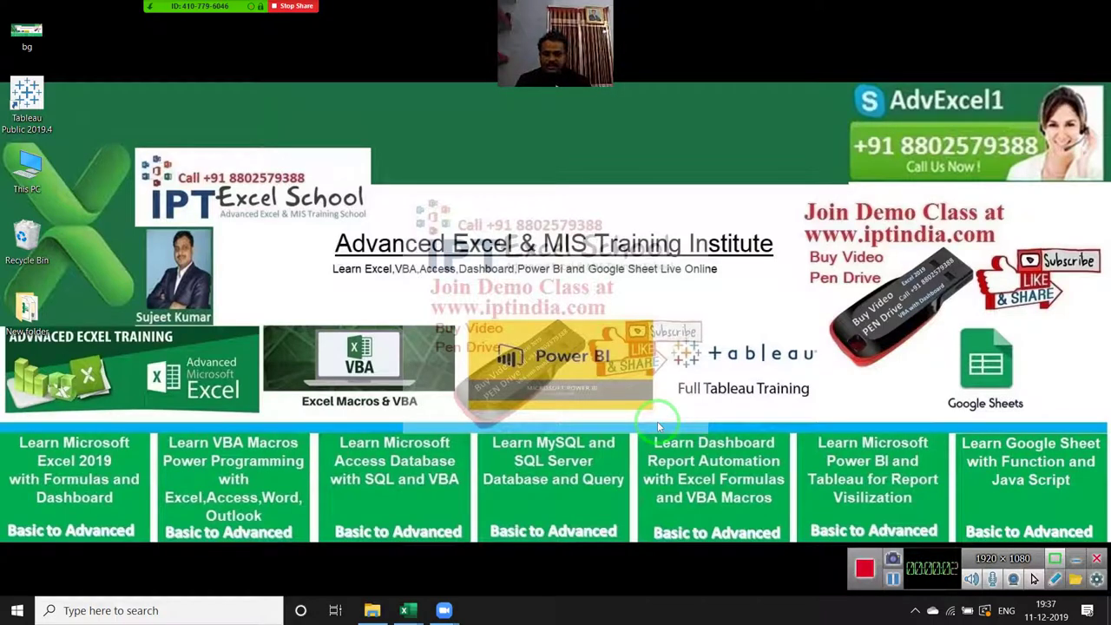
# Step: Open and dismiss the desktop shortcut menu and the meeting participants list
pyautogui.rightClick(518, 172)
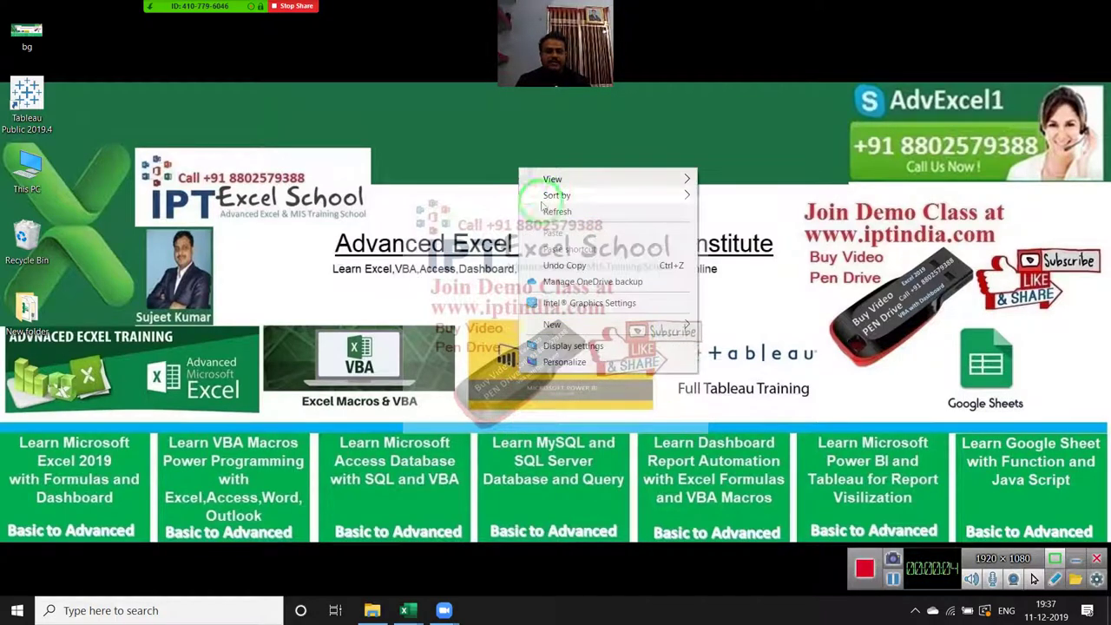
pyautogui.click(546, 207)
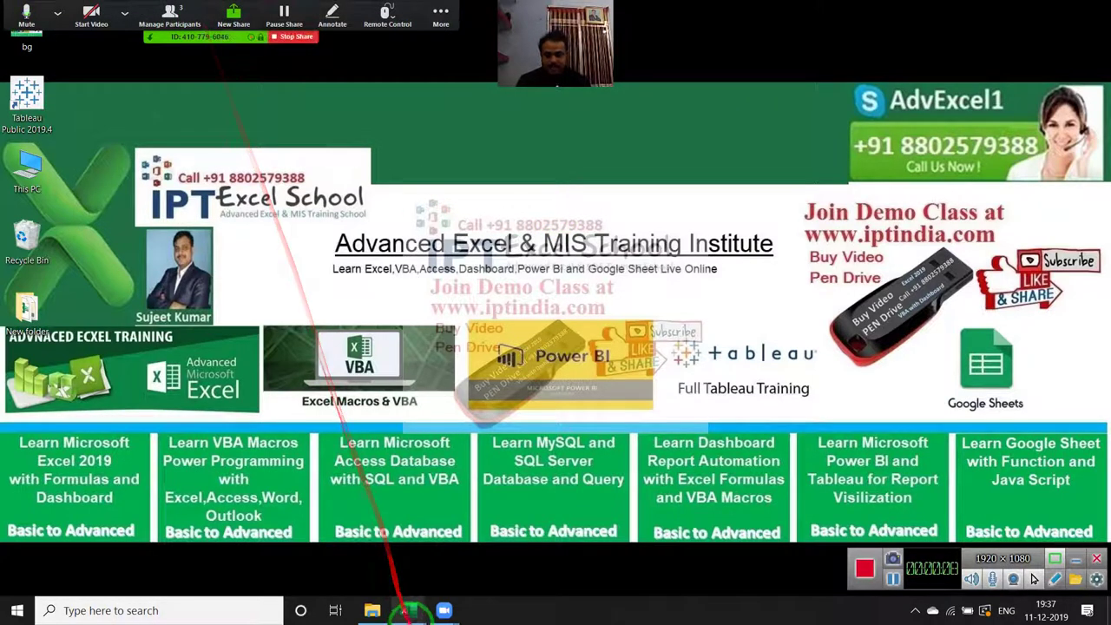
pyautogui.click(171, 17)
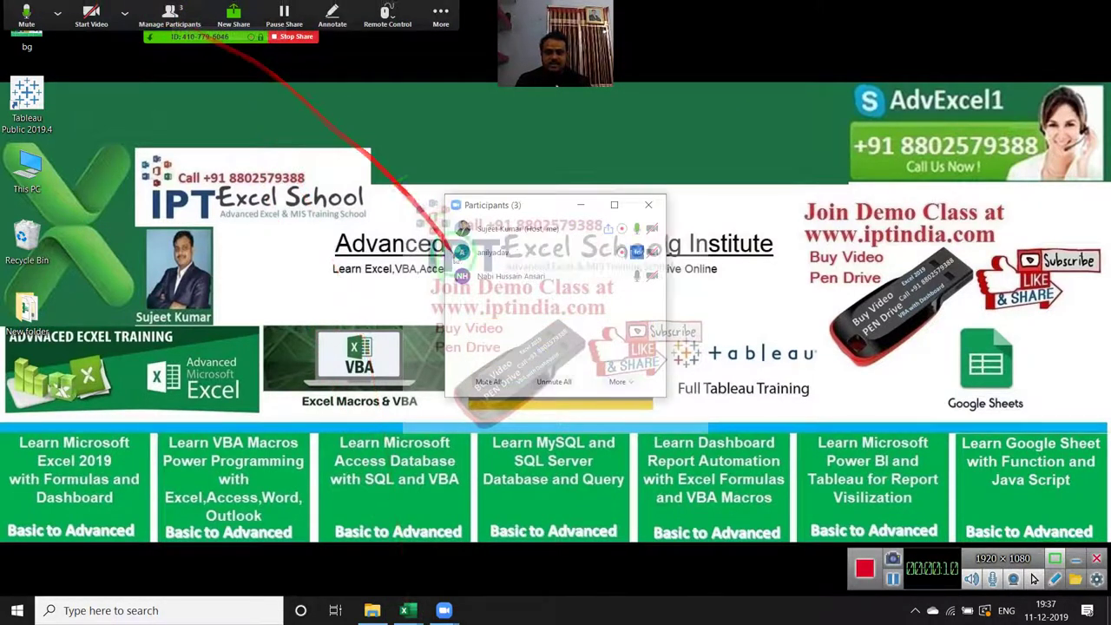
pyautogui.moveTo(599, 284)
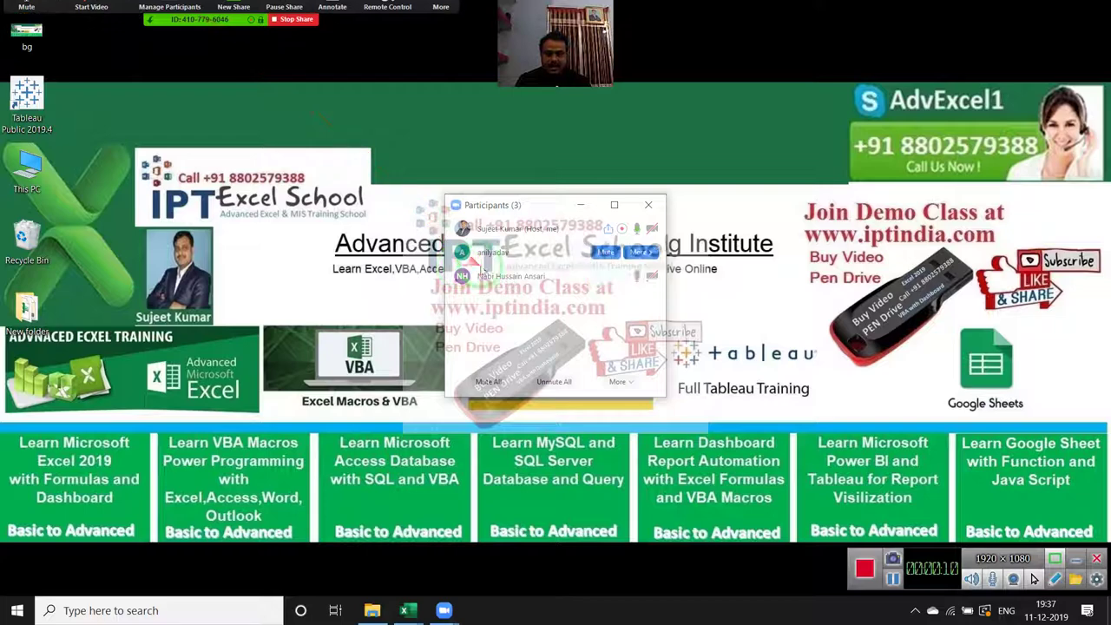
pyautogui.click(648, 205)
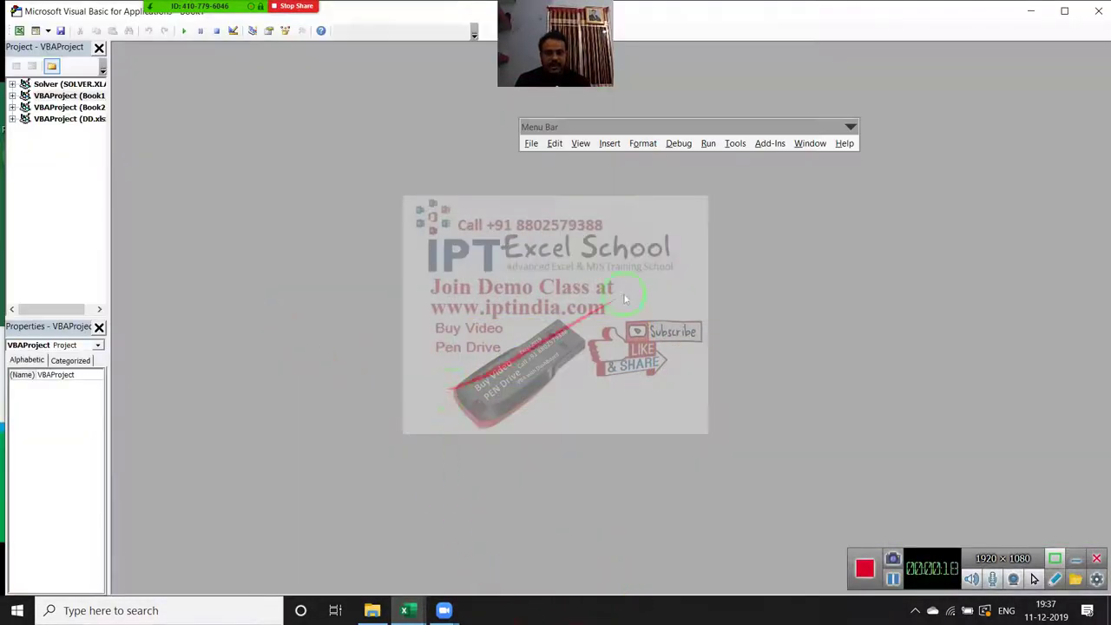
# Step: Close the VBA editor and the active workbook, choosing Don't Save
pyautogui.click(1090, 17)
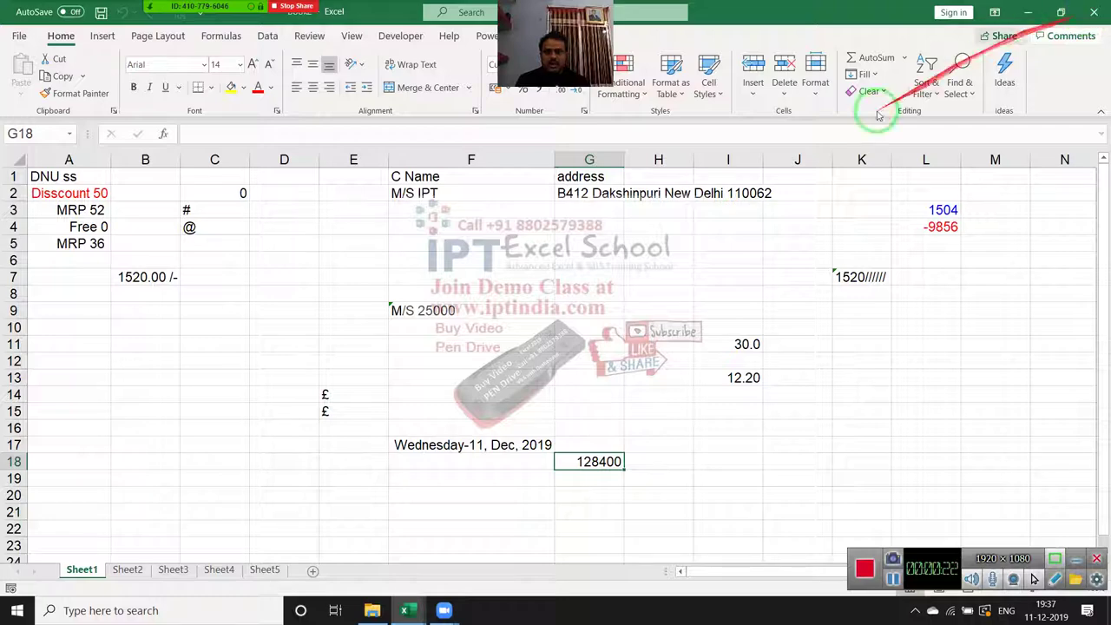
pyautogui.click(1090, 17)
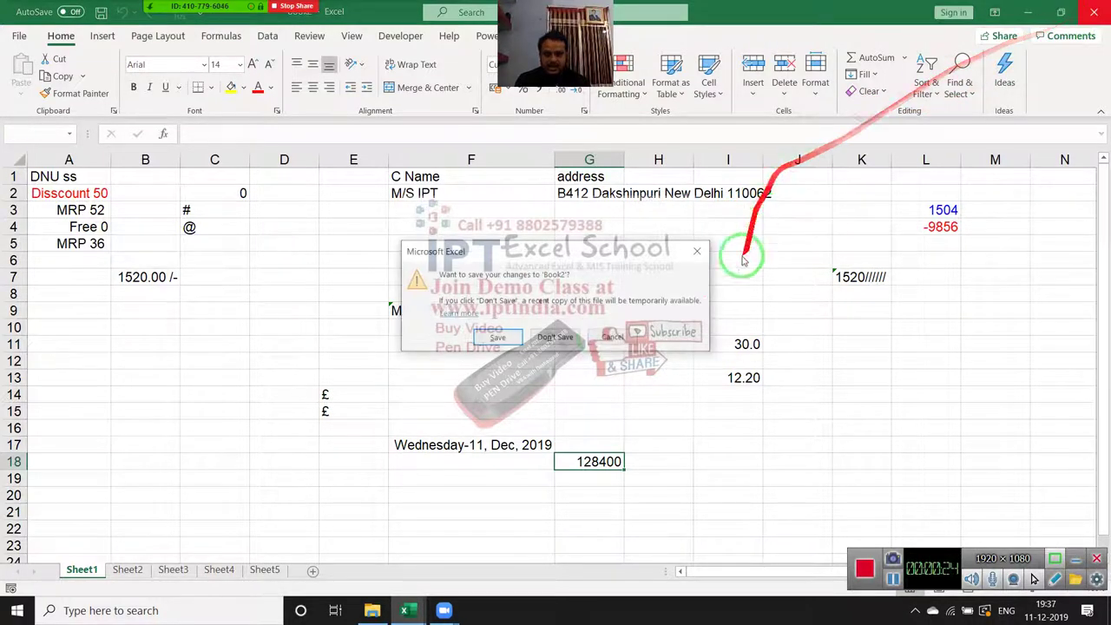
pyautogui.click(562, 337)
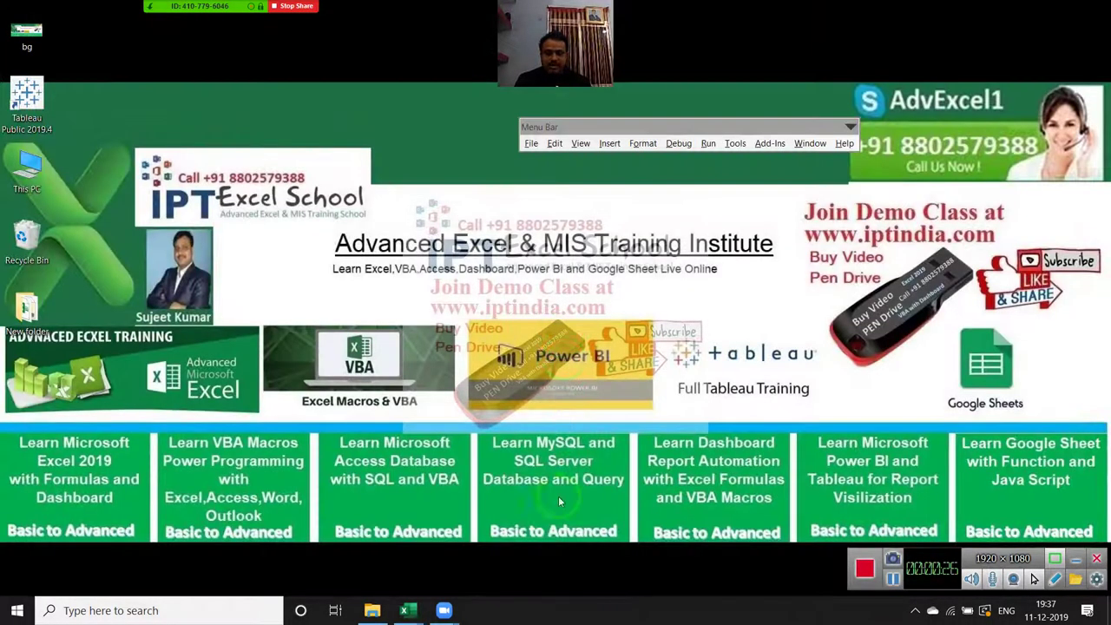
# Step: Close the remaining Book1 and DD workbooks without saving
pyautogui.click(423, 603)
pyautogui.click(478, 533)
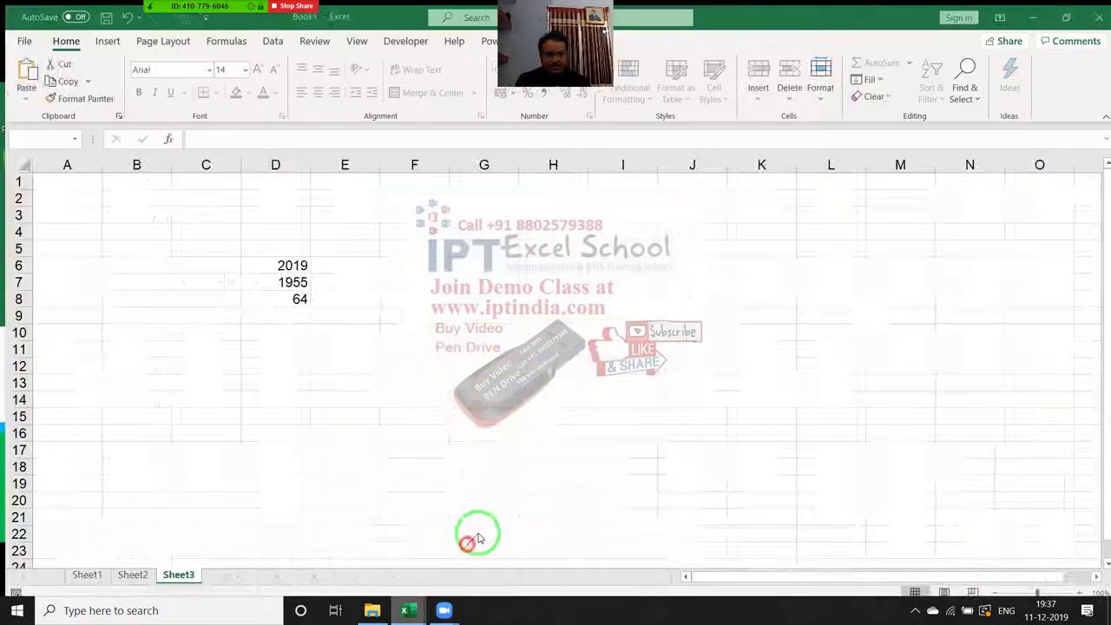
pyautogui.click(1093, 12)
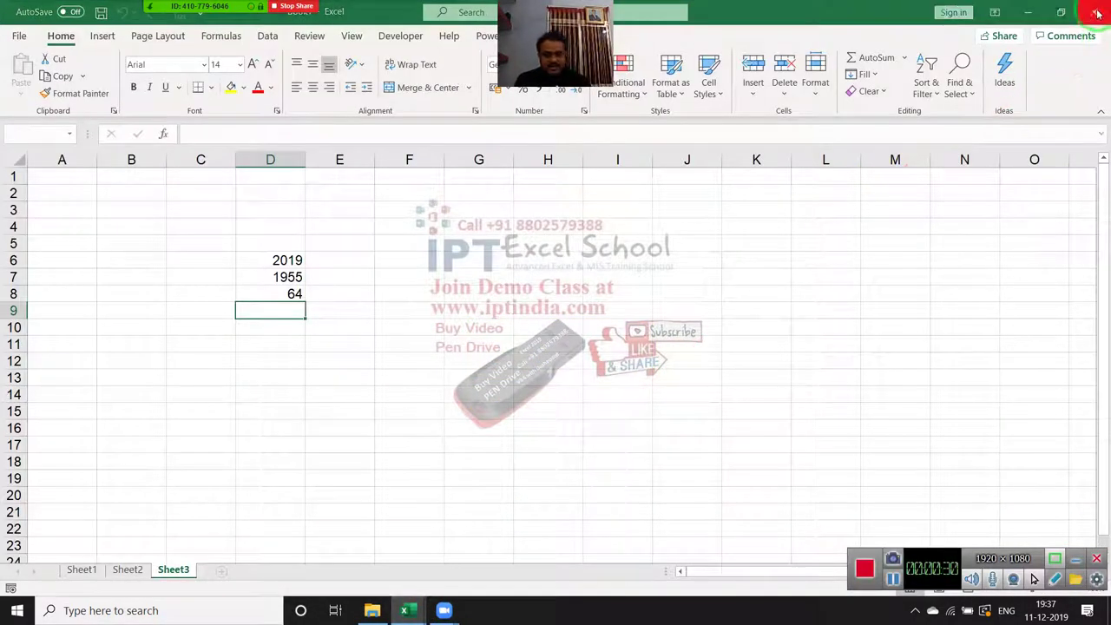
pyautogui.click(573, 337)
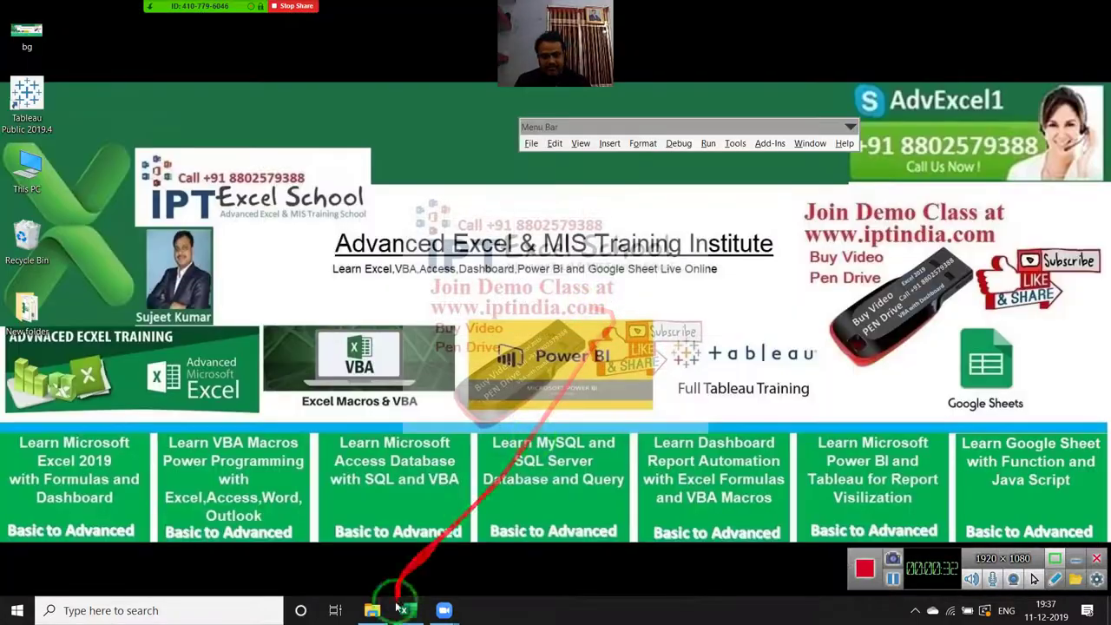
pyautogui.click(405, 605)
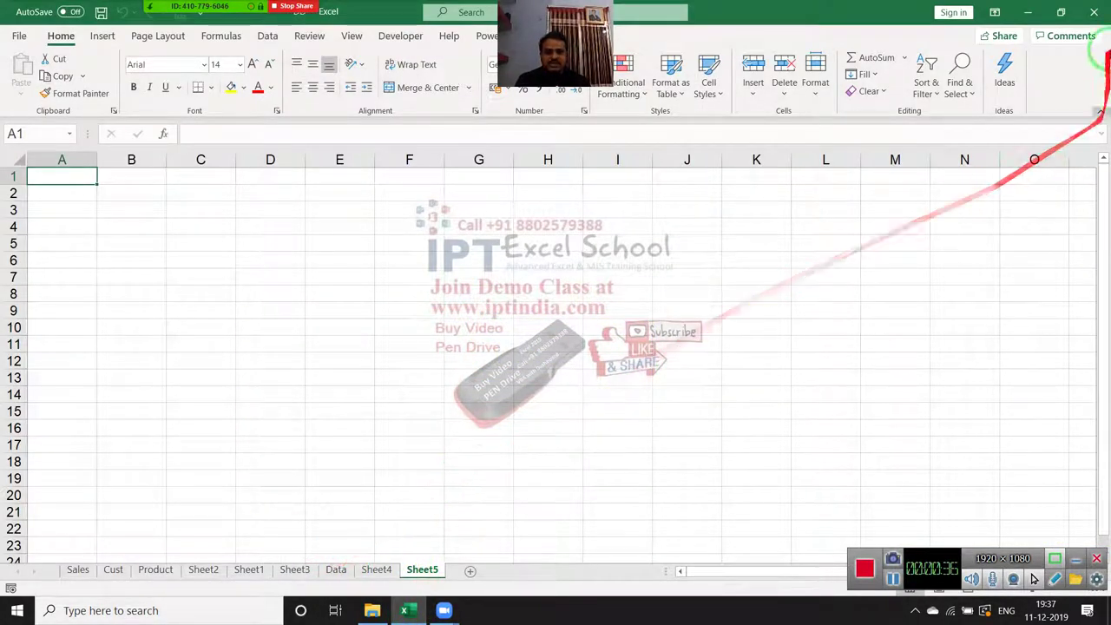
pyautogui.click(1093, 12)
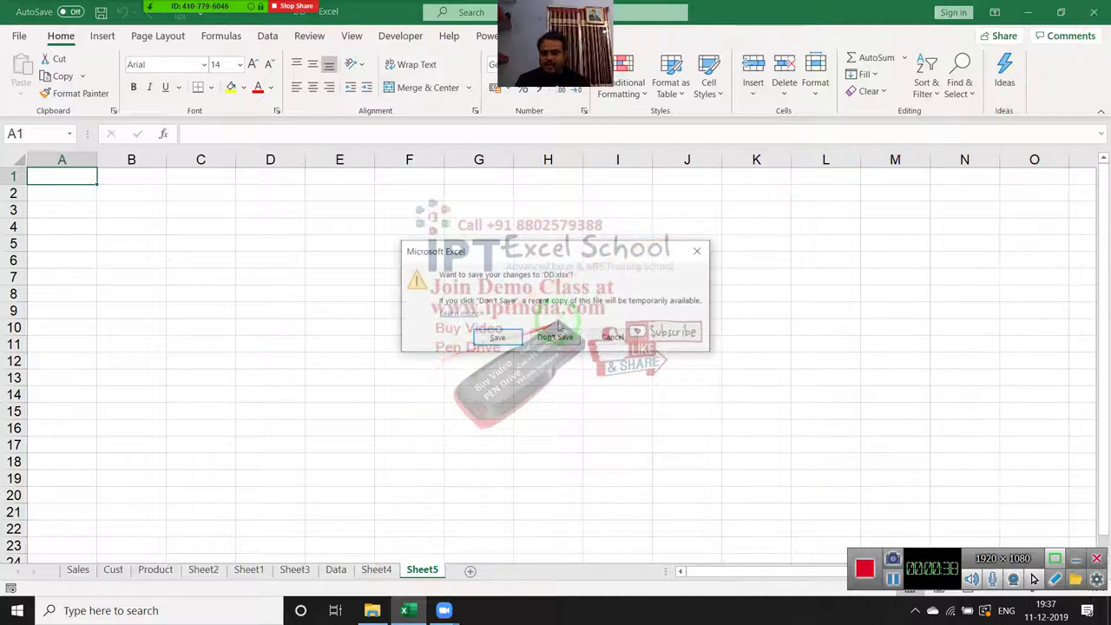
pyautogui.click(565, 334)
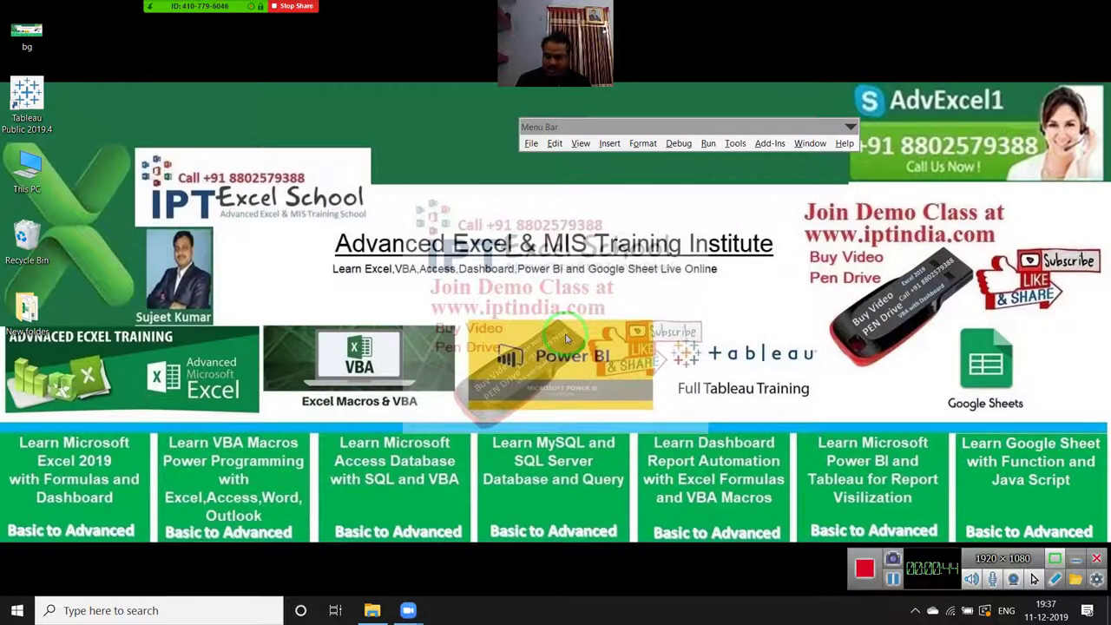
# Step: Search Windows for 'excel' to bring up the Excel app
pyautogui.press('super')
pyautogui.write('exce')
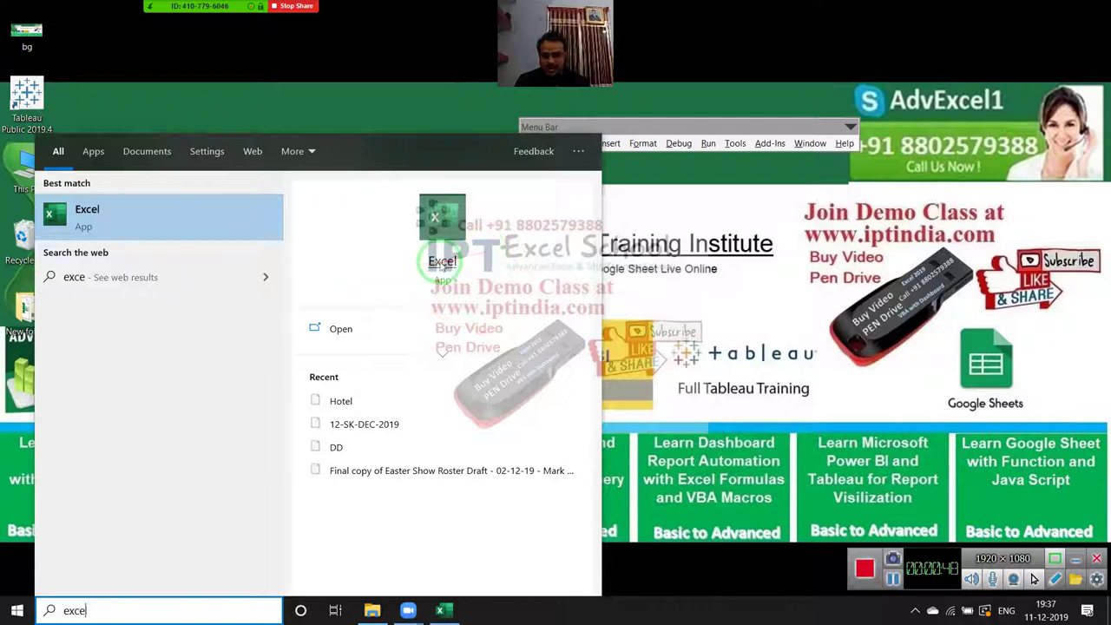
pyautogui.write('l')
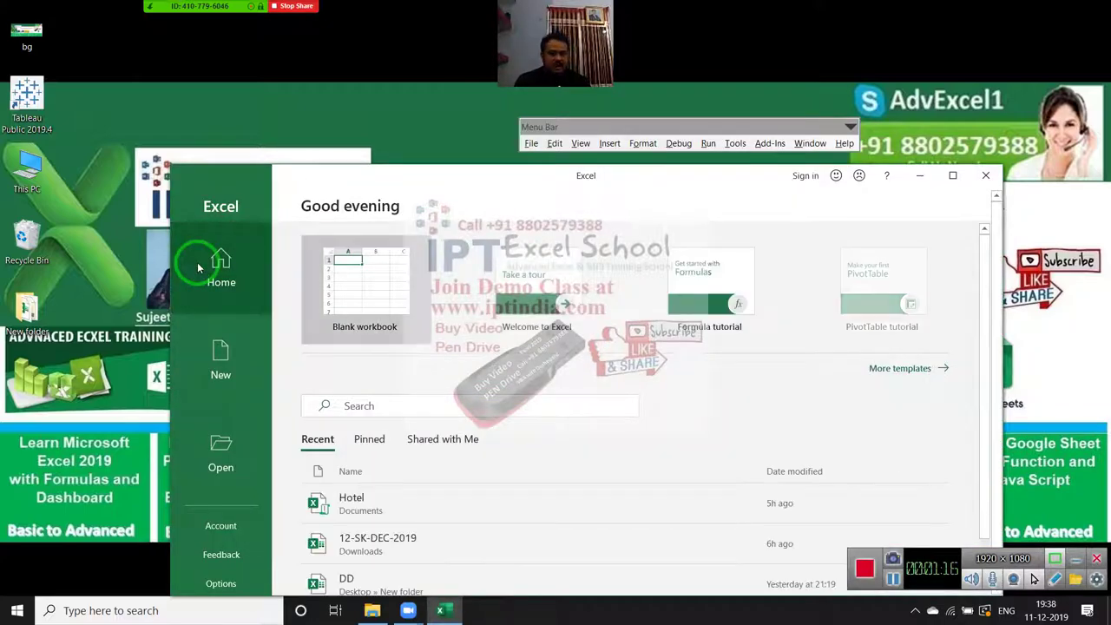
# Step: Create a new blank workbook and maximize its window
pyautogui.click(386, 297)
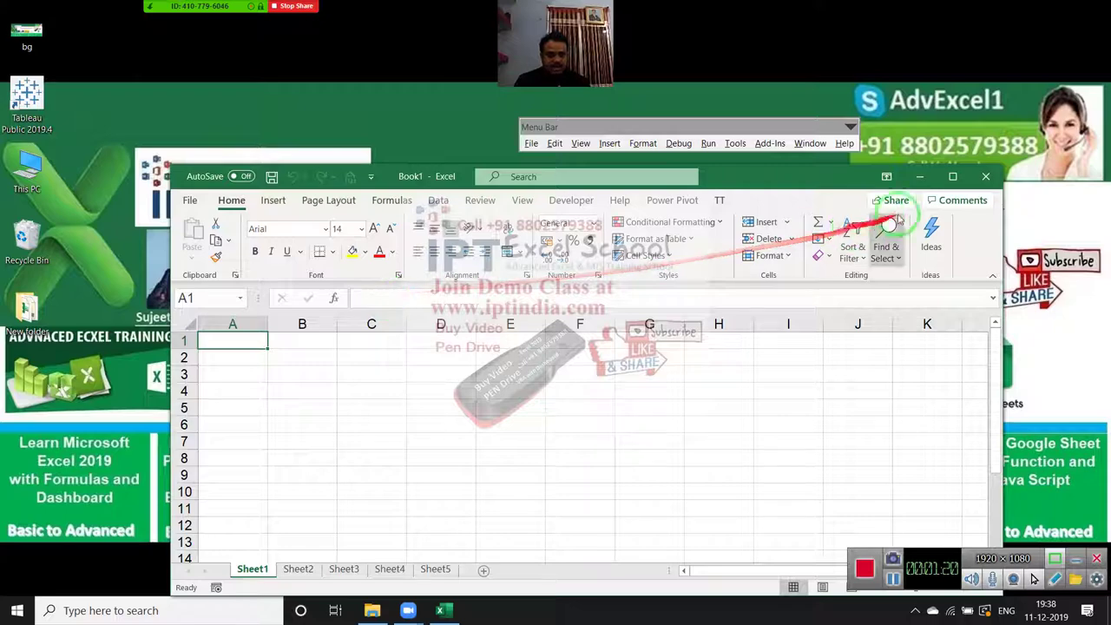
pyautogui.click(955, 181)
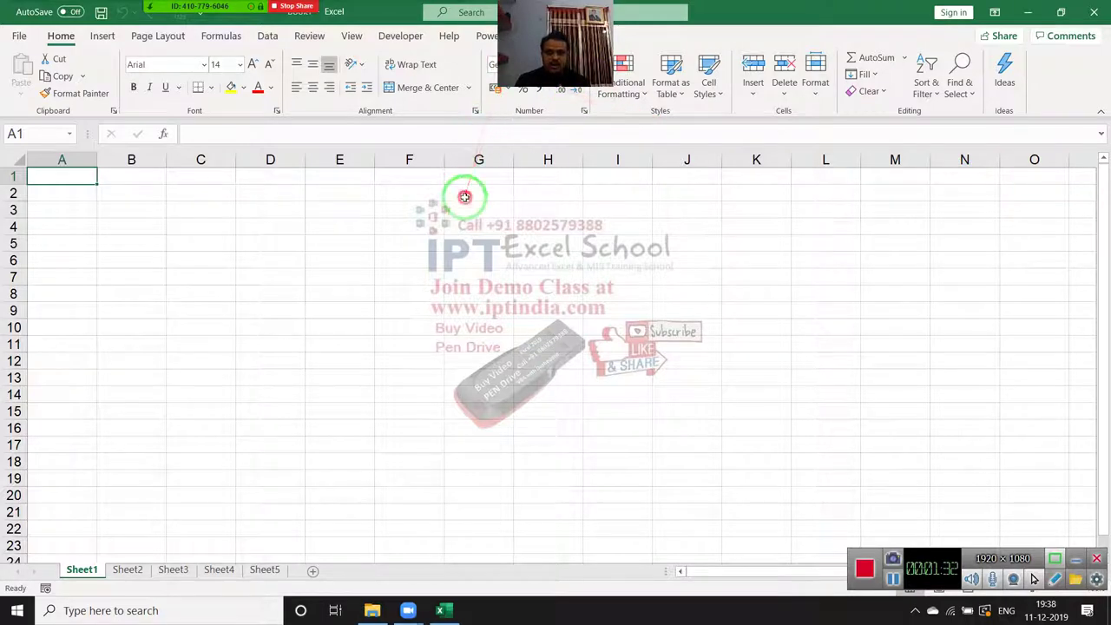
pyautogui.click(471, 193)
pyautogui.click(411, 205)
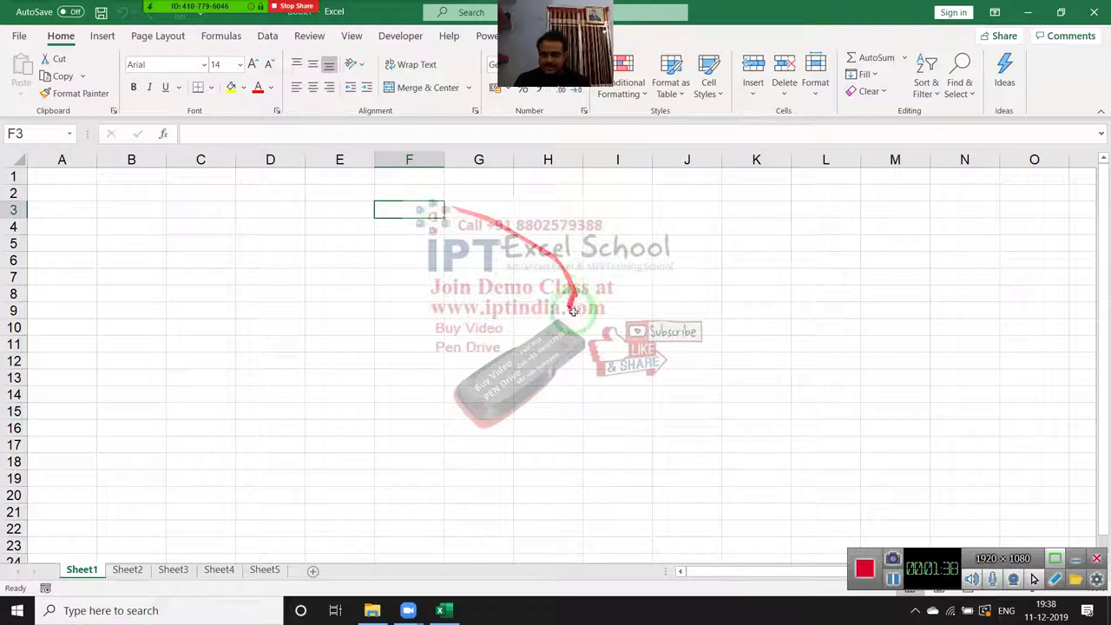
# Step: Enable the Developer tab through Excel Options > Customize Ribbon
pyautogui.click(408, 34)
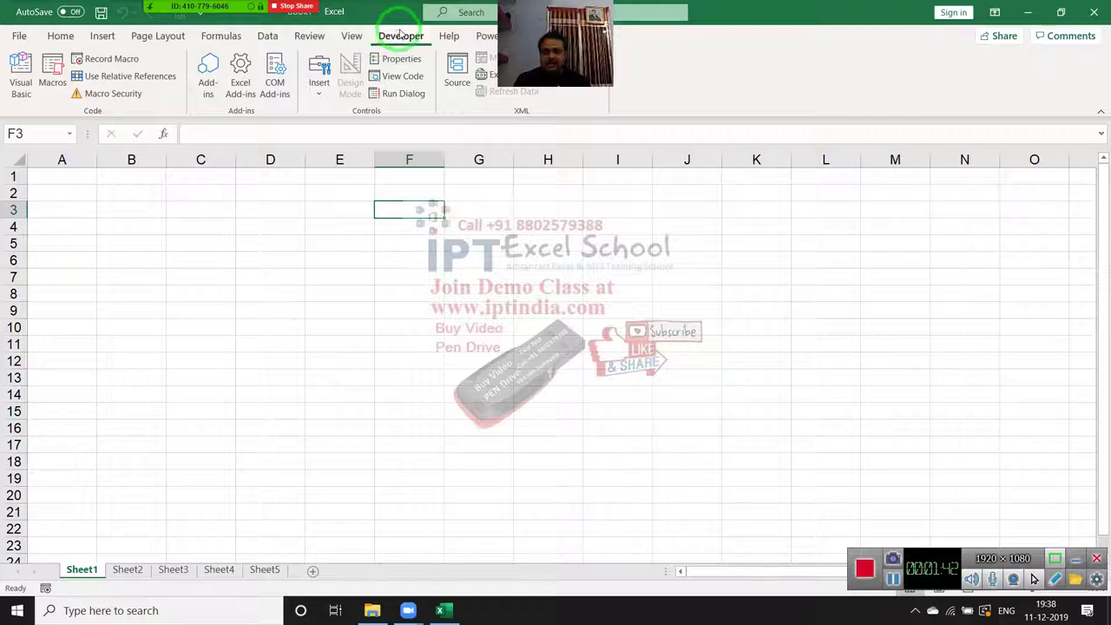
pyautogui.click(19, 37)
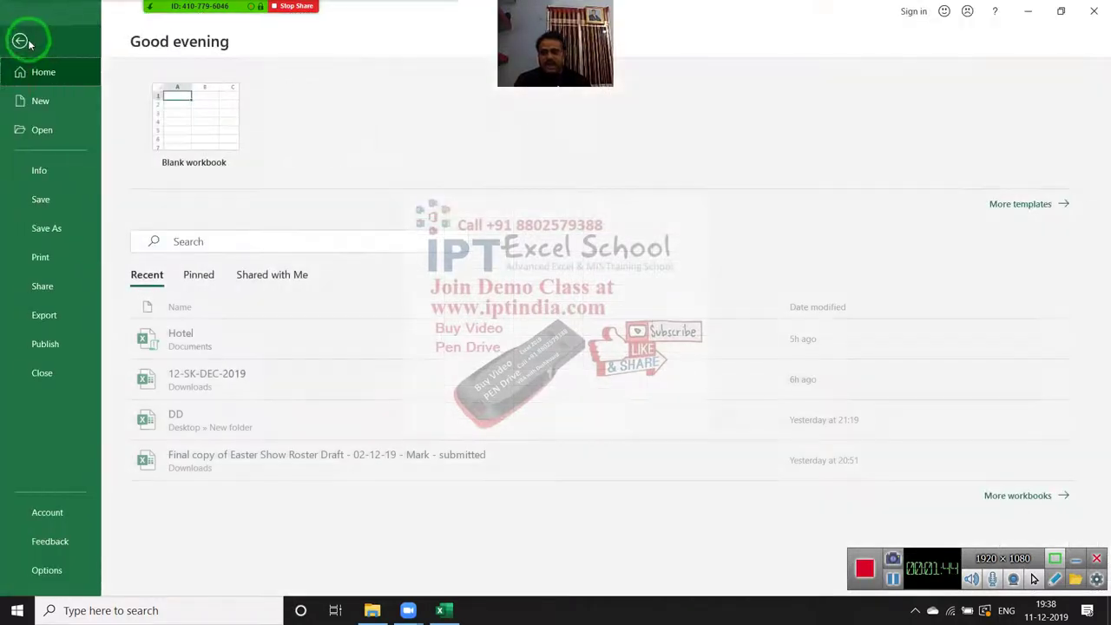
pyautogui.click(47, 570)
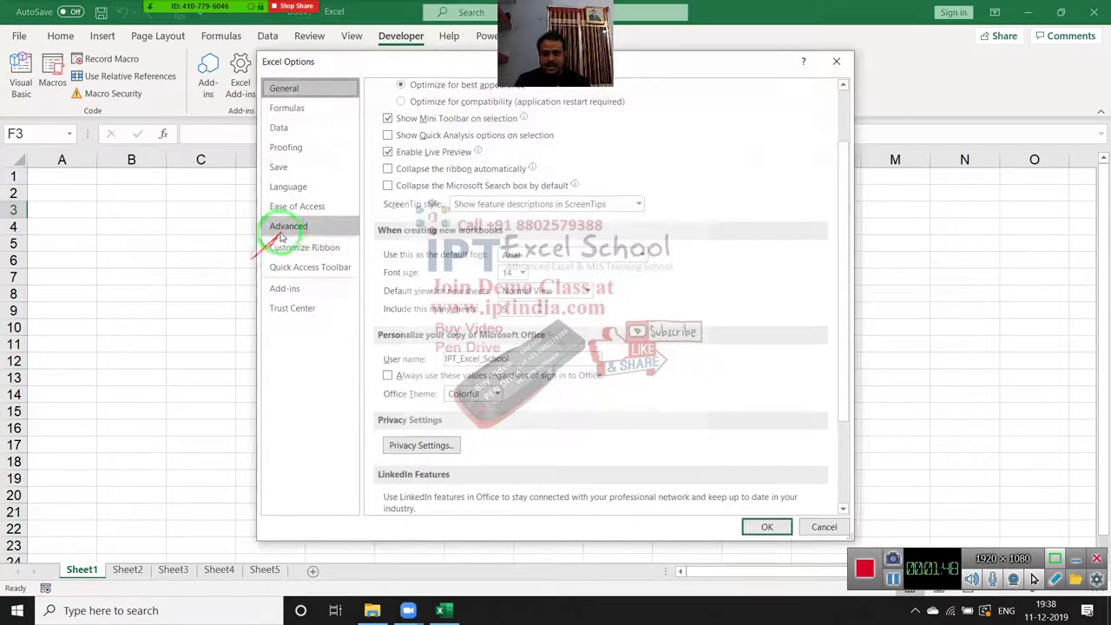
pyautogui.click(292, 250)
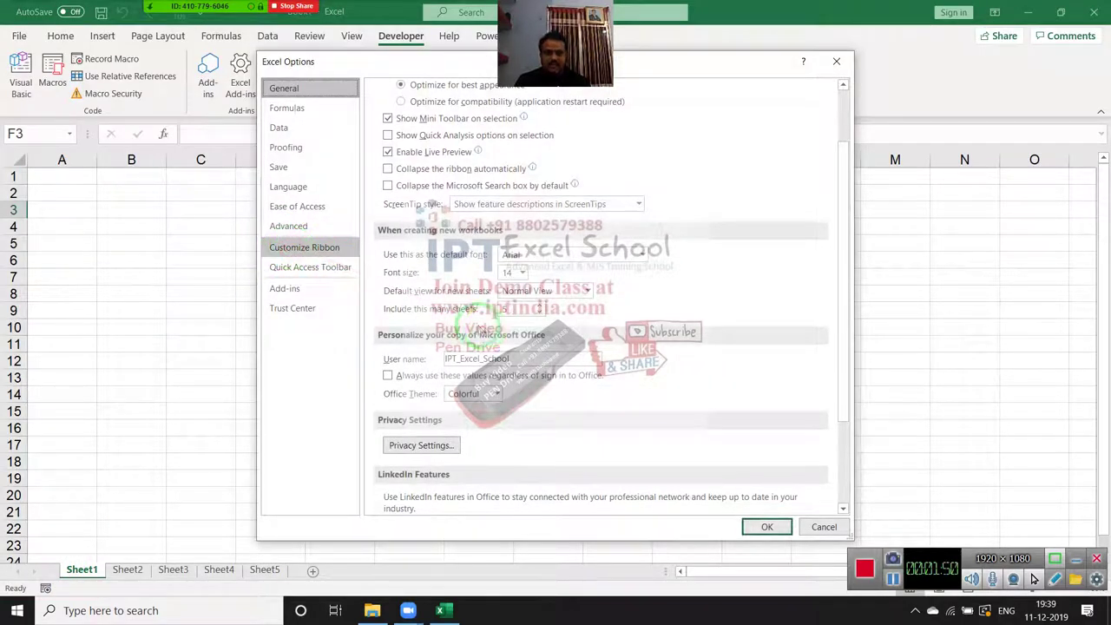
pyautogui.click(650, 309)
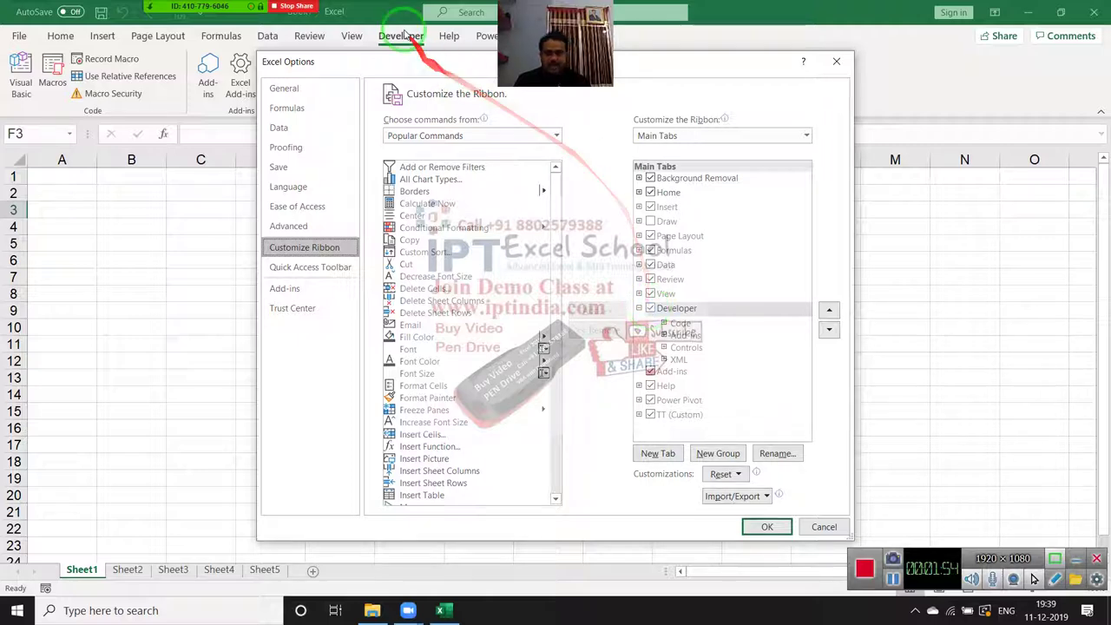
pyautogui.click(835, 65)
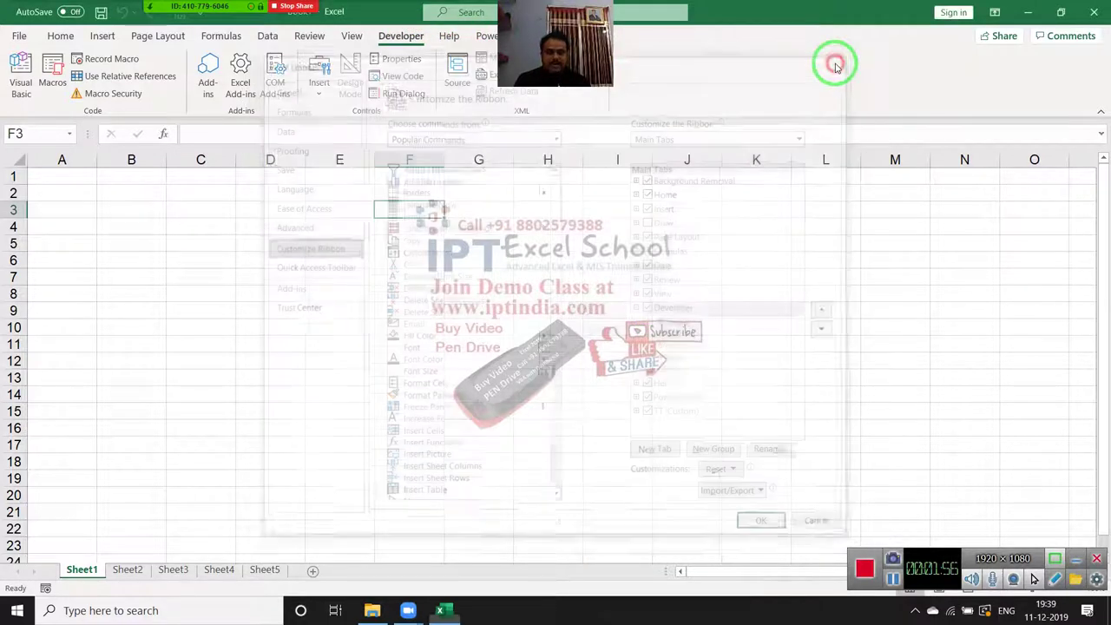
# Step: Record a macro that enters 'Name' in cell B1, then stop recording
pyautogui.click(55, 202)
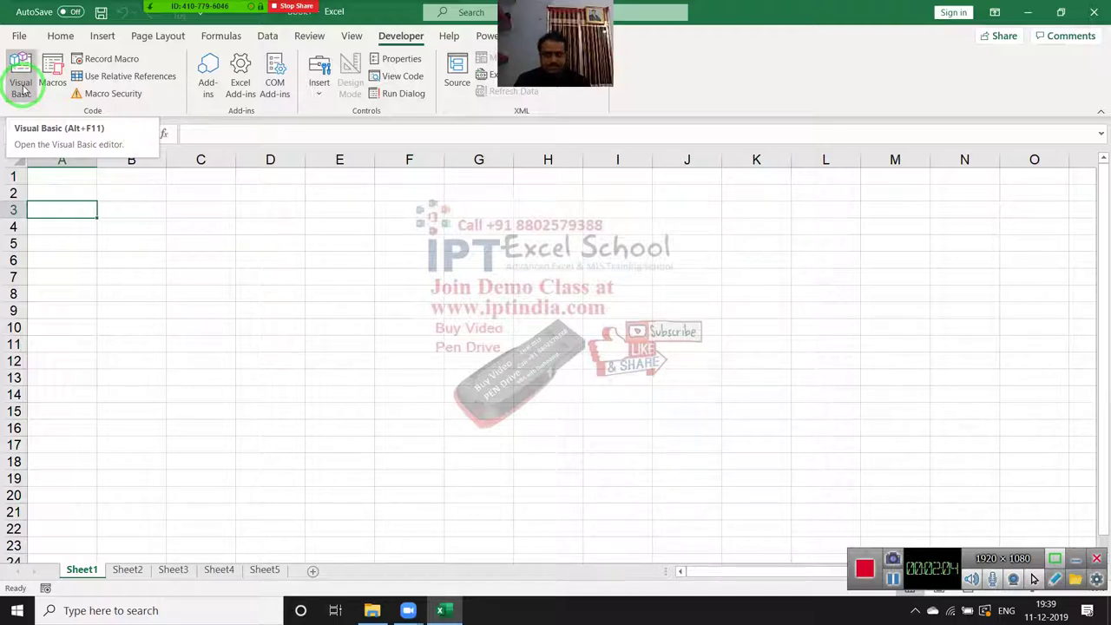
pyautogui.click(339, 293)
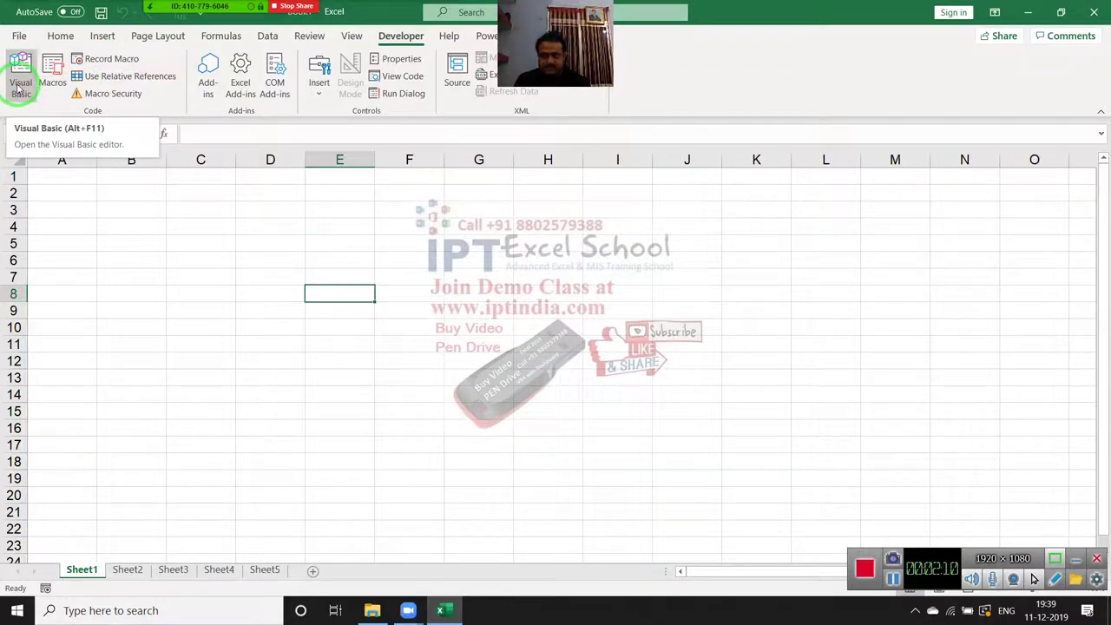
pyautogui.click(102, 62)
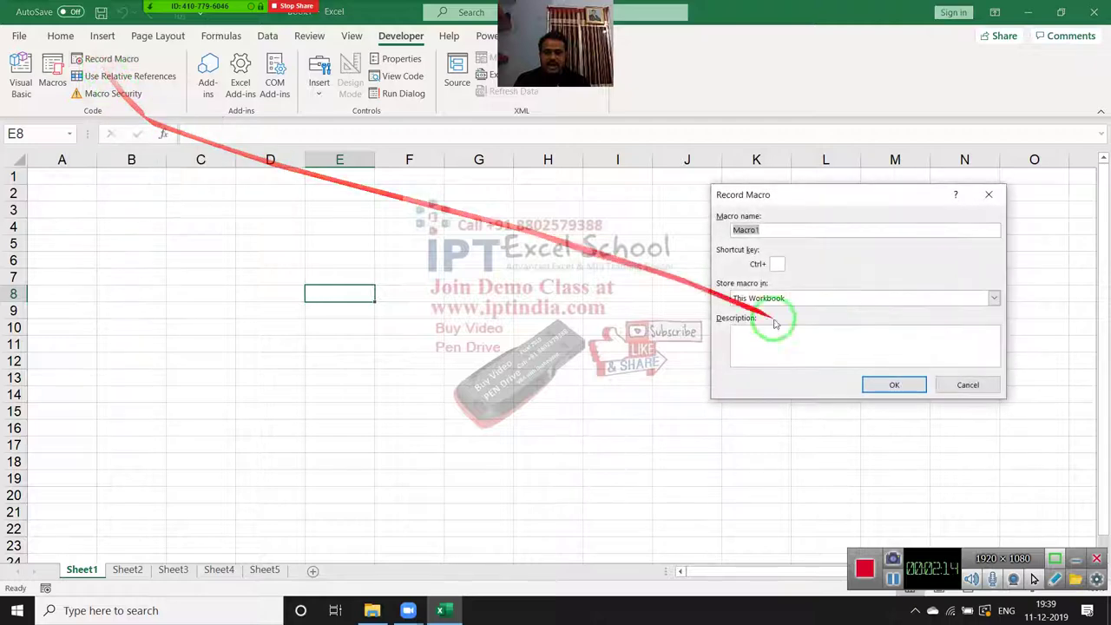
pyautogui.click(861, 382)
pyautogui.click(149, 180)
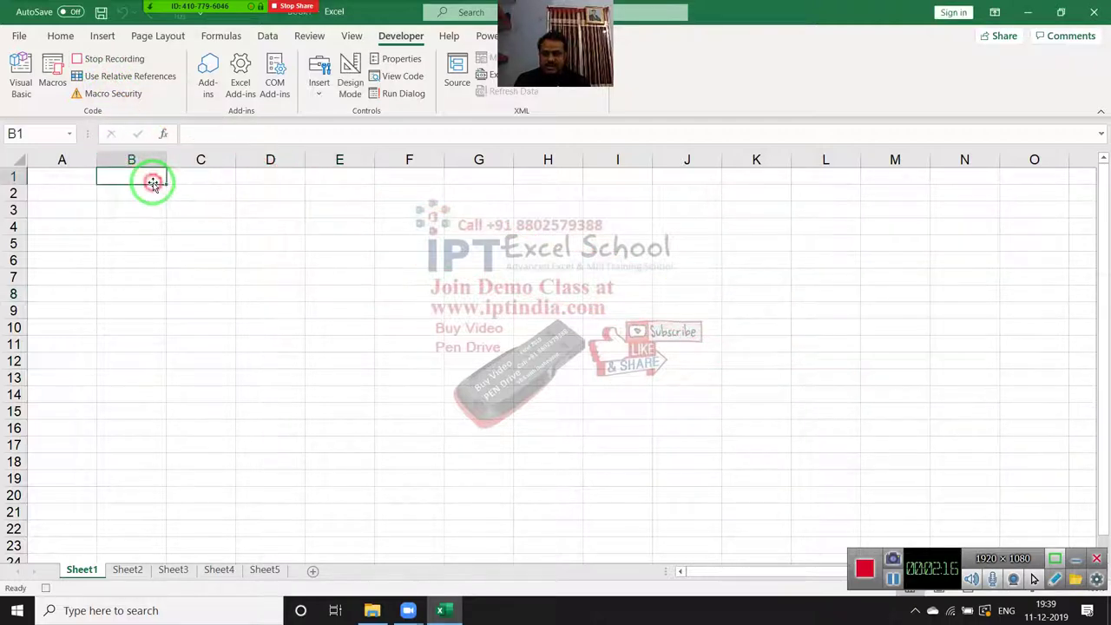
pyautogui.write('Name')
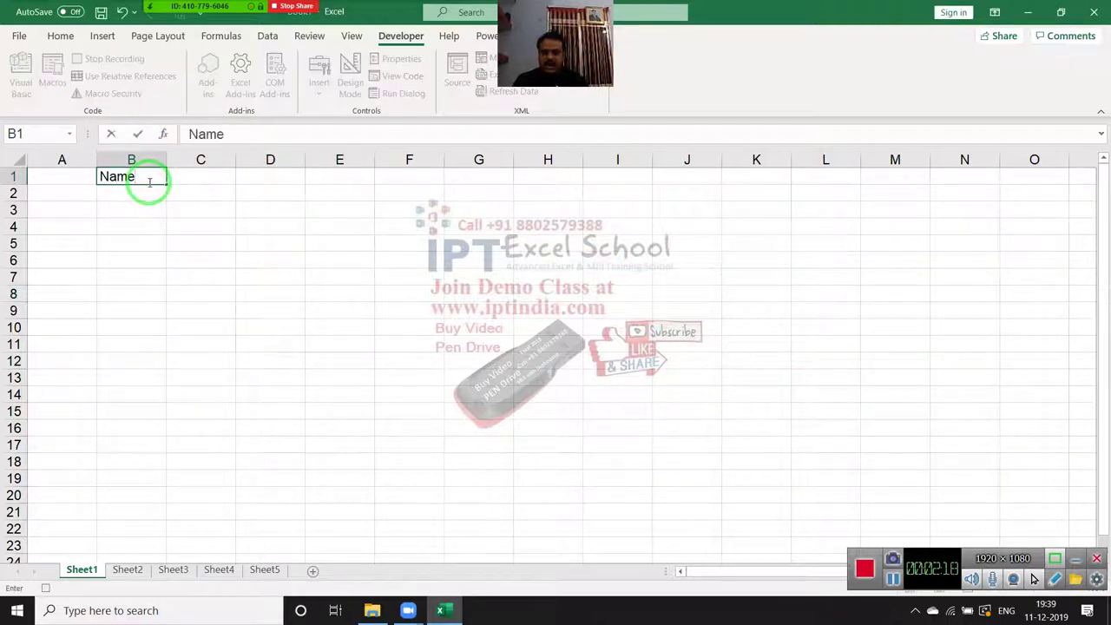
pyautogui.press('Return')
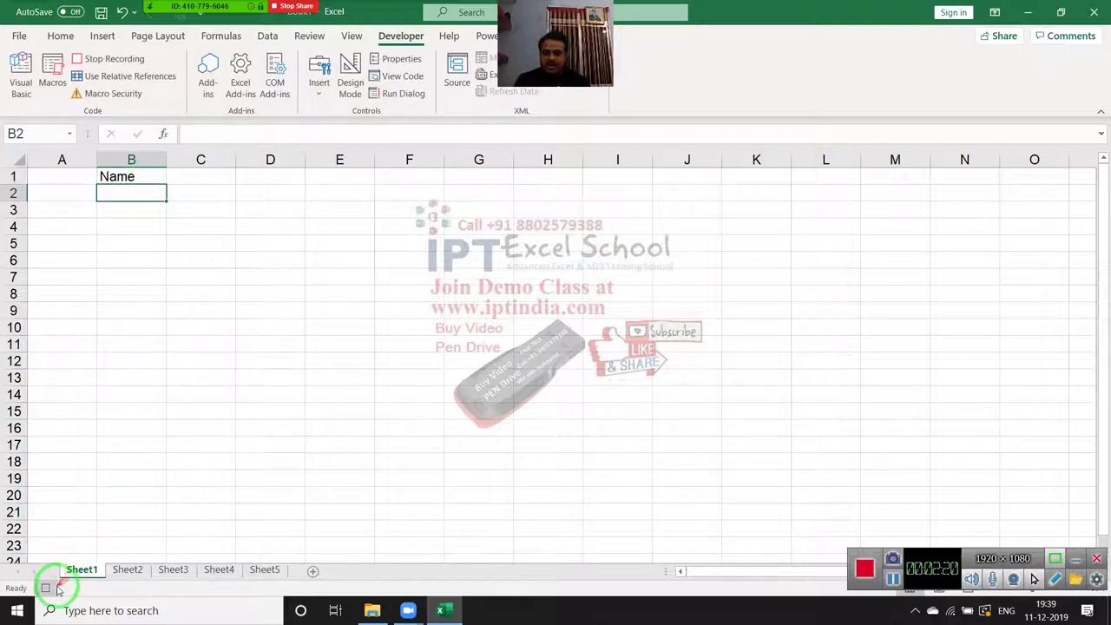
pyautogui.click(46, 588)
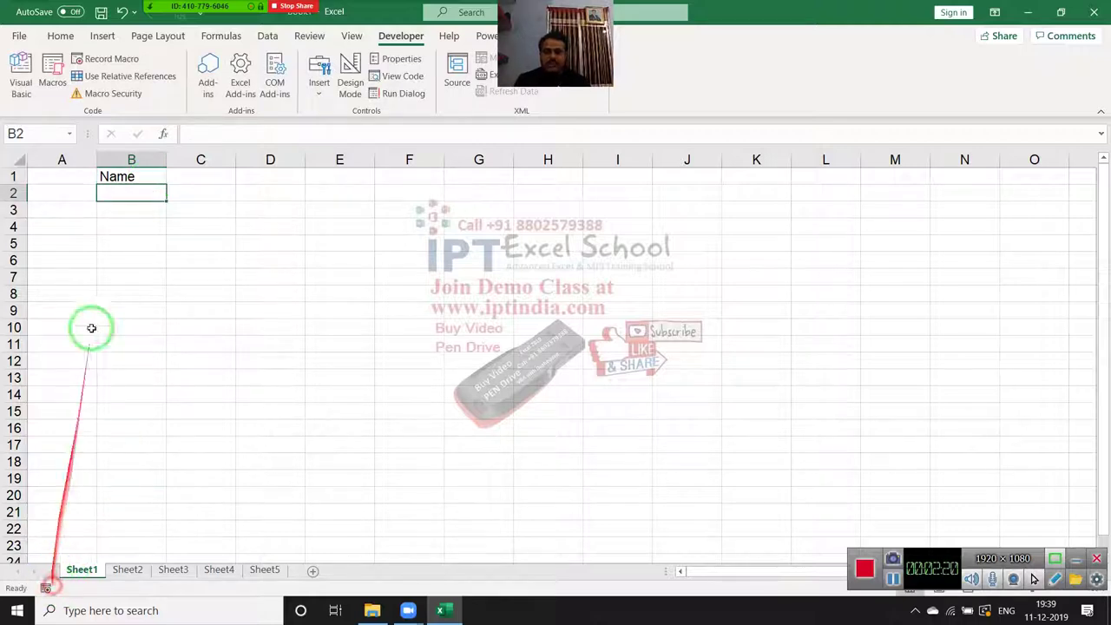
pyautogui.click(59, 87)
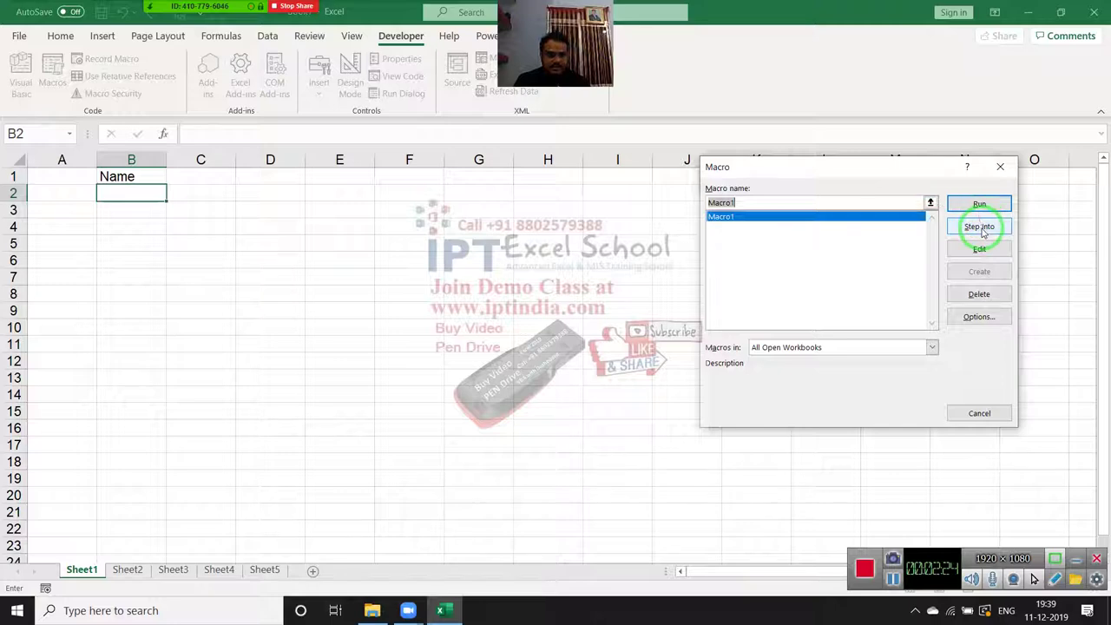
pyautogui.click(979, 228)
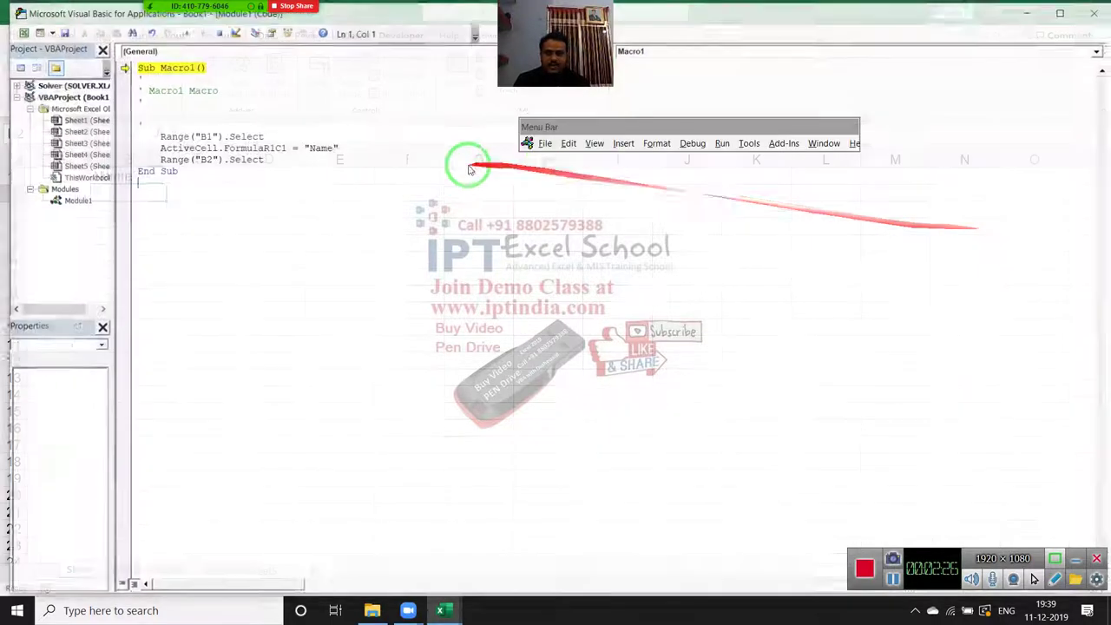
pyautogui.moveTo(260, 170); pyautogui.dragTo(158, 117)
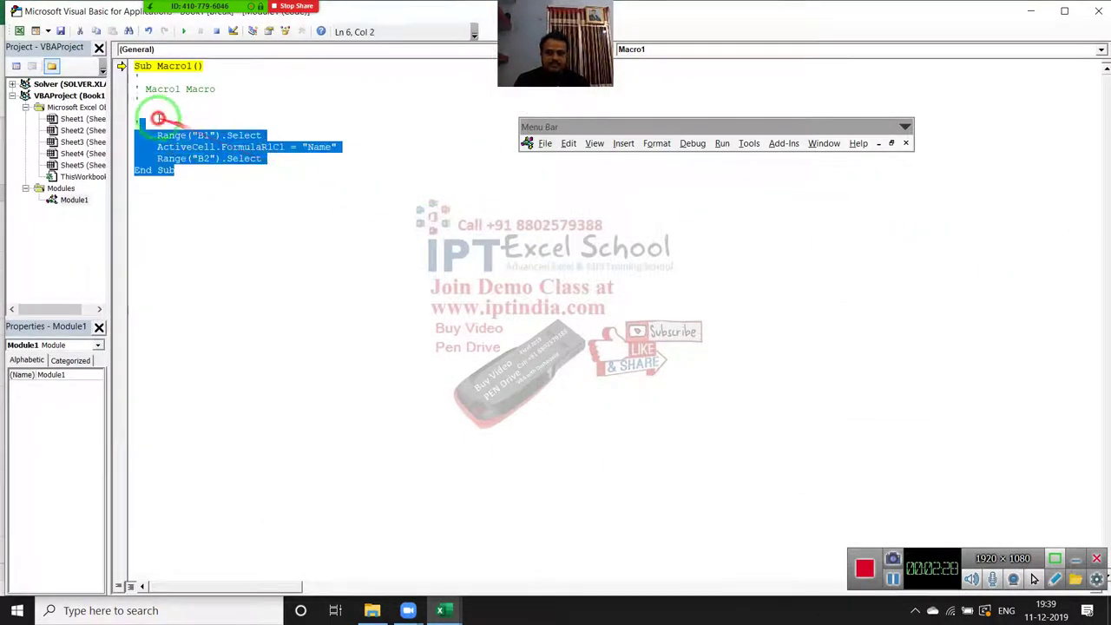
pyautogui.click(217, 31)
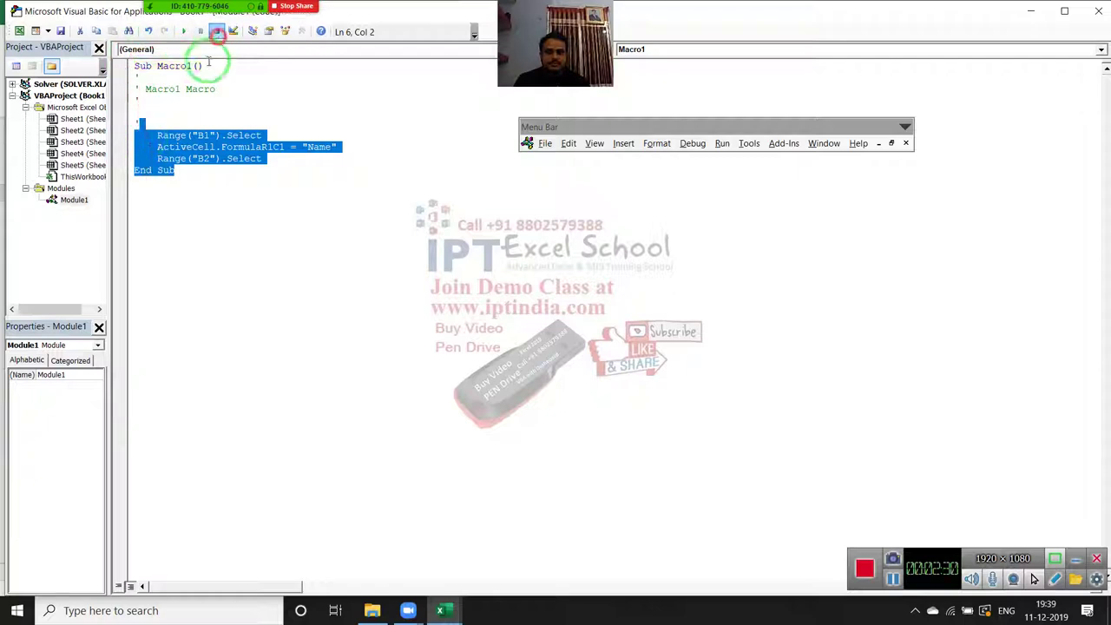
pyautogui.moveTo(261, 170); pyautogui.dragTo(171, 135)
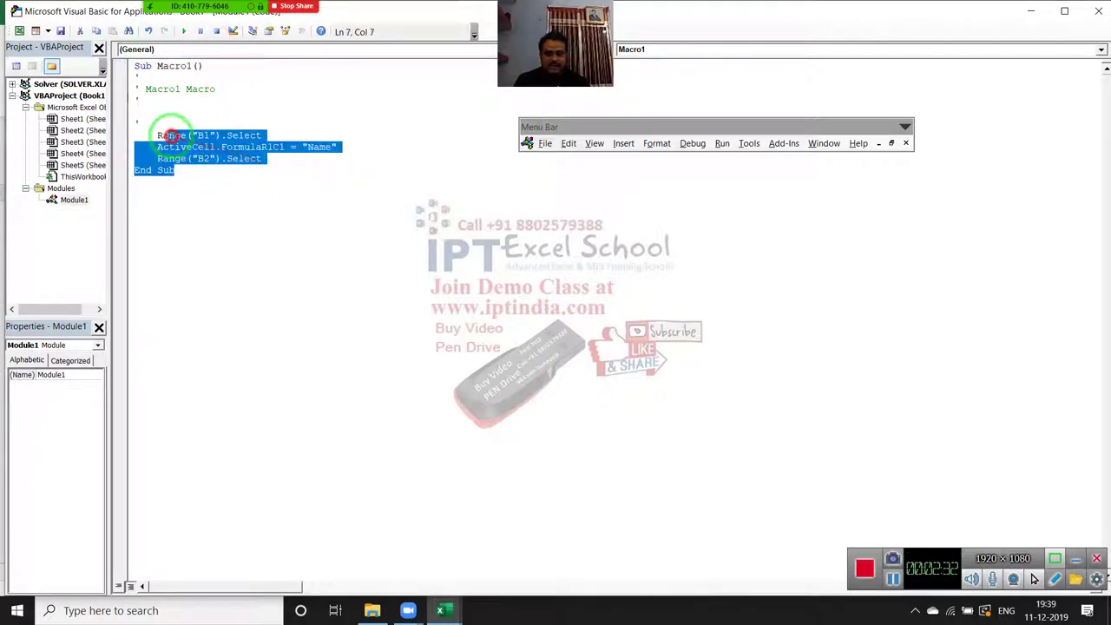
pyautogui.click(1095, 14)
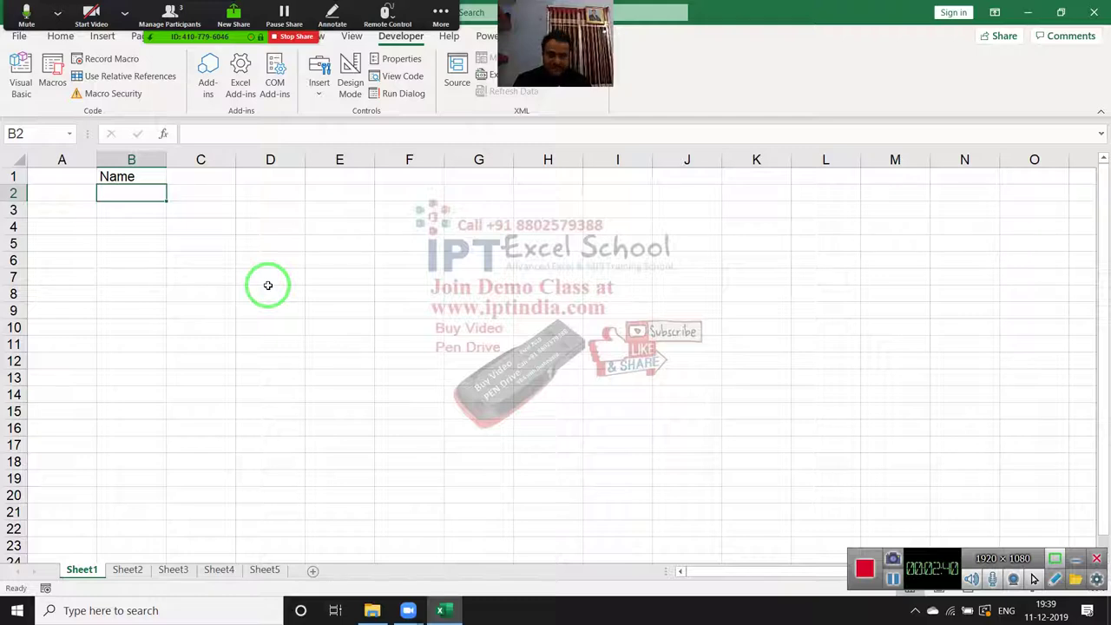
# Step: Run Macro1 from the Macros list with B1 selected
pyautogui.click(149, 177)
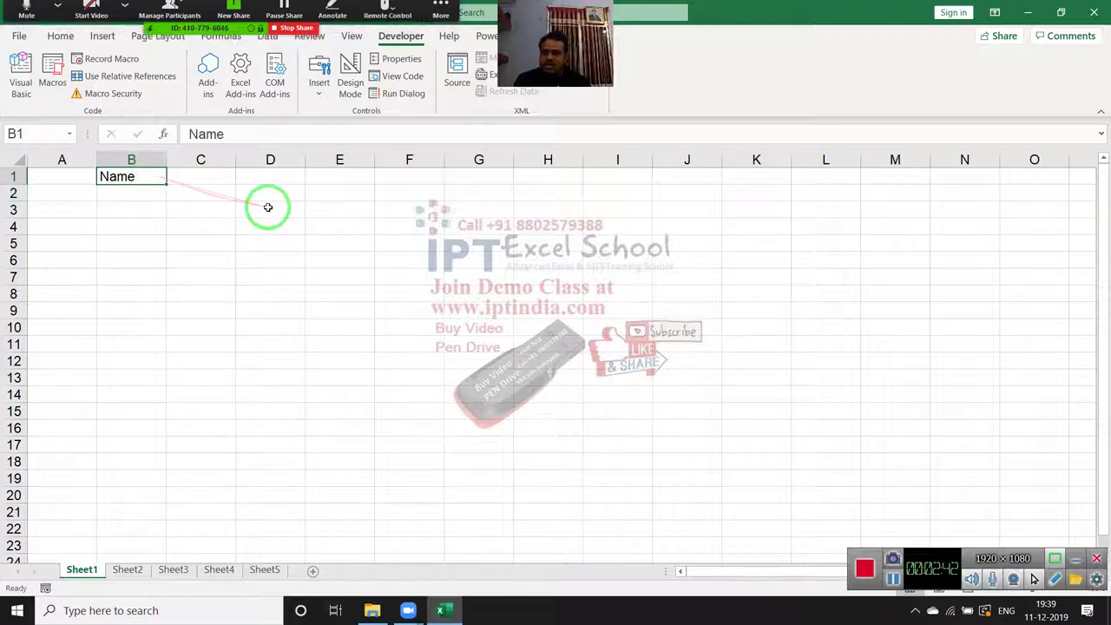
pyautogui.click(61, 103)
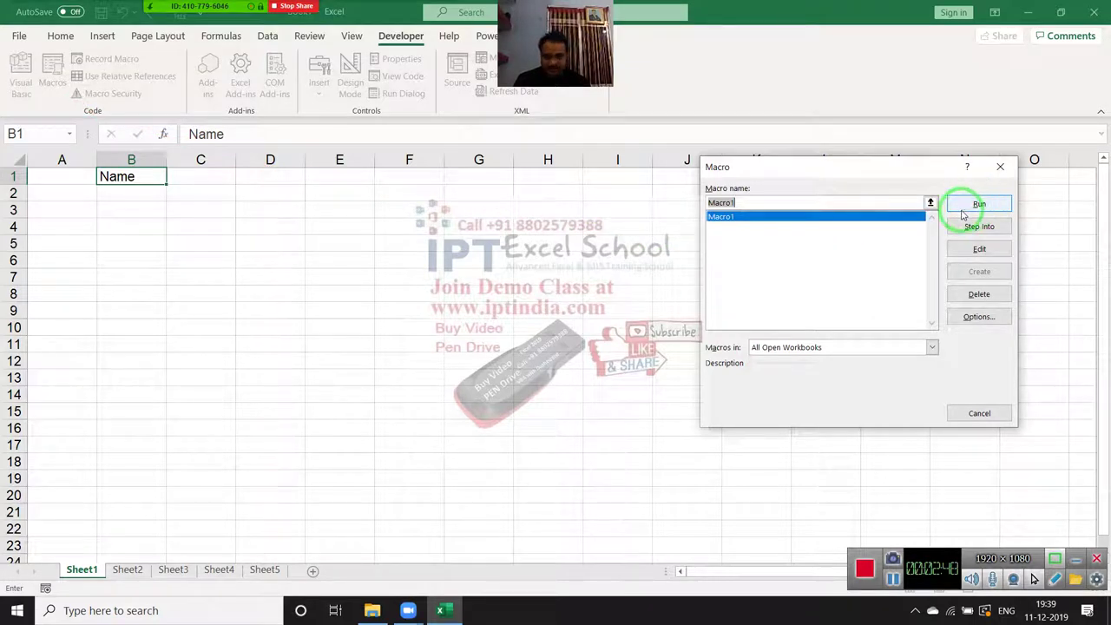
pyautogui.click(976, 208)
pyautogui.moveTo(984, 190)
pyautogui.mouseDown()
pyautogui.moveTo(235, 258)
pyautogui.moveTo(161, 129)
pyautogui.moveTo(849, 174)
pyautogui.mouseUp()
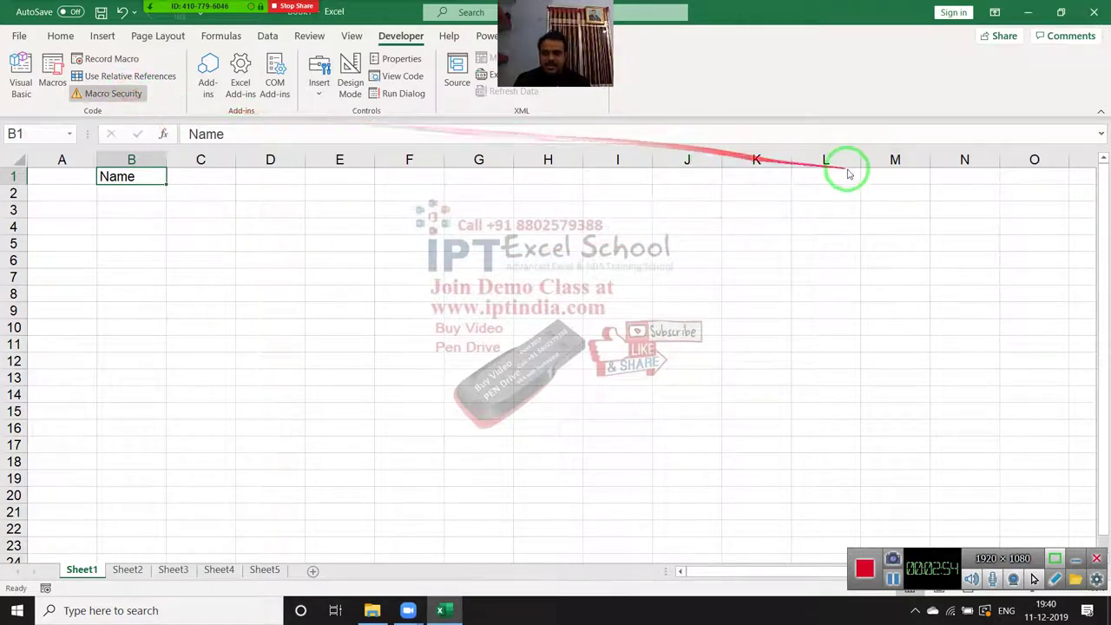
# Step: Set macro security to Enable all macros and close the Trust Center
pyautogui.click(422, 180)
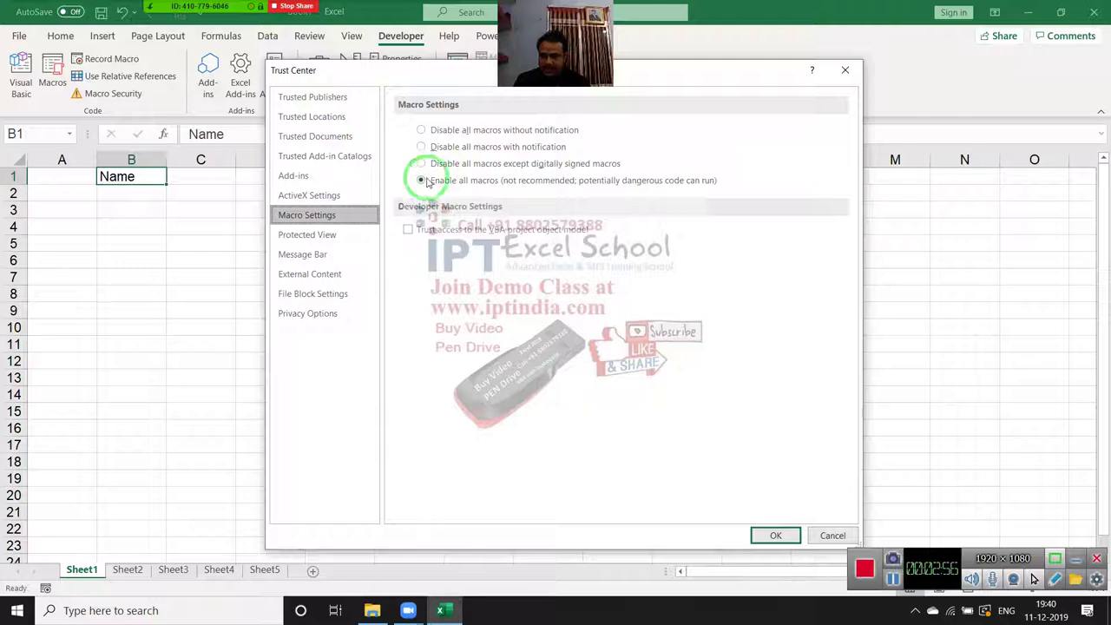
pyautogui.press('Return')
pyautogui.moveTo(390, 52); pyautogui.dragTo(113, 104)
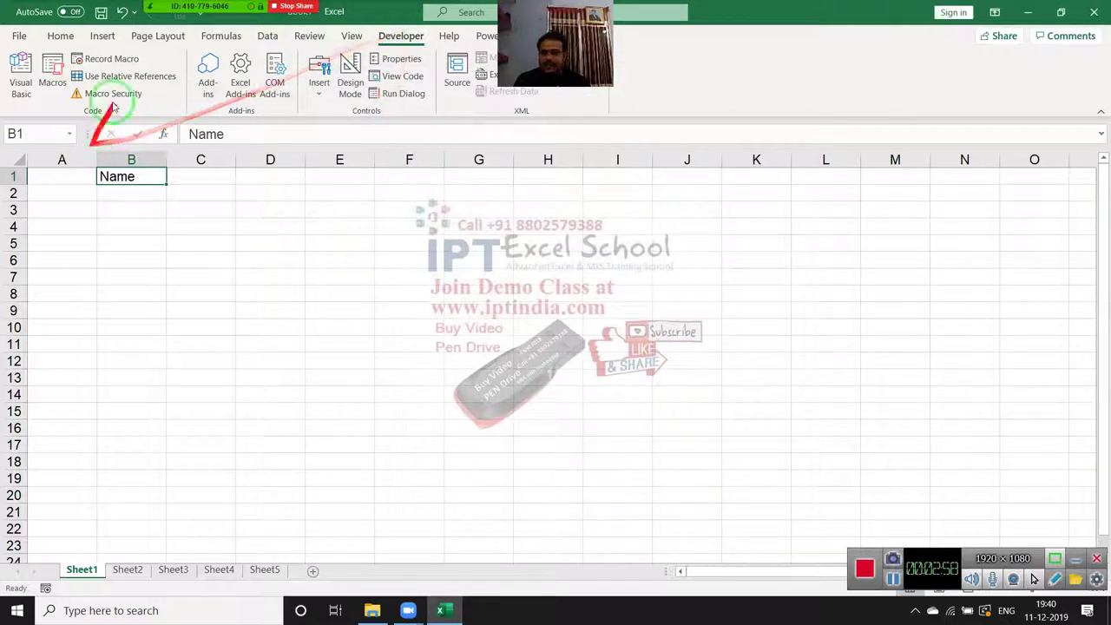
pyautogui.click(111, 94)
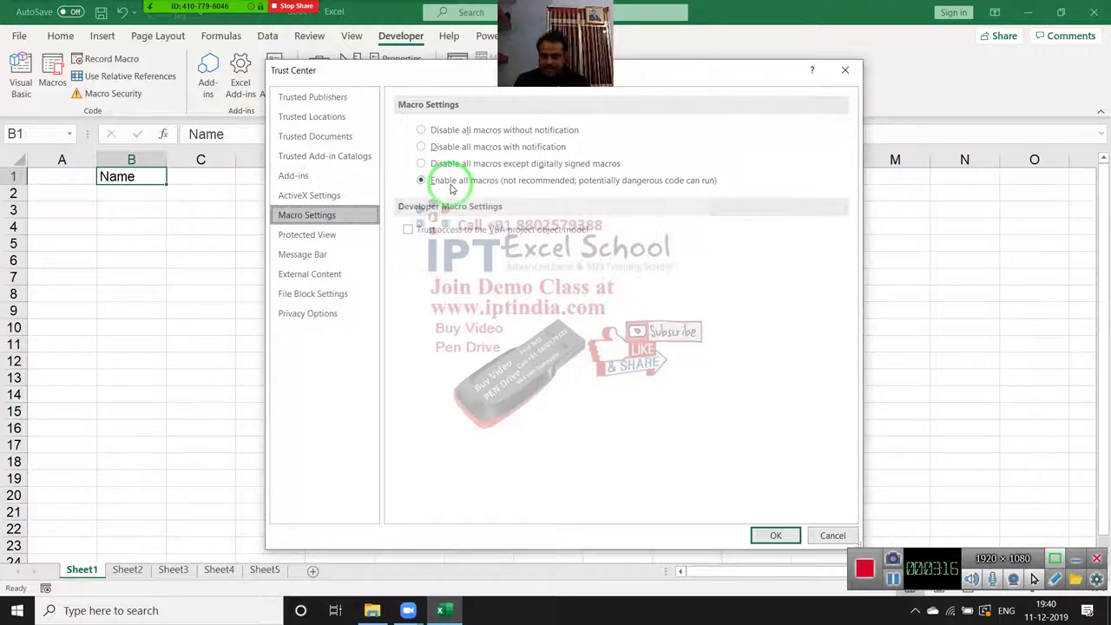
pyautogui.press('Return')
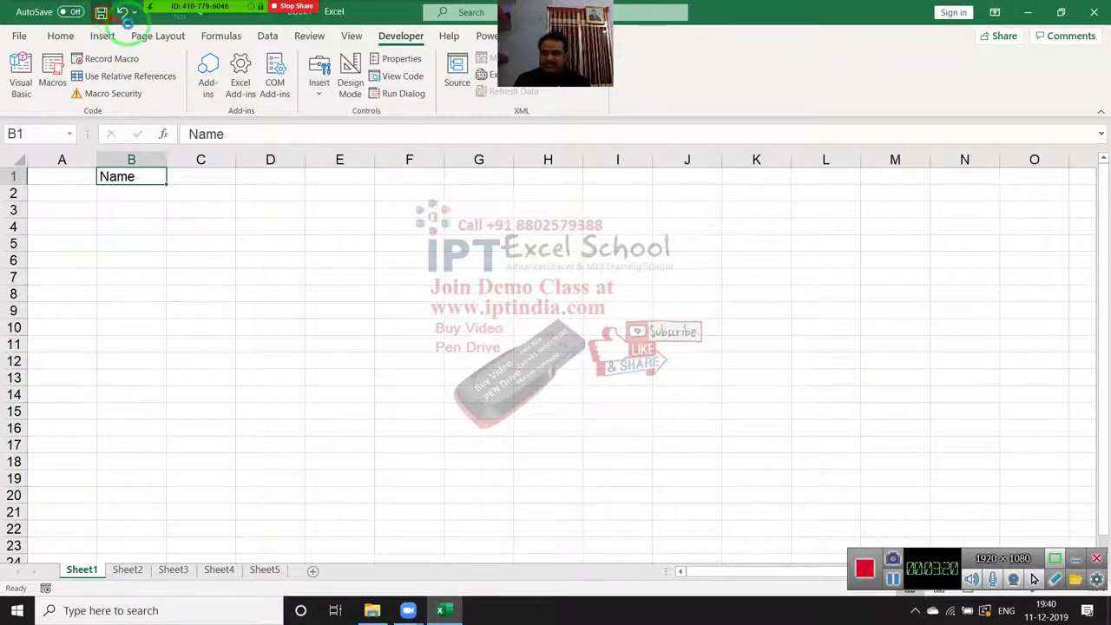
pyautogui.click(101, 11)
pyautogui.click(233, 275)
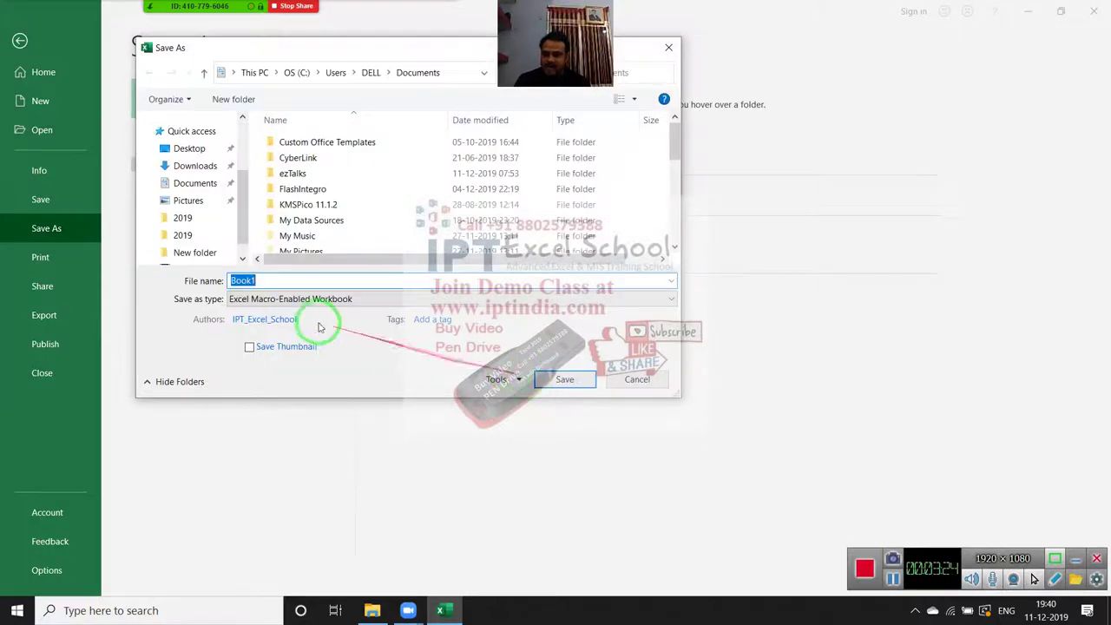
pyautogui.click(295, 299)
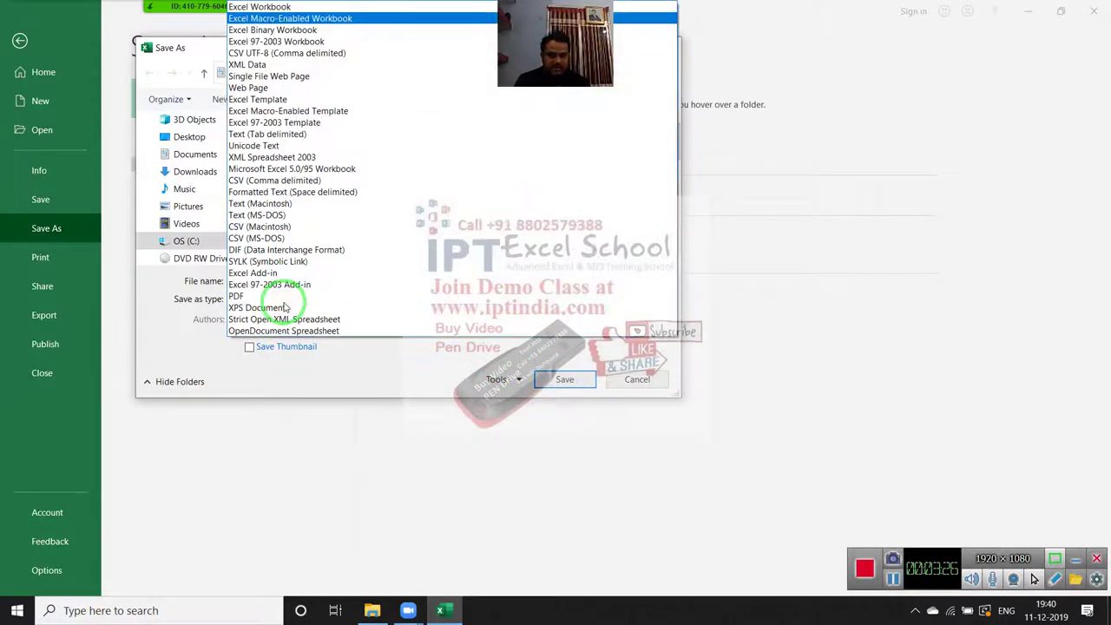
pyautogui.click(257, 6)
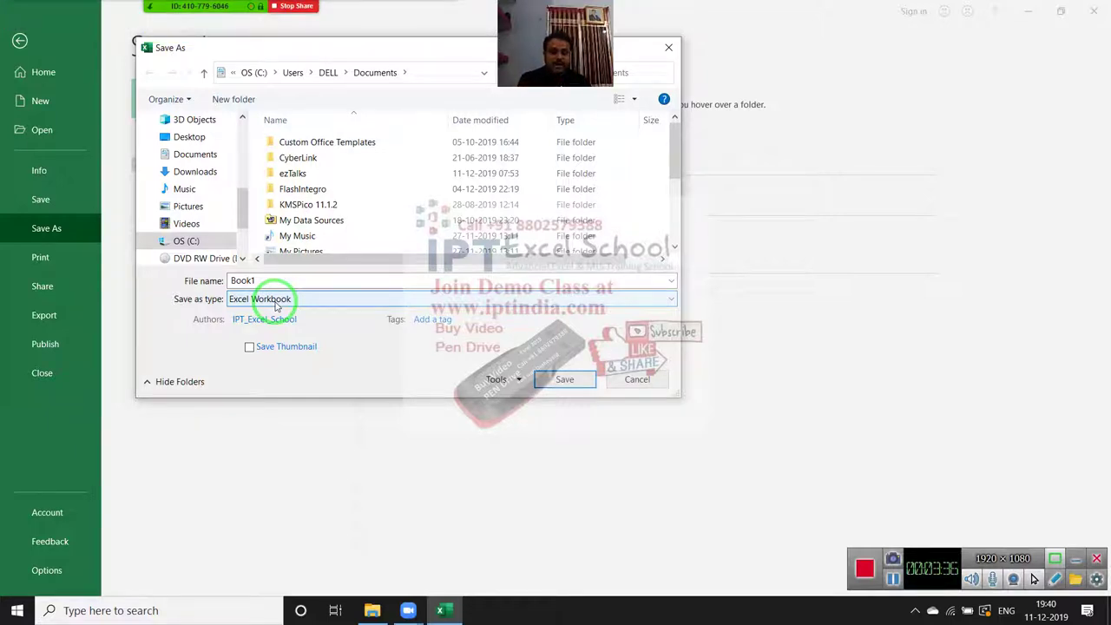
pyautogui.click(276, 302)
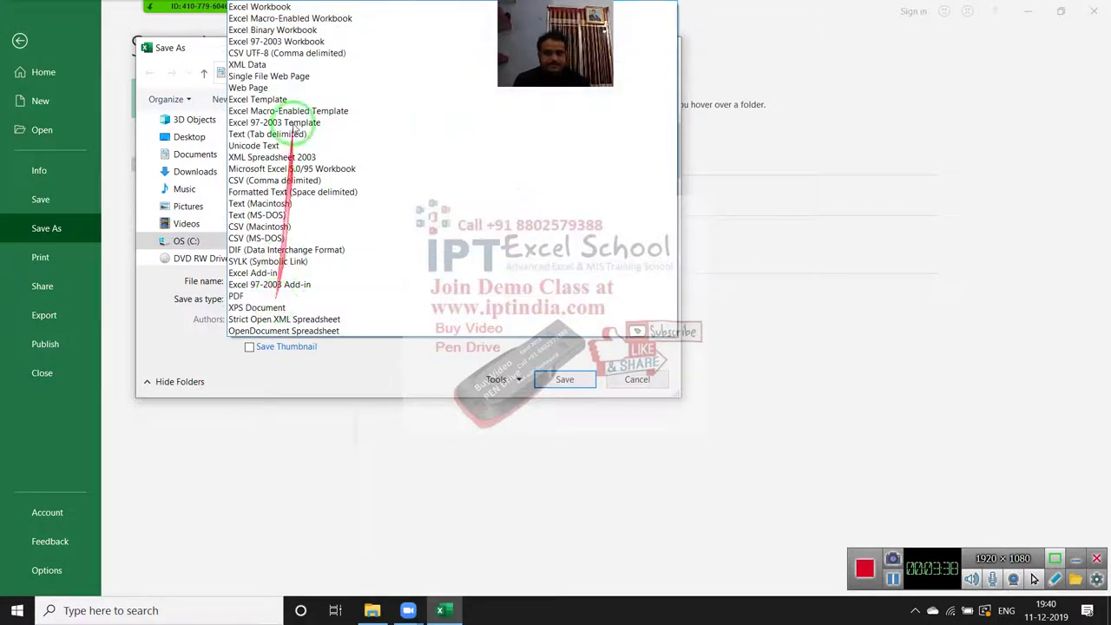
pyautogui.click(290, 18)
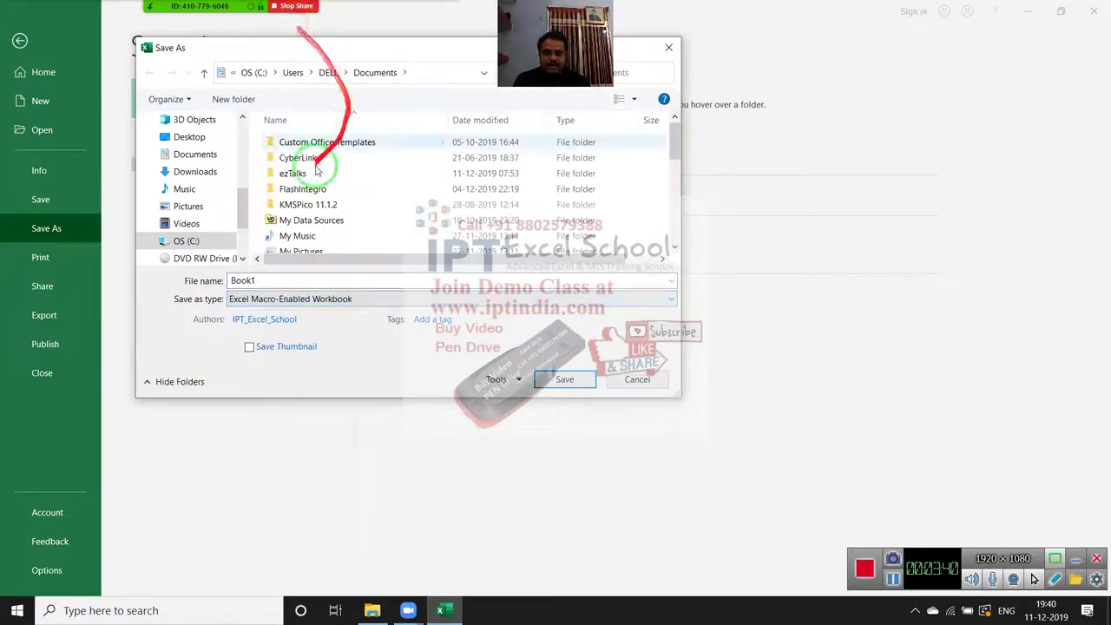
pyautogui.click(641, 378)
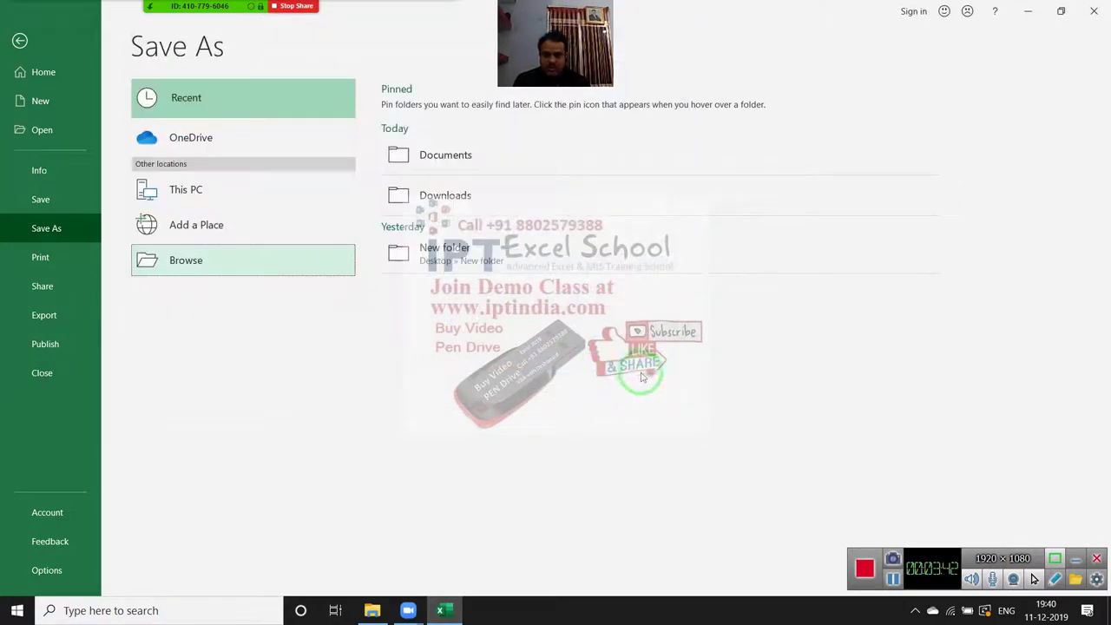
pyautogui.press('Escape')
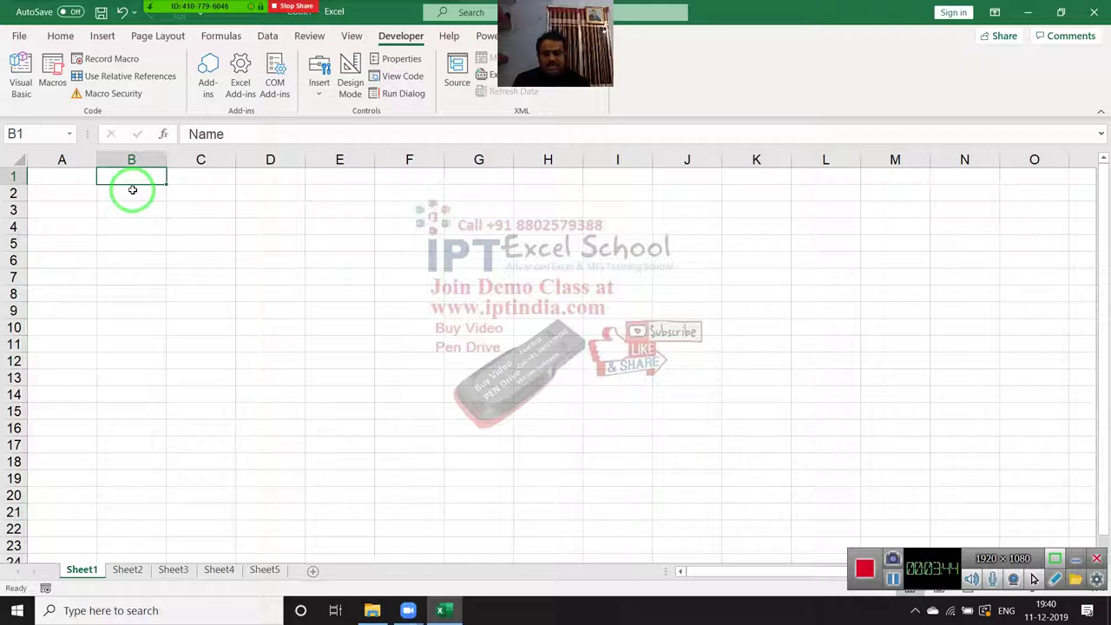
# Step: Clear the Name header from B1 and delete the recorded Macro1 code
pyautogui.press('Delete')
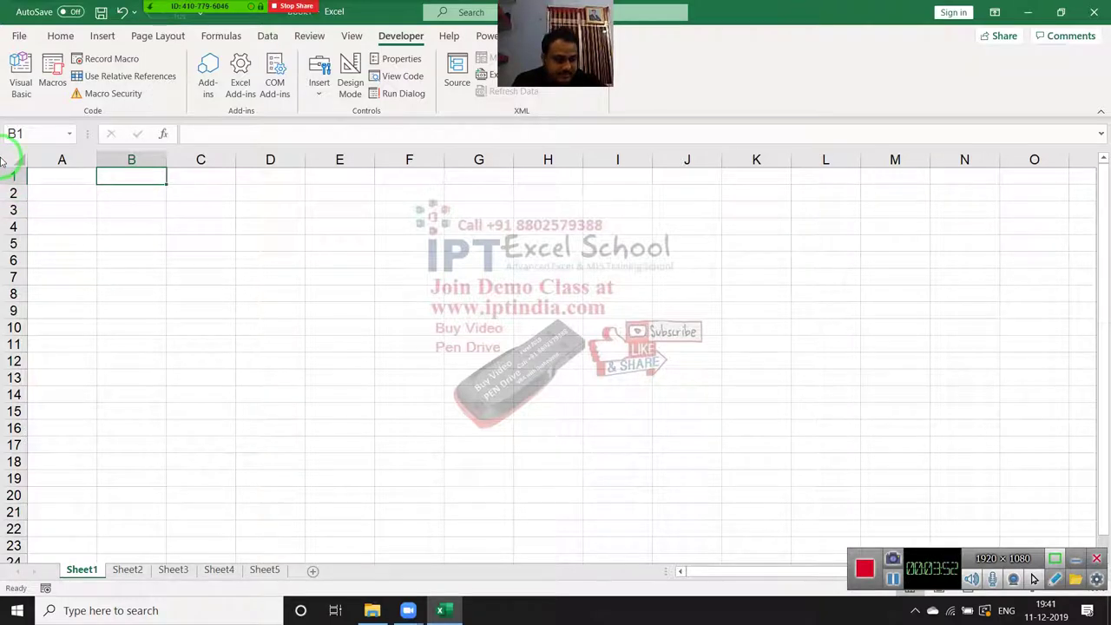
pyautogui.moveTo(6, 157)
pyautogui.mouseDown()
pyautogui.moveTo(99, 136)
pyautogui.moveTo(102, 339)
pyautogui.mouseUp()
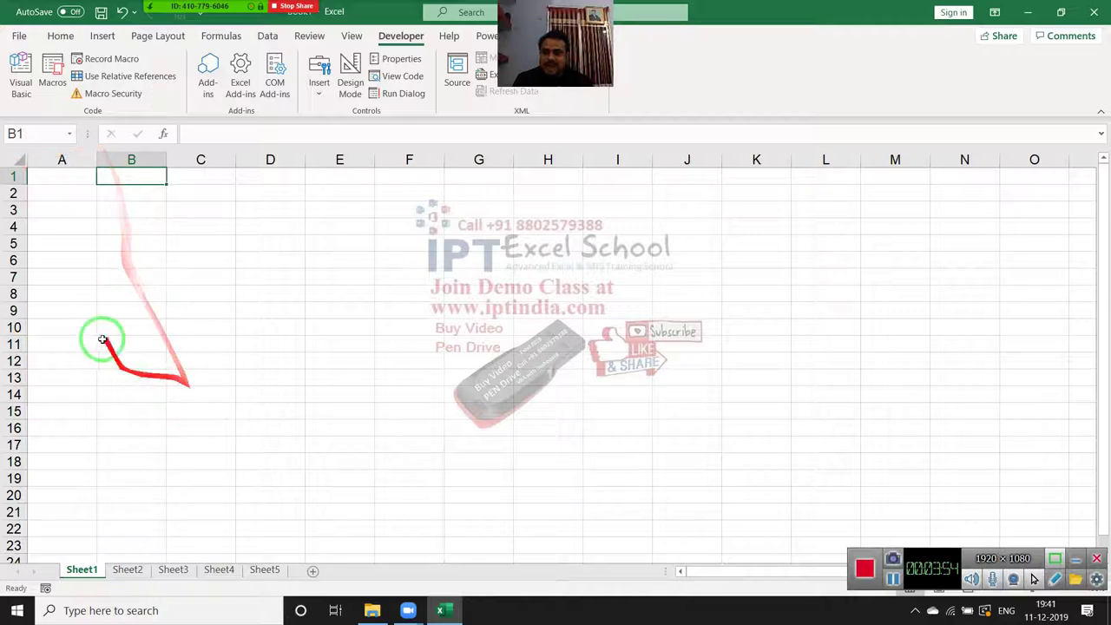
pyautogui.click(23, 99)
pyautogui.moveTo(149, 211)
pyautogui.mouseDown()
pyautogui.moveTo(211, 193)
pyautogui.moveTo(134, 97)
pyautogui.moveTo(128, 65)
pyautogui.mouseUp()
pyautogui.press('Delete')
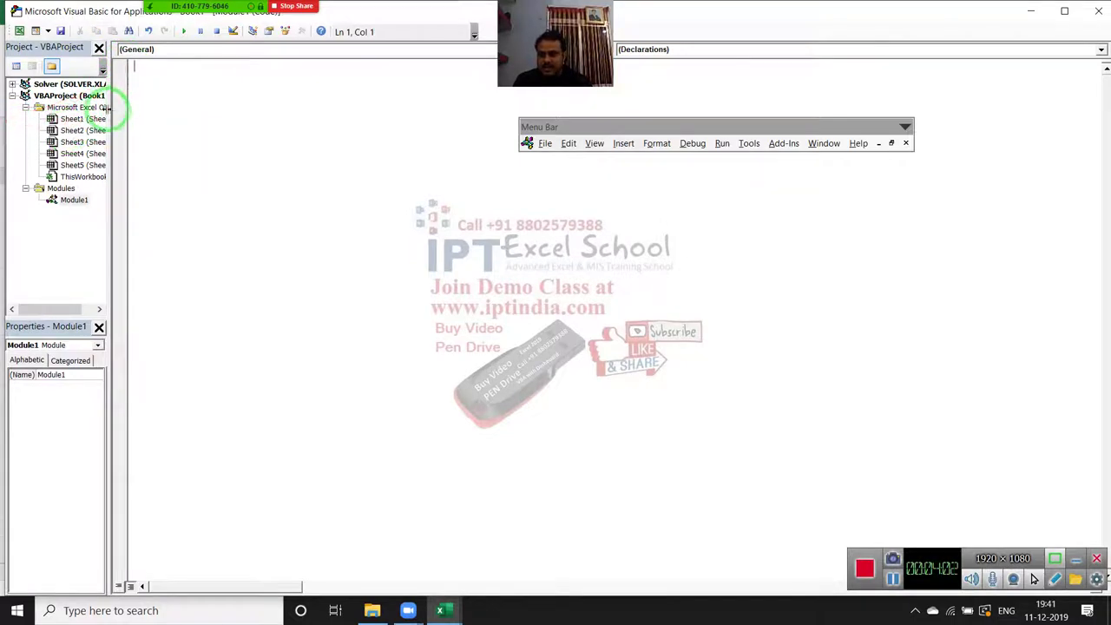
# Step: Widen the project pane, dock the menu bar, and open Sheet1's empty code window
pyautogui.moveTo(109, 108); pyautogui.dragTo(189, 111)
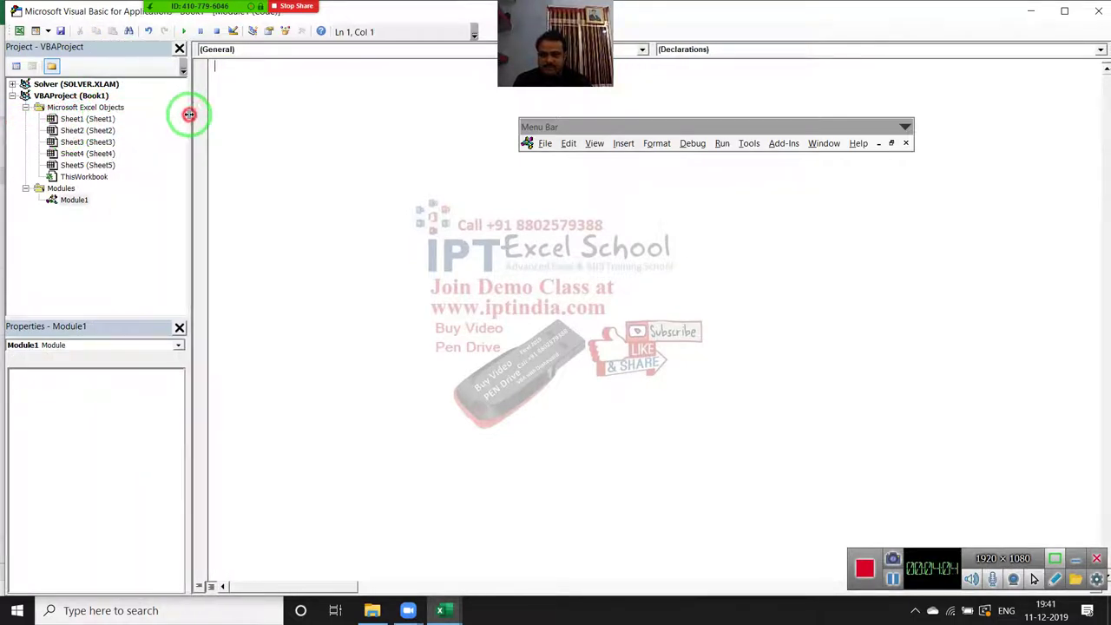
pyautogui.moveTo(689, 128); pyautogui.dragTo(190, 18)
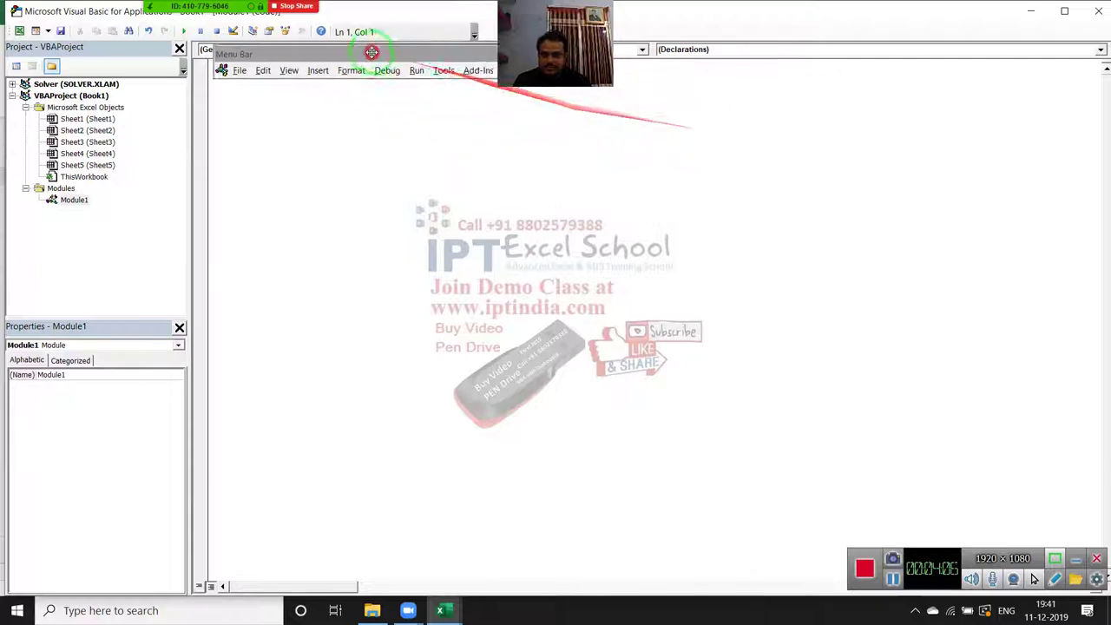
pyautogui.click(74, 138)
pyautogui.doubleClick(74, 144)
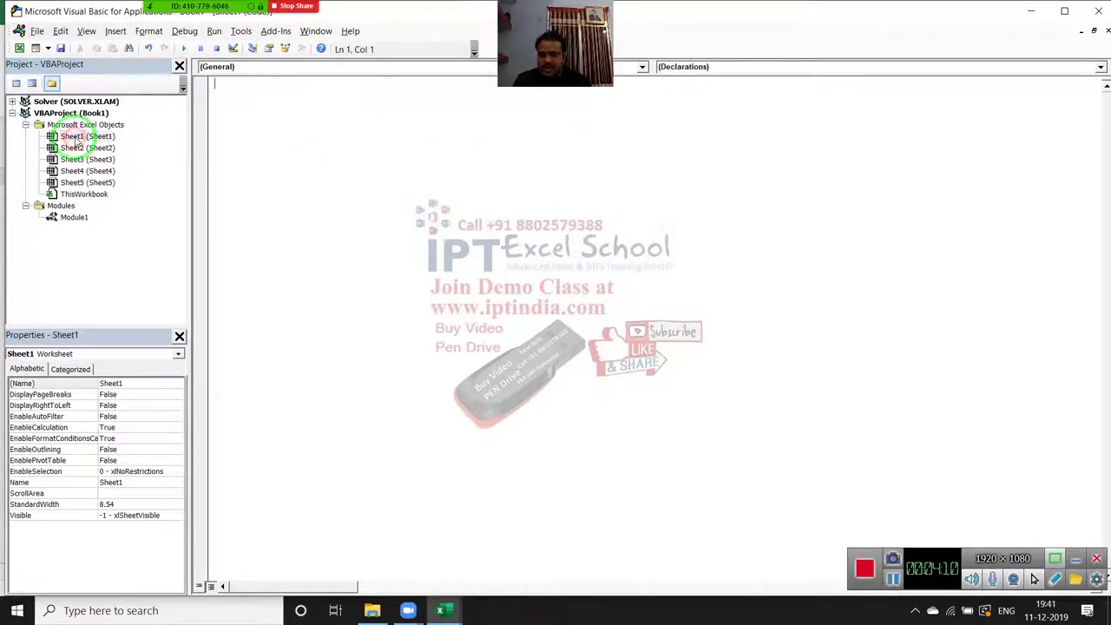
pyautogui.click(253, 114)
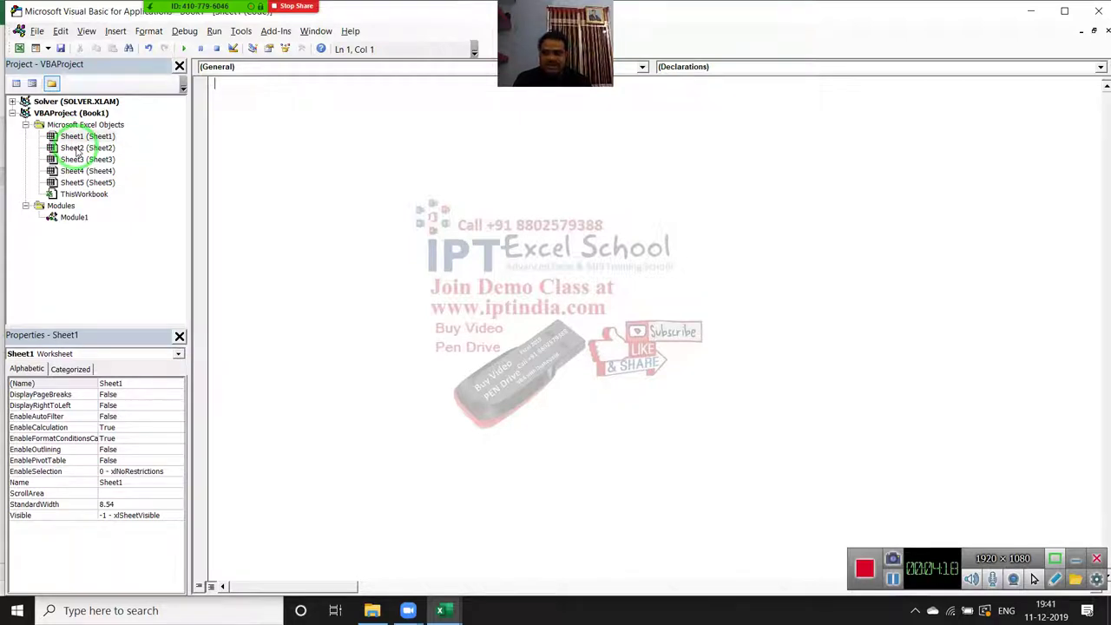
# Step: Return to the VBA editor via the Sheet1 tab and insert a new module, Module2
pyautogui.hotkey('alt', 'F11')
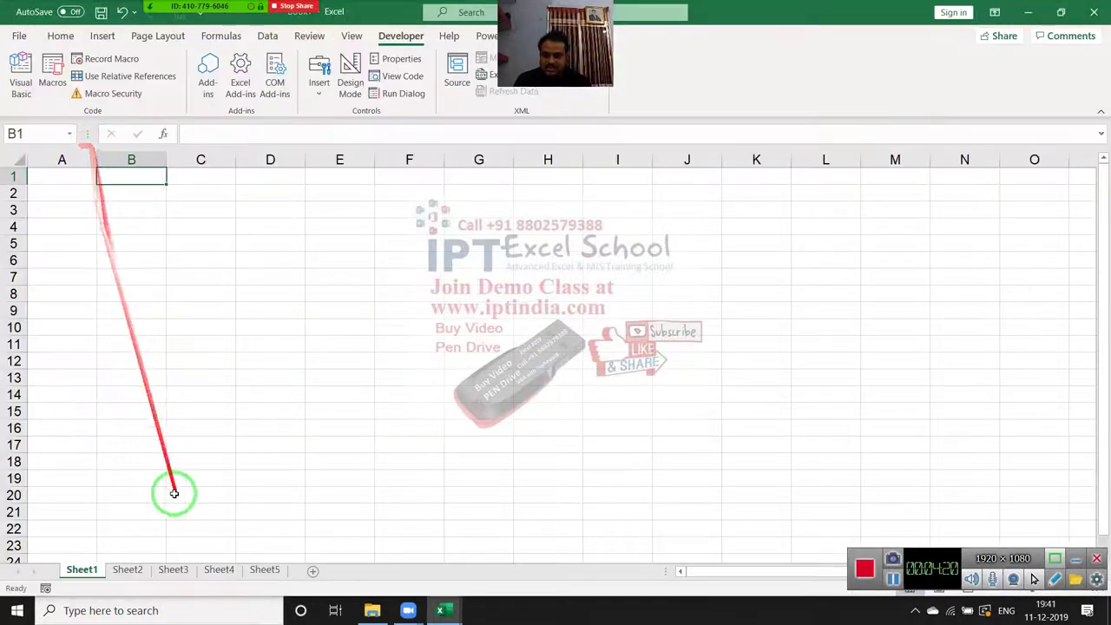
pyautogui.rightClick(86, 570)
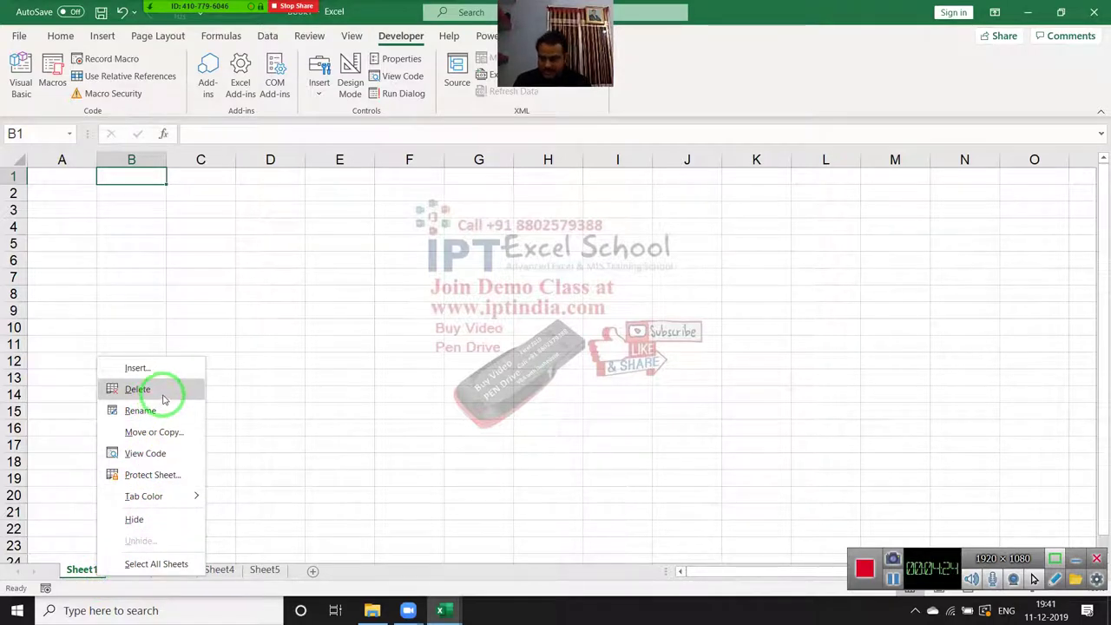
pyautogui.press('v')
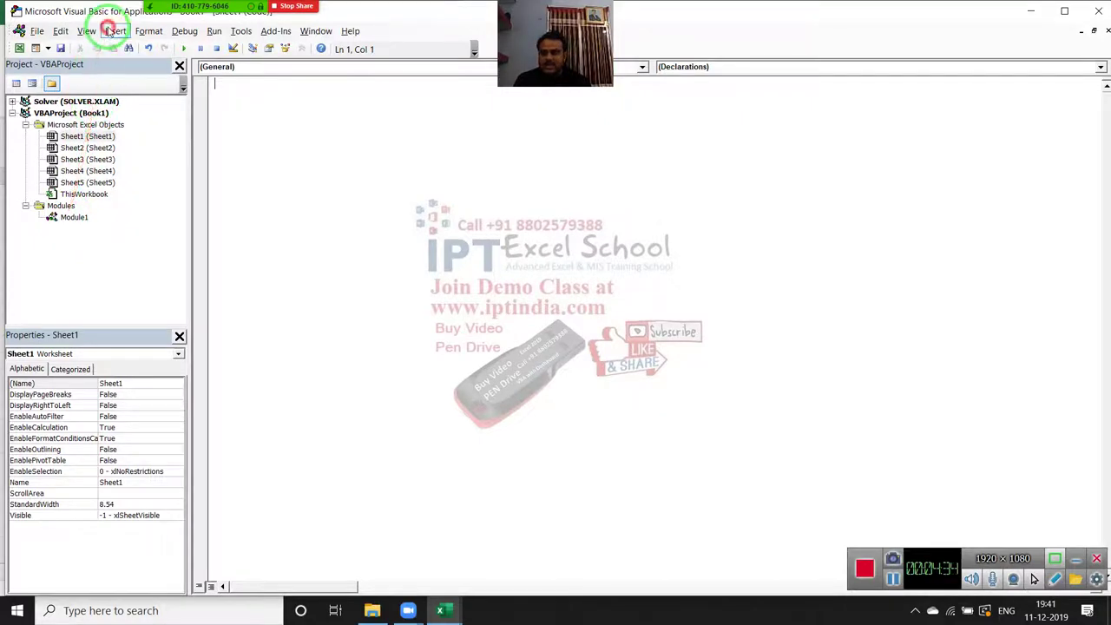
pyautogui.click(113, 31)
pyautogui.click(140, 78)
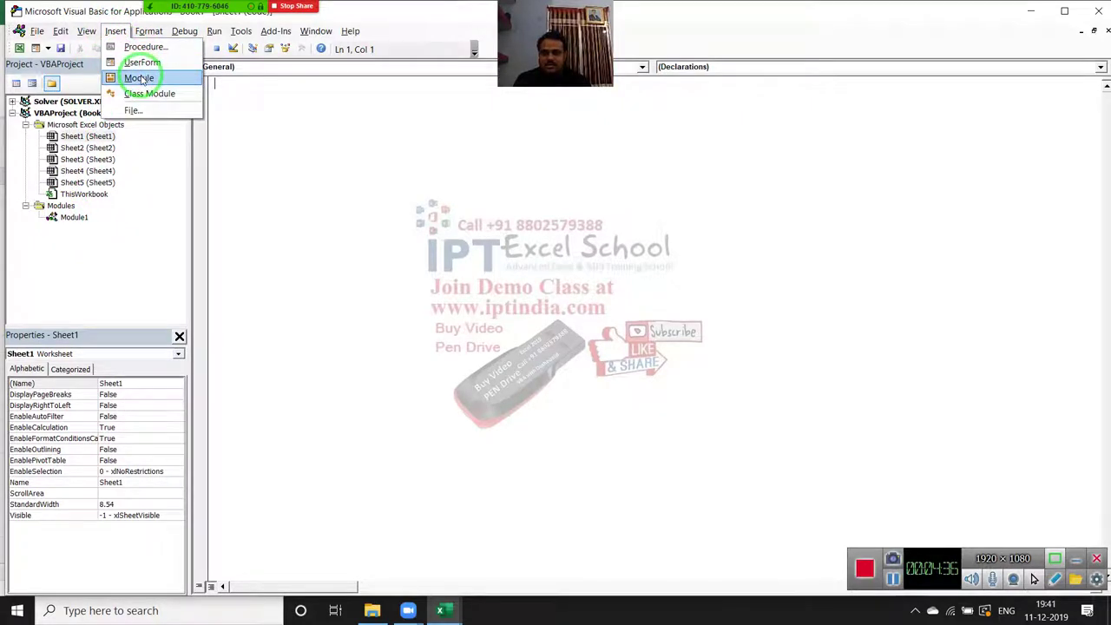
pyautogui.click(140, 78)
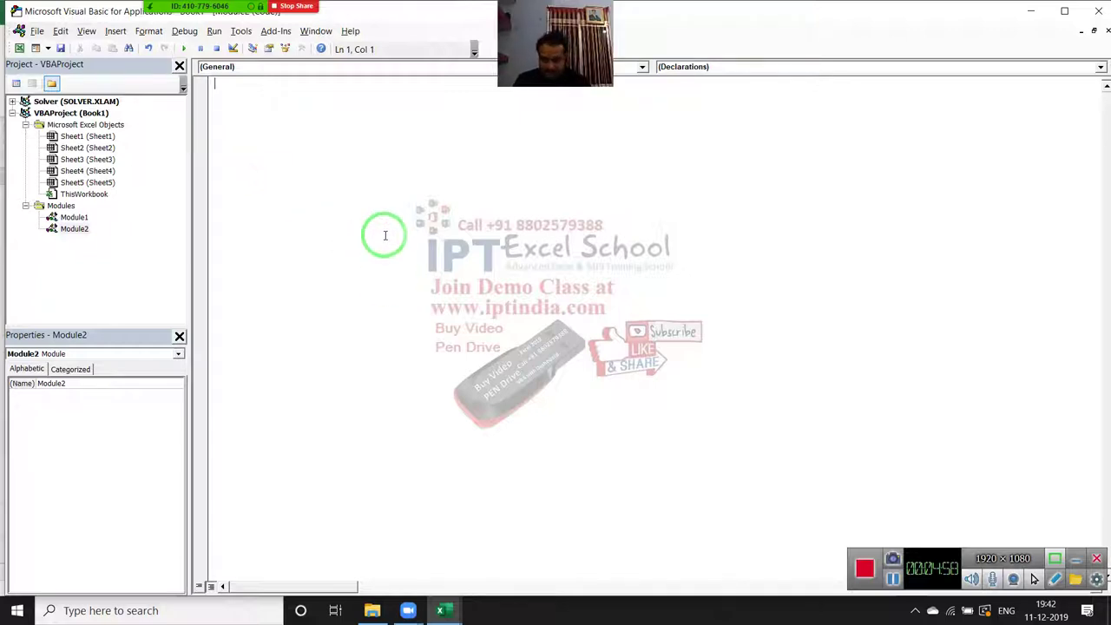
# Step: Write Sub test_Today() in Module2 so End Sub appears, adding blank lines inside
pyautogui.press('Return')
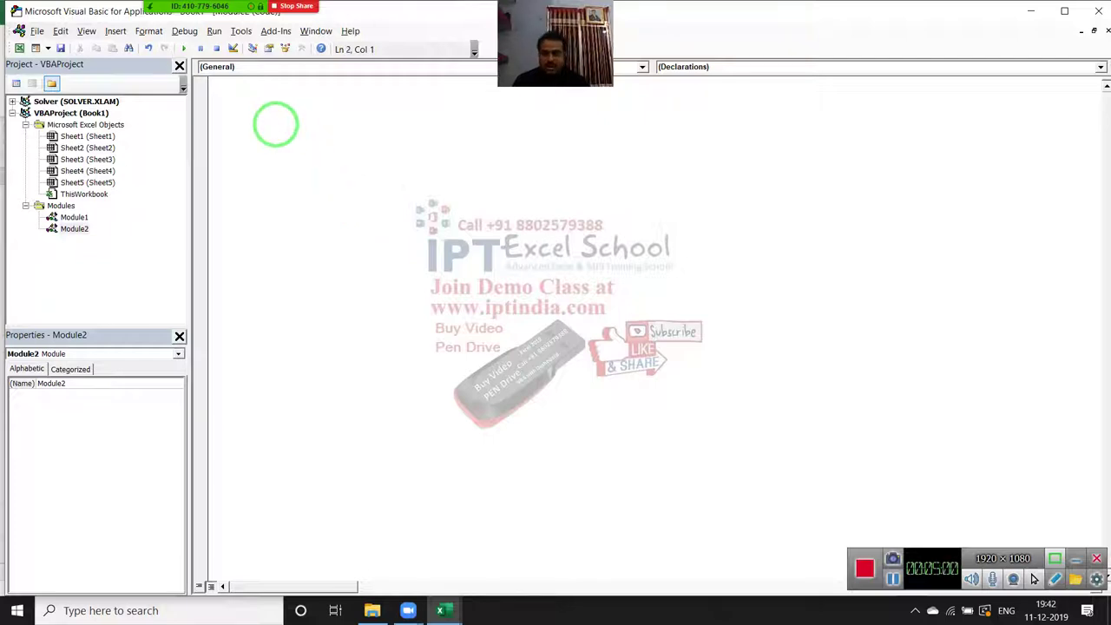
pyautogui.write('s')
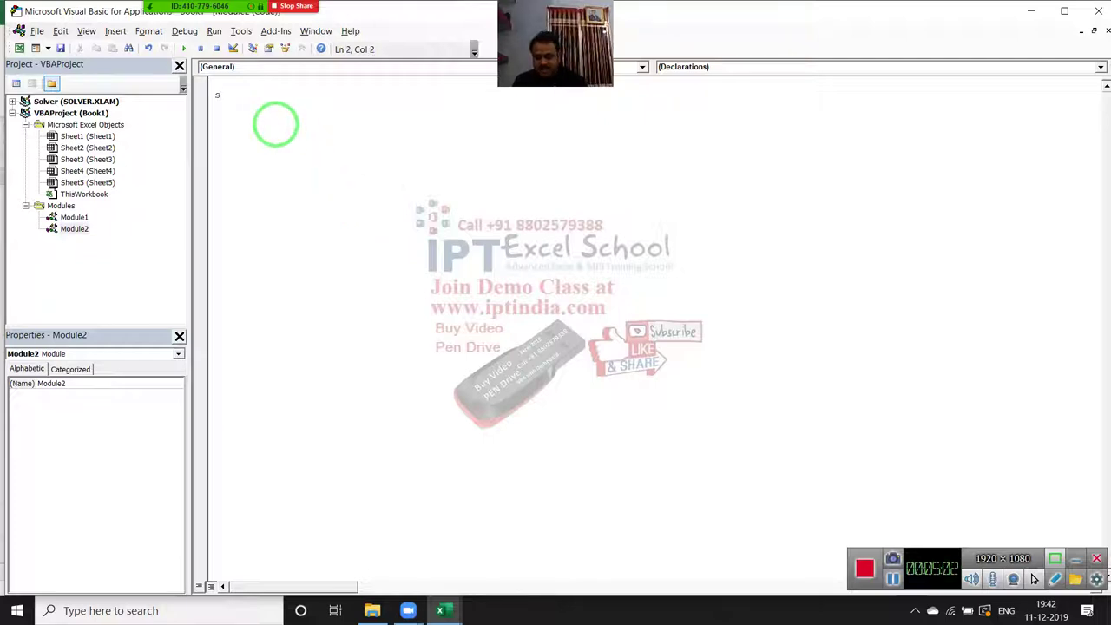
pyautogui.write('ub')
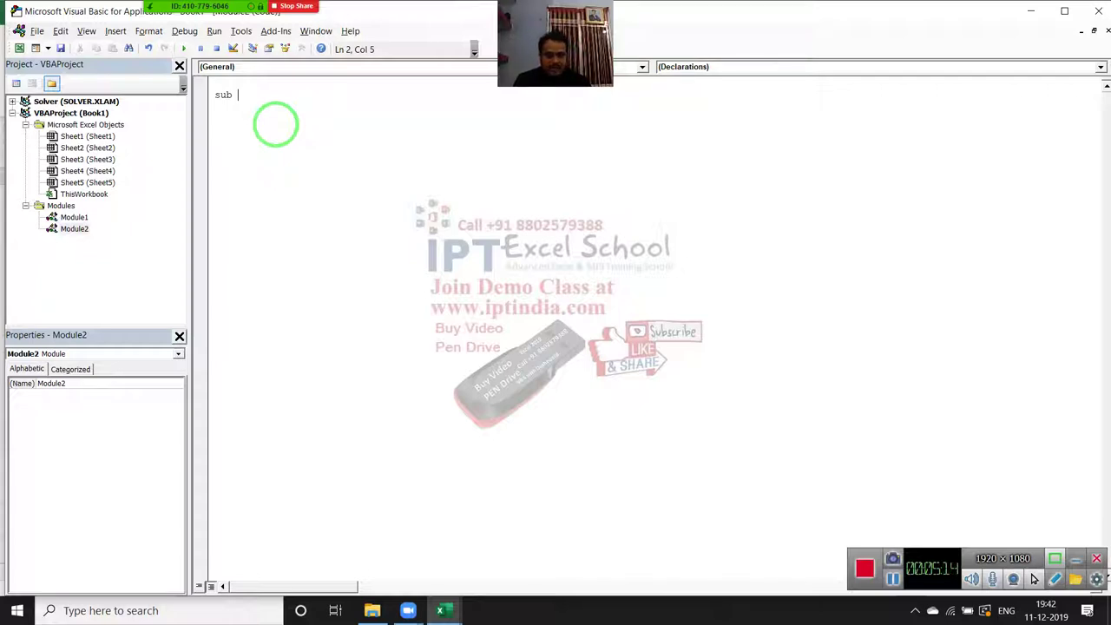
pyautogui.write('tes')
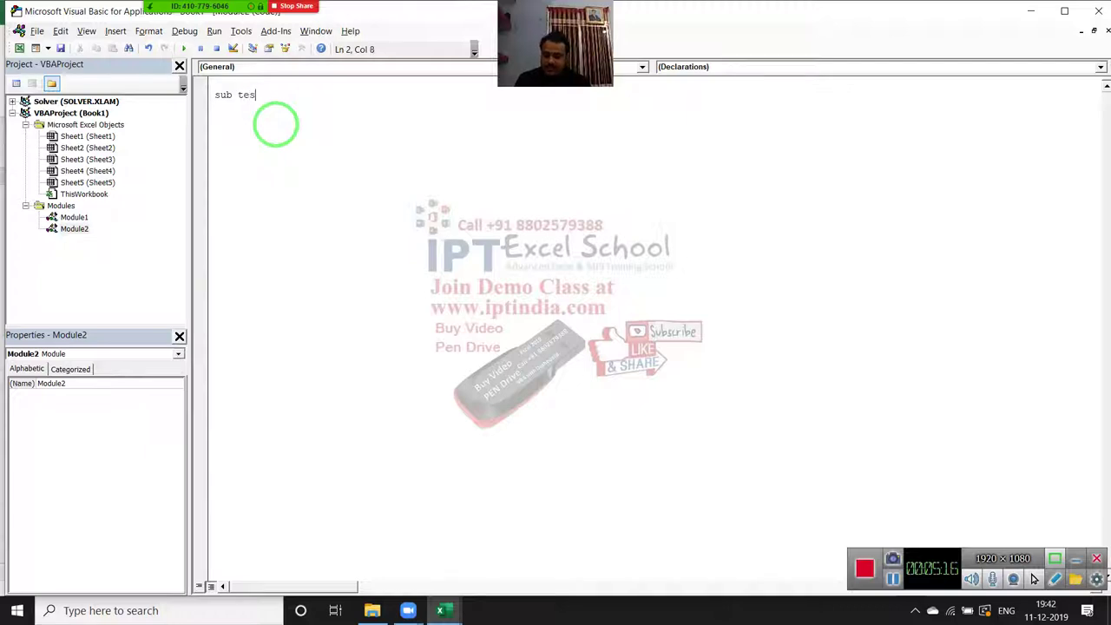
pyautogui.write('t')
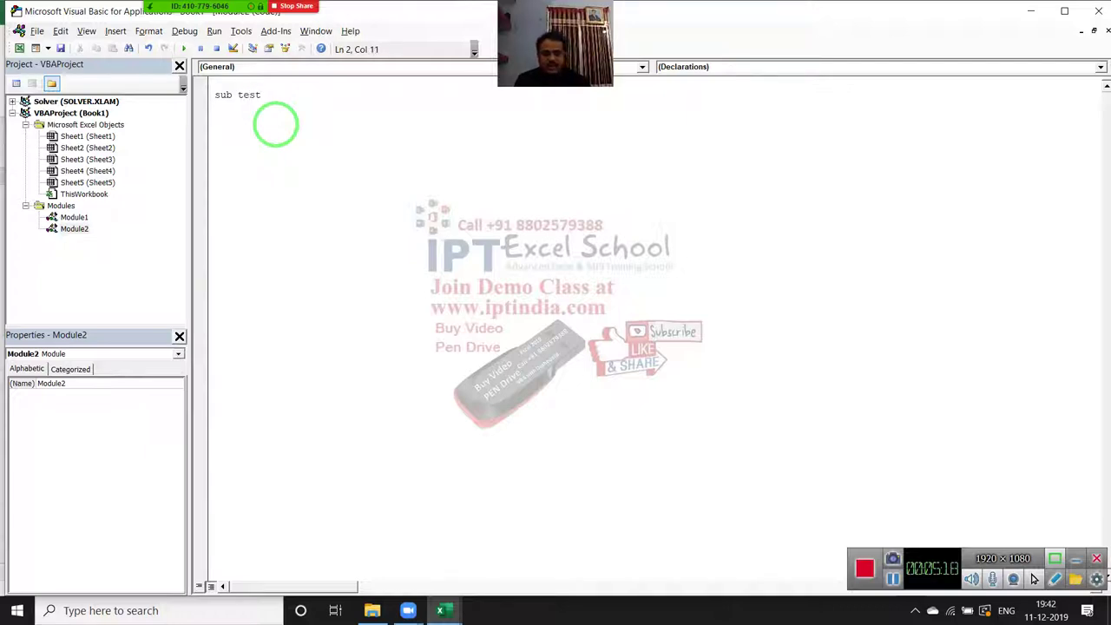
pyautogui.press('BackSpace')
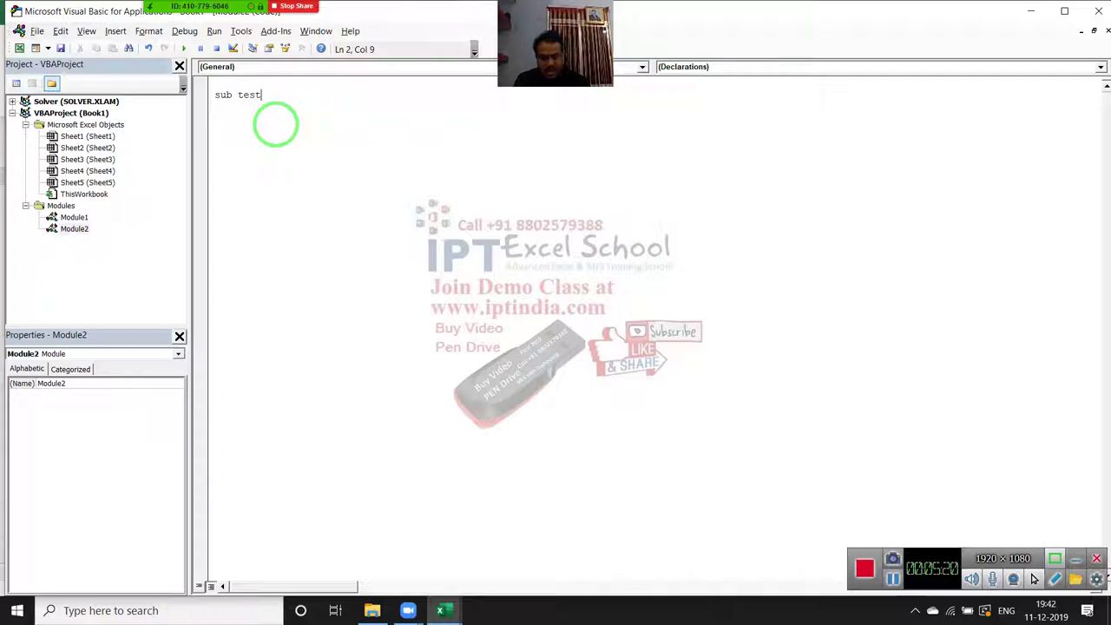
pyautogui.write('_Toda')
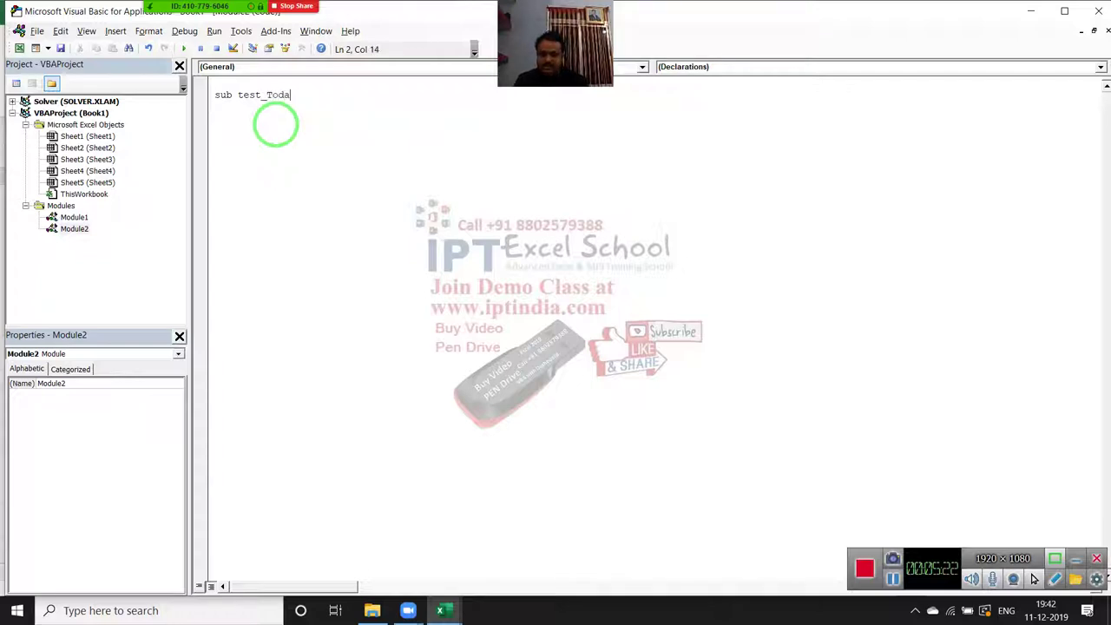
pyautogui.write('()')
pyautogui.press('BackSpace')
pyautogui.press('BackSpace')
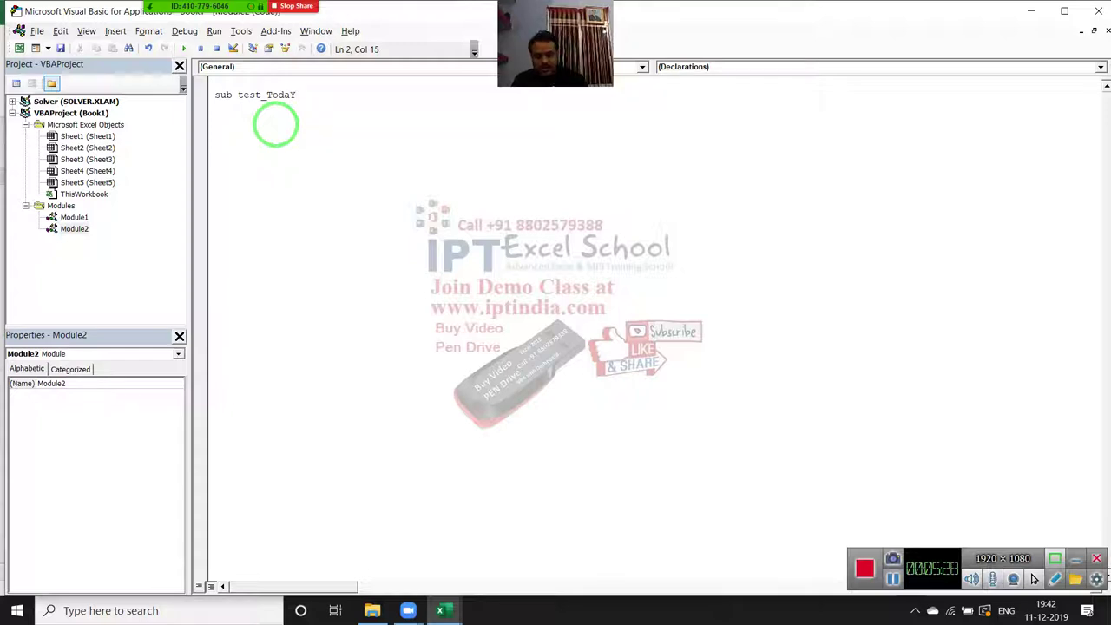
pyautogui.press('BackSpace')
pyautogui.write('()')
pyautogui.press('Return')
pyautogui.press('Return')
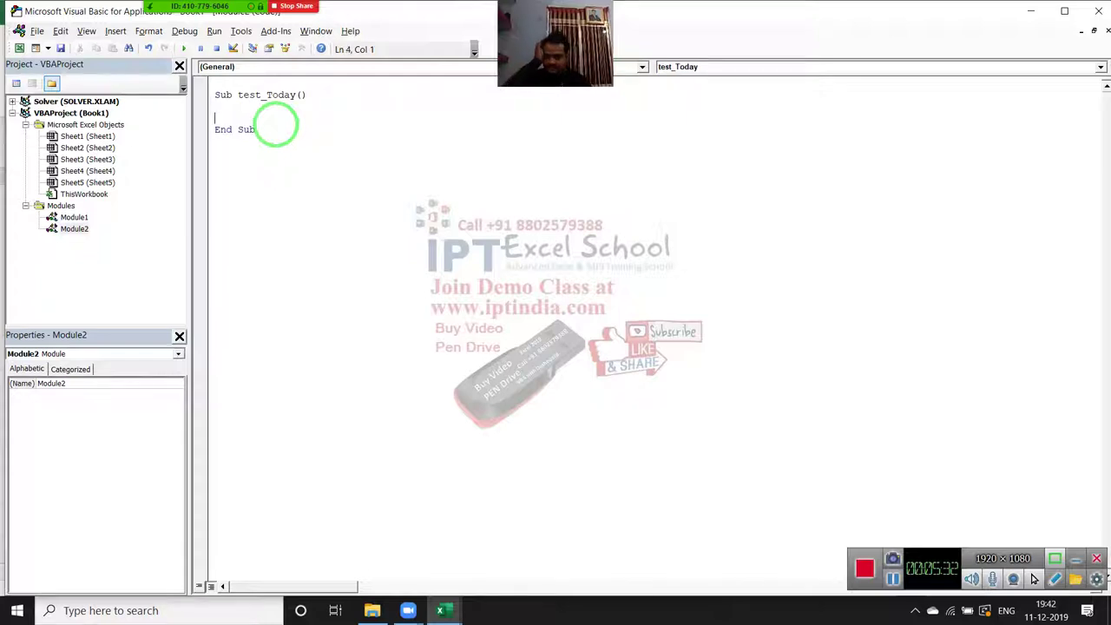
pyautogui.press('Return')
pyautogui.press('Return')
pyautogui.press('Return')
pyautogui.press('Return')
pyautogui.press('Return')
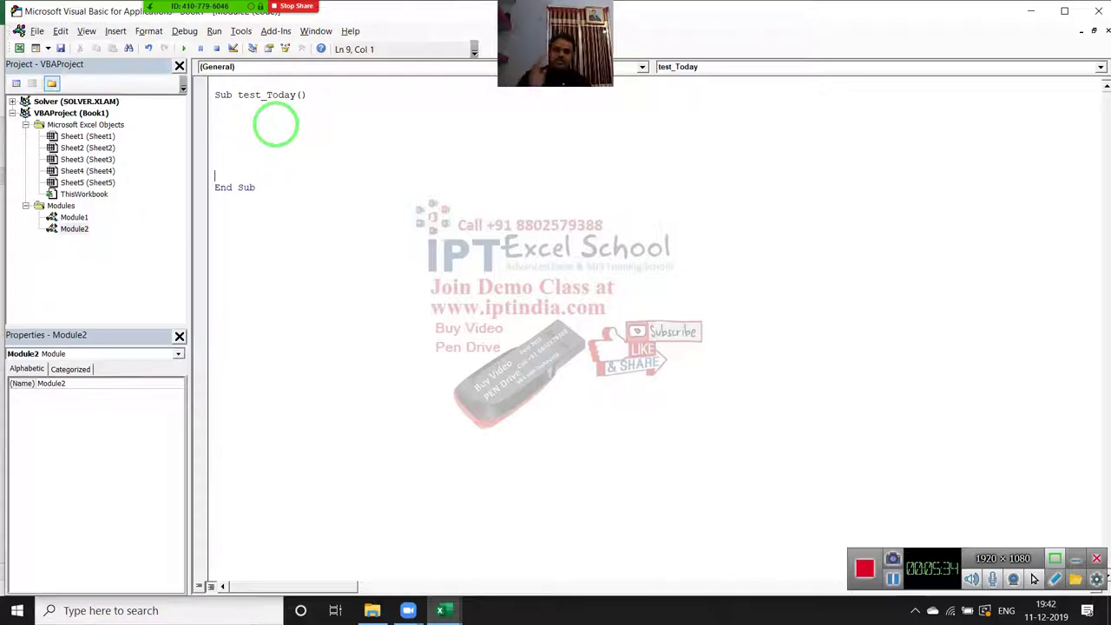
# Step: Type Application, Workbooks, Sheets and Range on separate lines inside test_Today
pyautogui.press('Up')
pyautogui.press('Up')
pyautogui.press('Up')
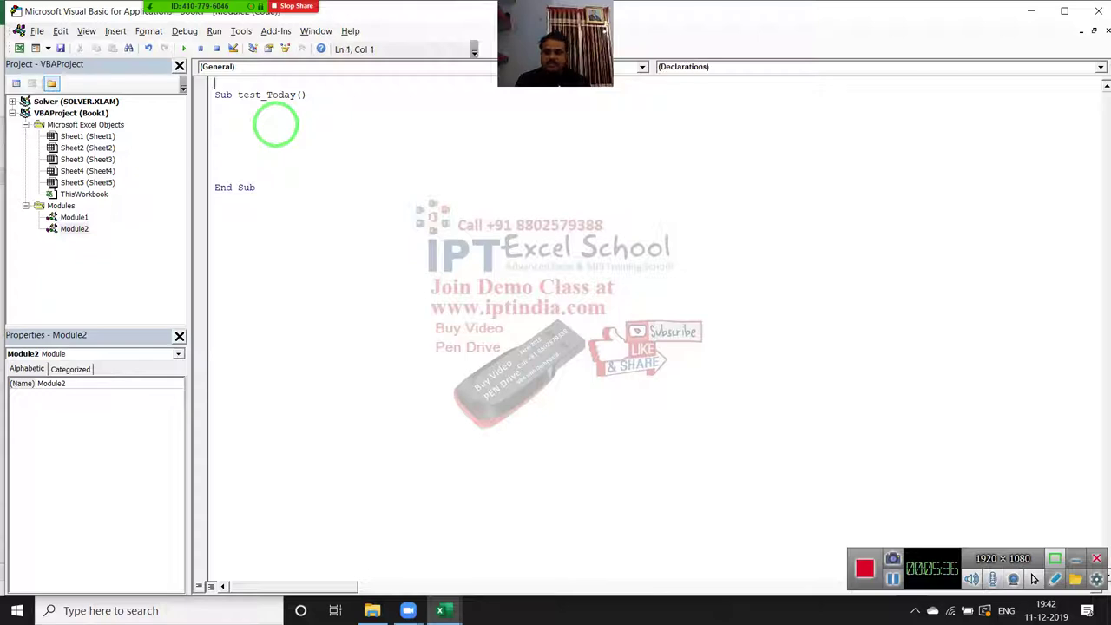
pyautogui.press('Down')
pyautogui.press('Down')
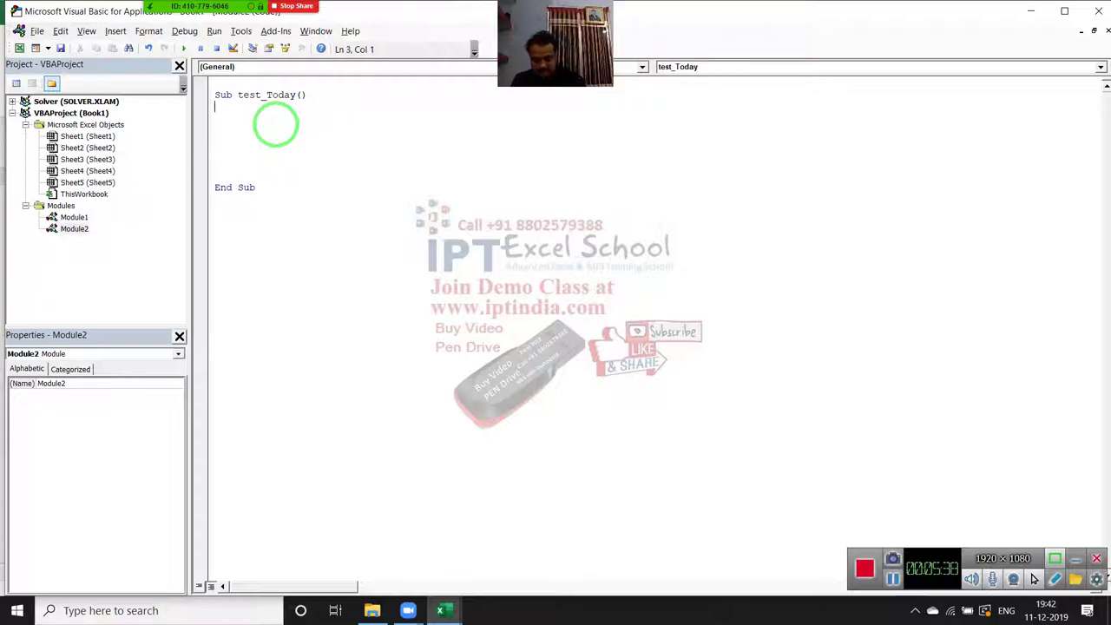
pyautogui.write('appli')
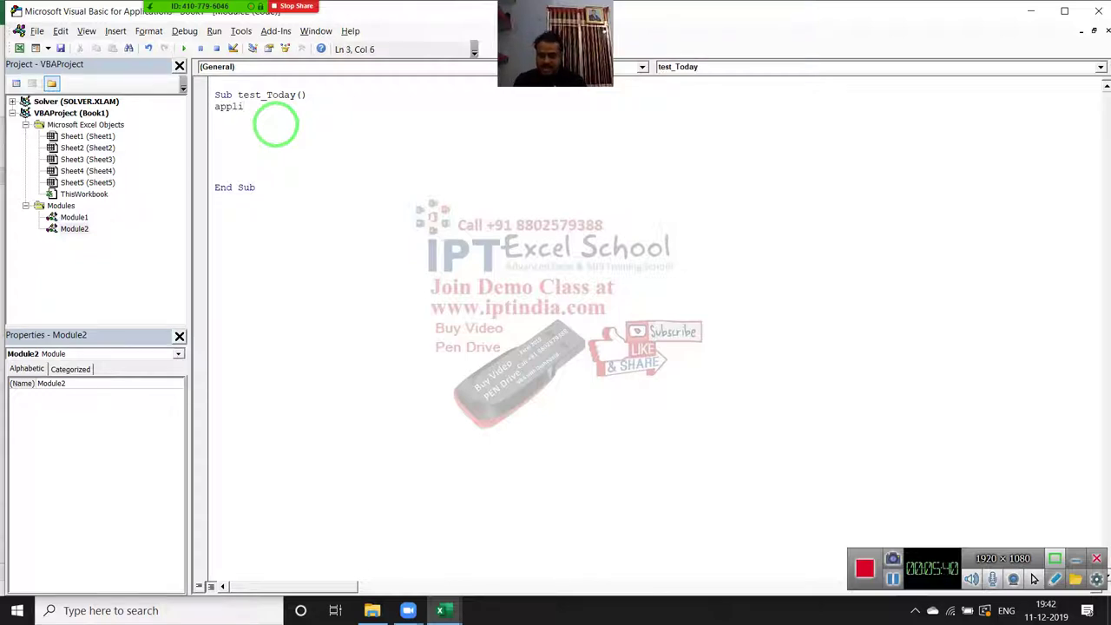
pyautogui.write('cation')
pyautogui.press('Return')
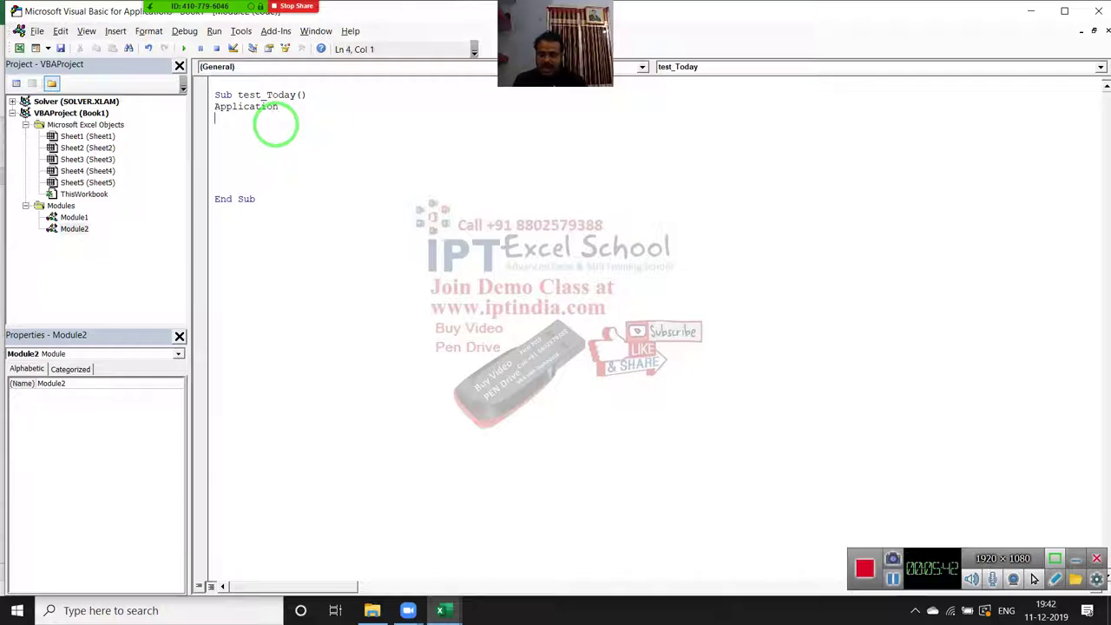
pyautogui.write('wo')
pyautogui.write('rkbooks')
pyautogui.press('Return')
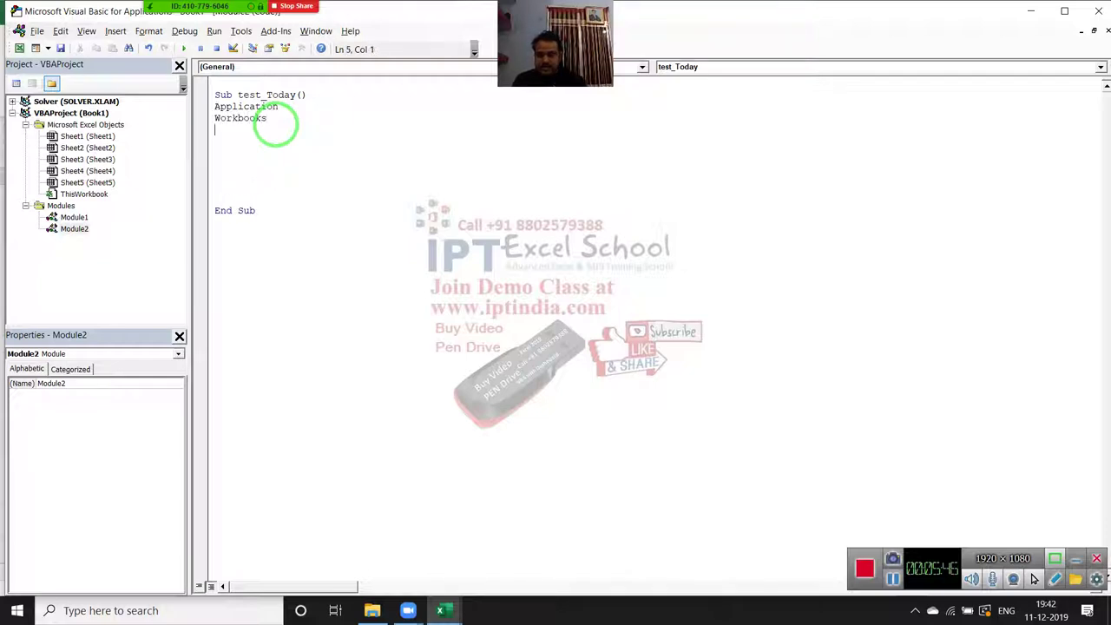
pyautogui.write('sj')
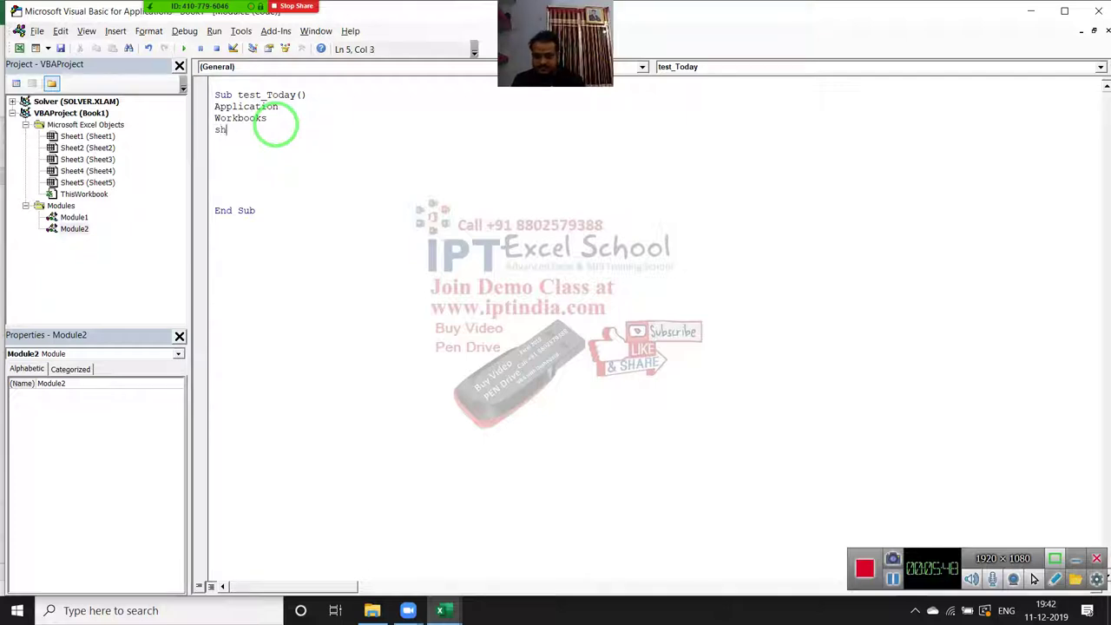
pyautogui.write('heets')
pyautogui.press('BackSpace')
pyautogui.write('s')
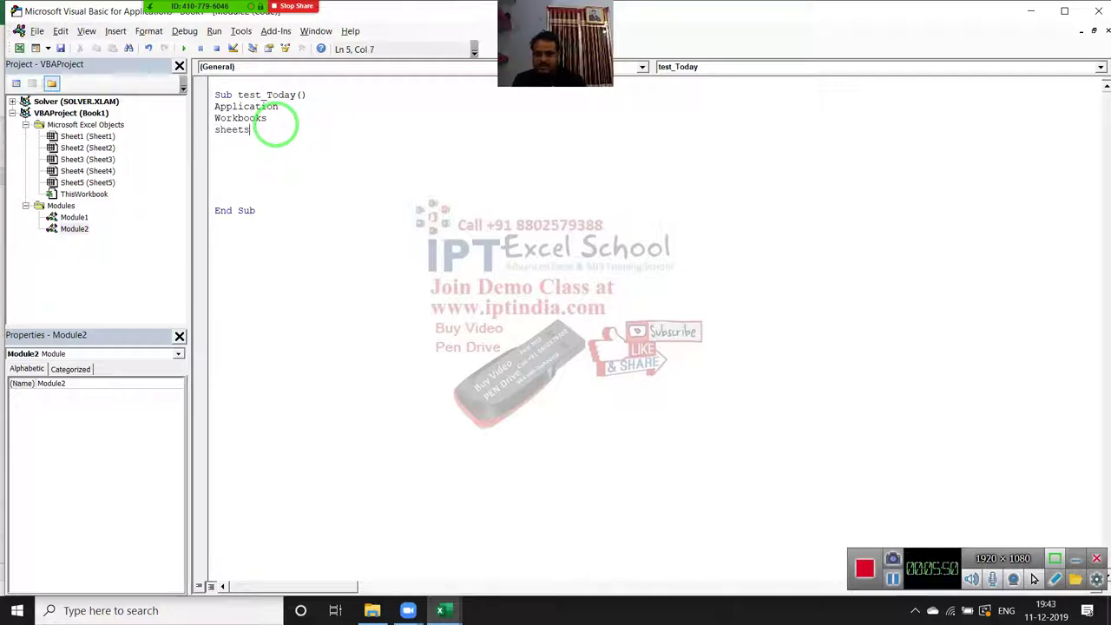
pyautogui.press('Return')
pyautogui.write('range')
pyautogui.press('Return')
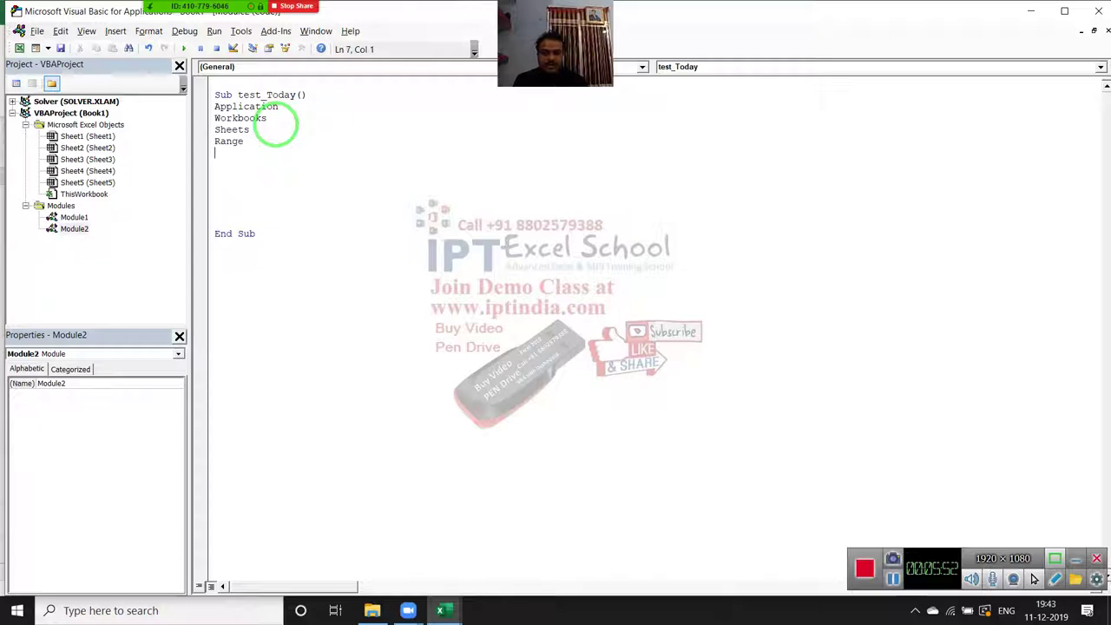
# Step: Tidy the blank lines so an empty line sits below Range
pyautogui.press('Up')
pyautogui.press('Return')
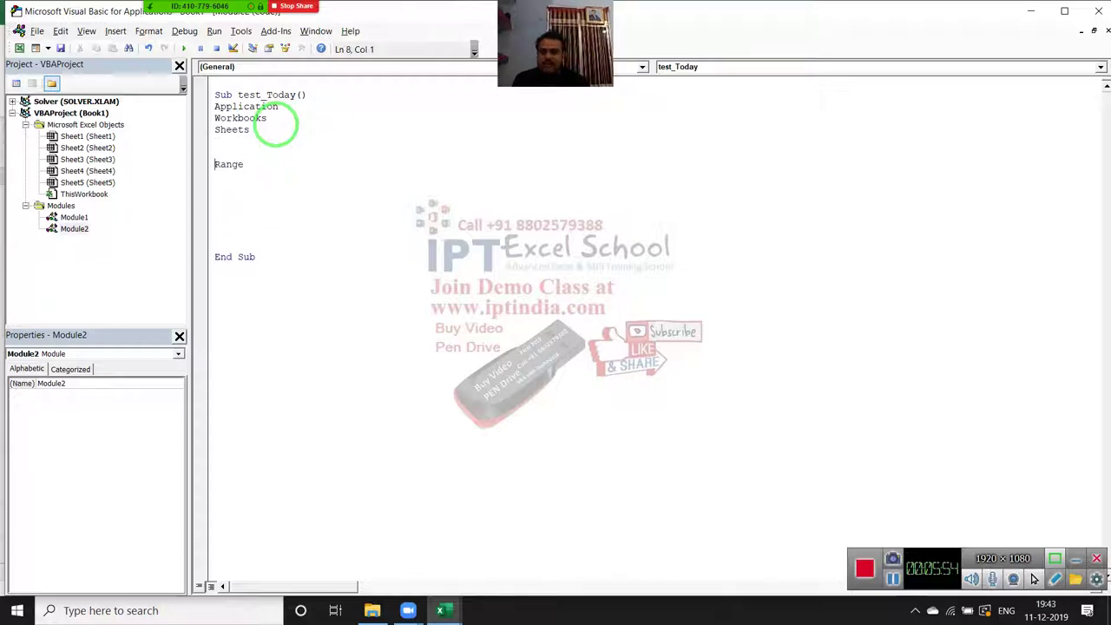
pyautogui.press('Up')
pyautogui.press('Up')
pyautogui.press('Delete')
pyautogui.press('Delete')
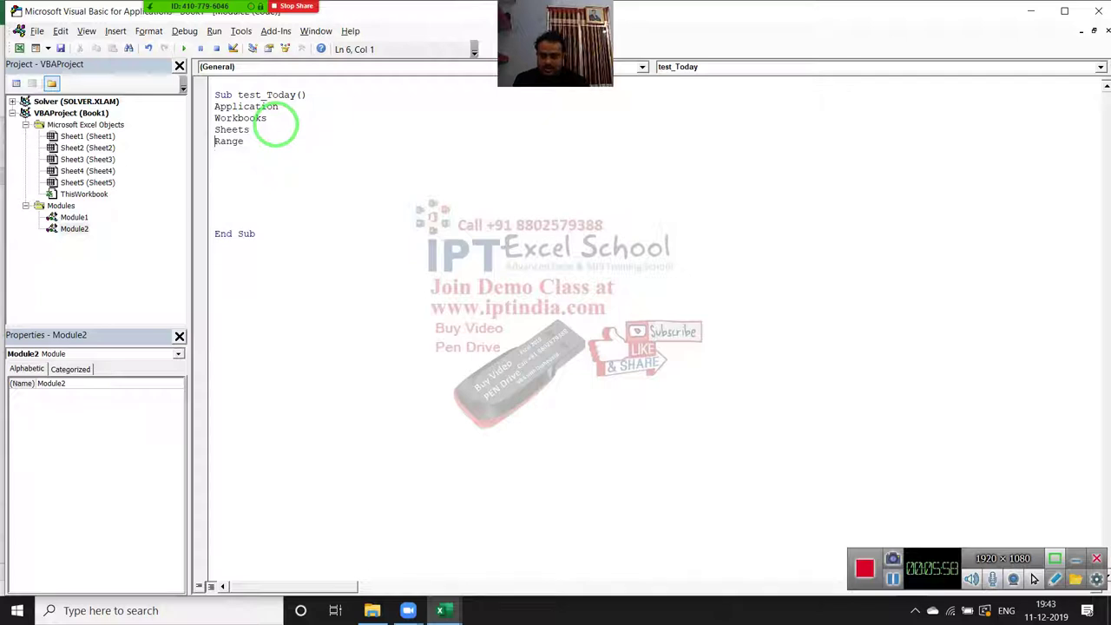
pyautogui.press('Down')
pyautogui.press('Down')
pyautogui.press('Down')
pyautogui.press('Down')
pyautogui.press('Return')
pyautogui.press('Up')
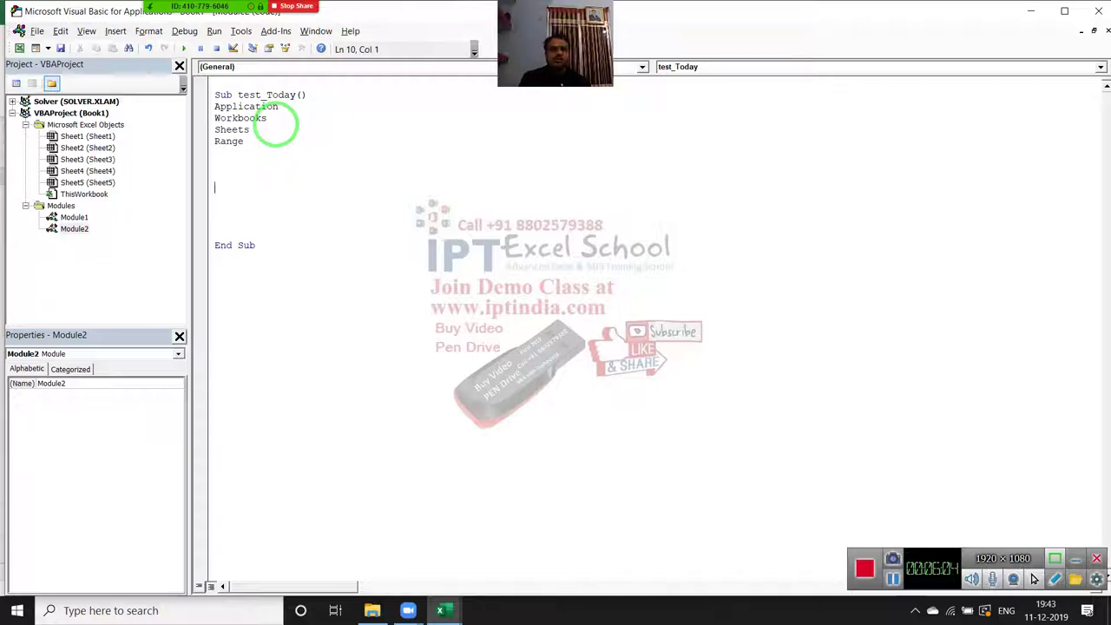
pyautogui.press('Up')
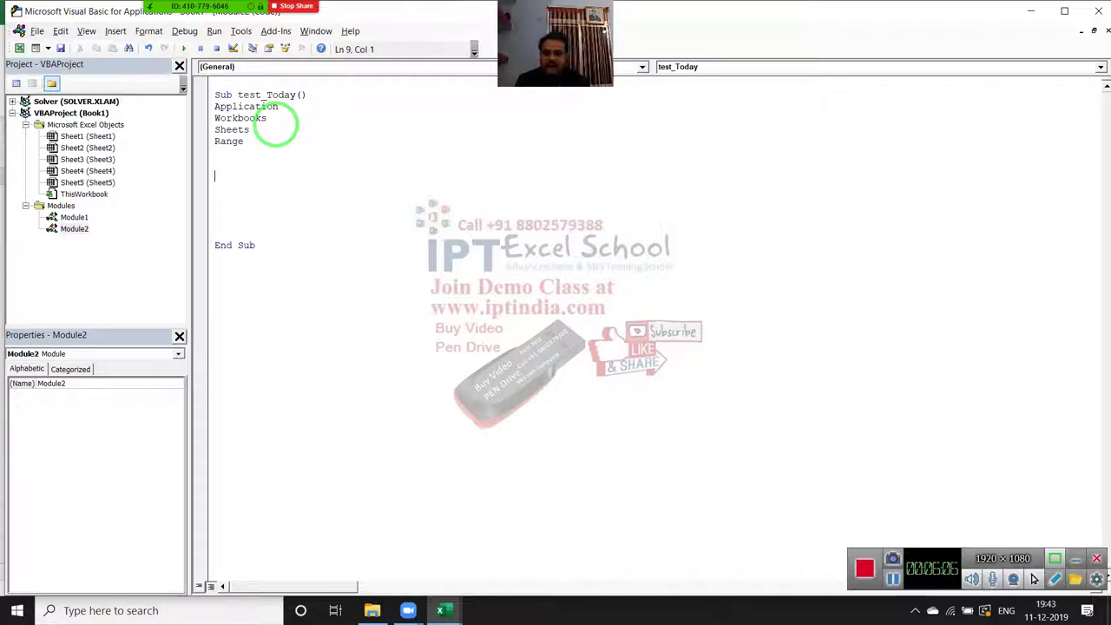
pyautogui.press('Down')
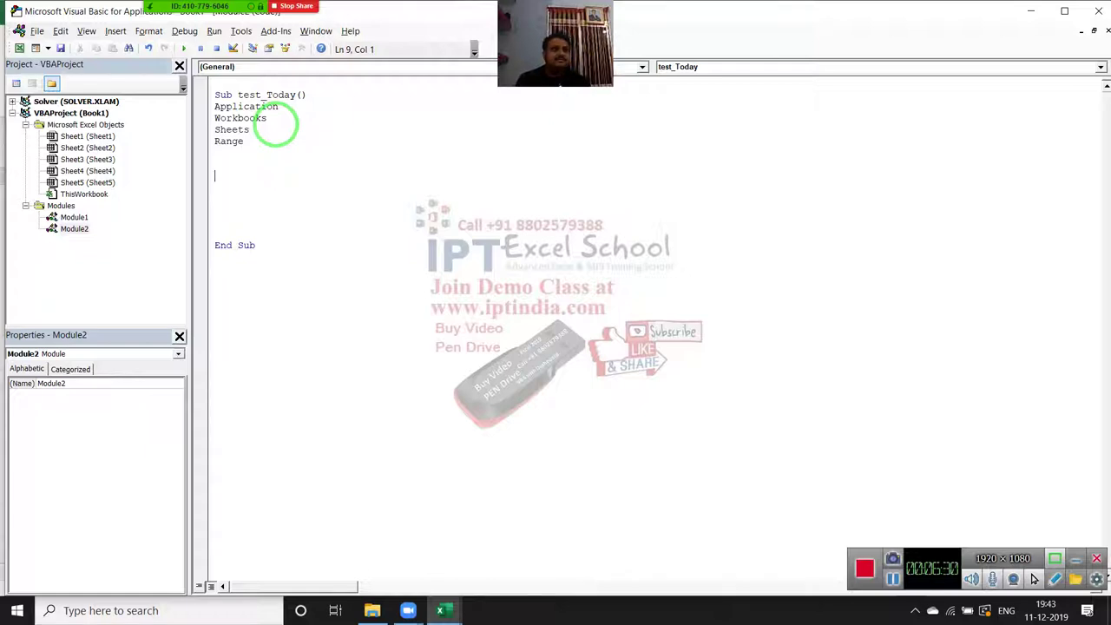
pyautogui.press('Up')
pyautogui.press('Up')
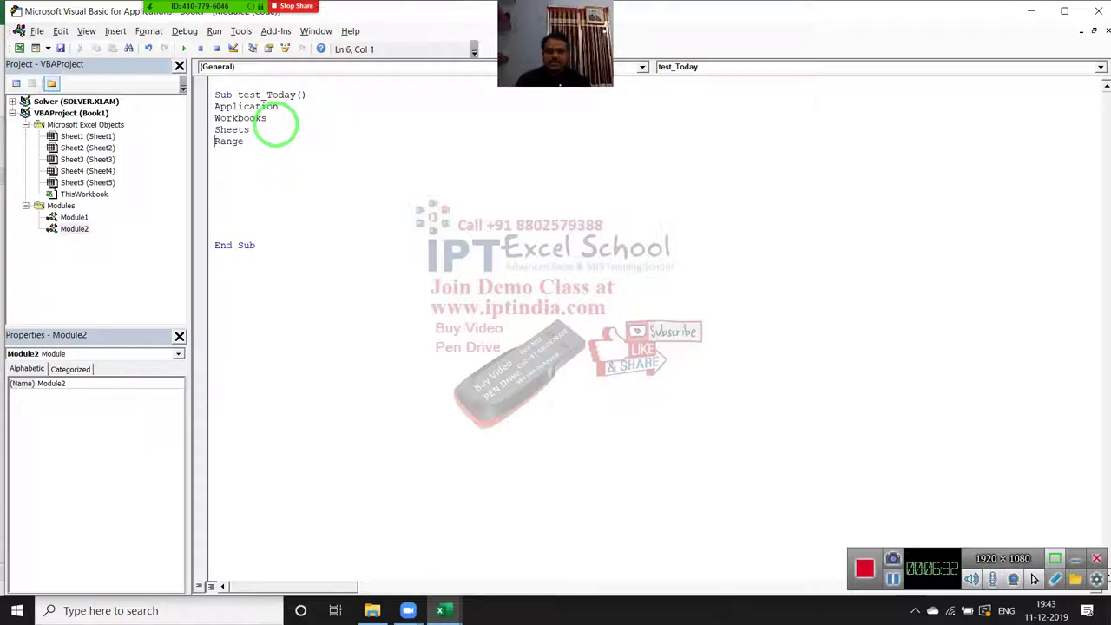
pyautogui.press('Up')
pyautogui.press('Up')
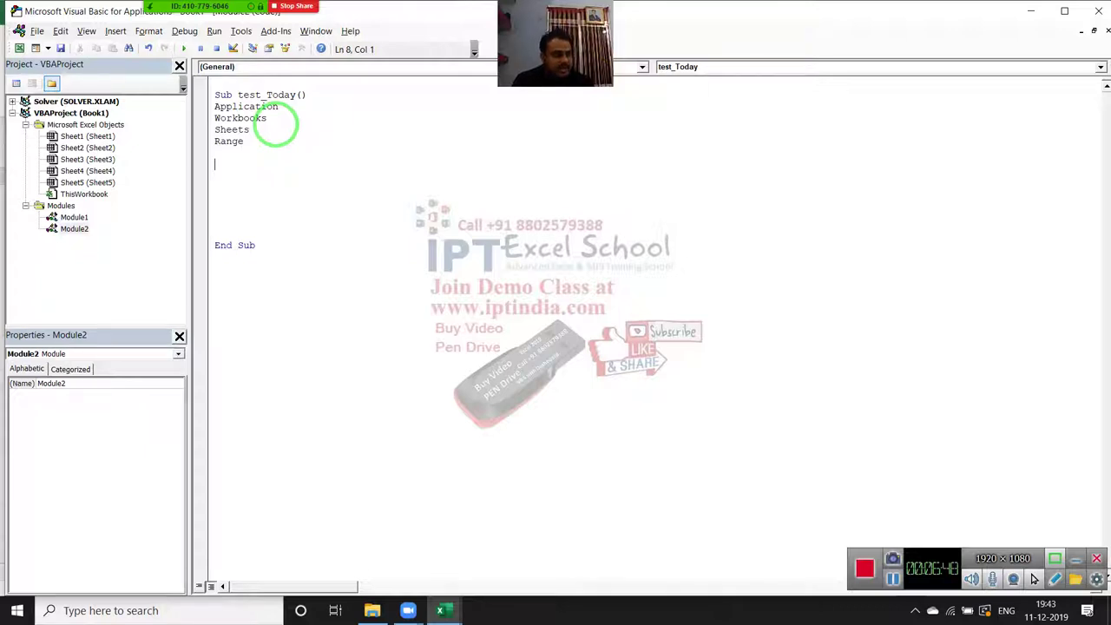
# Step: Add a Workbooks.Add line using IntelliSense, leaving an empty line below it
pyautogui.write('wor')
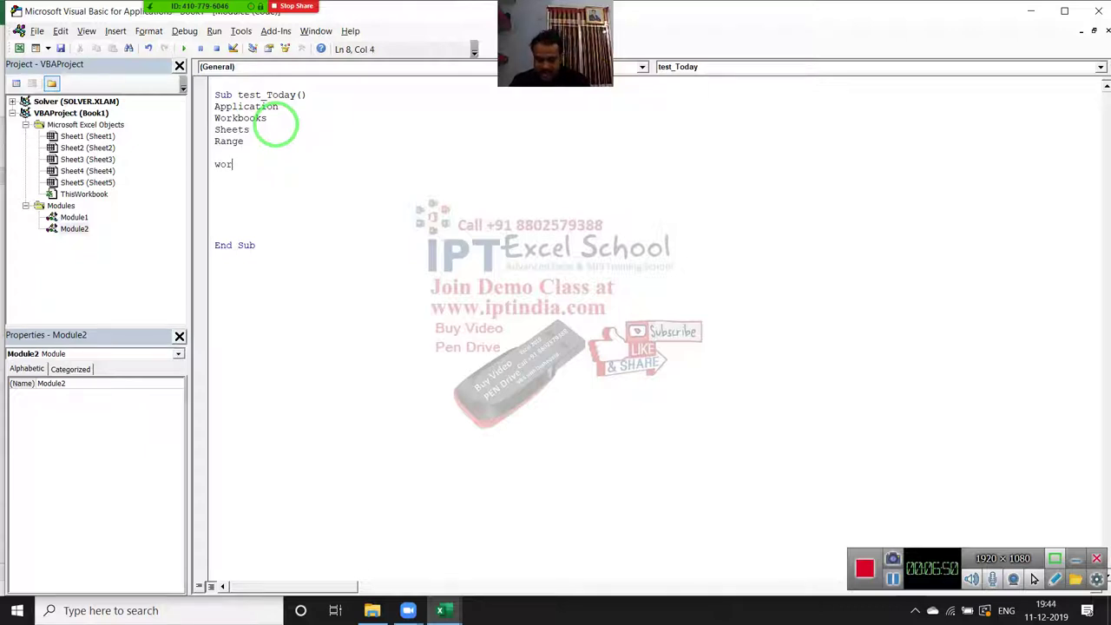
pyautogui.write('kbooks')
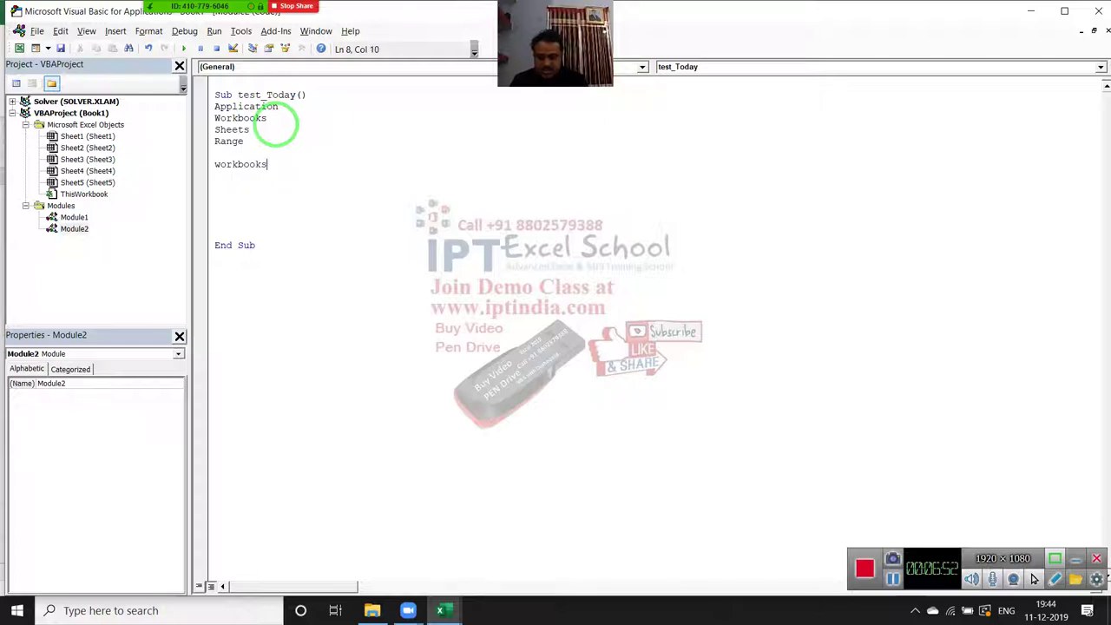
pyautogui.write('.sa')
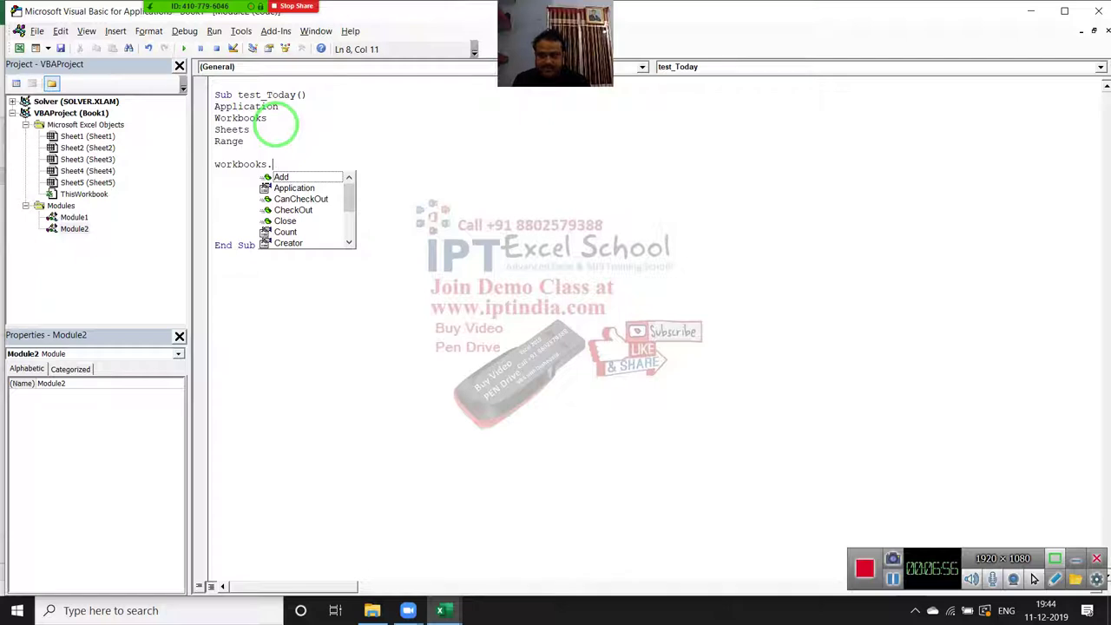
pyautogui.press('Tab')
pyautogui.press('Return')
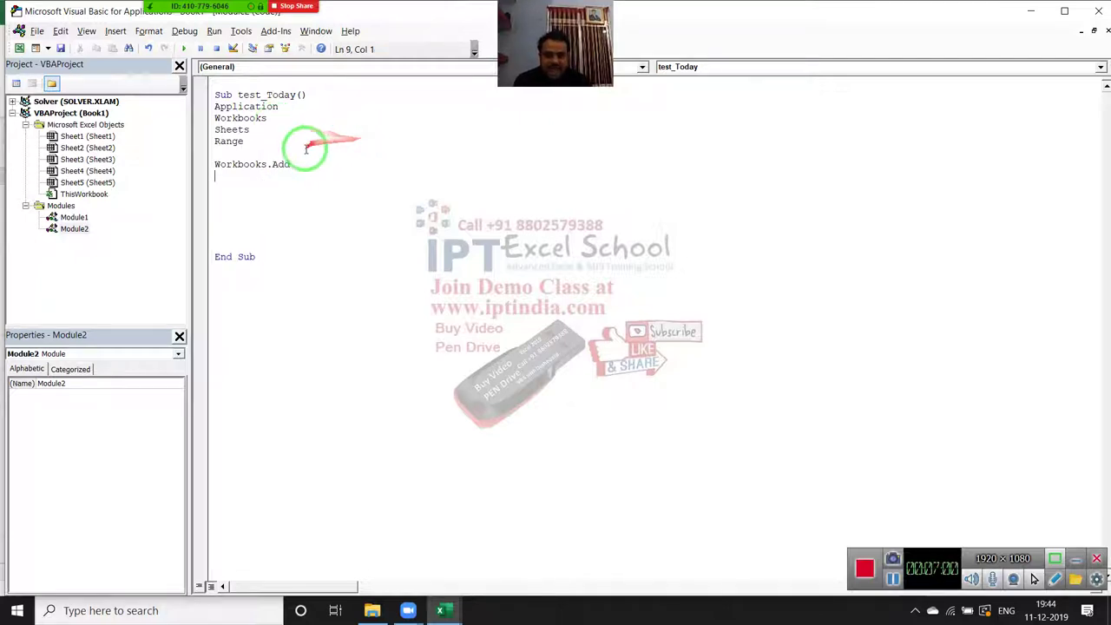
pyautogui.doubleClick(285, 164)
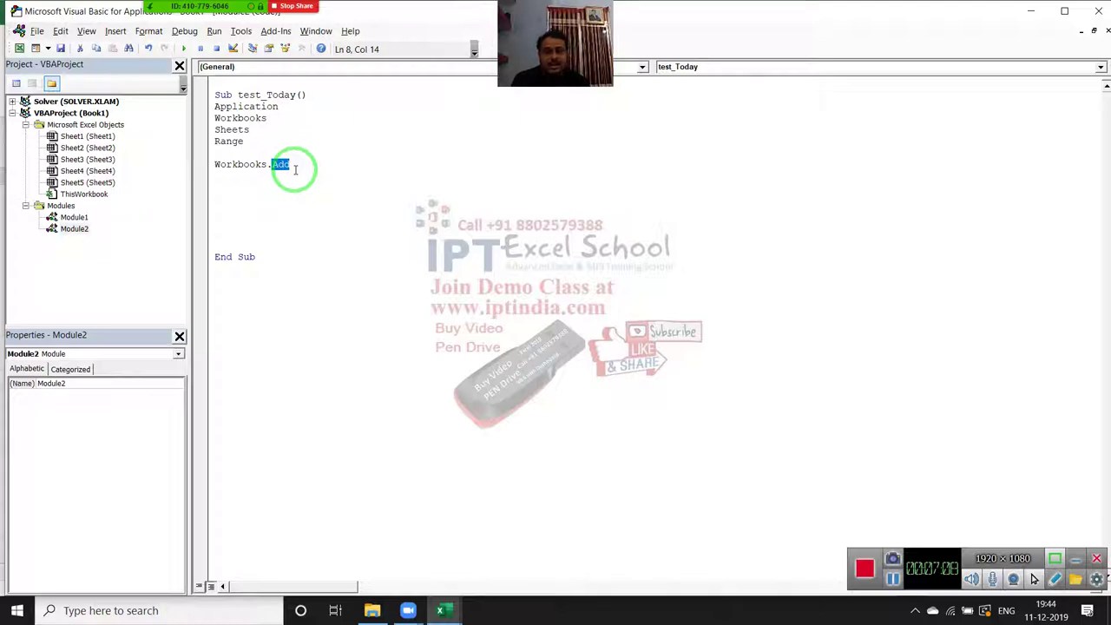
pyautogui.click(261, 163)
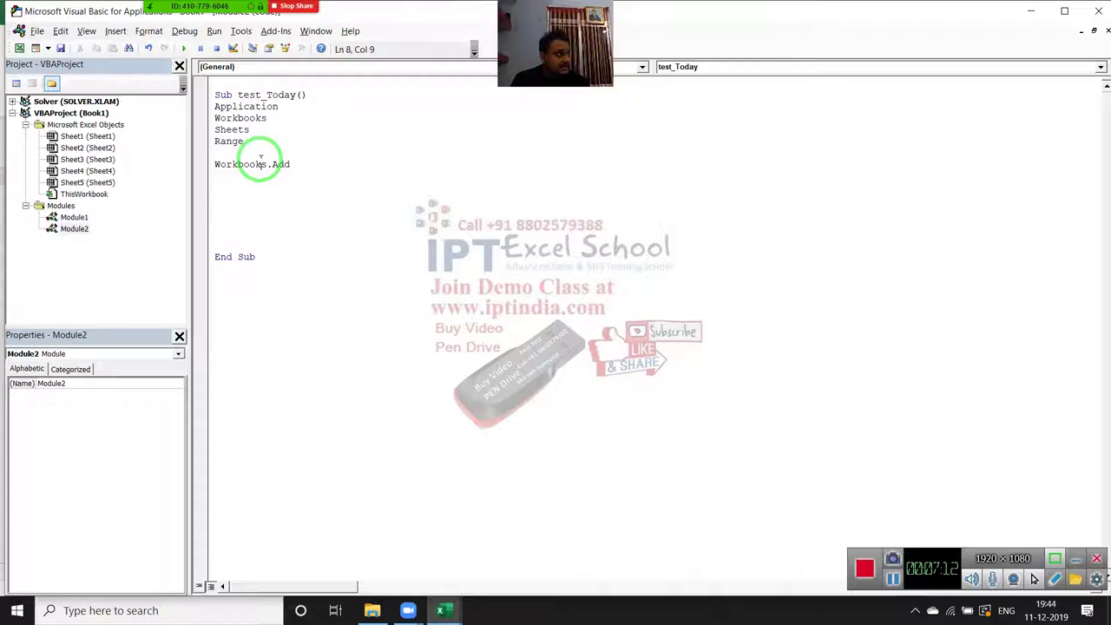
pyautogui.click(253, 187)
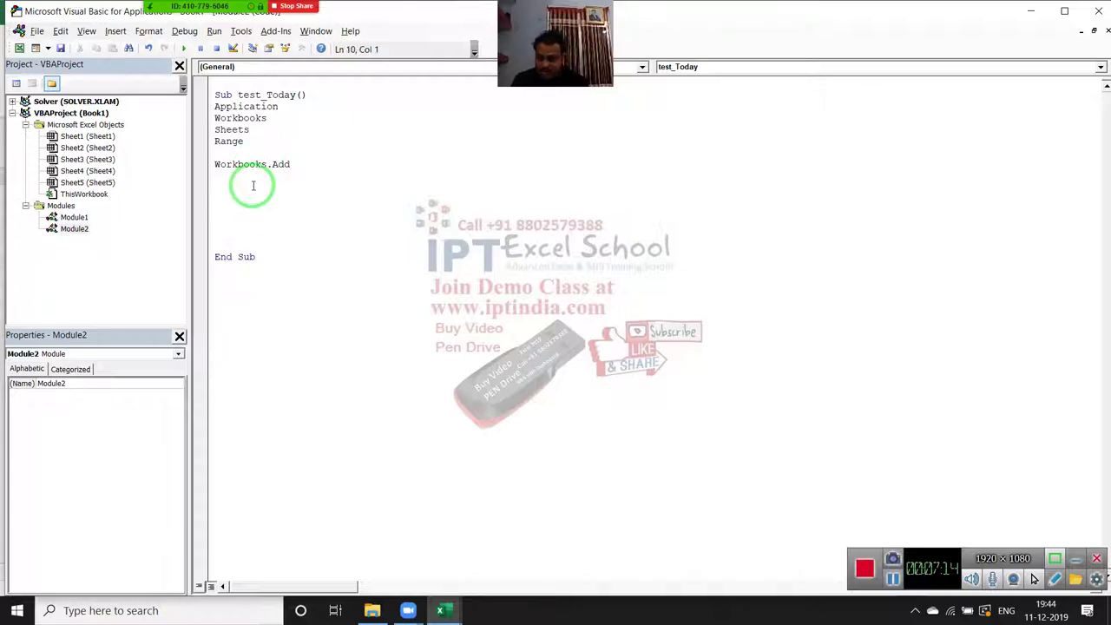
# Step: Add the line Workbooks("Book1.xlsm").SaveAs "F:\2019\123.xlsx" to test_Today
pyautogui.write('workb')
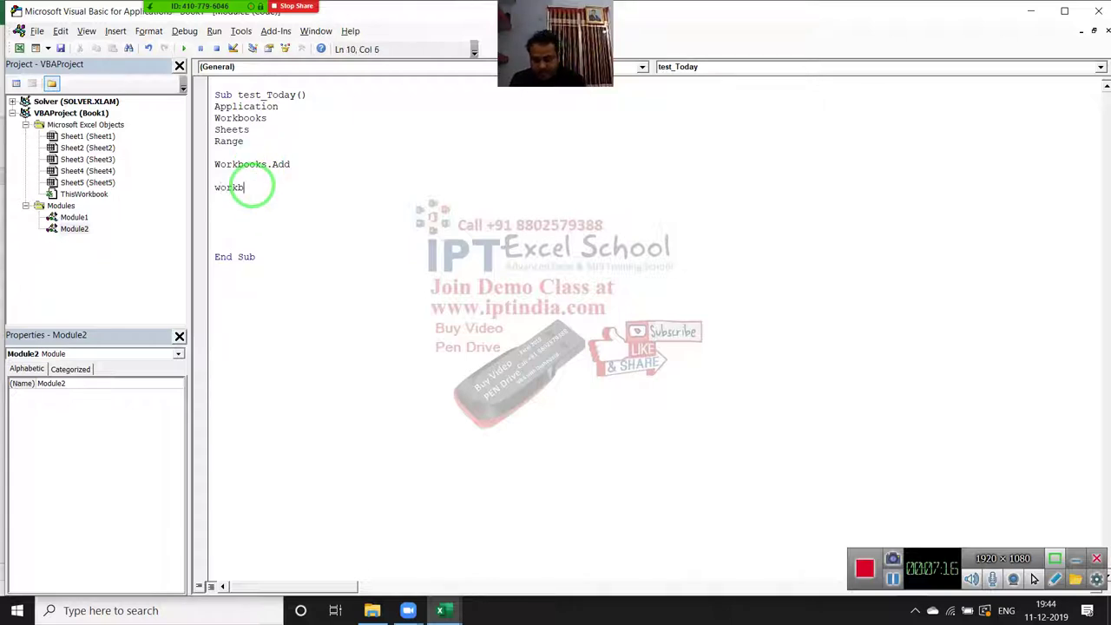
pyautogui.write('ook')
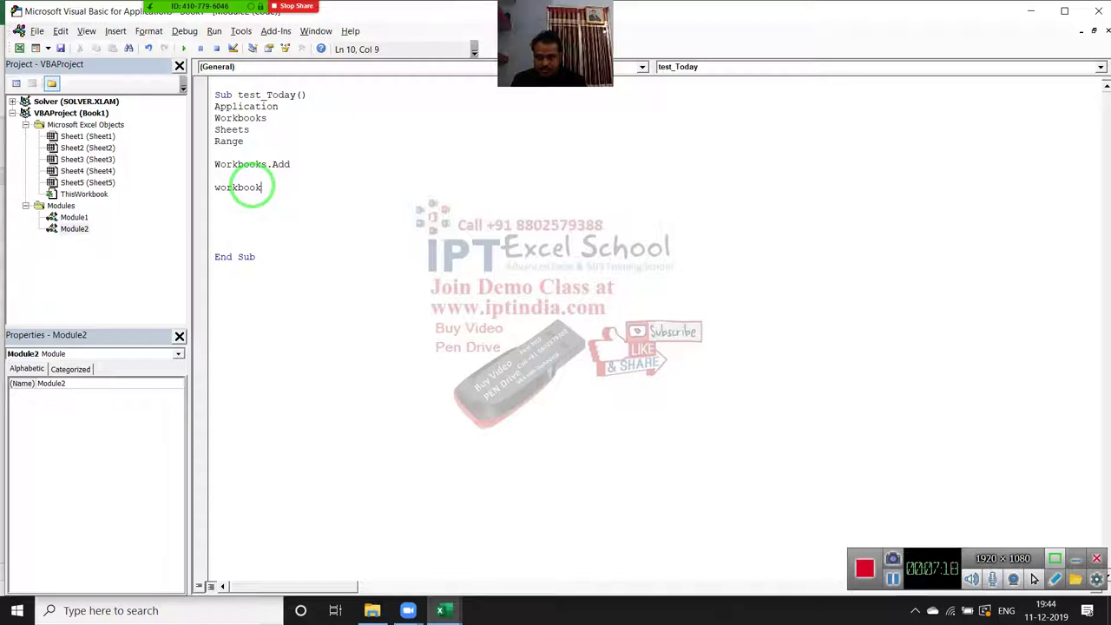
pyautogui.write('s(')
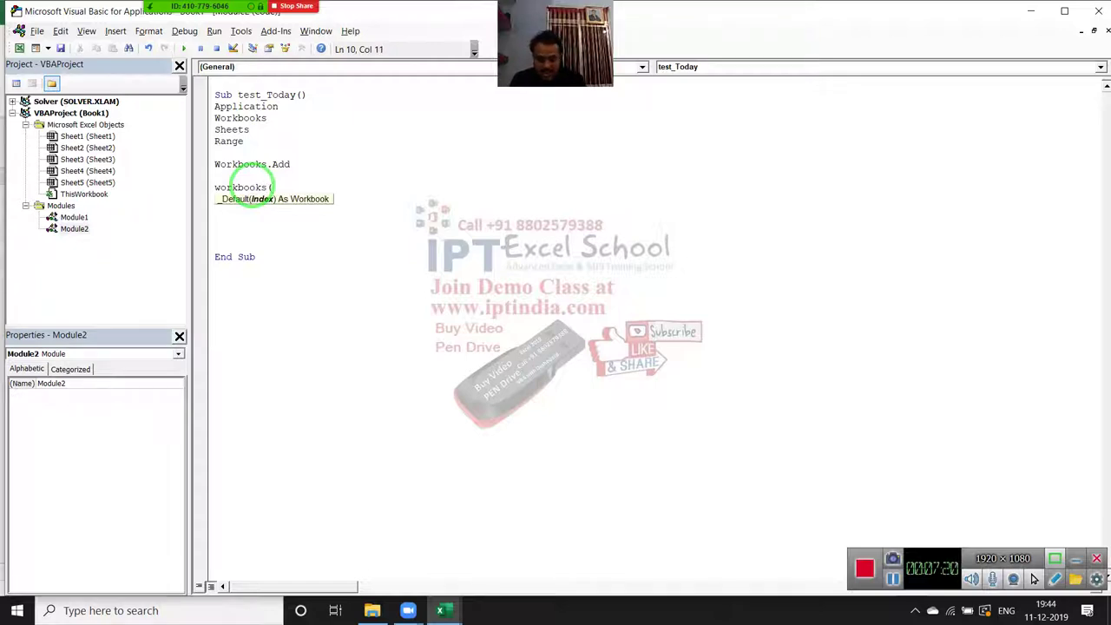
pyautogui.write('"Book1')
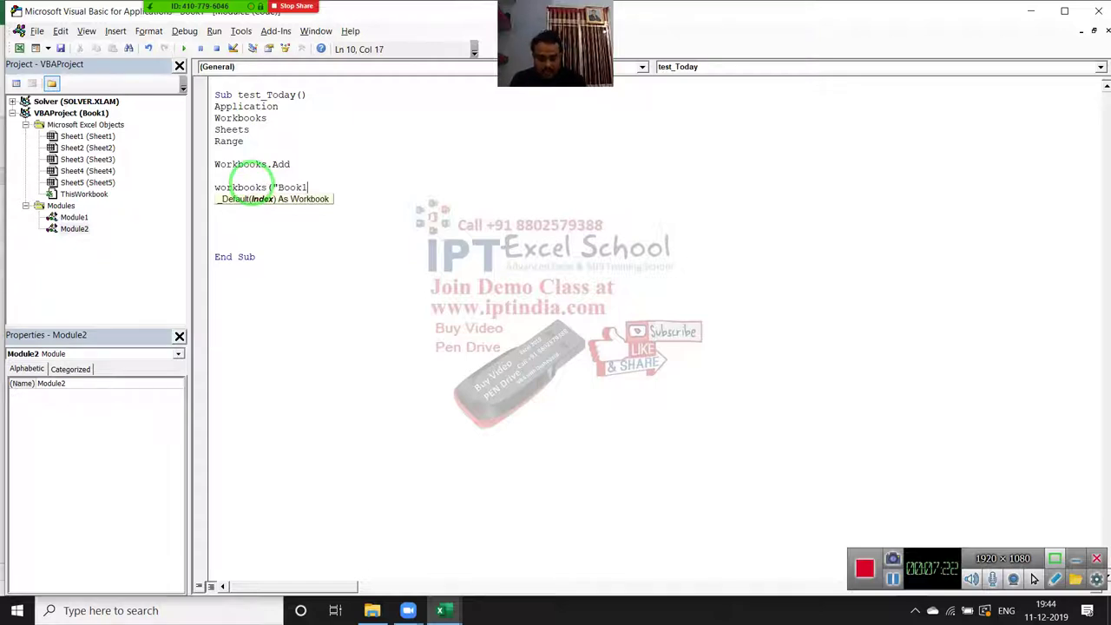
pyautogui.write('.xls')
pyautogui.write('m"')
pyautogui.write(').sa')
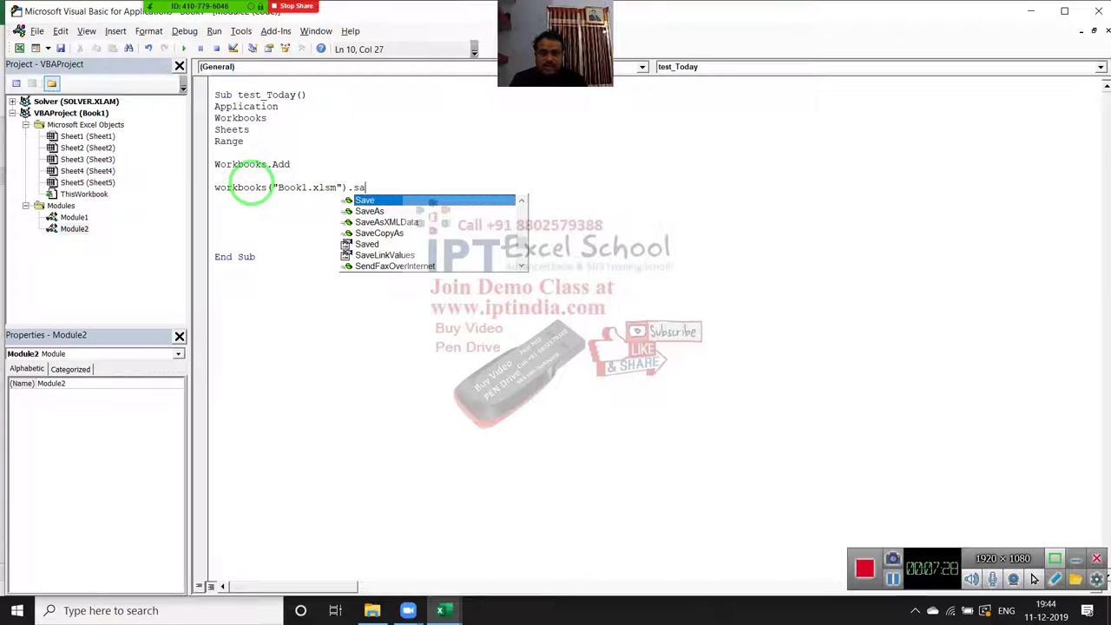
pyautogui.press('Tab')
pyautogui.write('"')
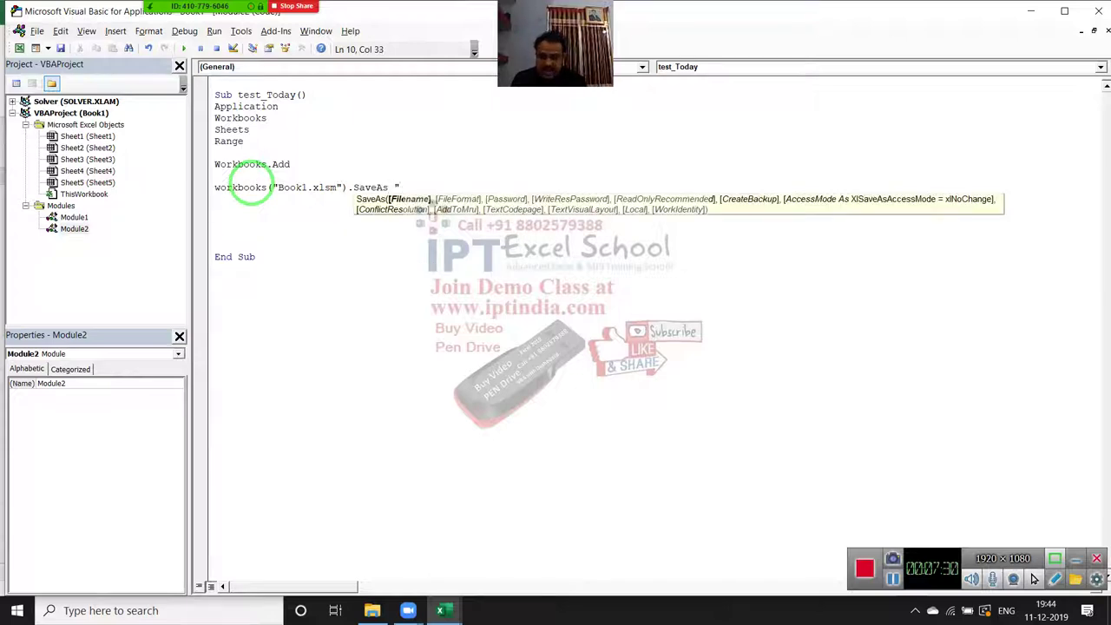
pyautogui.write('F:\\')
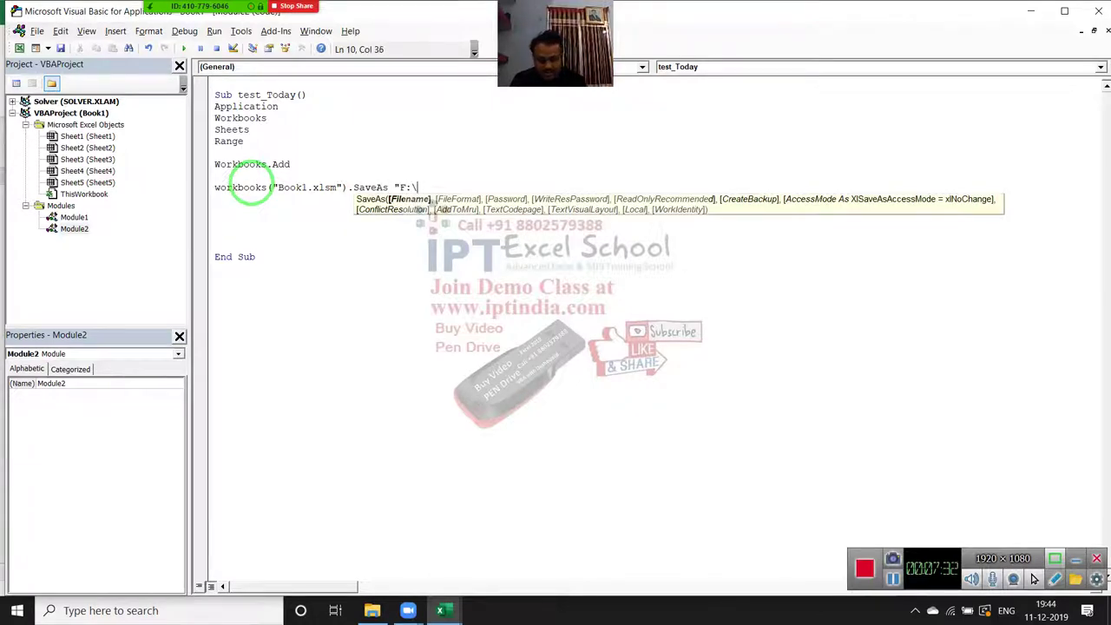
pyautogui.write('2019\\1')
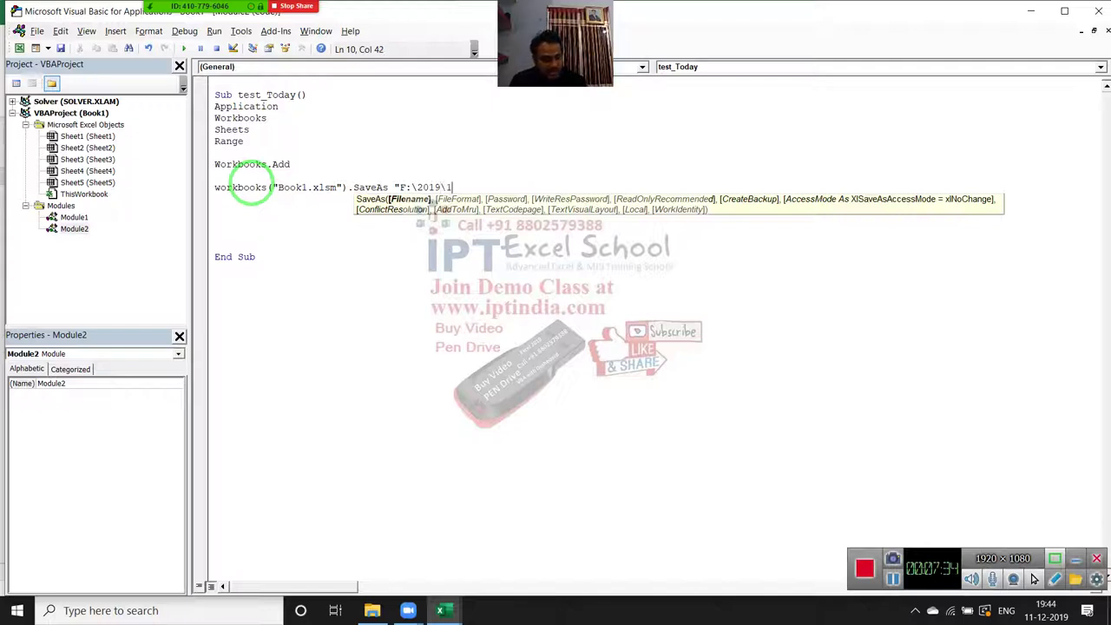
pyautogui.write('23.xlsx')
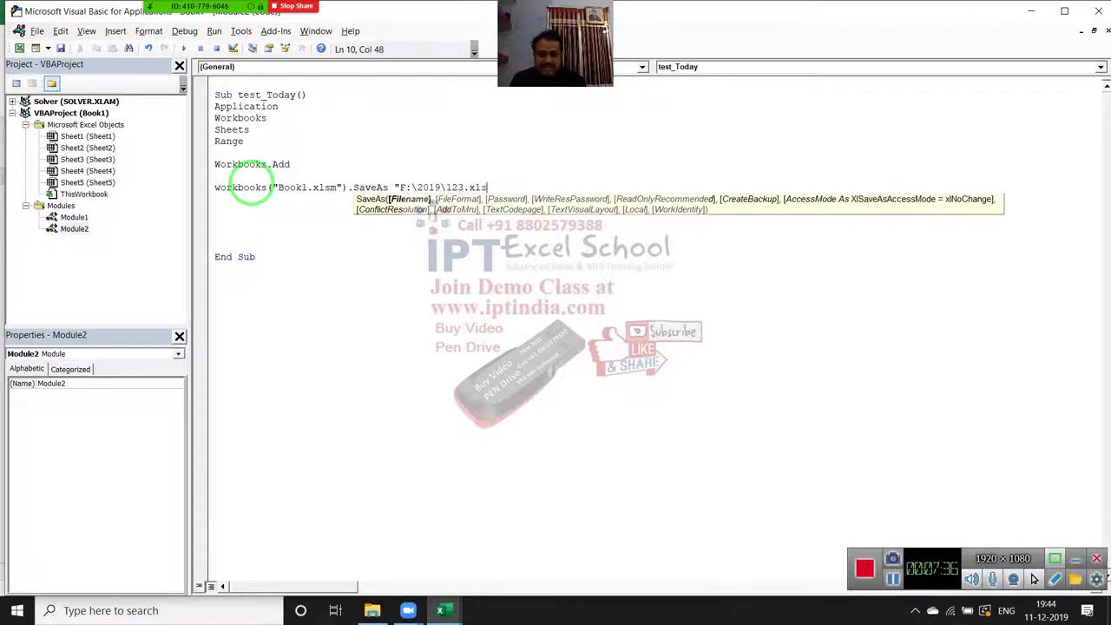
pyautogui.write('"')
pyautogui.press('Return')
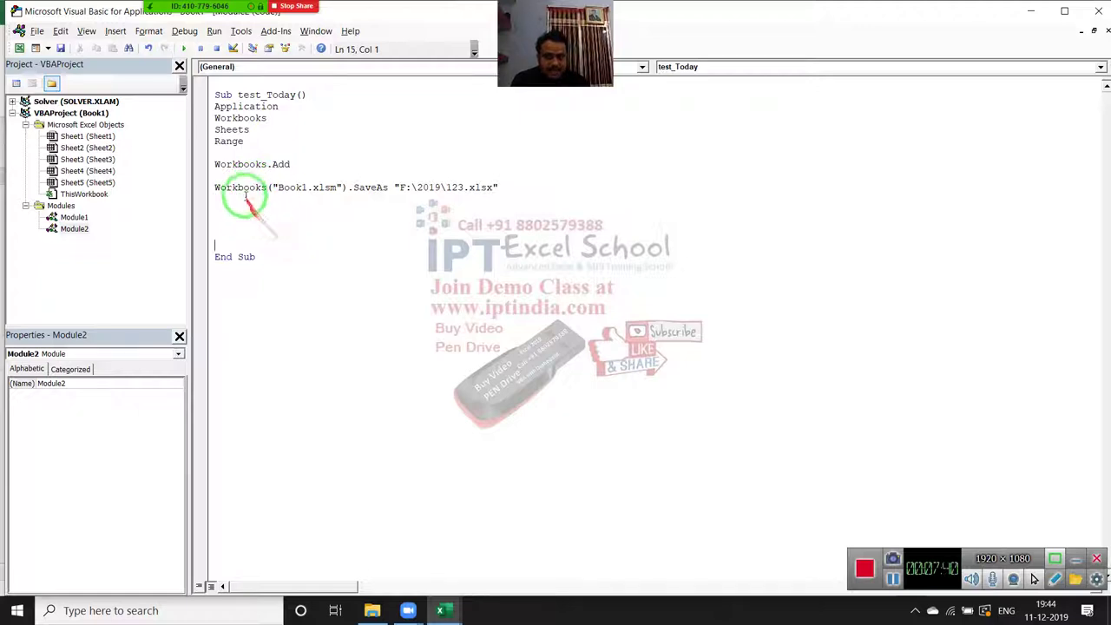
# Step: Highlight Workbooks, Book1, SaveAs and the F:\2019\123.xlsx path, then Add in Workbooks.Add
pyautogui.doubleClick(244, 191)
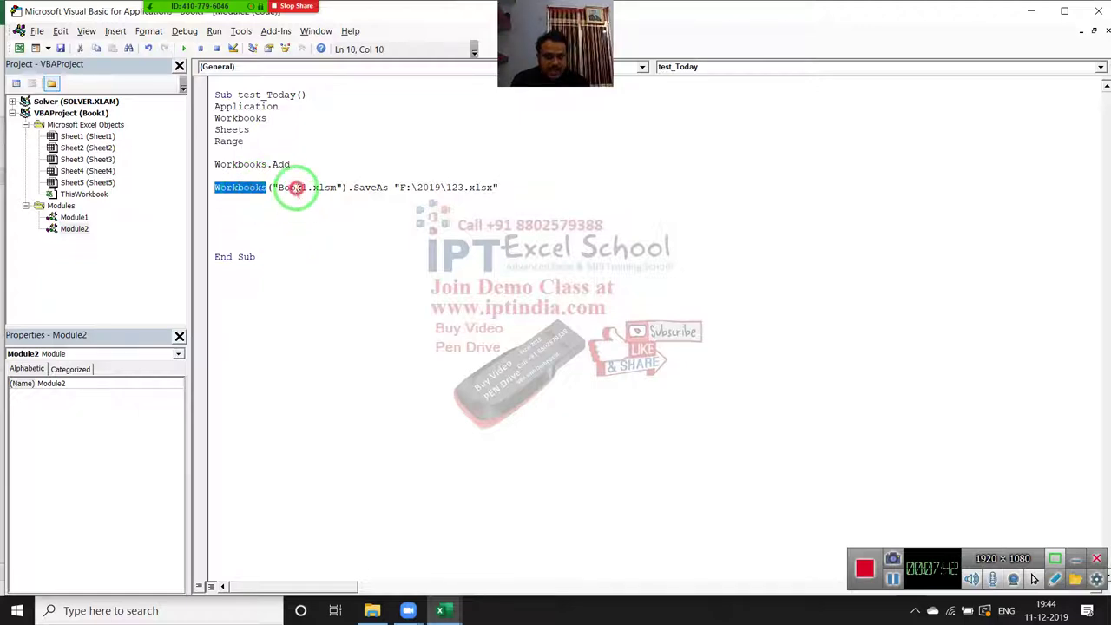
pyautogui.doubleClick(292, 188)
pyautogui.doubleClick(358, 187)
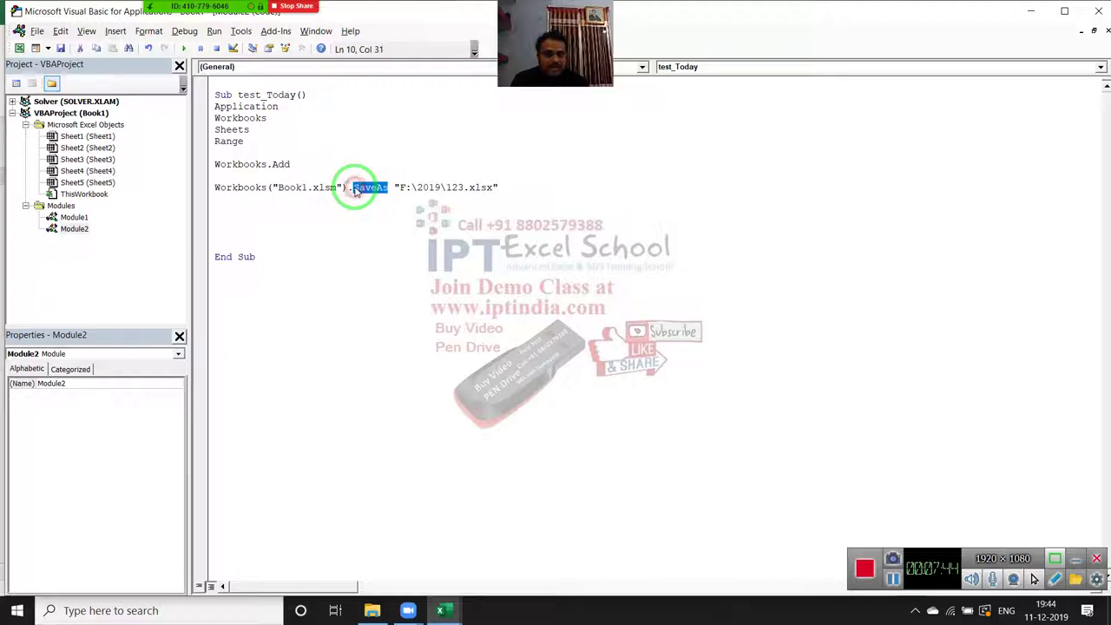
pyautogui.moveTo(394, 187); pyautogui.dragTo(510, 187)
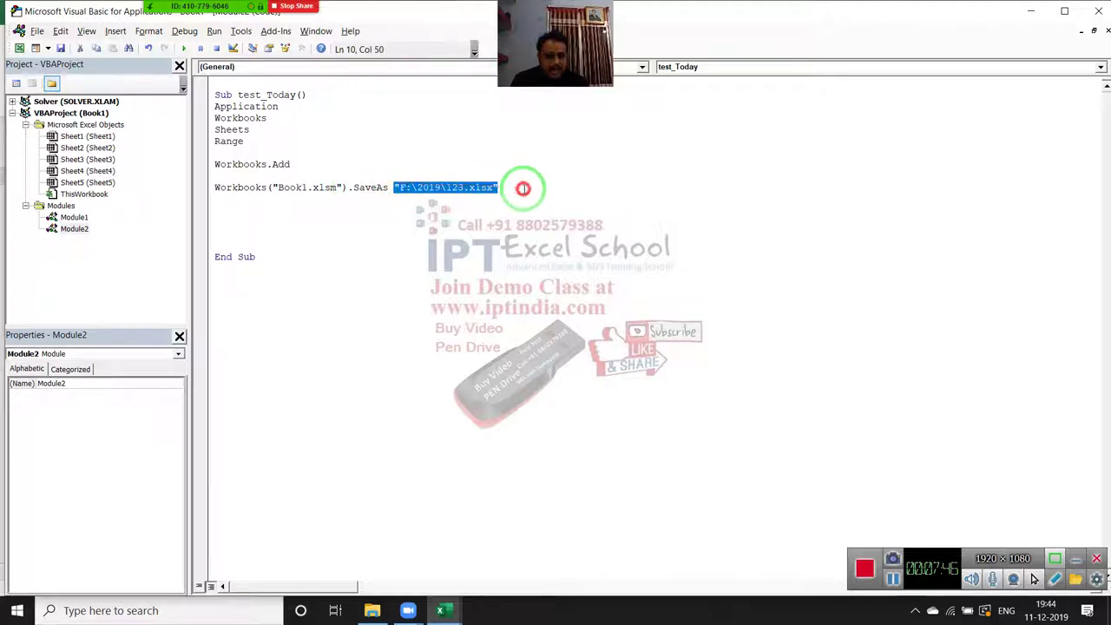
pyautogui.doubleClick(282, 164)
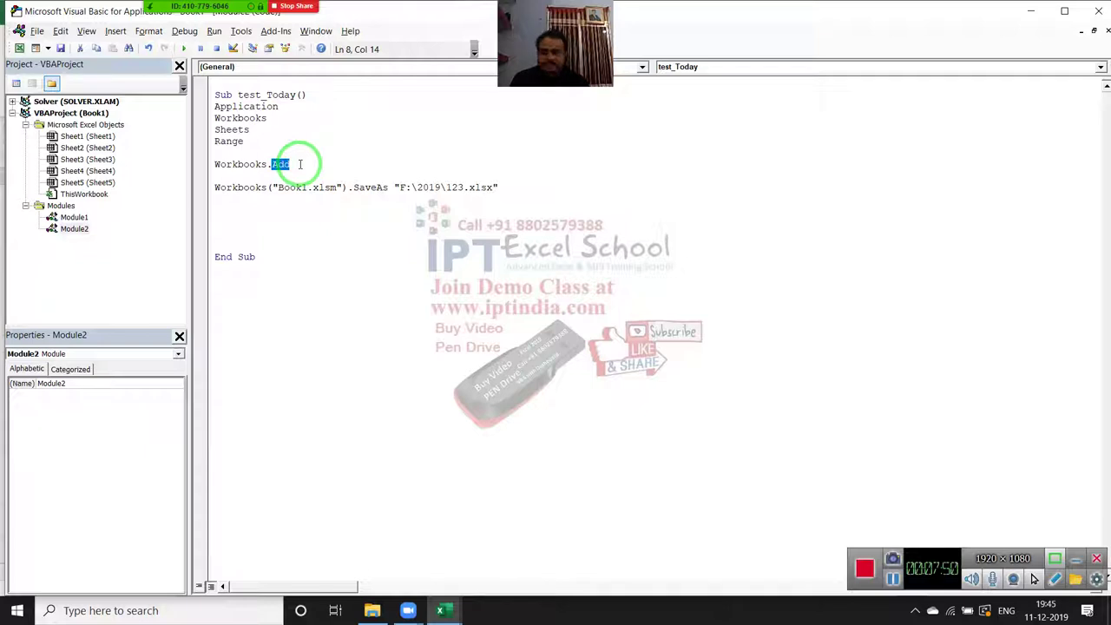
pyautogui.click(299, 164)
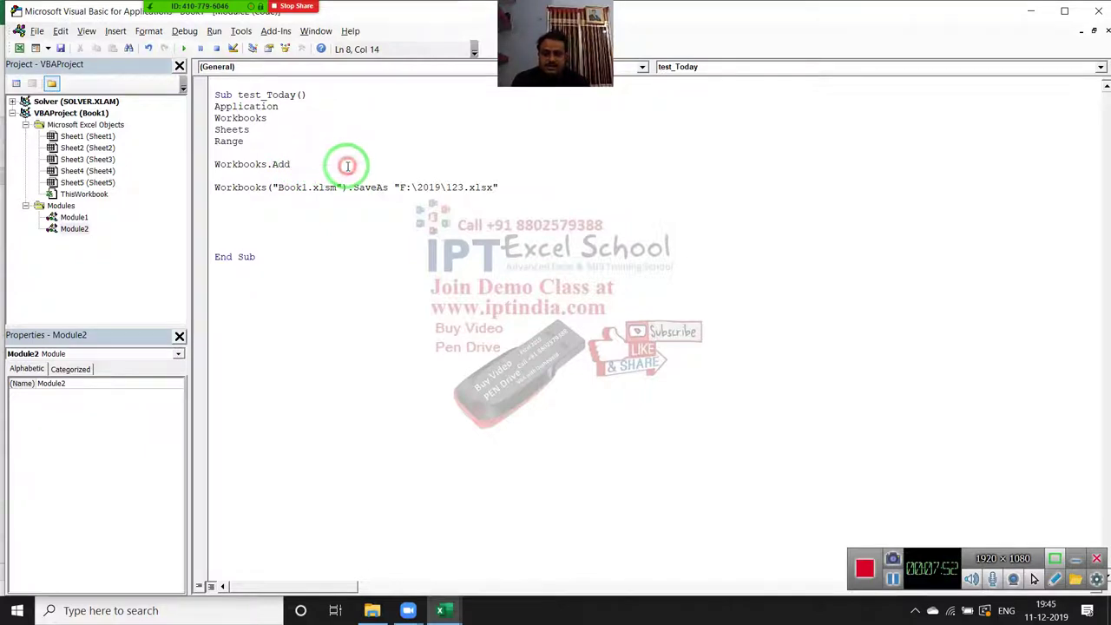
# Step: Mark Workbooks and Add in the Workbooks.Add line, then move to the empty line below
pyautogui.doubleClick(233, 164)
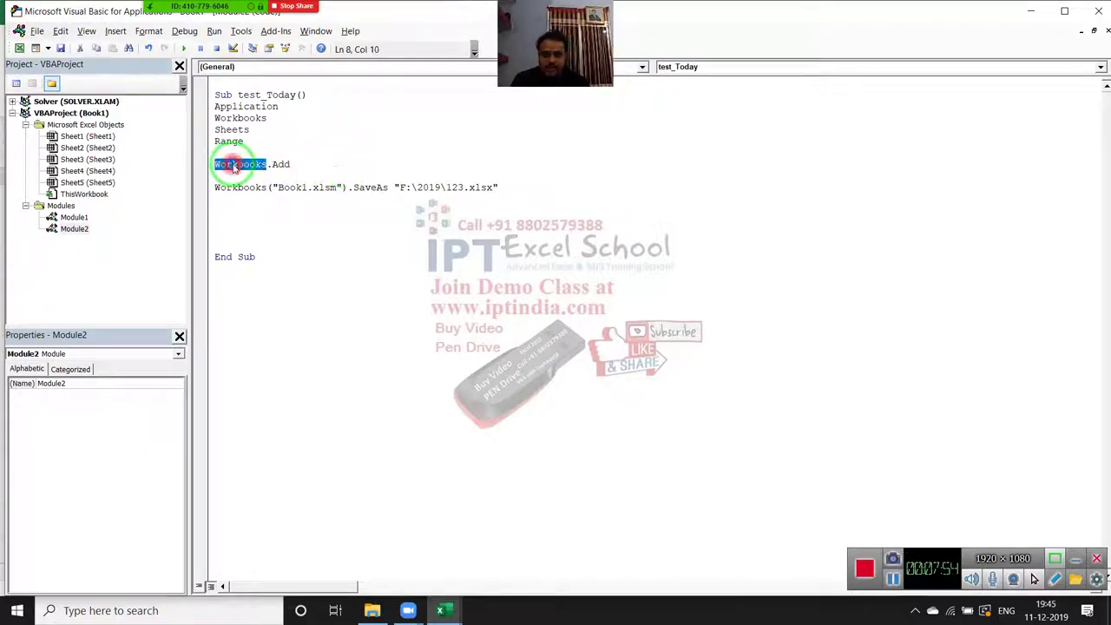
pyautogui.click(272, 164)
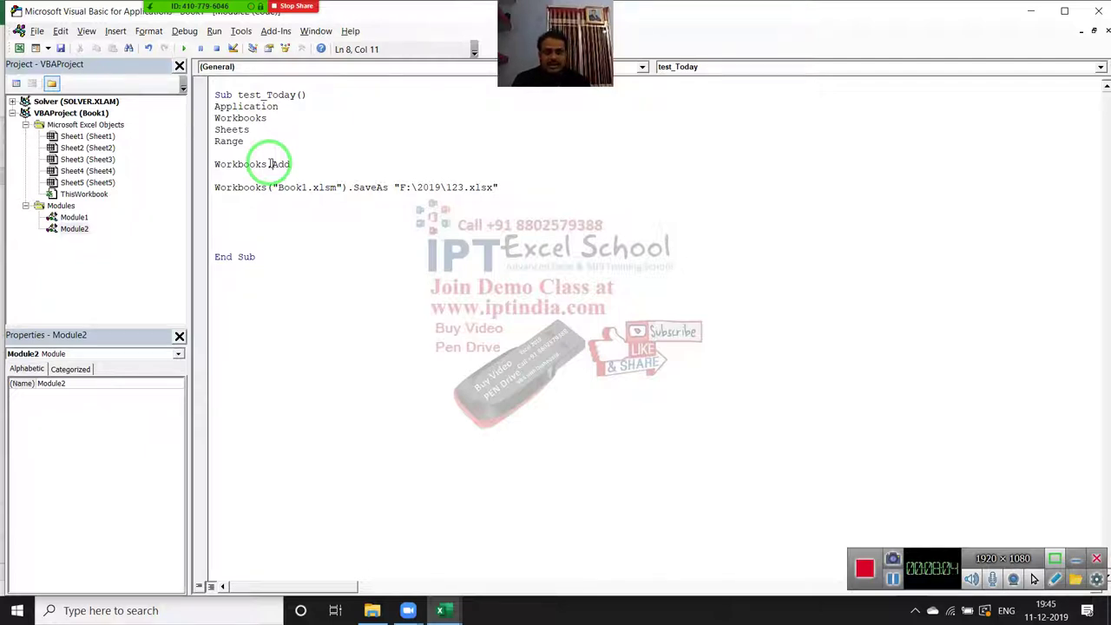
pyautogui.moveTo(270, 163); pyautogui.dragTo(288, 163)
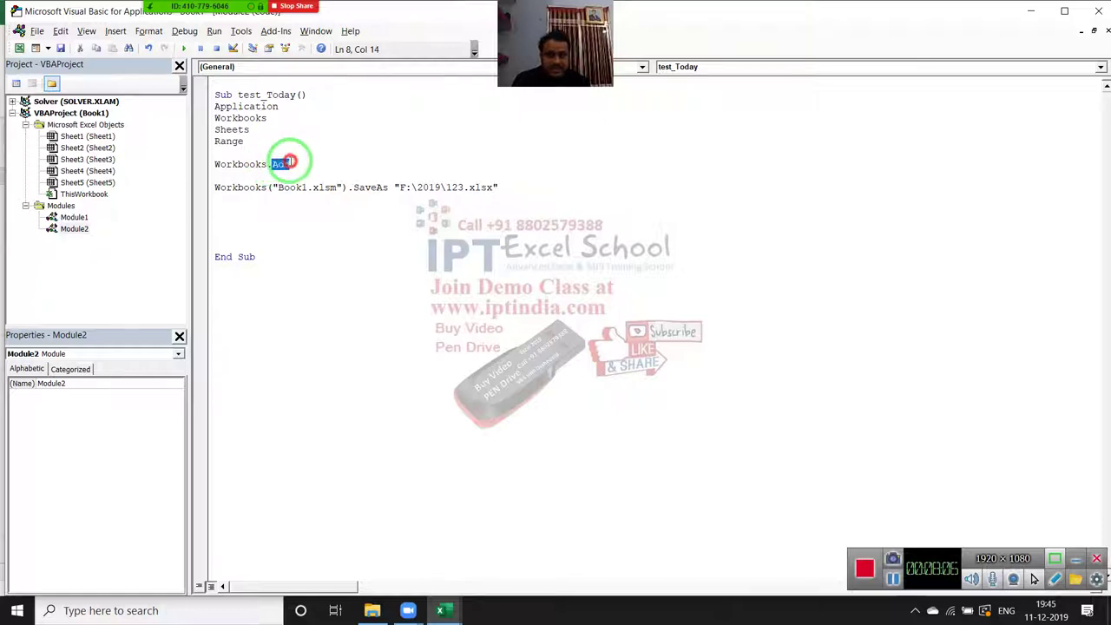
pyautogui.click(285, 194)
pyautogui.click(284, 206)
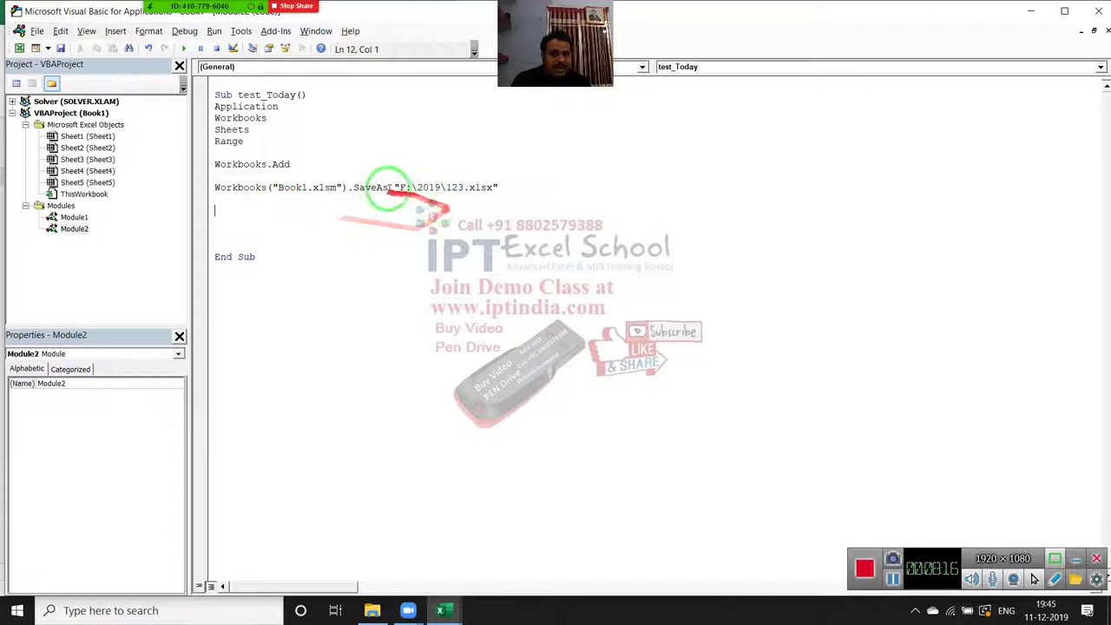
# Step: Point out the save path and the whole Workbooks("Book1.xlsm") reference while explaining
pyautogui.click(387, 188)
pyautogui.click(390, 188)
pyautogui.moveTo(391, 187); pyautogui.dragTo(512, 188)
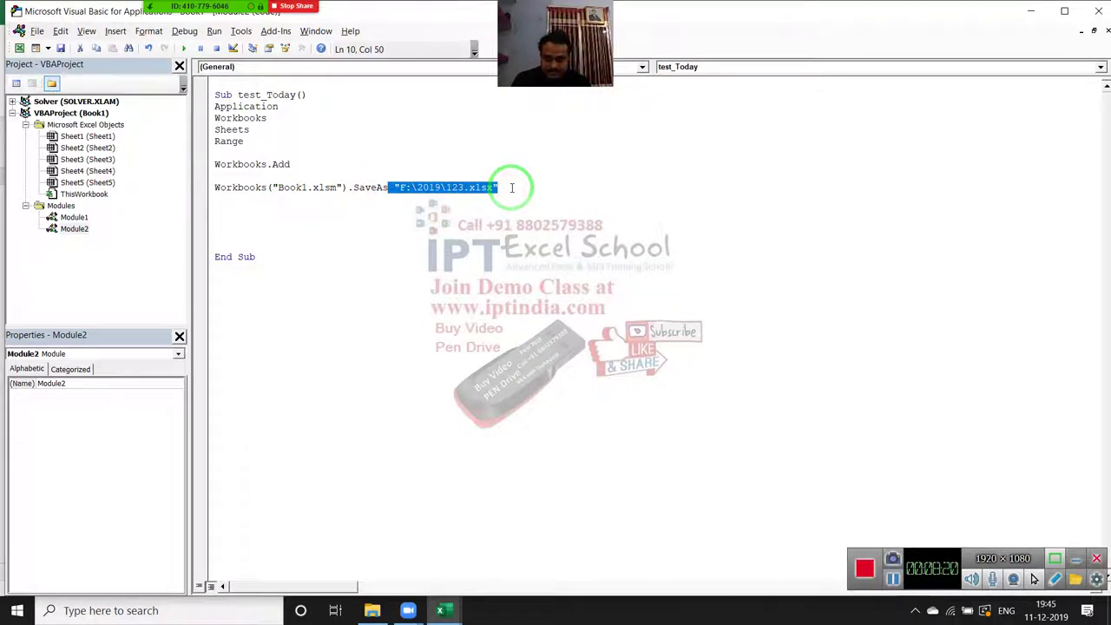
pyautogui.click(278, 206)
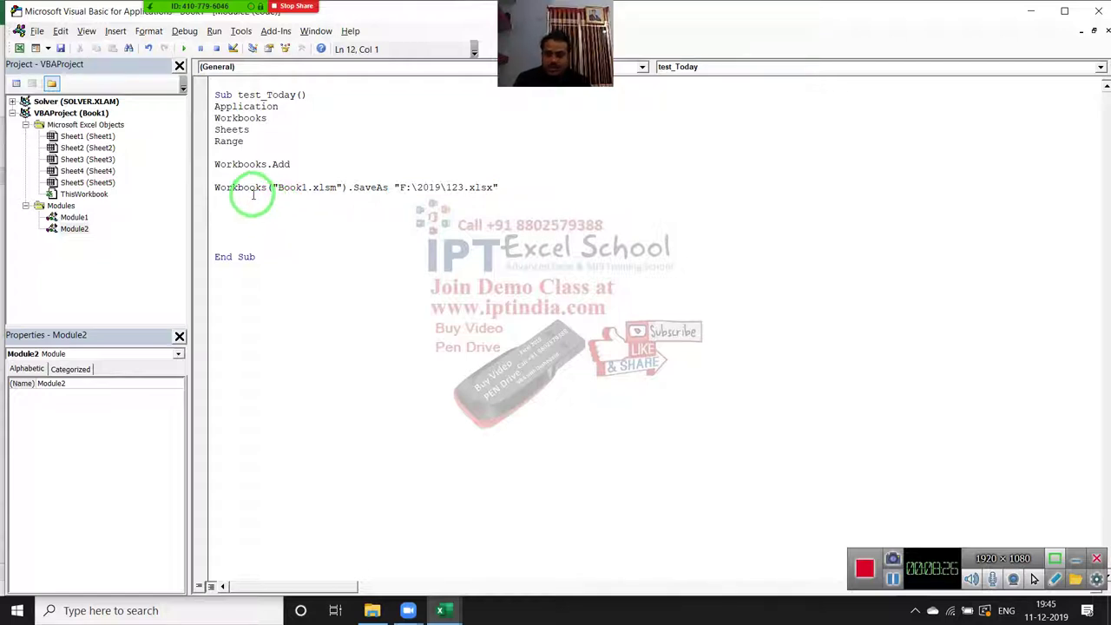
pyautogui.moveTo(214, 164); pyautogui.dragTo(263, 164)
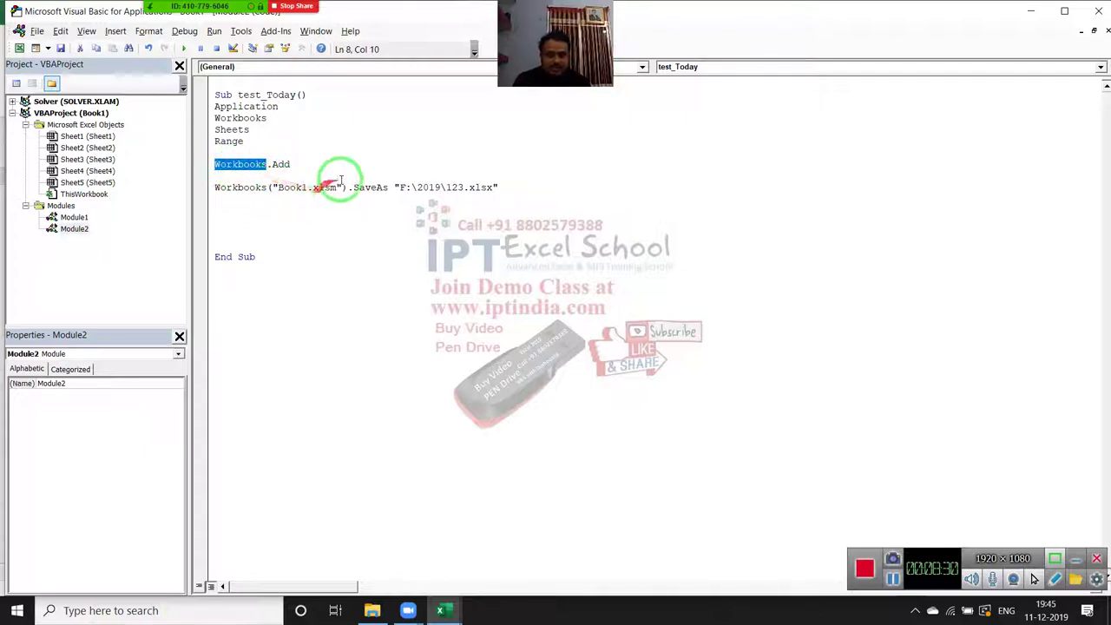
pyautogui.moveTo(347, 187); pyautogui.dragTo(274, 189)
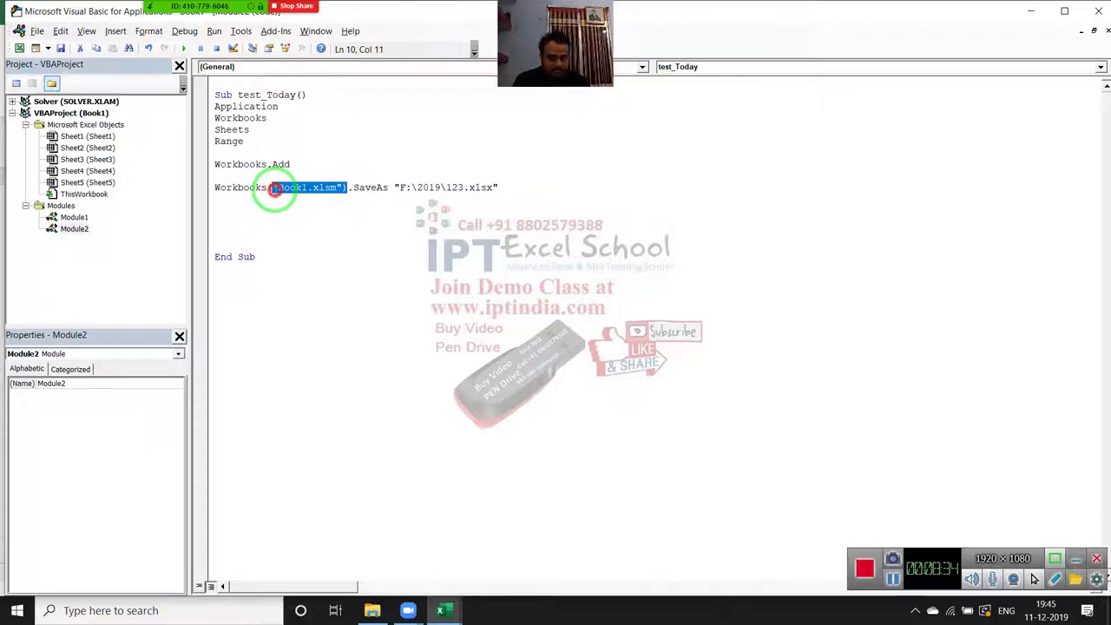
pyautogui.moveTo(274, 190); pyautogui.dragTo(220, 188)
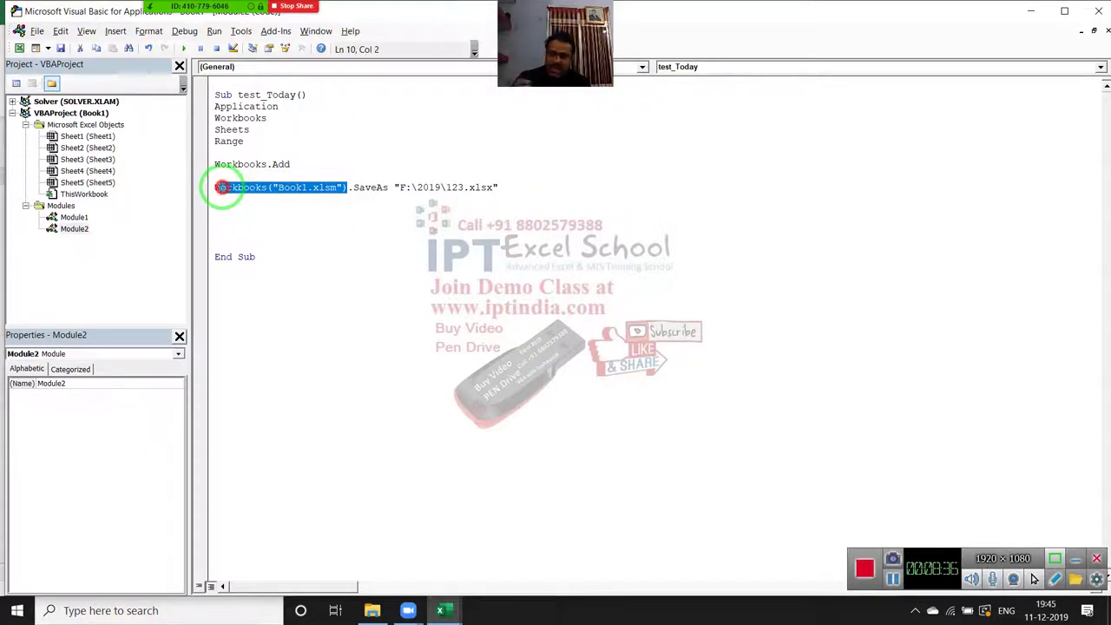
# Step: Add a Sheets("Sheet1").Select line after the SaveAs statement
pyautogui.click(228, 206)
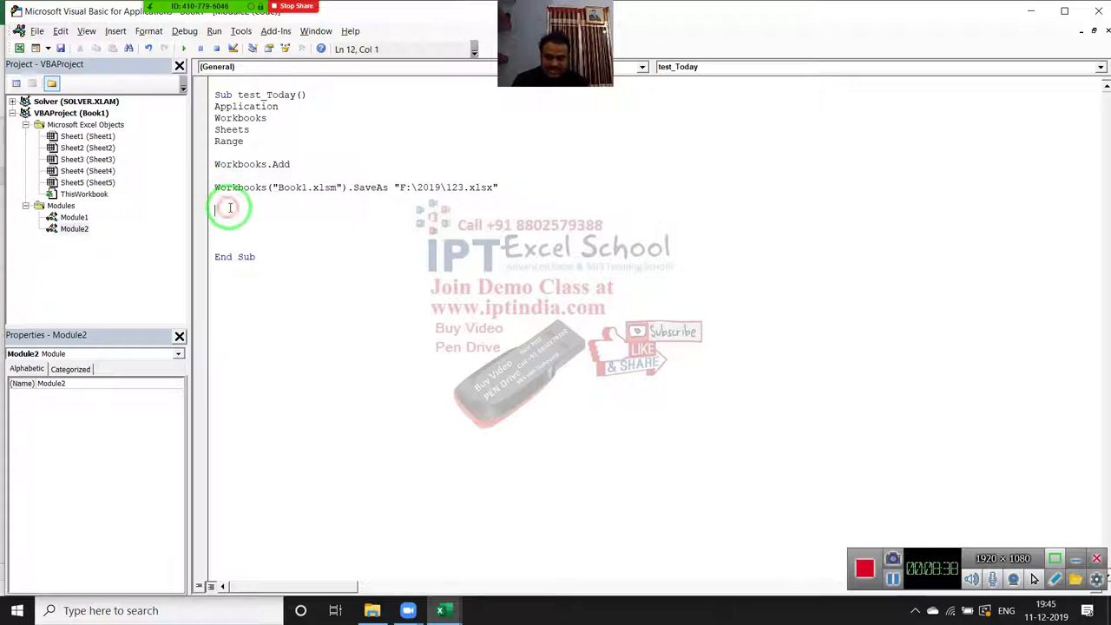
pyautogui.press('Return')
pyautogui.write('shee')
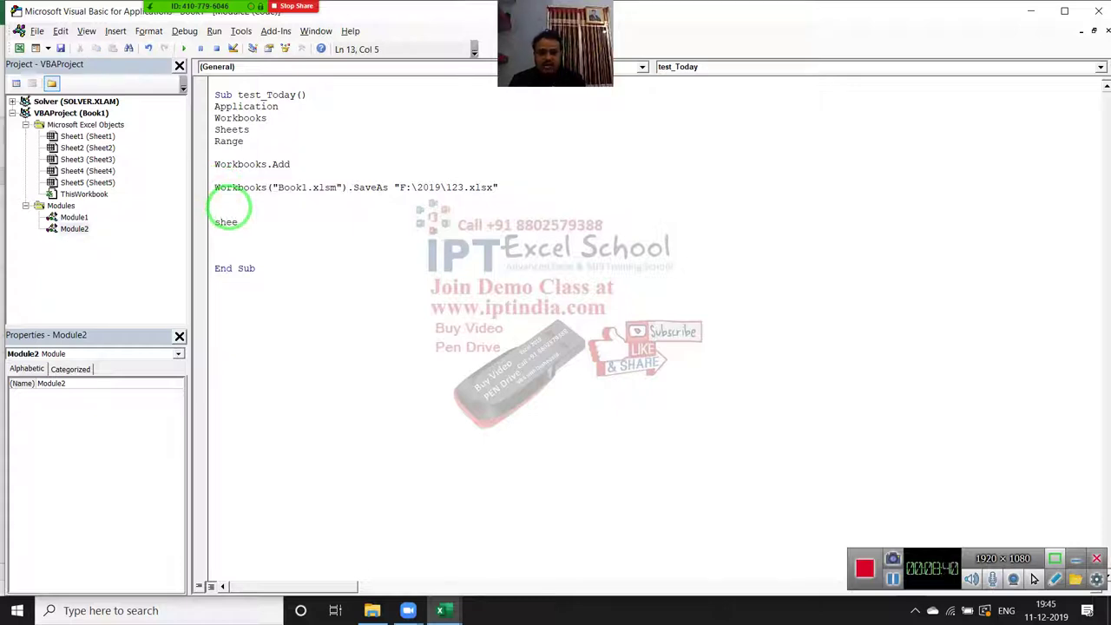
pyautogui.write('ts')
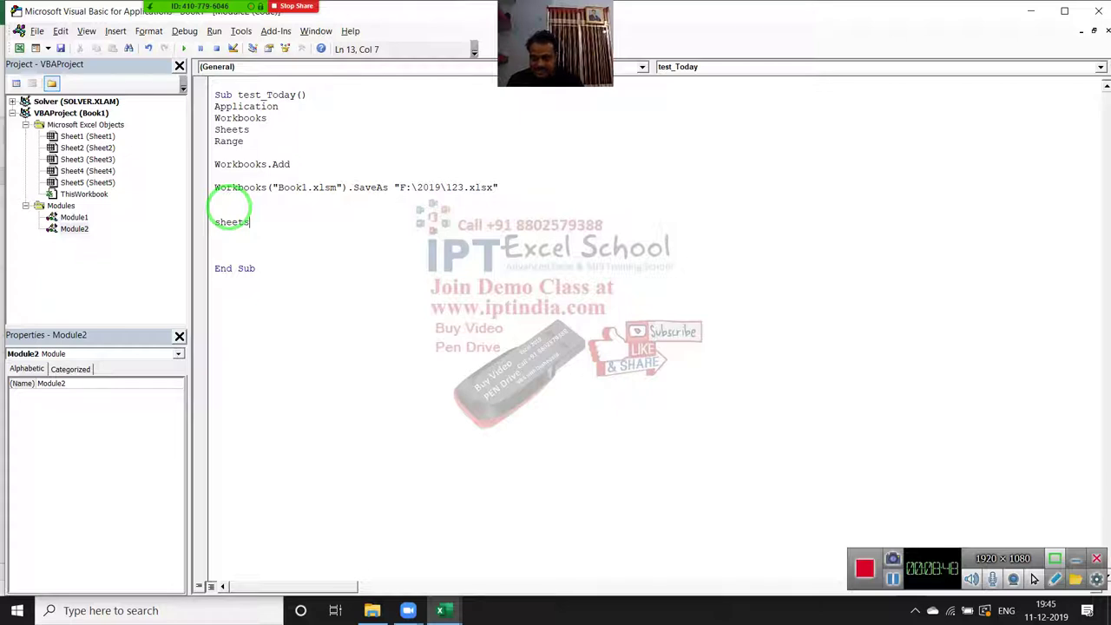
pyautogui.write('(')
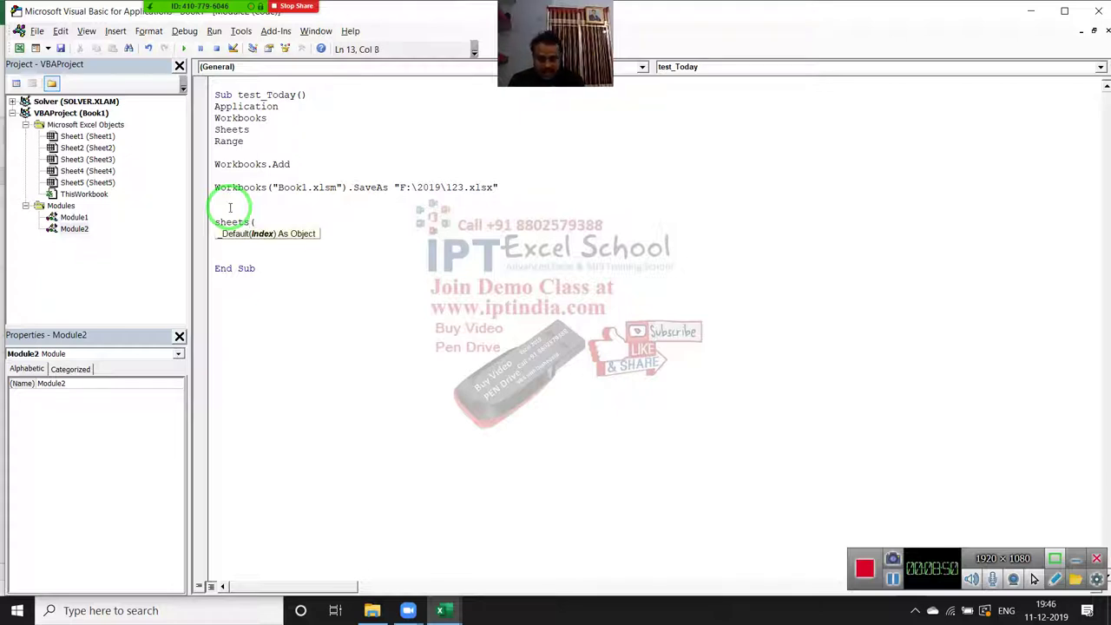
pyautogui.write('"Sheet')
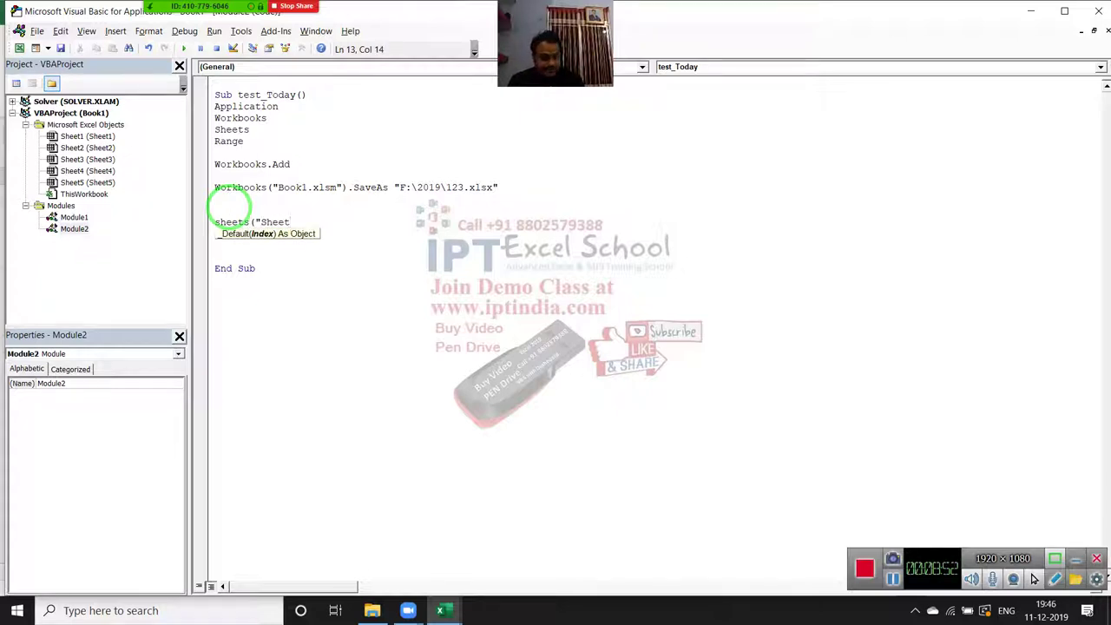
pyautogui.write('1").S')
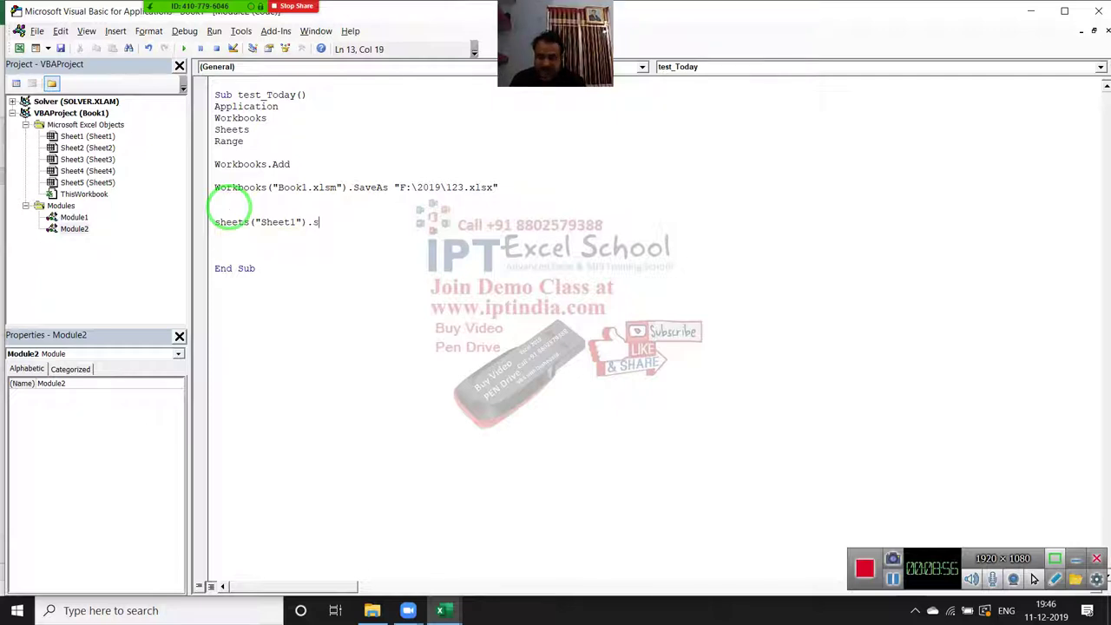
pyautogui.write('elect')
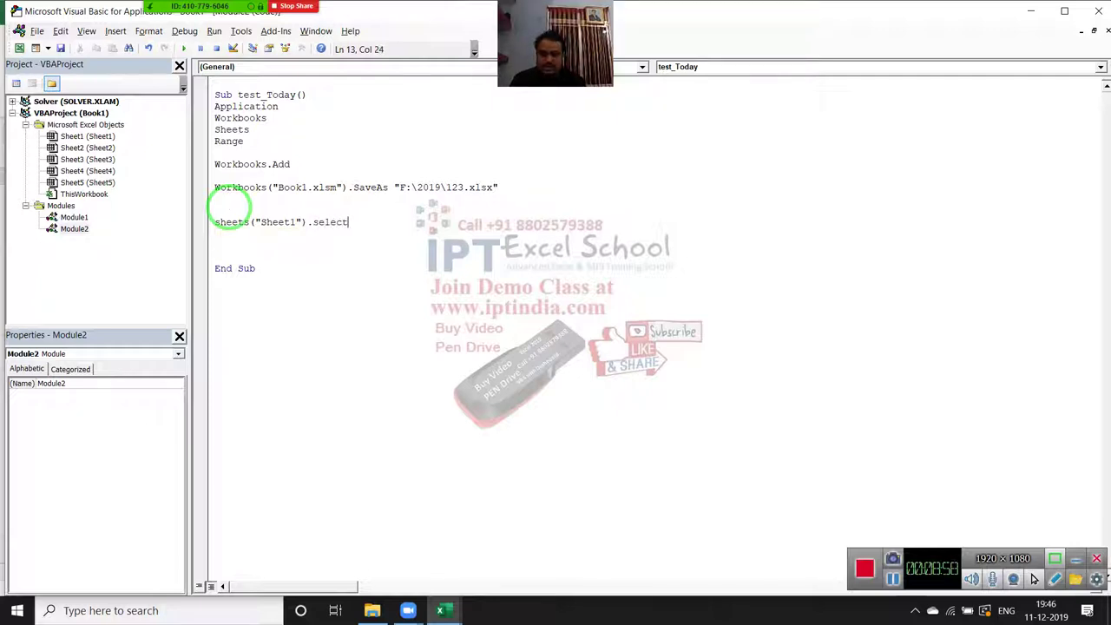
pyautogui.press('Return')
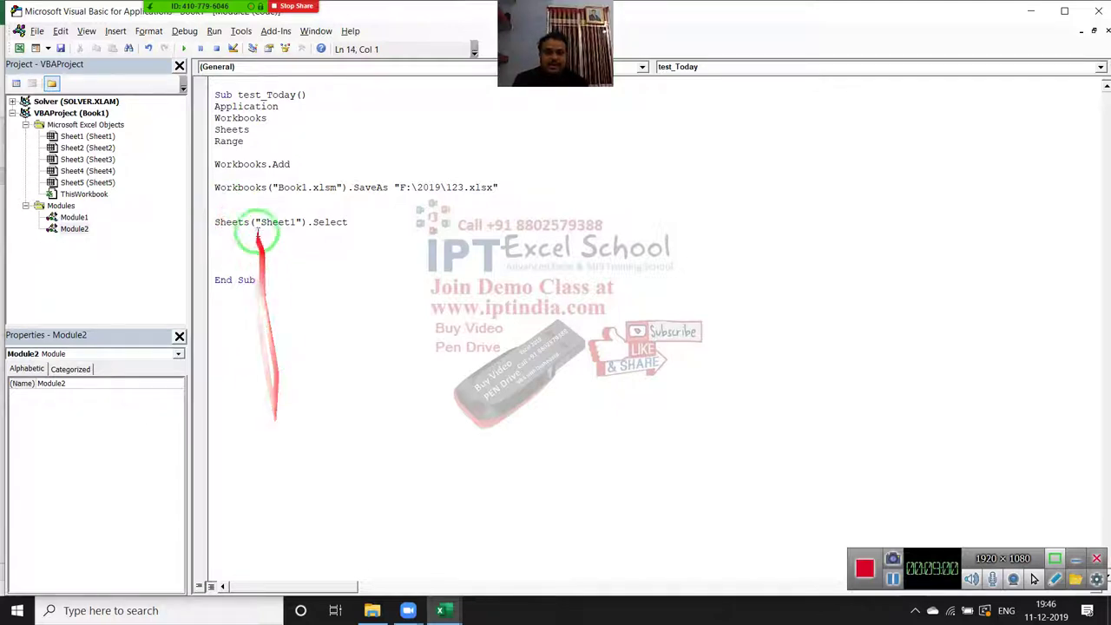
pyautogui.click(271, 222)
pyautogui.doubleClick(271, 222)
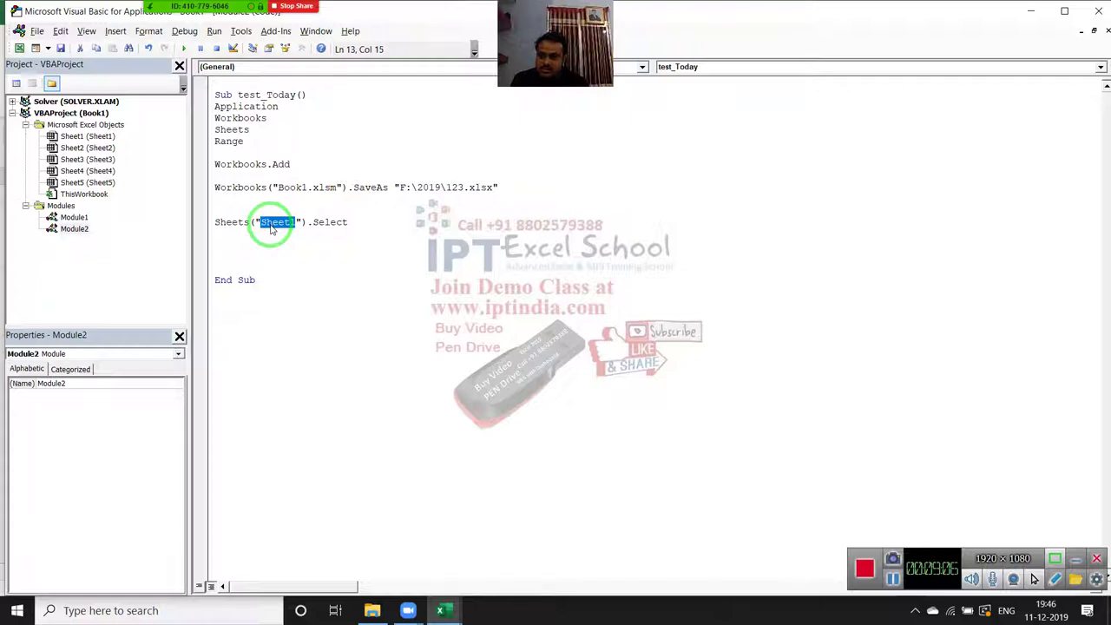
# Step: Rename the Sheet1 worksheet tab to Data in Excel
pyautogui.hotkey('alt', 'F11')
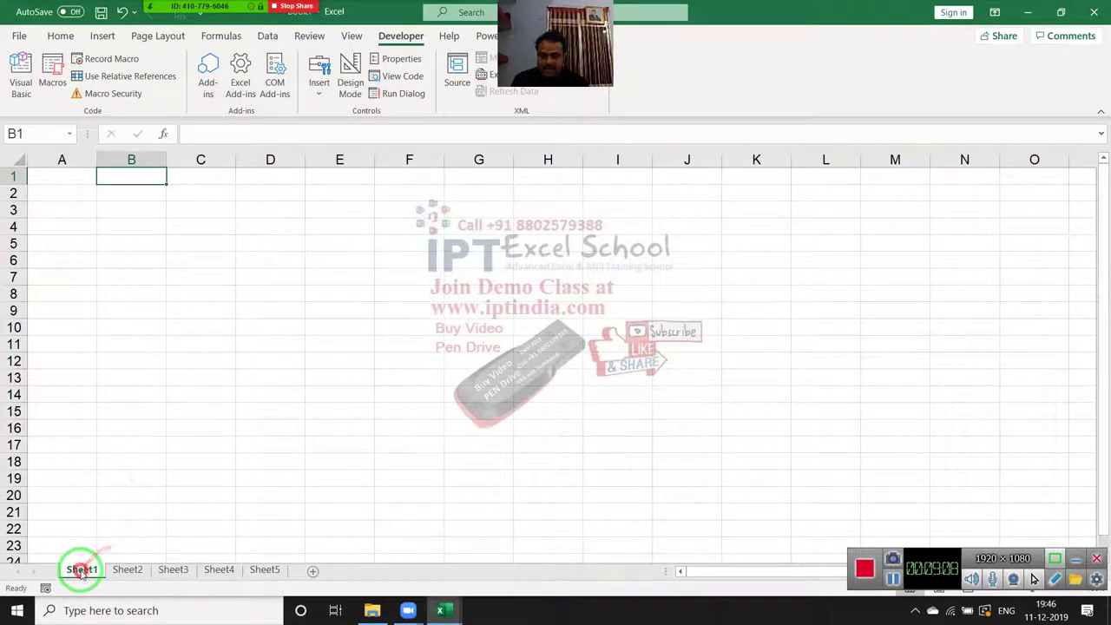
pyautogui.doubleClick(83, 571)
pyautogui.write('Data')
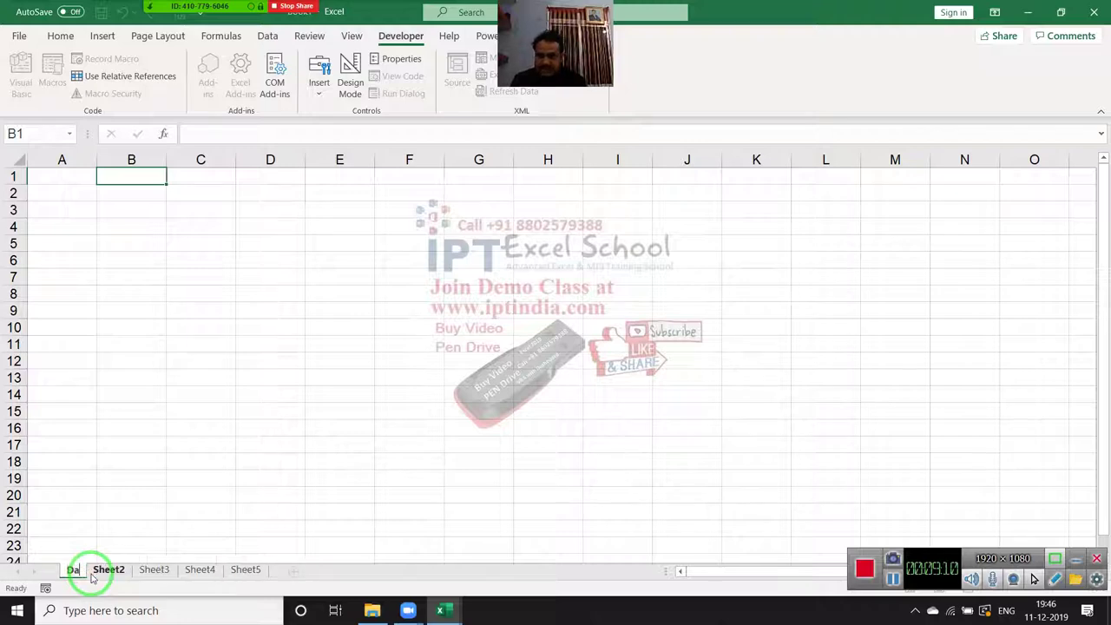
pyautogui.click(163, 466)
# Step: Change the statement to Sheets("Data").Select and insert a blank line below it
pyautogui.hotkey('alt', 'F11')
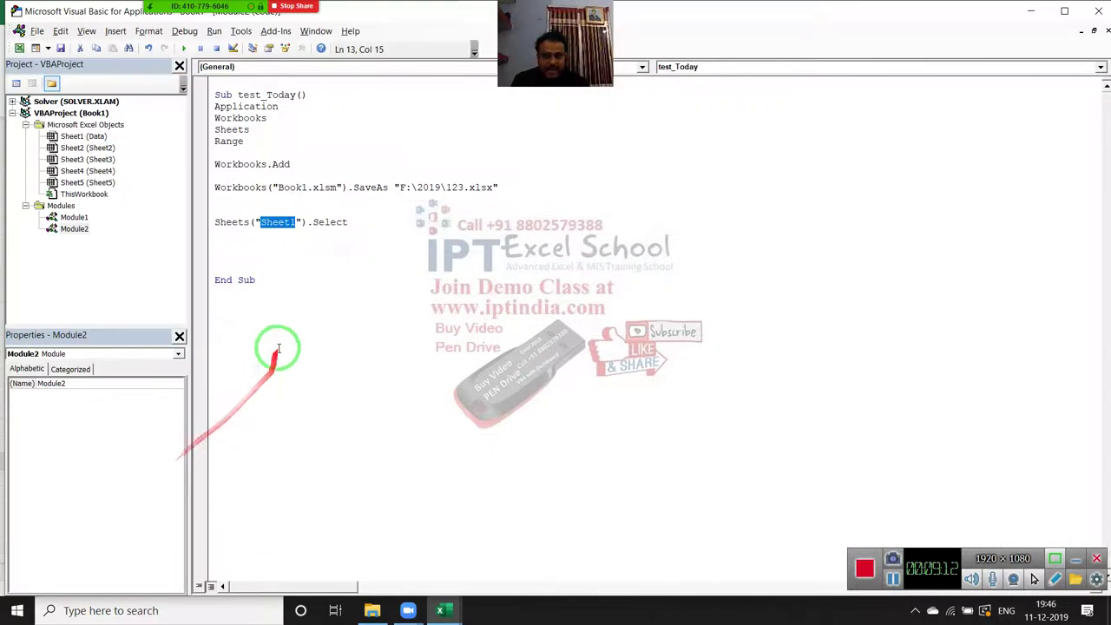
pyautogui.write('Da')
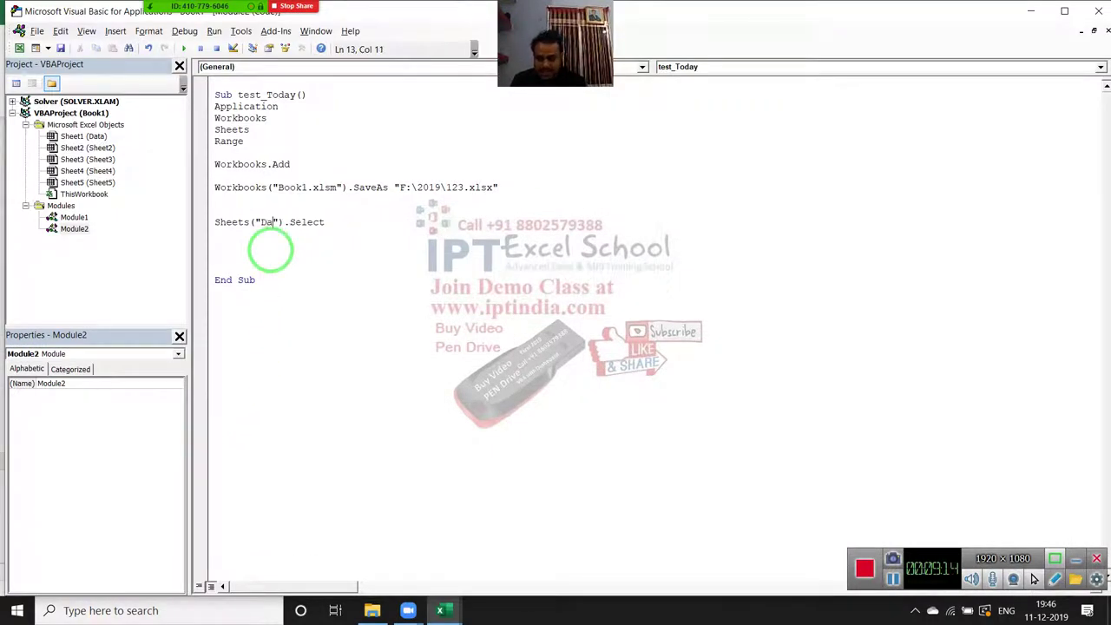
pyautogui.write('ta')
pyautogui.click(293, 246)
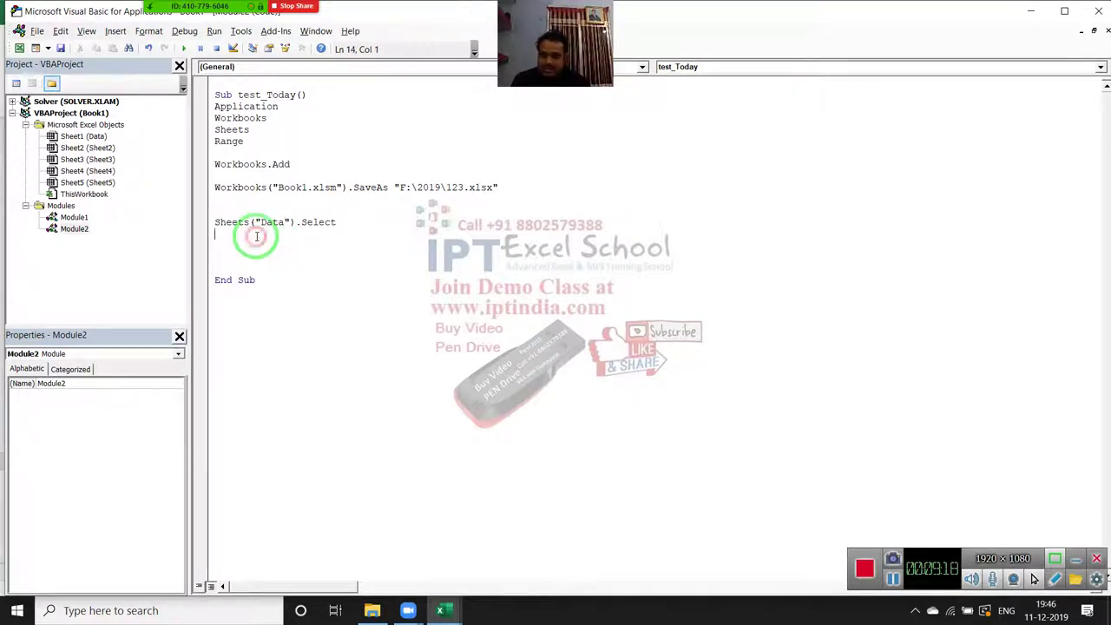
pyautogui.press('Return')
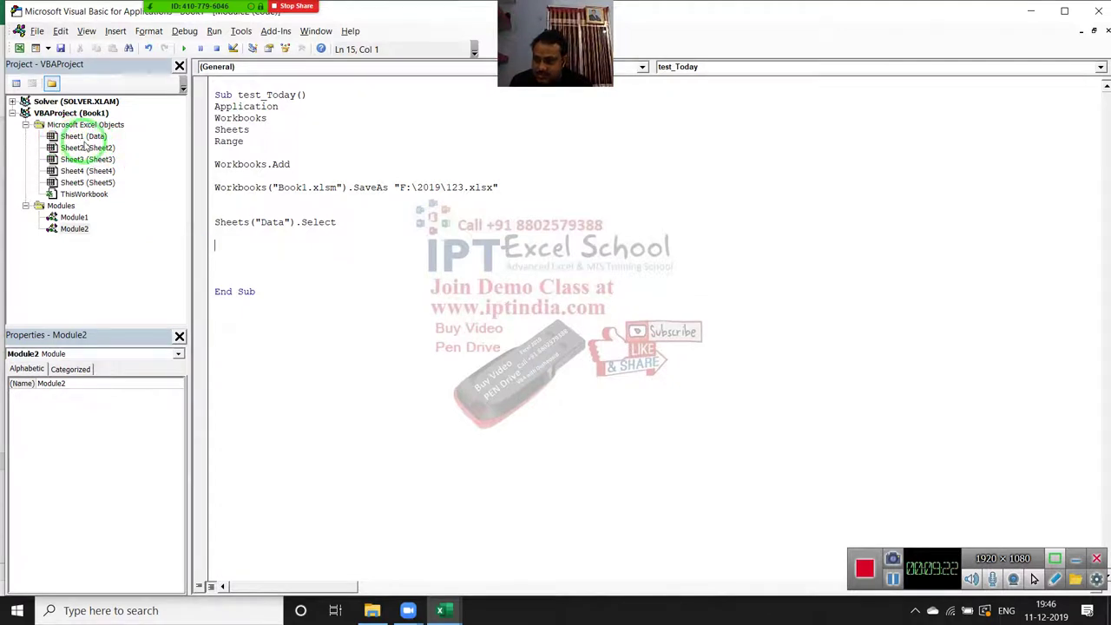
pyautogui.click(80, 138)
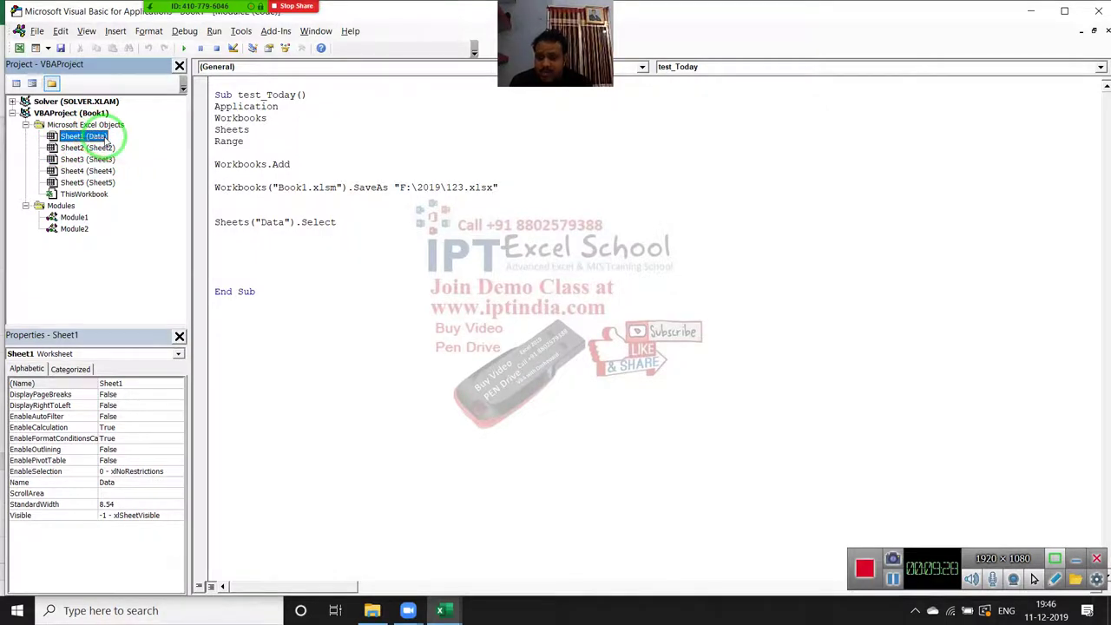
pyautogui.click(223, 245)
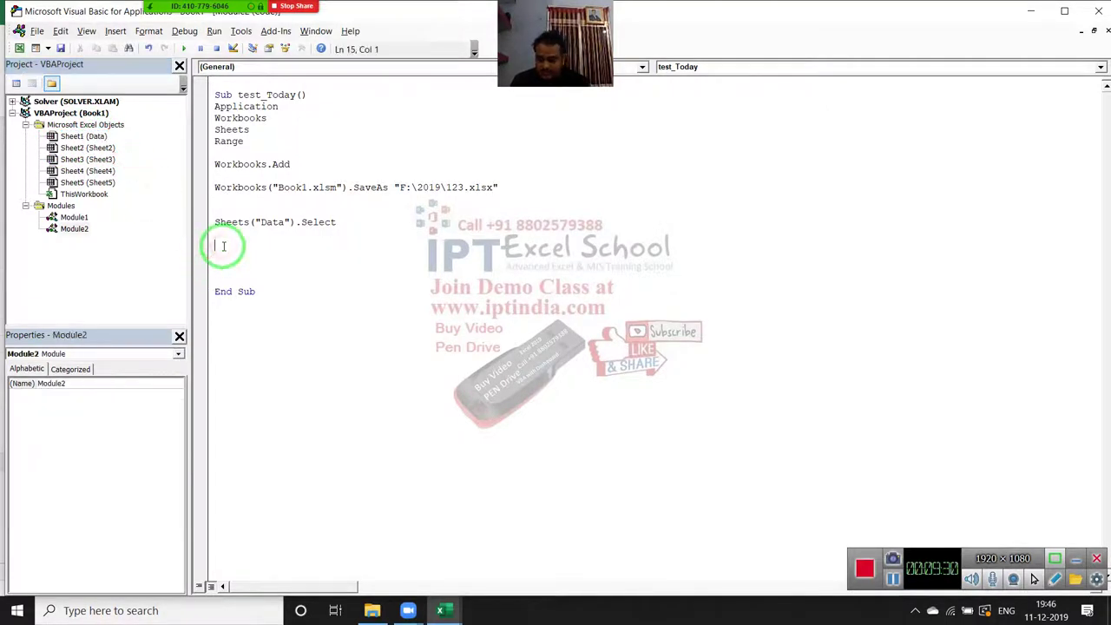
# Step: Add Sheet1.Activate and Sheets(2).Select lines to test_Today
pyautogui.write('sheet1')
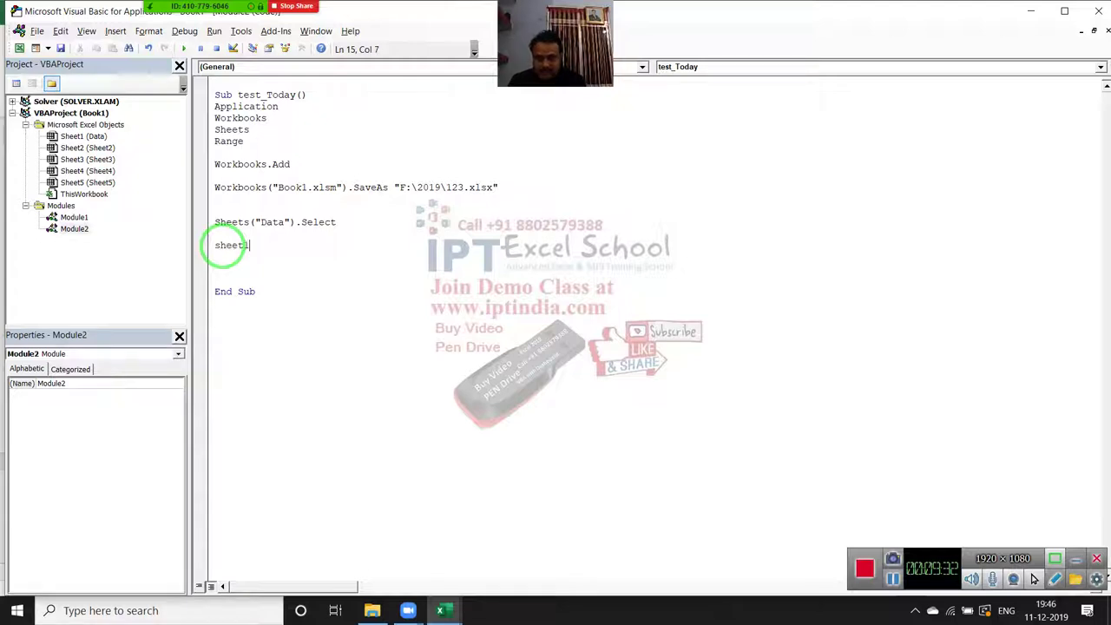
pyautogui.write('.')
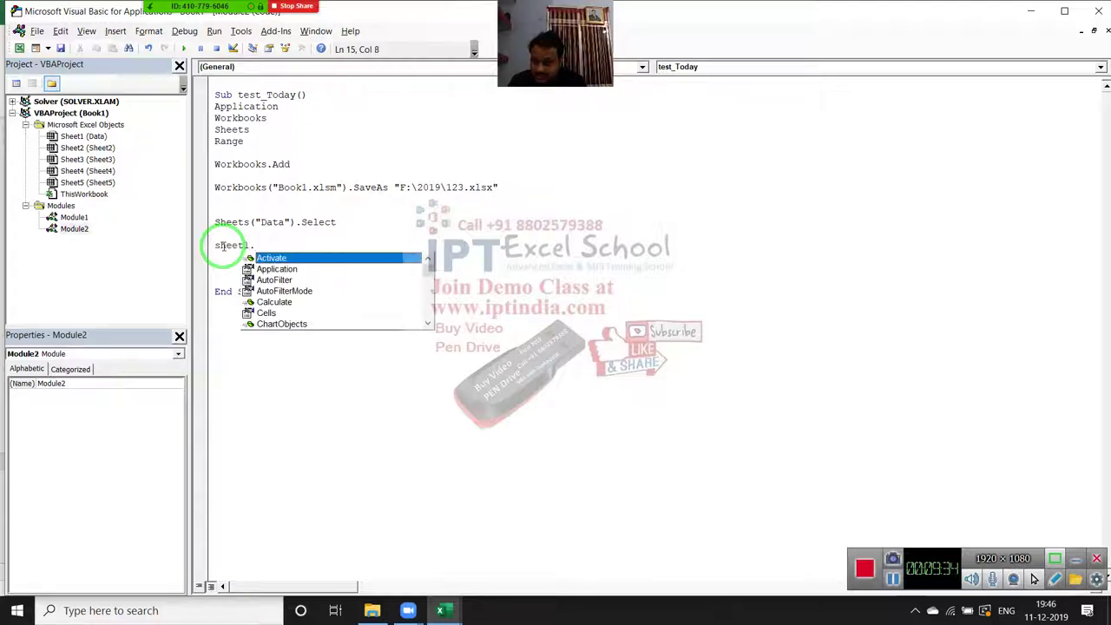
pyautogui.press('Return')
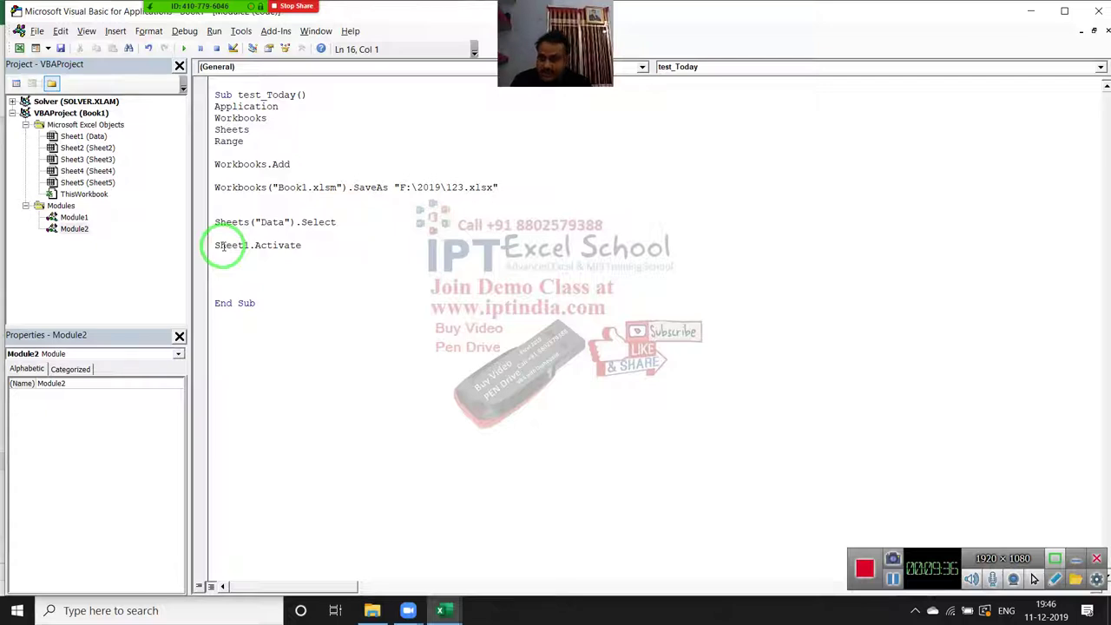
pyautogui.press('Return')
pyautogui.write('she')
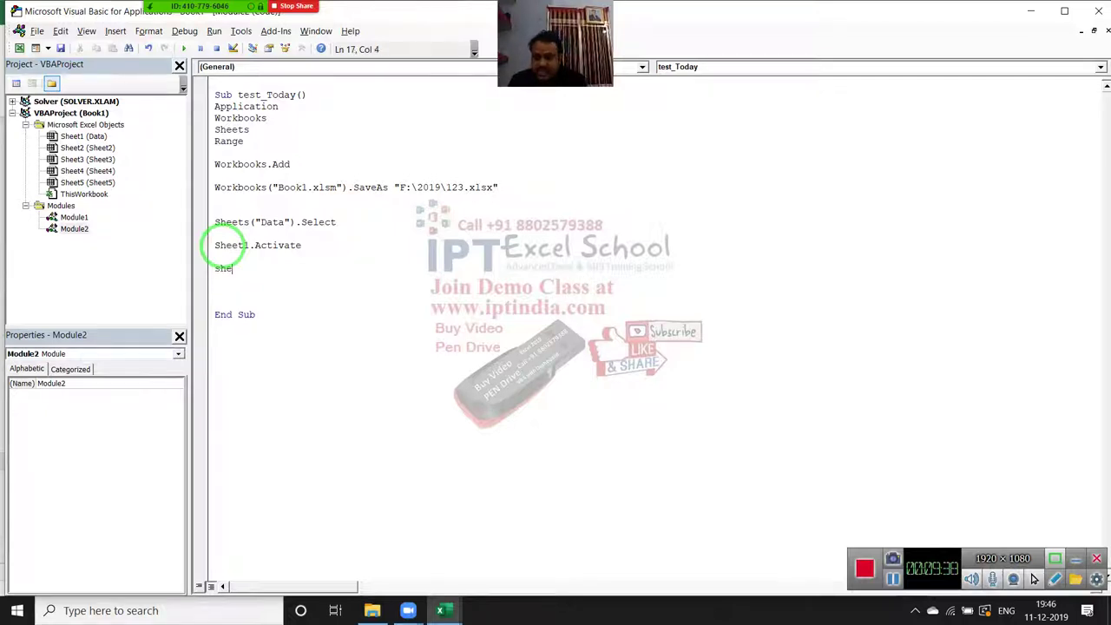
pyautogui.write('ets(2')
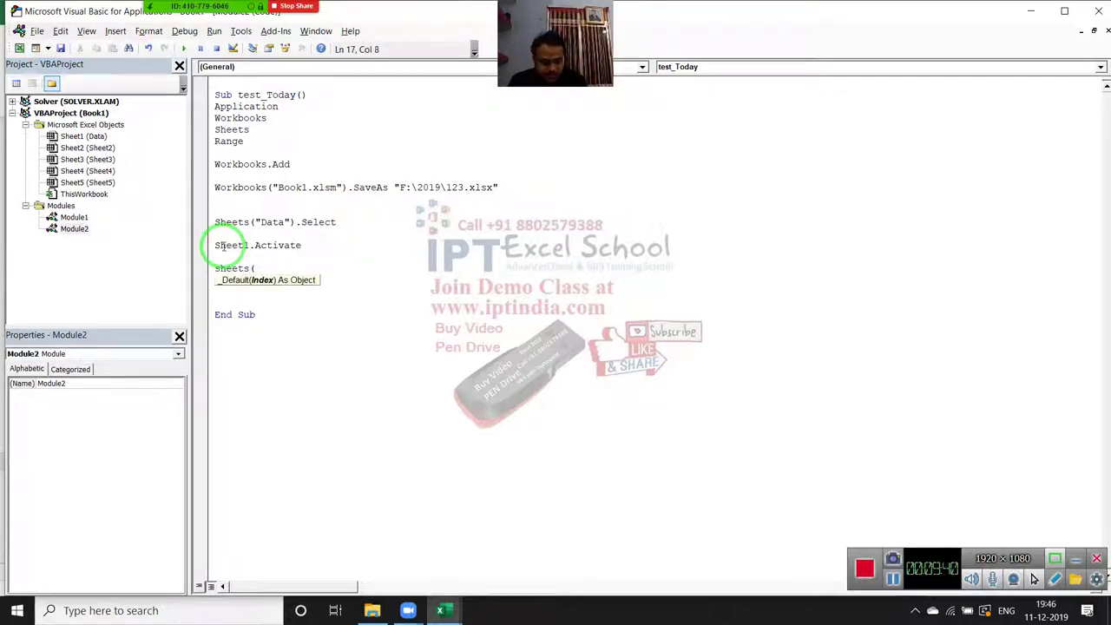
pyautogui.write(').s')
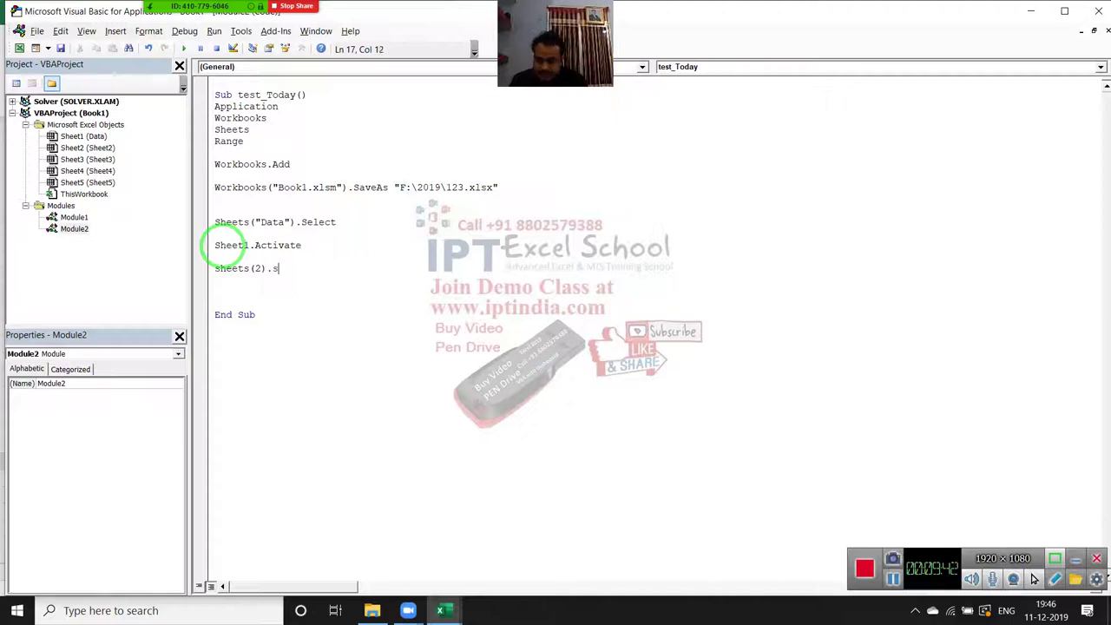
pyautogui.write('elect')
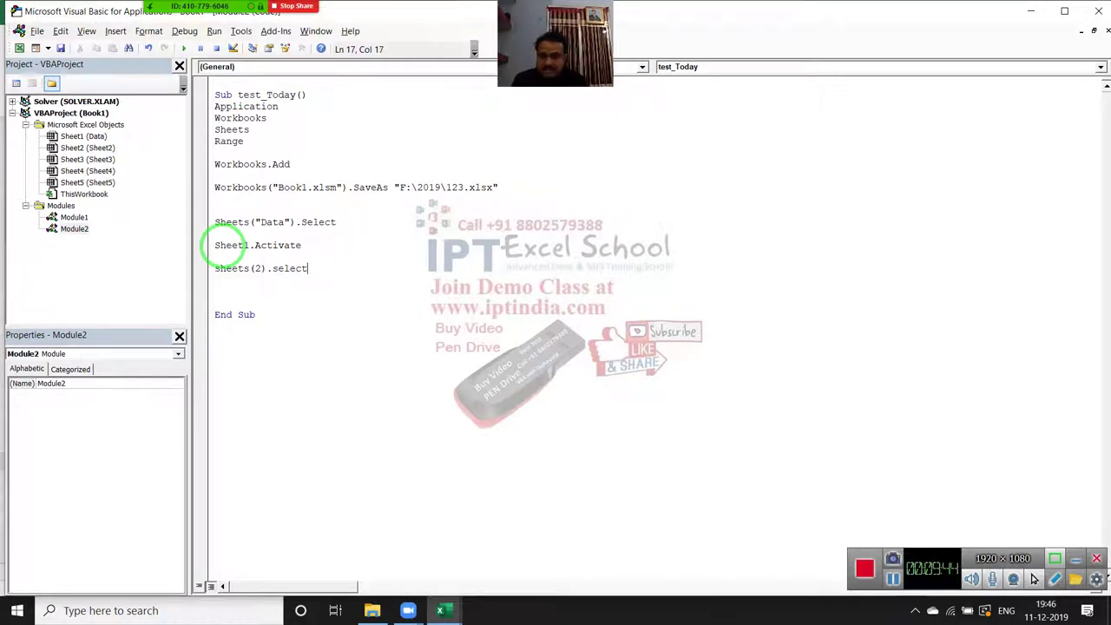
pyautogui.hotkey('alt', 'F11')
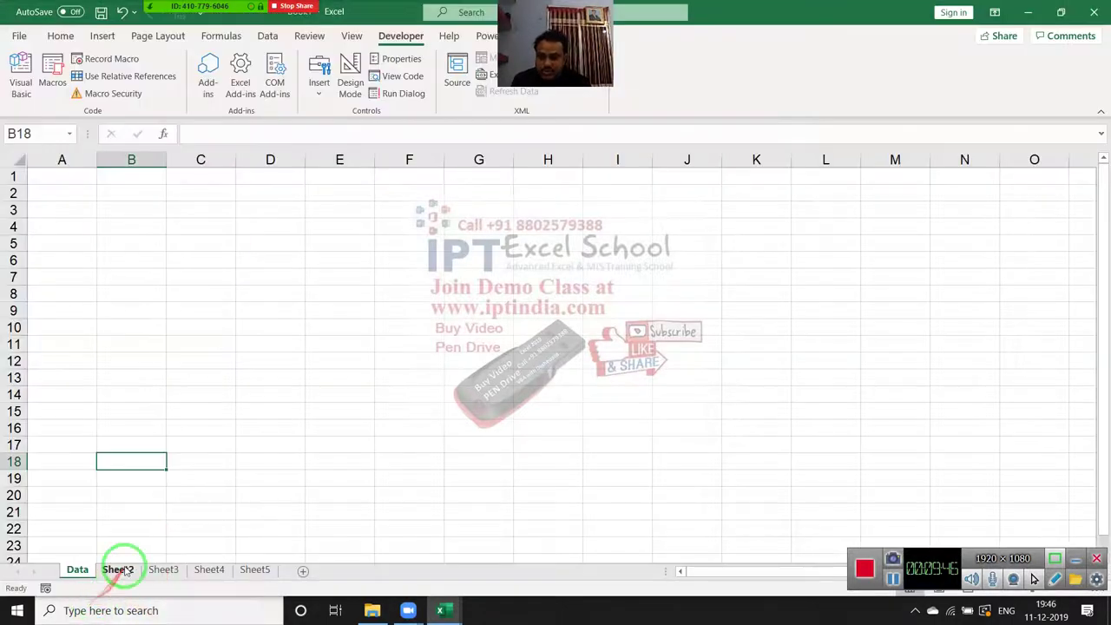
# Step: Move the Sheet5 tab into second position right after Data, then return to the code
pyautogui.click(118, 569)
pyautogui.click(77, 569)
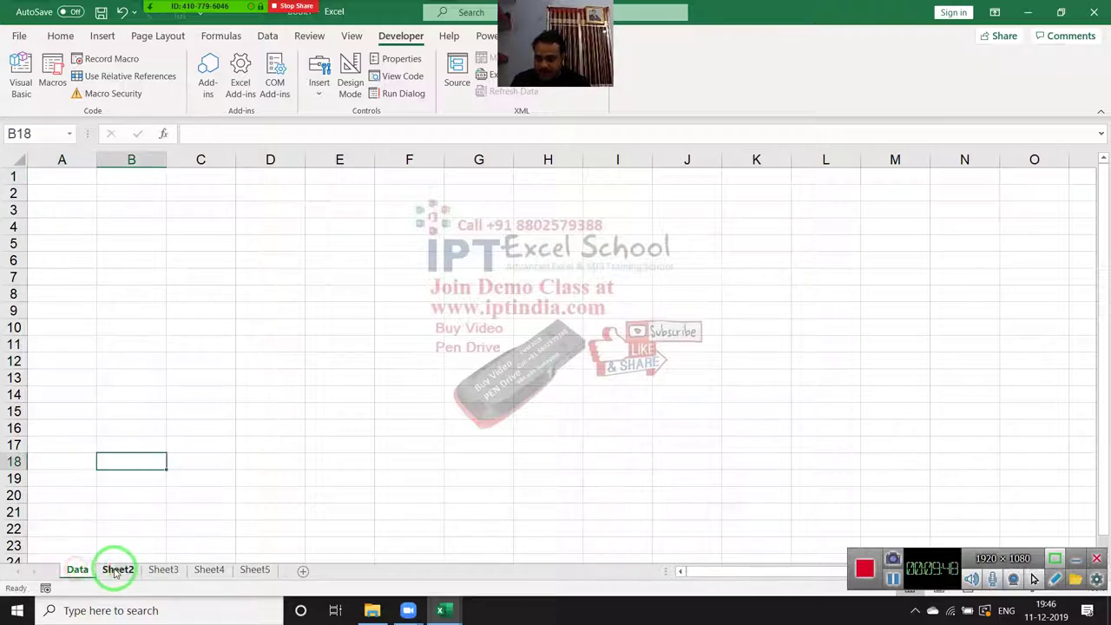
pyautogui.click(115, 569)
pyautogui.moveTo(256, 569); pyautogui.dragTo(113, 574)
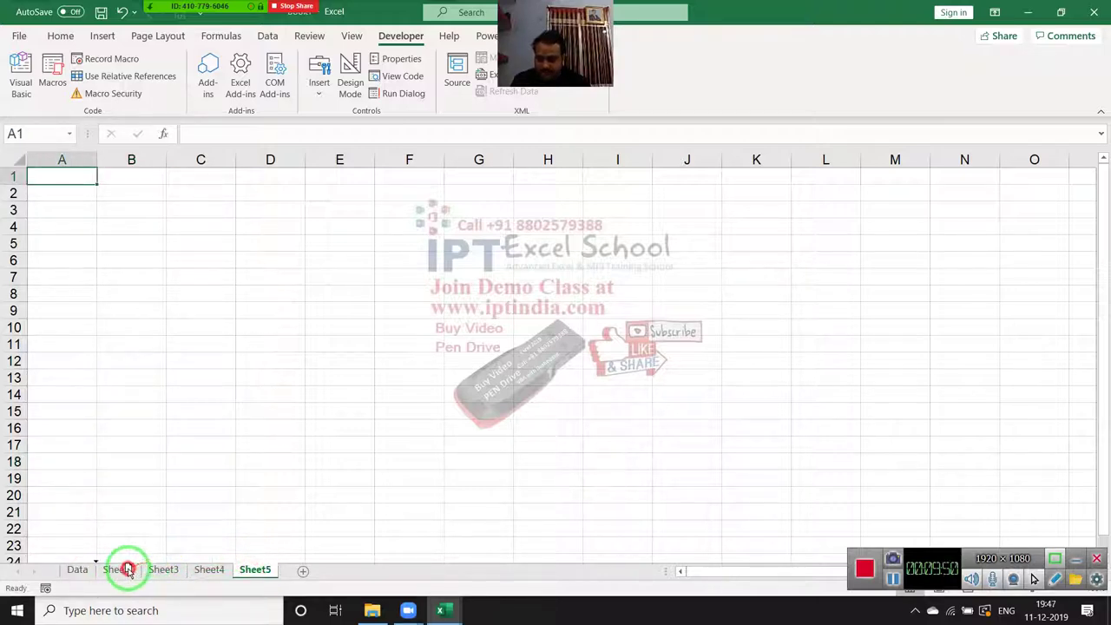
pyautogui.click(77, 569)
pyautogui.click(116, 570)
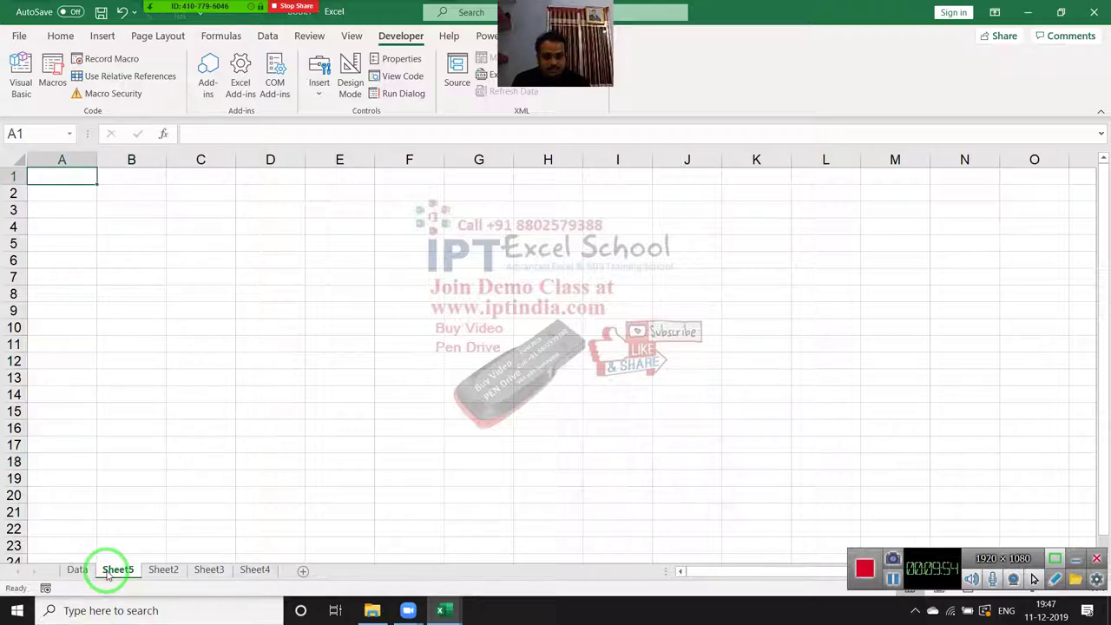
pyautogui.hotkey('alt', 'F11')
# Step: Add an ActiveSheet line under Sheets(2).Select and open a new line below End Sub
pyautogui.doubleClick(243, 269)
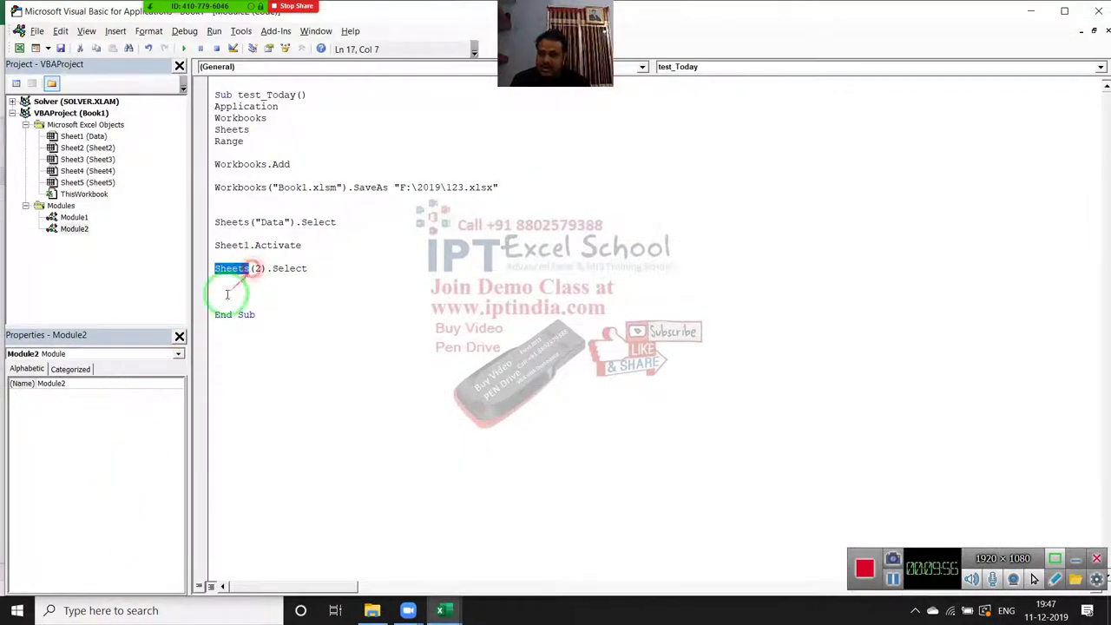
pyautogui.click(225, 292)
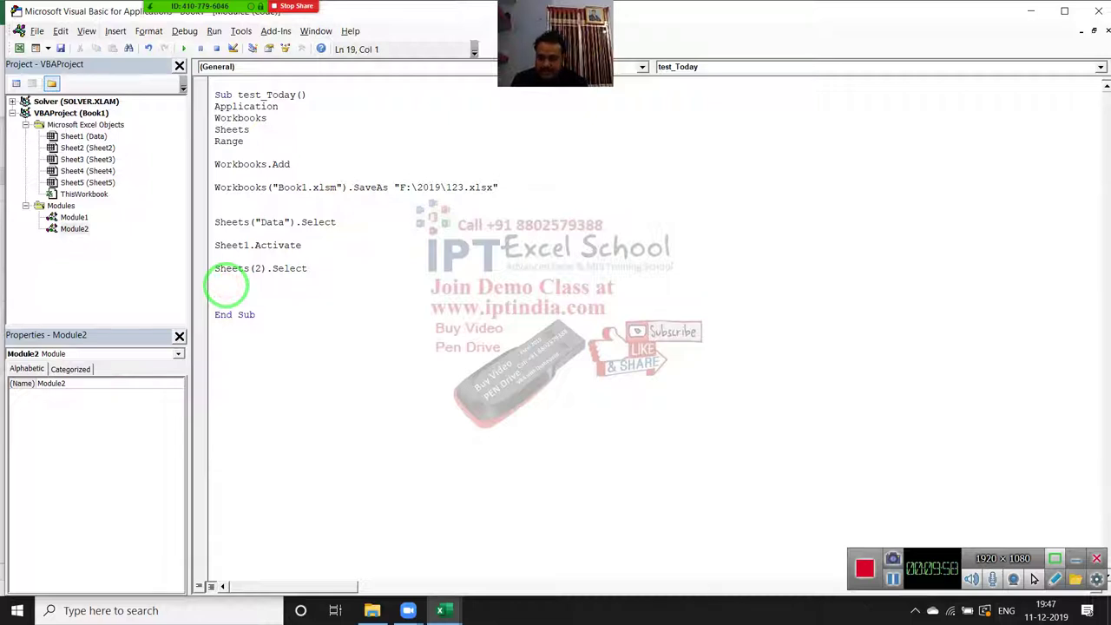
pyautogui.write('activ')
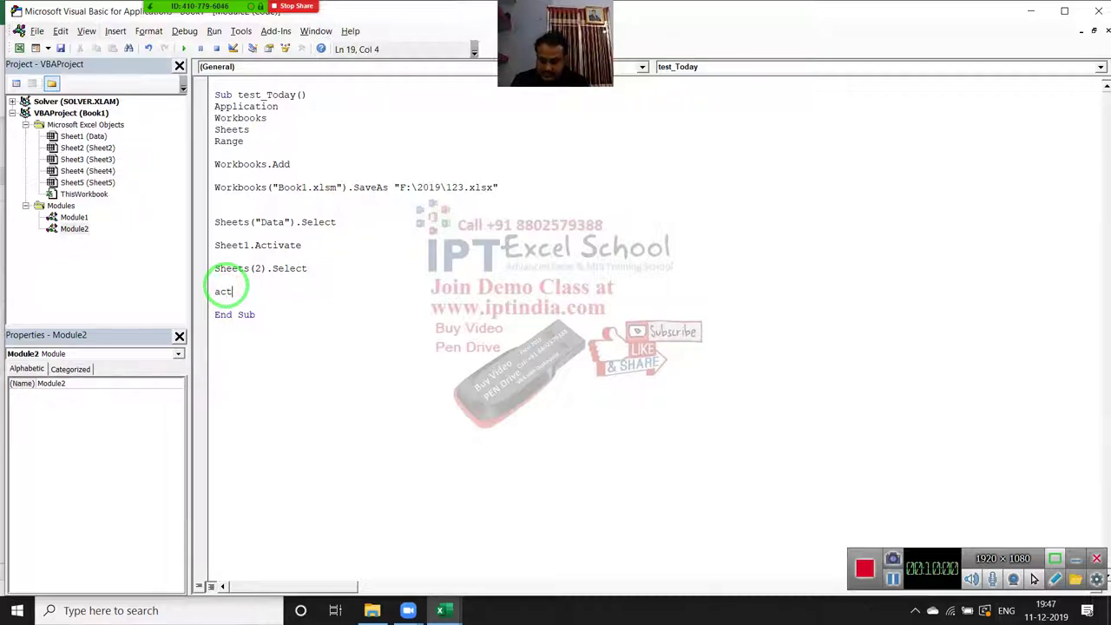
pyautogui.write('eshee')
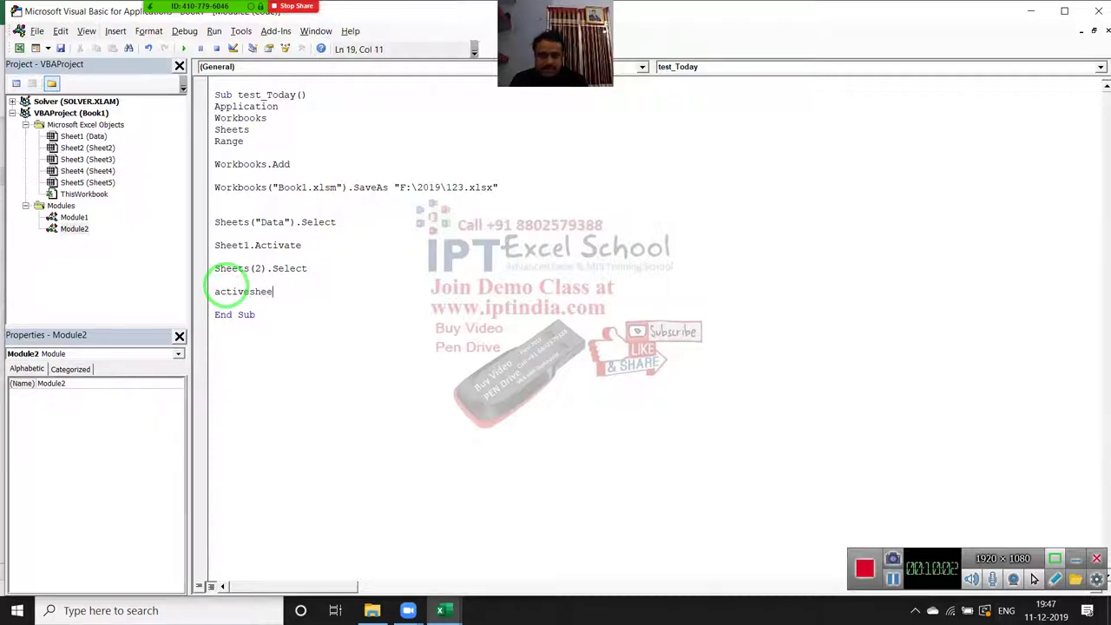
pyautogui.write('t')
pyautogui.press('Return')
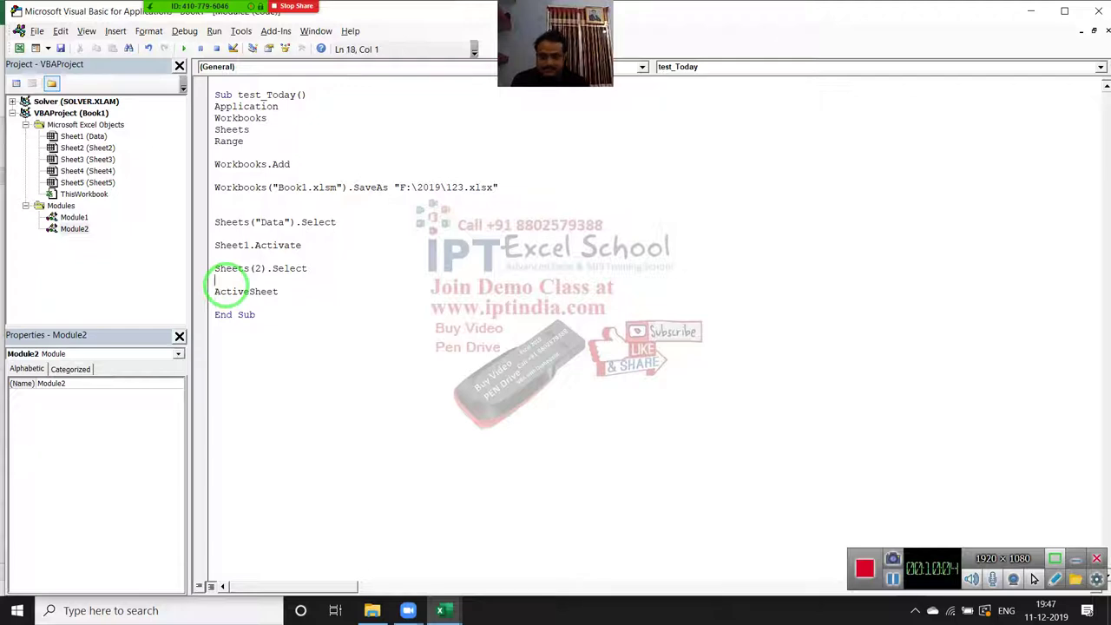
pyautogui.click(278, 246)
pyautogui.press('Down')
pyautogui.press('Down')
pyautogui.press('Down')
pyautogui.press('End')
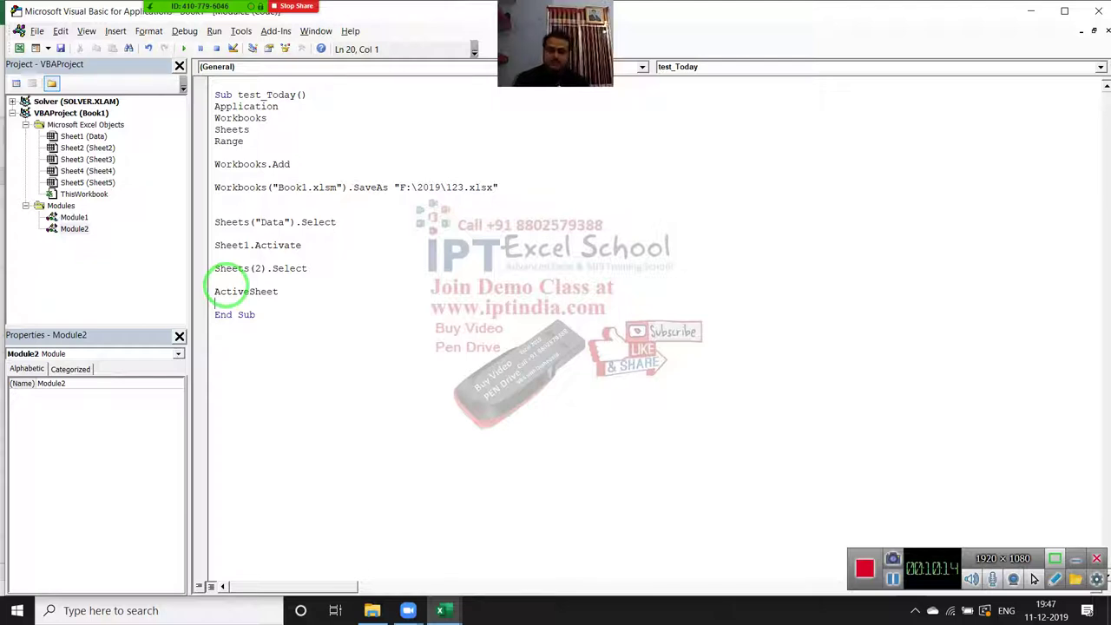
pyautogui.press('Return')
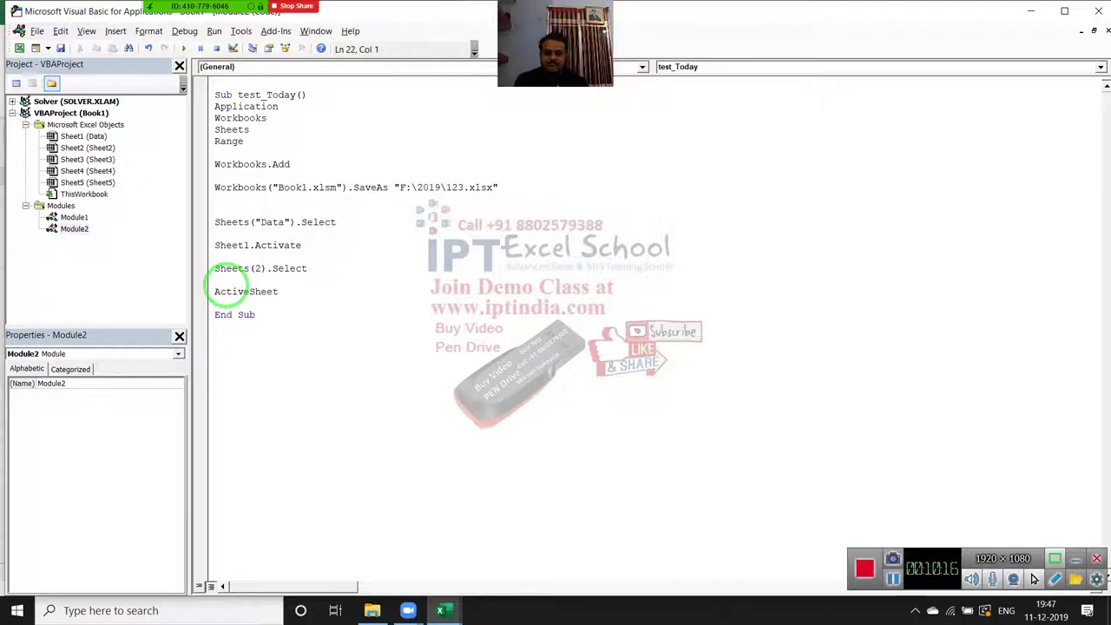
# Step: Create the Sub rr() procedure with its End Sub below test_Today
pyautogui.write('su')
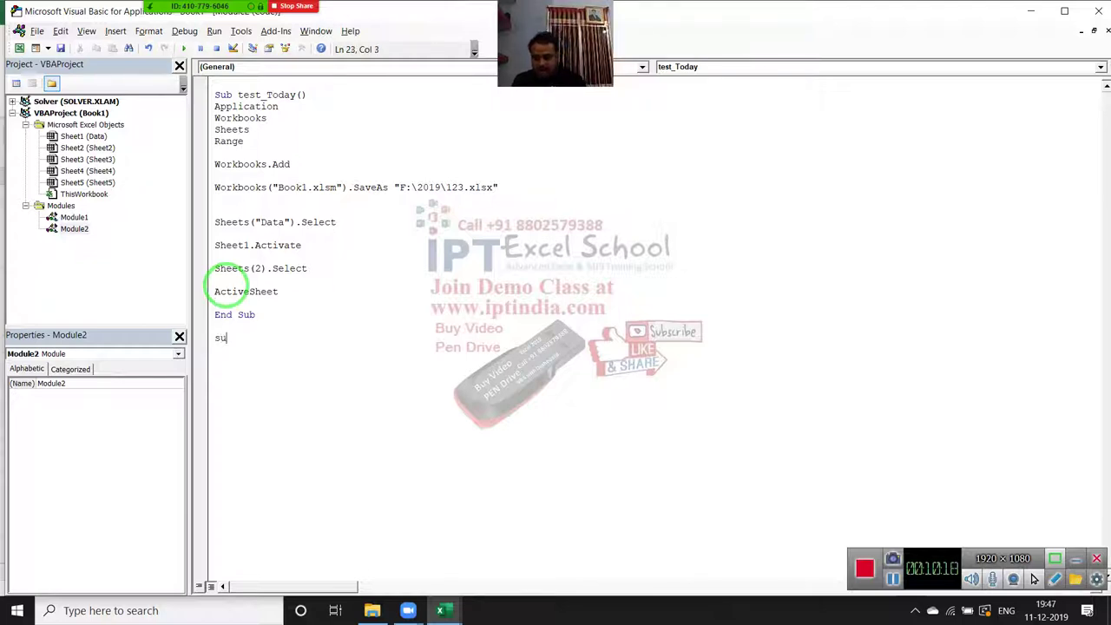
pyautogui.write('b rr')
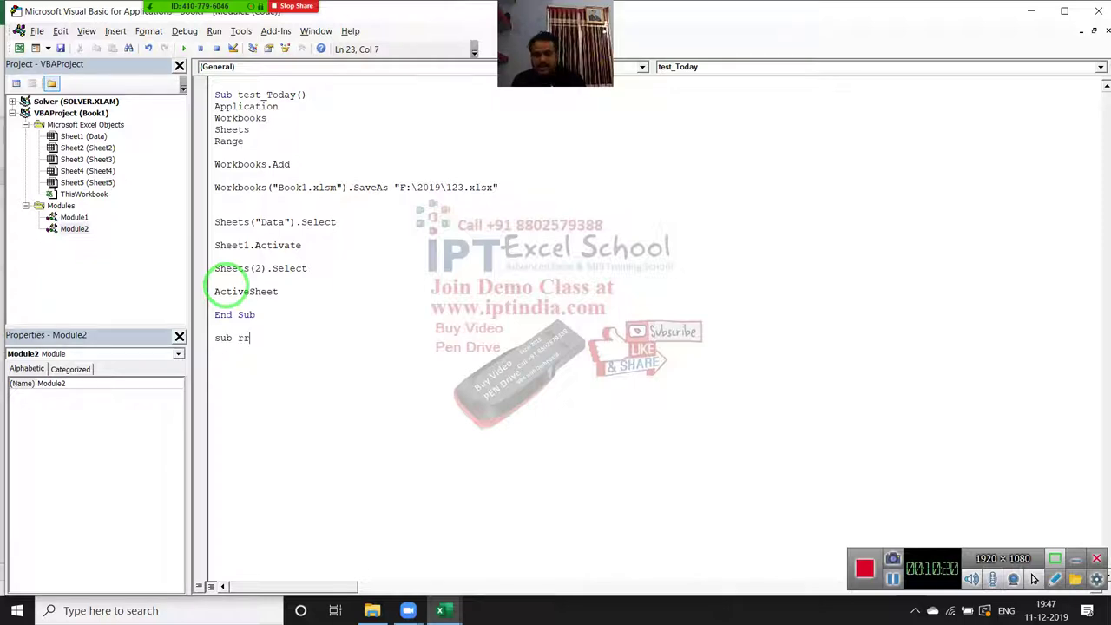
pyautogui.press('Return')
pyautogui.press('Return')
pyautogui.press('Return')
pyautogui.press('Return')
pyautogui.press('Return')
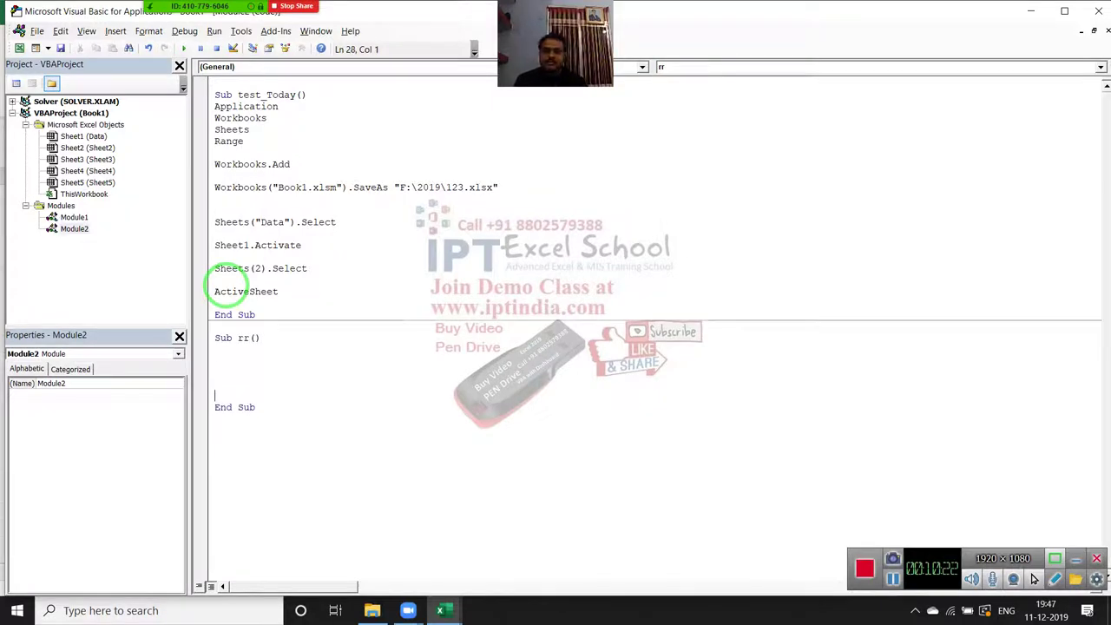
pyautogui.press('Up')
pyautogui.press('Up')
pyautogui.press('Up')
pyautogui.press('Up')
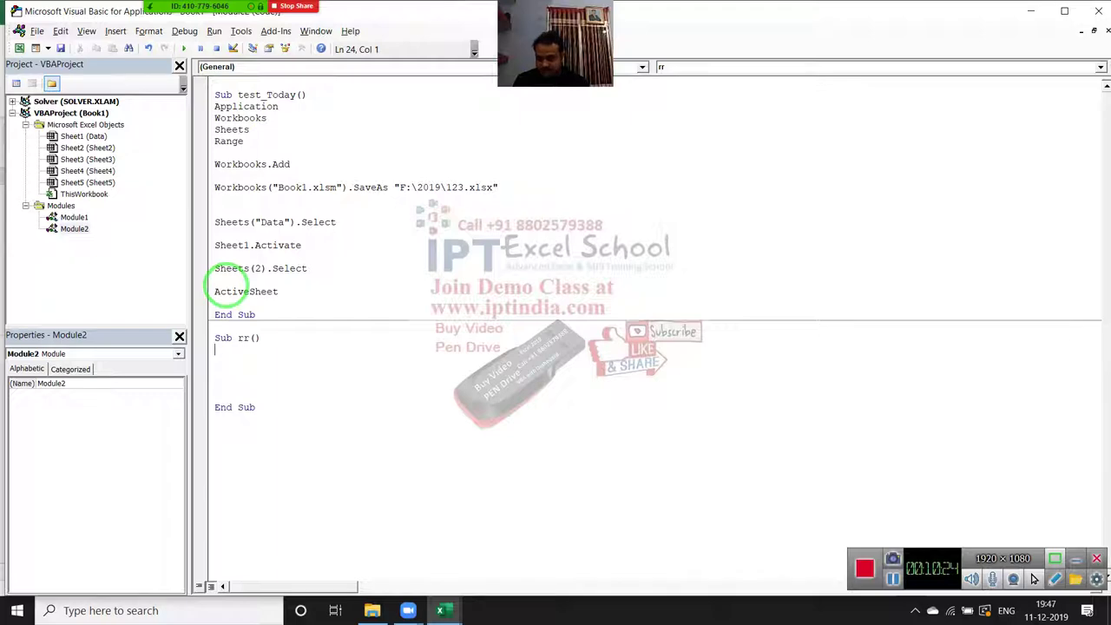
# Step: Check cells B3 and A1 in Excel and Module1's code, then return to Module2
pyautogui.hotkey('alt', 'F11')
pyautogui.click(112, 207)
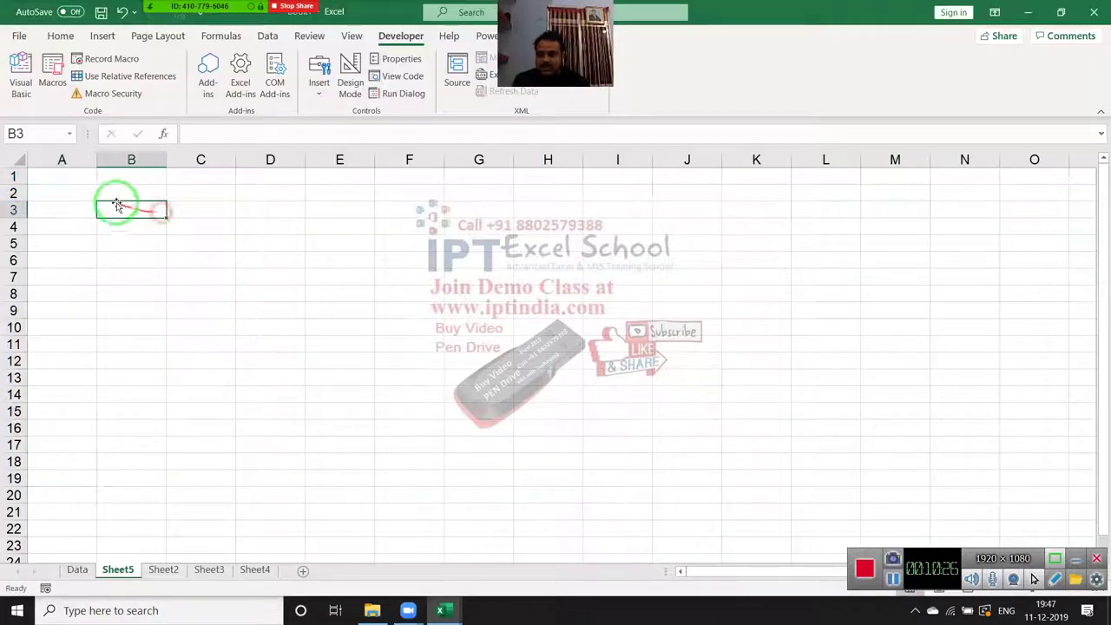
pyautogui.click(83, 178)
pyautogui.hotkey('alt', 'F11')
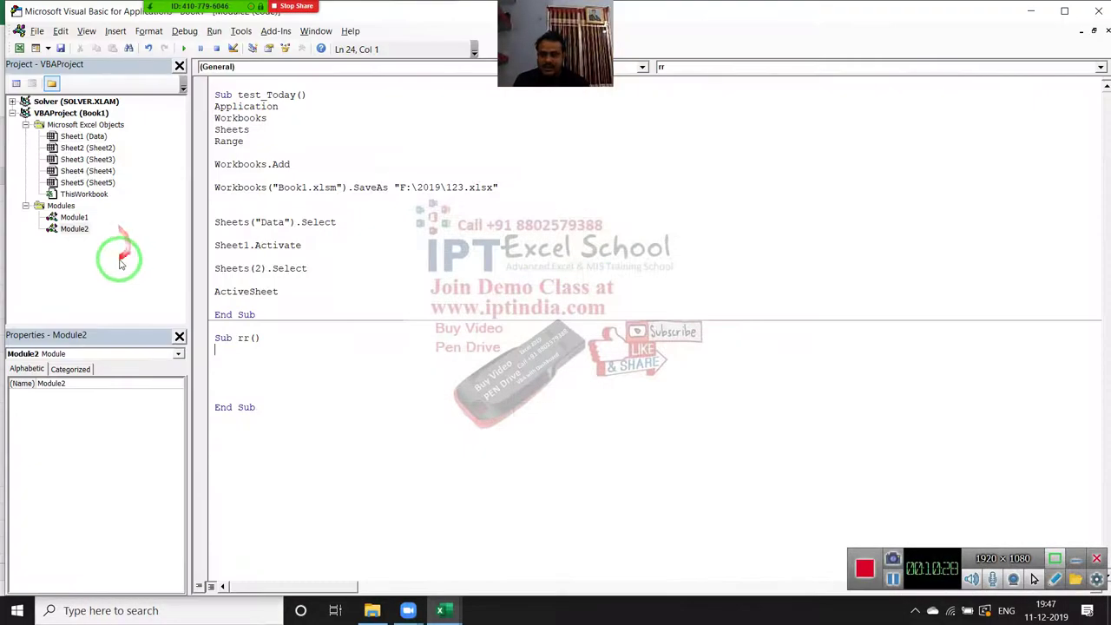
pyautogui.doubleClick(75, 218)
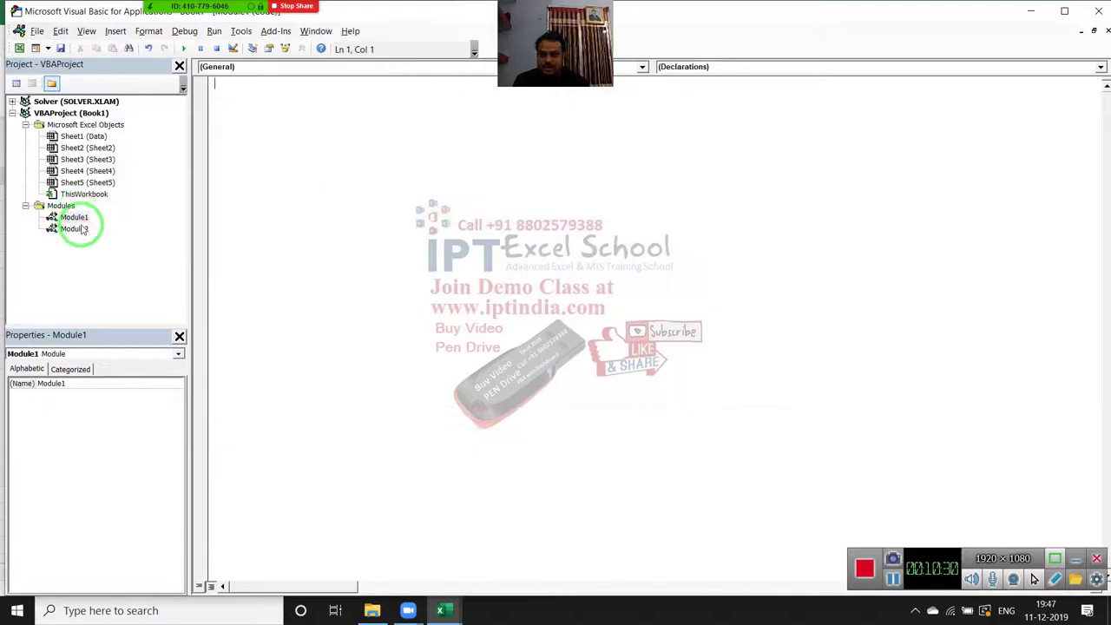
pyautogui.doubleClick(80, 228)
pyautogui.hotkey('alt', 'F11')
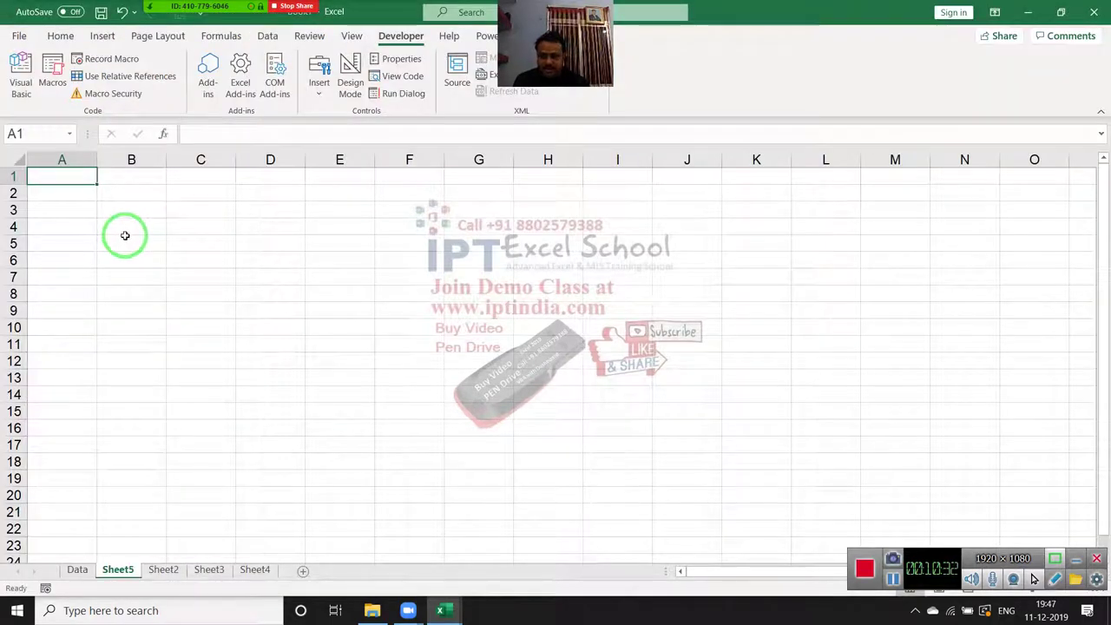
pyautogui.hotkey('alt', 'Tab')
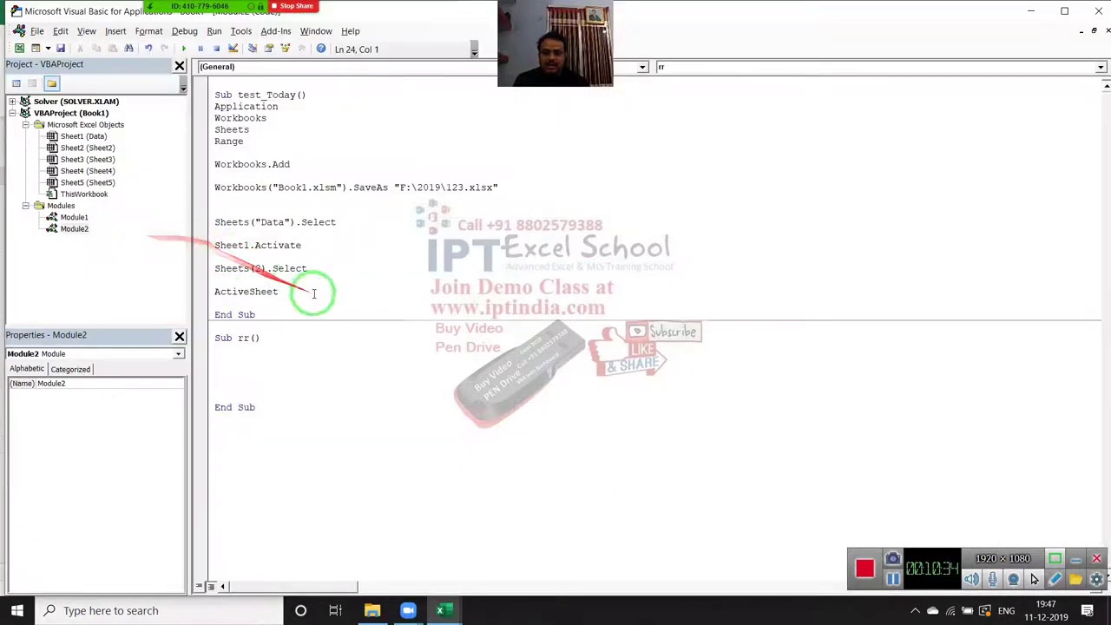
pyautogui.hotkey('alt', 'Tab')
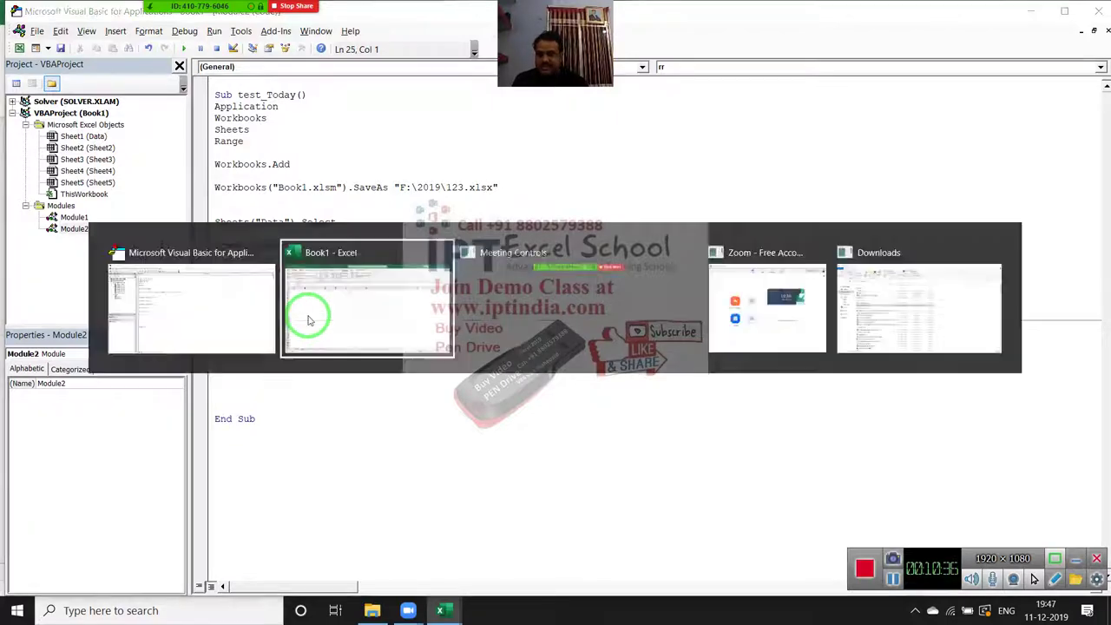
pyautogui.hotkey('alt', 'F11')
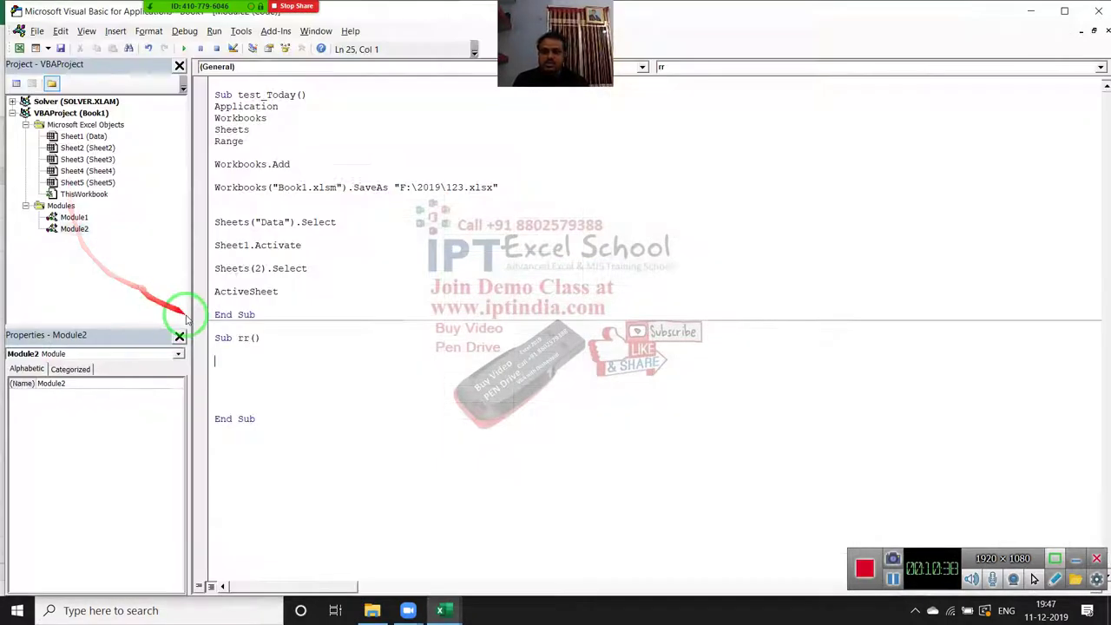
# Step: Add Range("A1").Select and Cells(1, 1).Select to Sub rr, correcting the Select misspelling
pyautogui.write('ra')
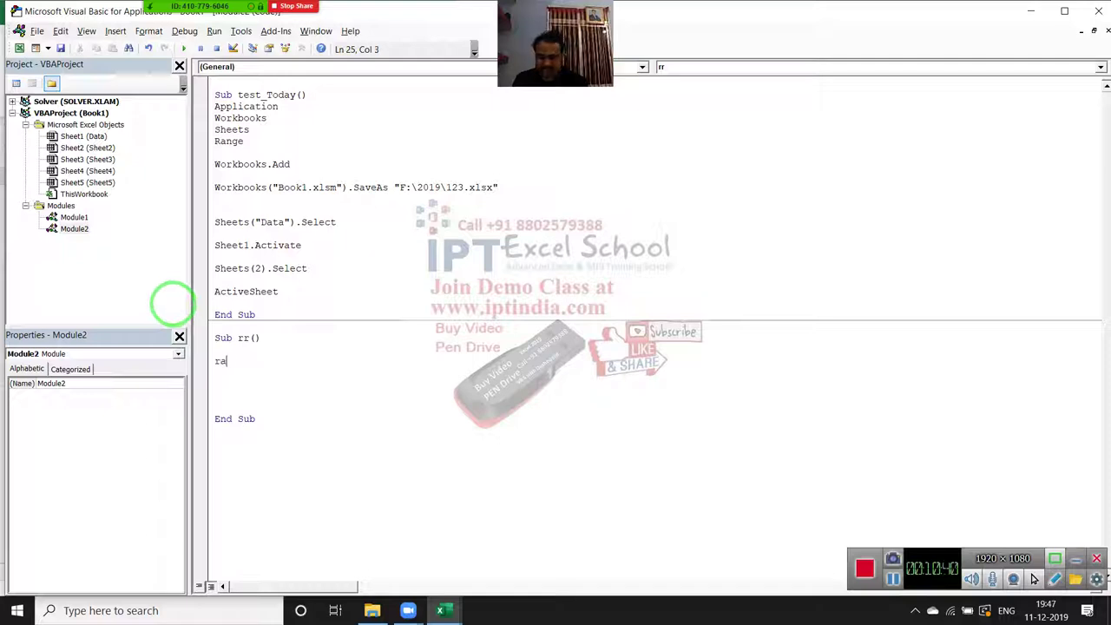
pyautogui.write('nge("')
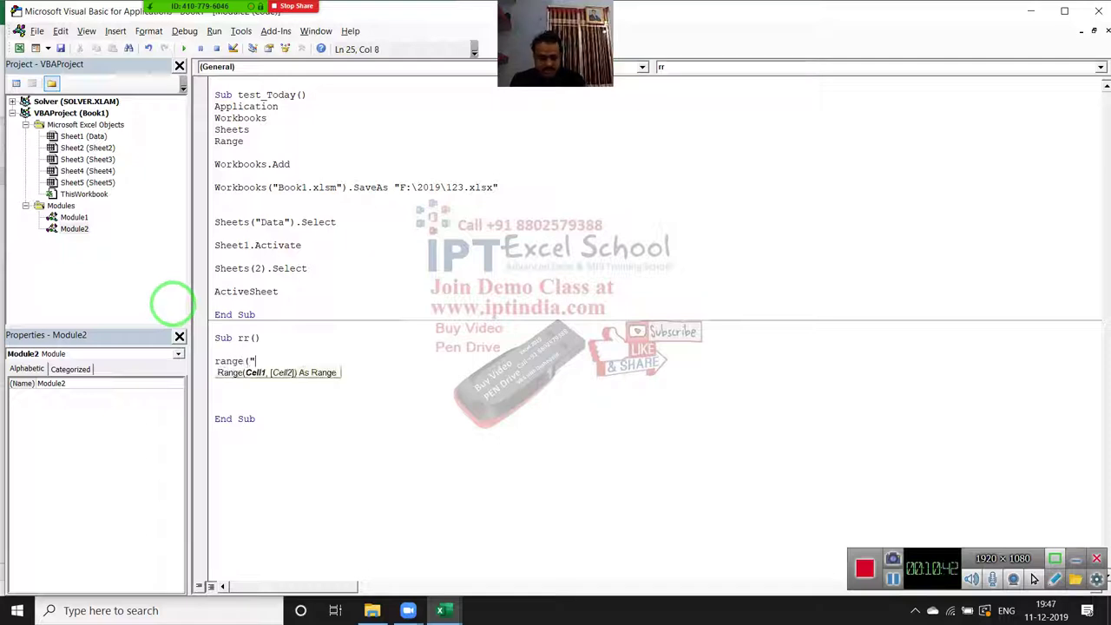
pyautogui.write('A1").')
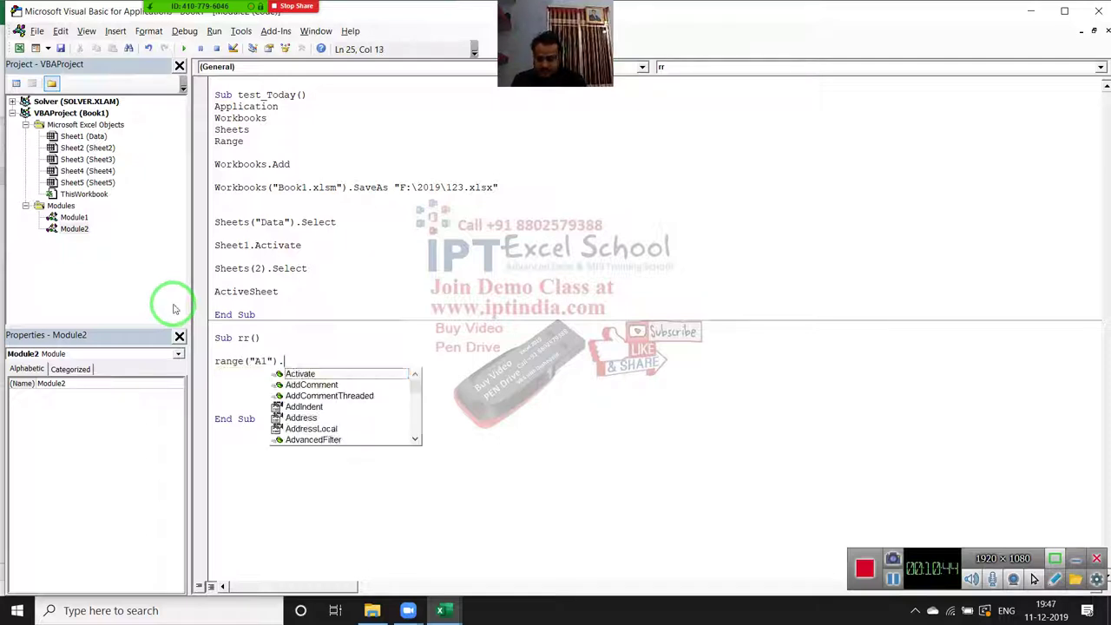
pyautogui.write('se')
pyautogui.press('Return')
pyautogui.write('c')
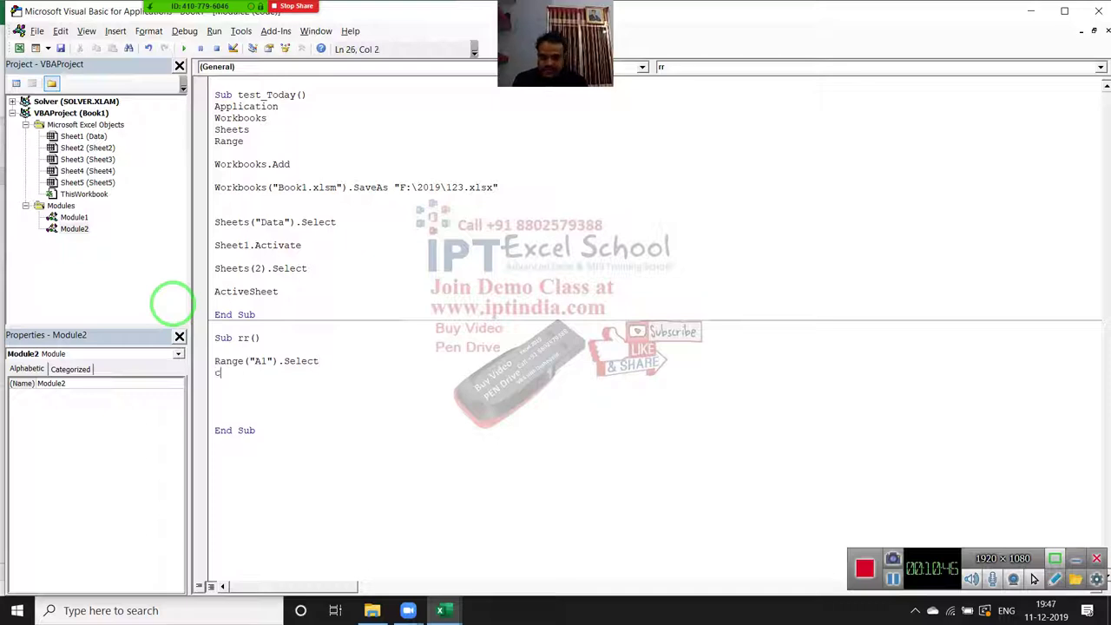
pyautogui.write('ells(1')
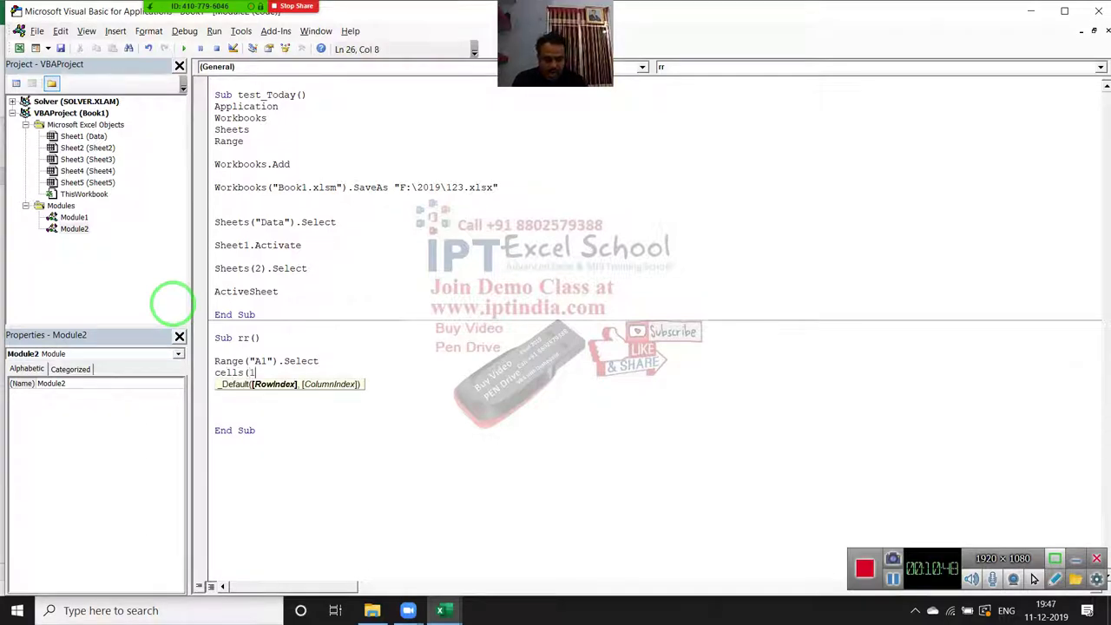
pyautogui.write(',1)')
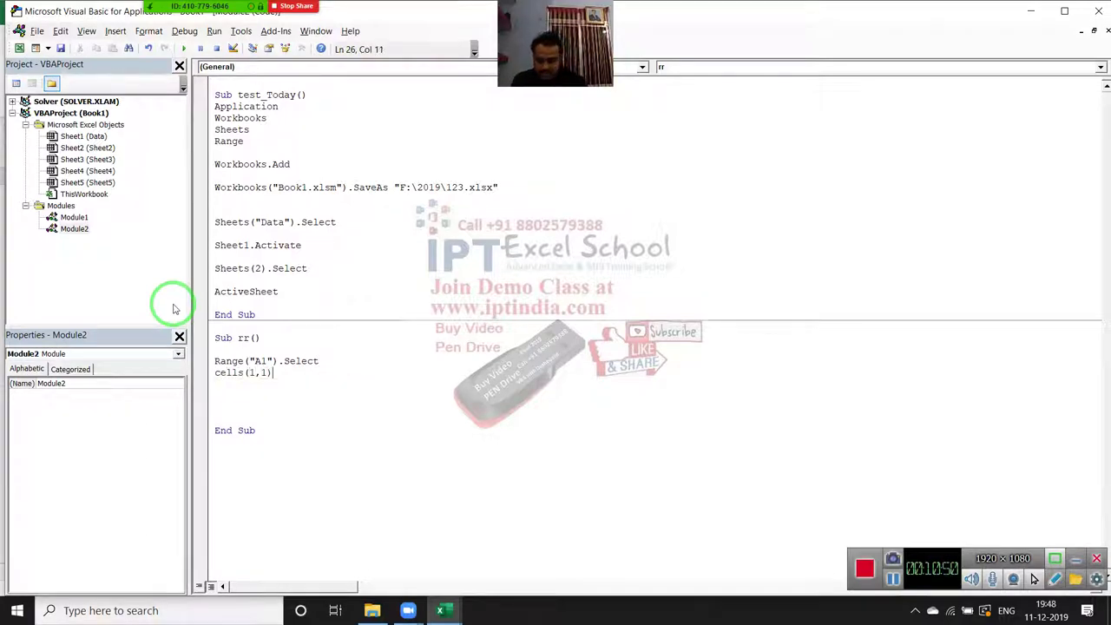
pyautogui.write('.selct')
pyautogui.press('Return')
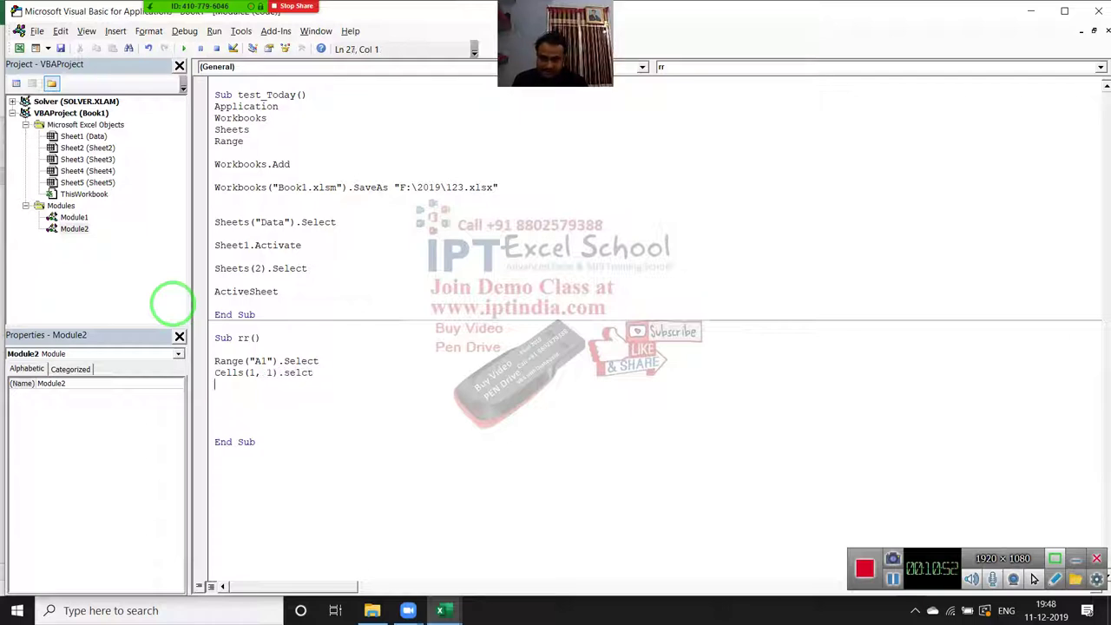
pyautogui.press('BackSpace')
pyautogui.press('BackSpace')
pyautogui.press('BackSpace')
pyautogui.write('ec')
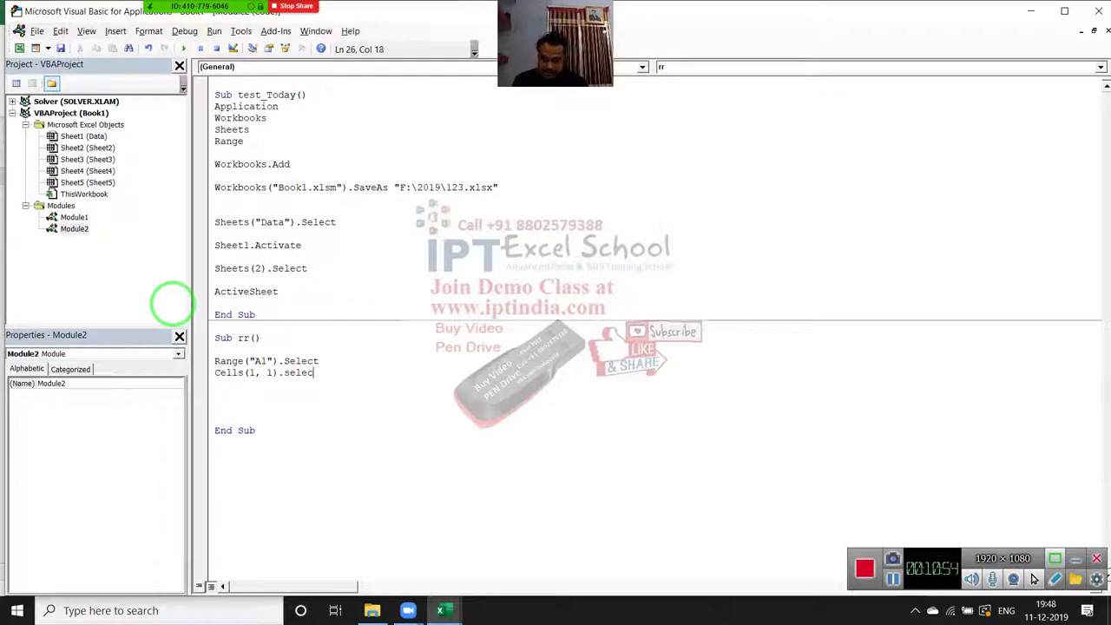
pyautogui.write('t')
pyautogui.press('Return')
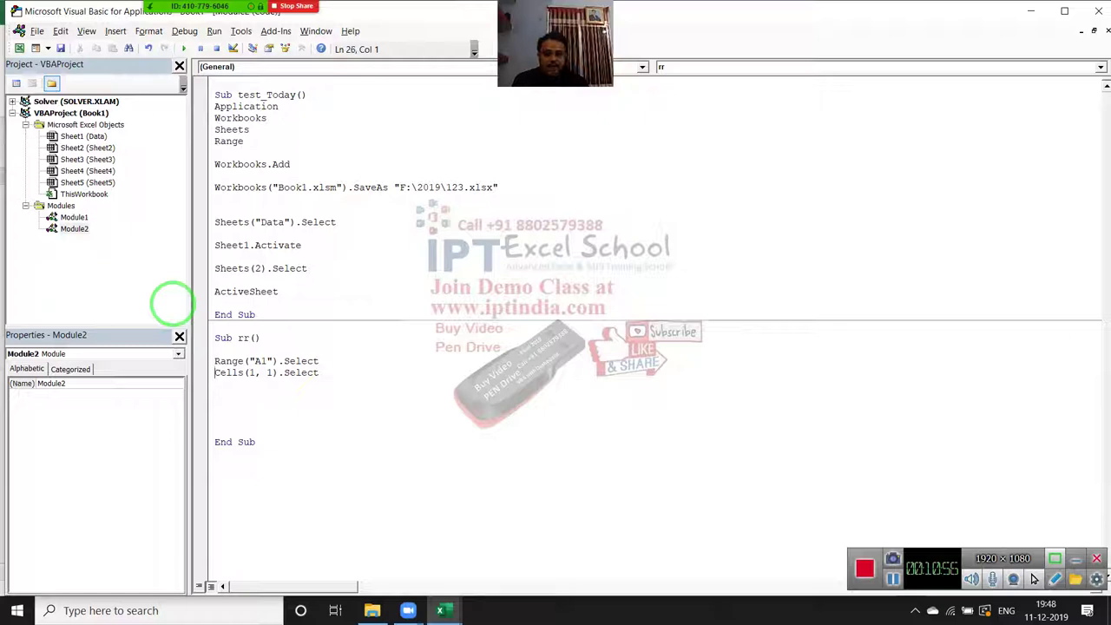
pyautogui.press('Right')
pyautogui.press('Right')
pyautogui.press('Right')
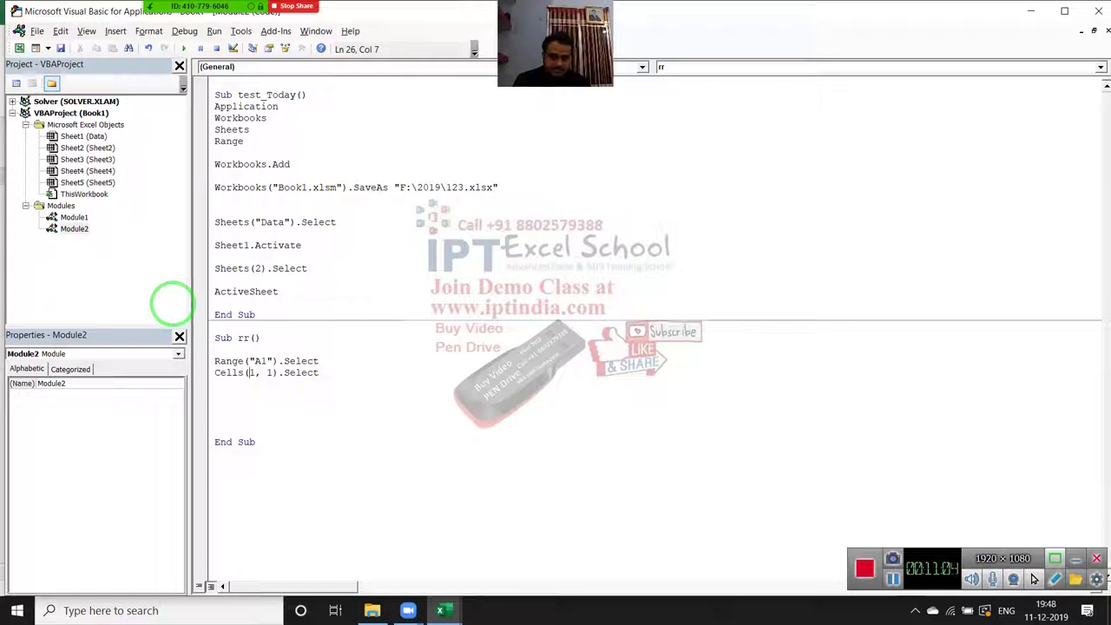
# Step: Type a Selection line, illustrating it with a block of cells selected from A1
pyautogui.press('Down')
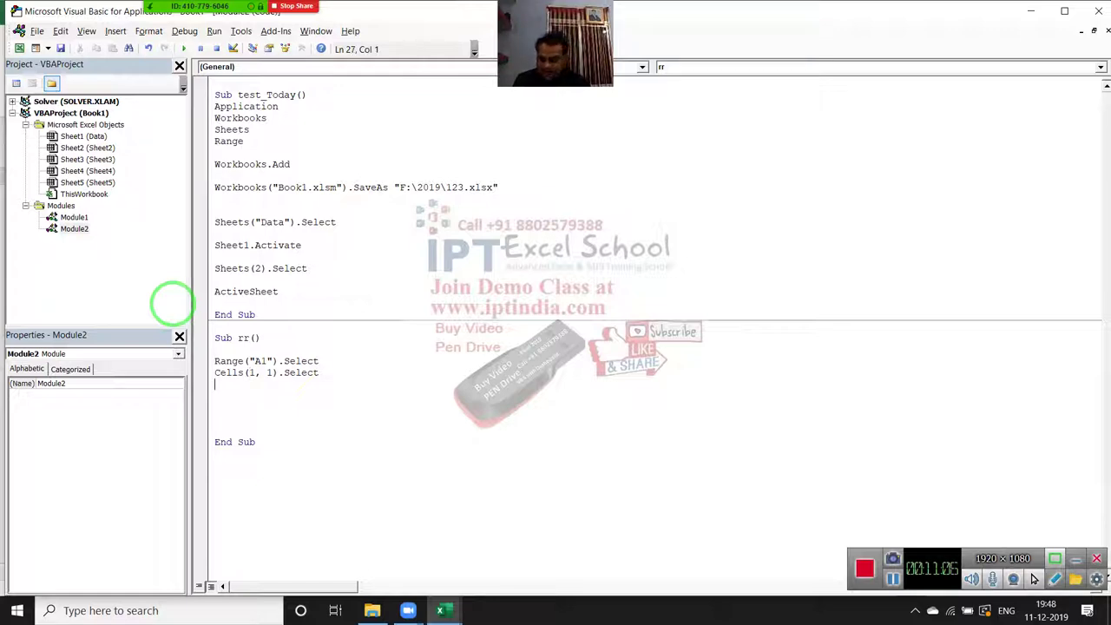
pyautogui.write('selection')
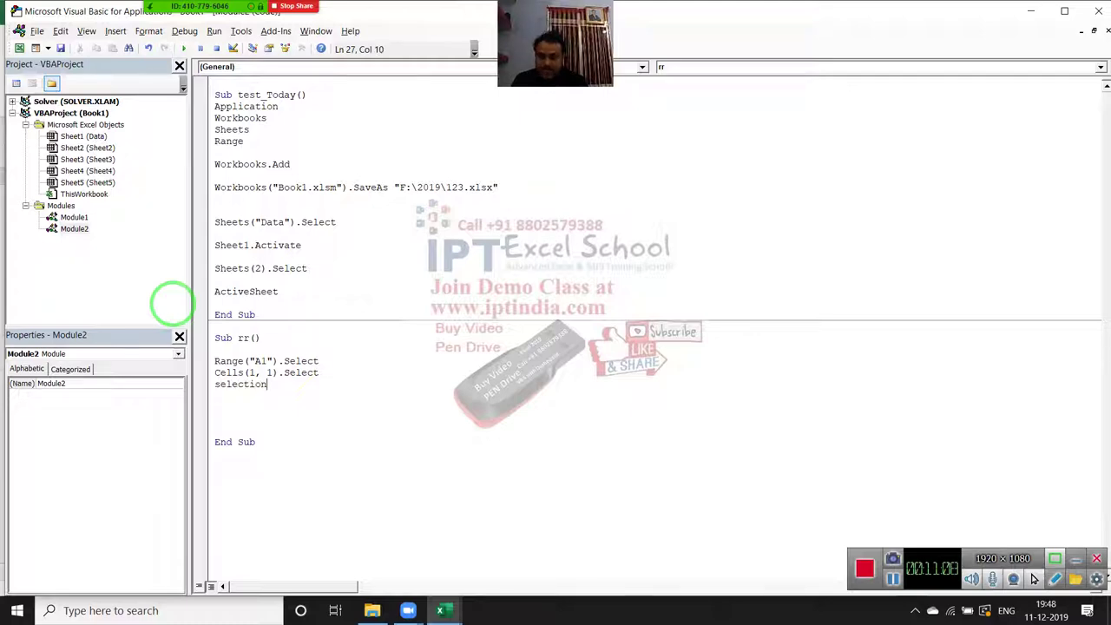
pyautogui.hotkey('alt', 'F11')
pyautogui.moveTo(61, 175); pyautogui.dragTo(338, 343)
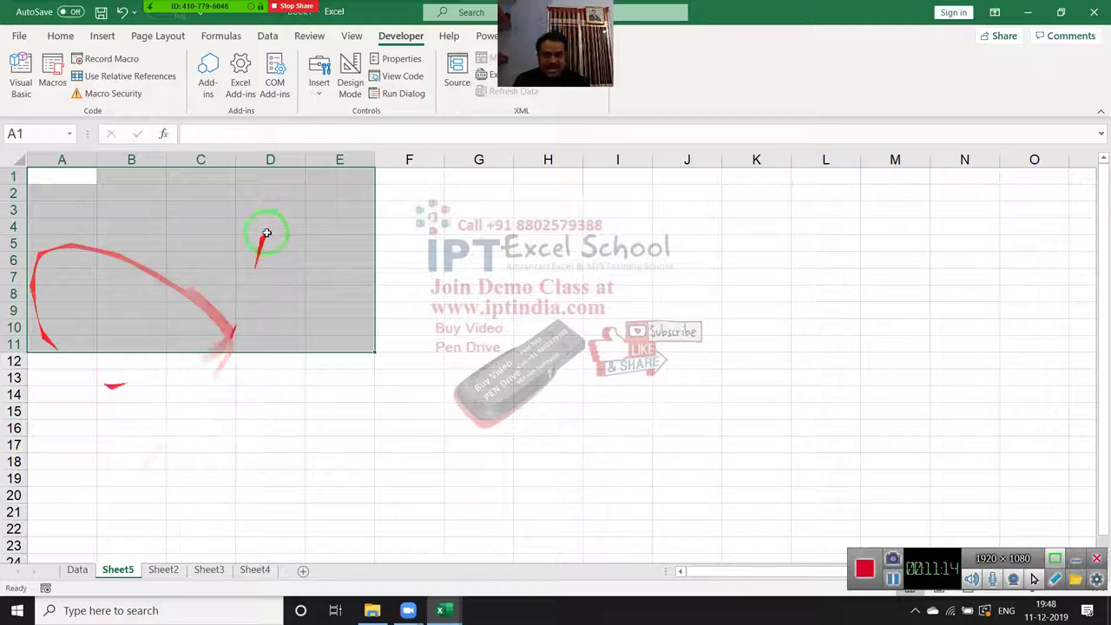
pyautogui.hotkey('alt', 'F11')
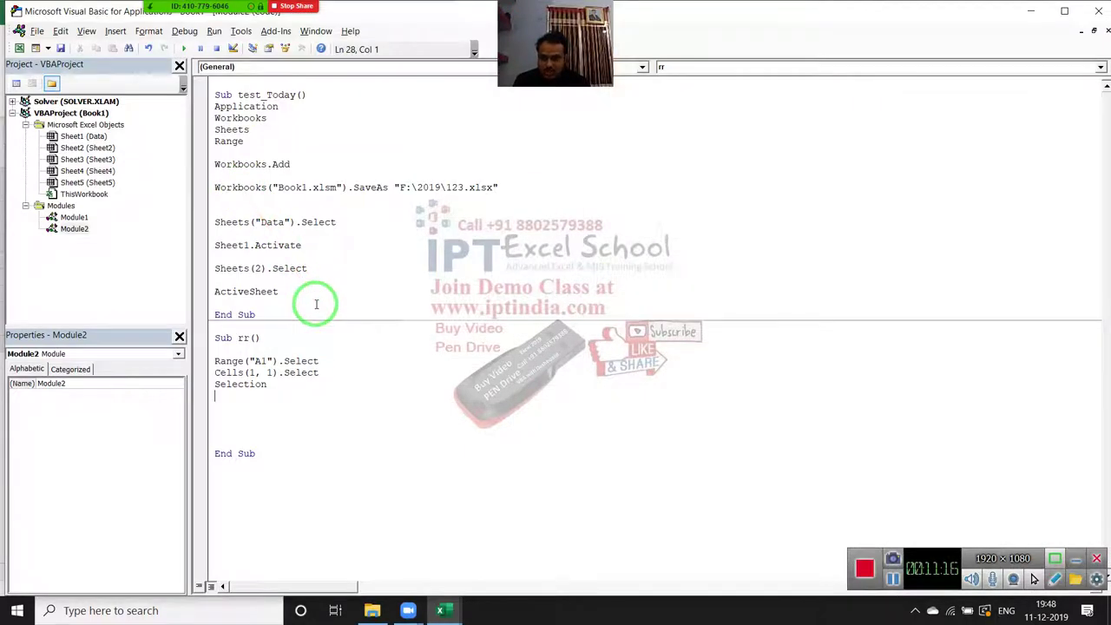
# Step: Type an ActiveCell line, showing the active cell A1 with a cancelled test entry
pyautogui.write('activec')
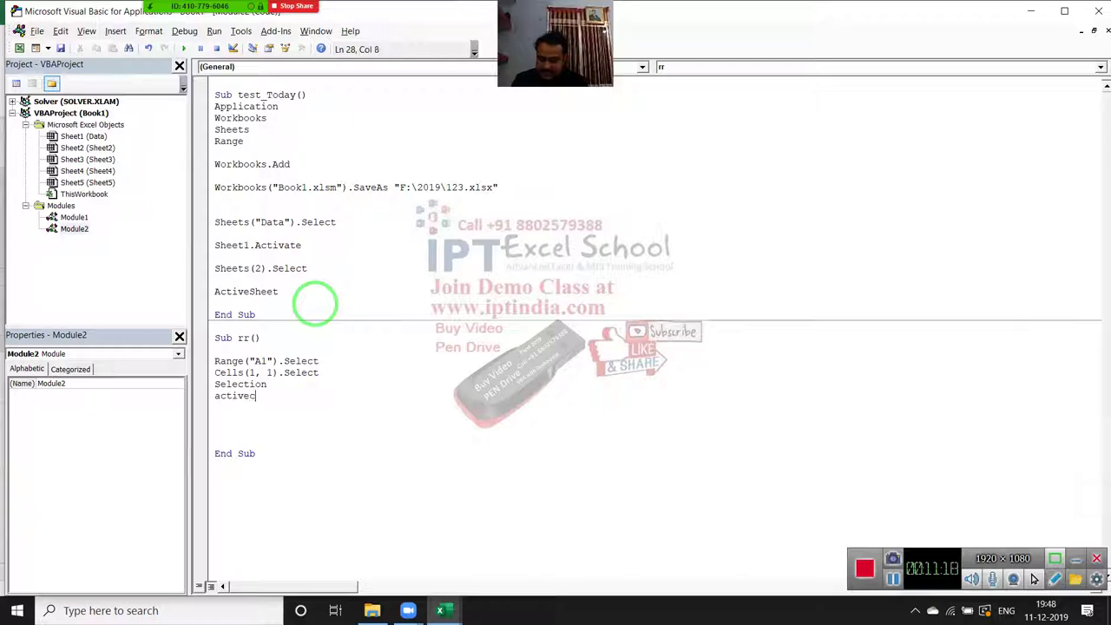
pyautogui.write('ell')
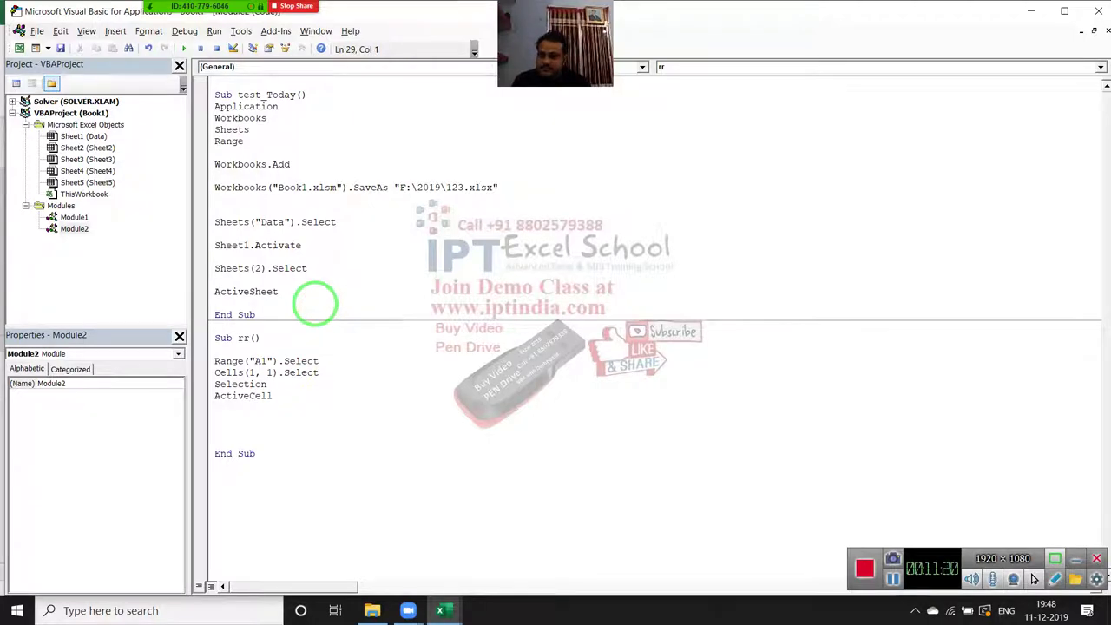
pyautogui.hotkey('alt', 'F11')
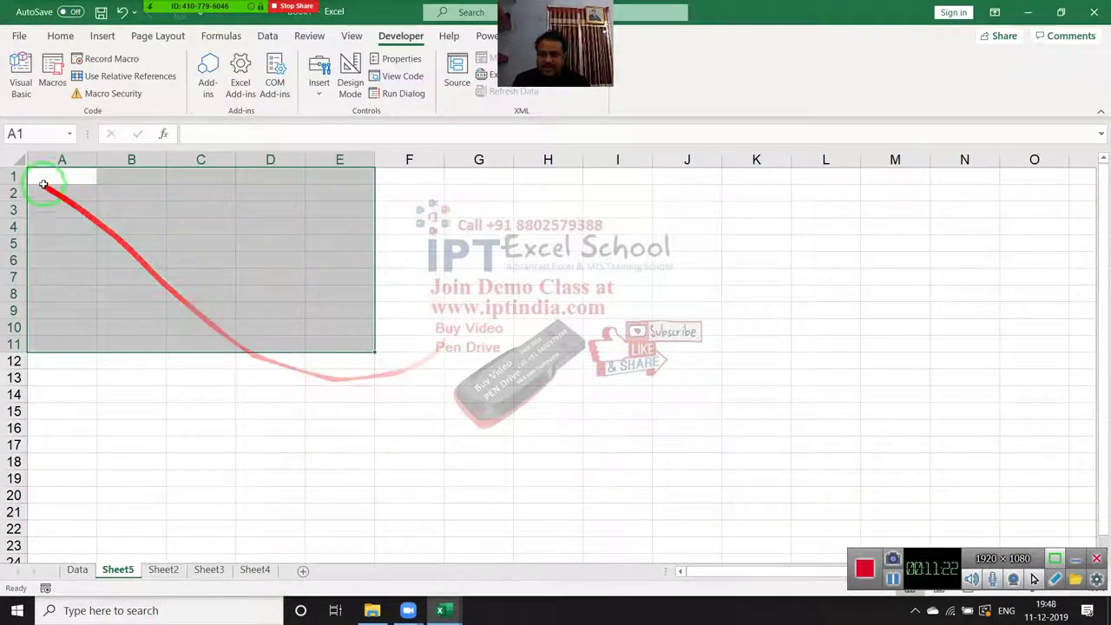
pyautogui.write('as')
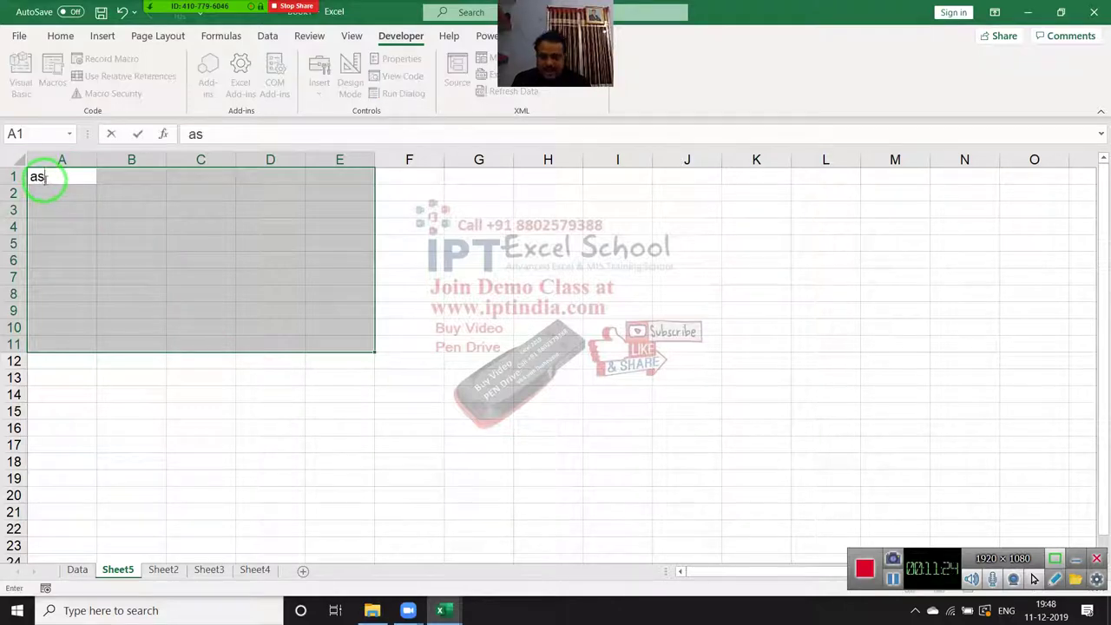
pyautogui.write('dsa')
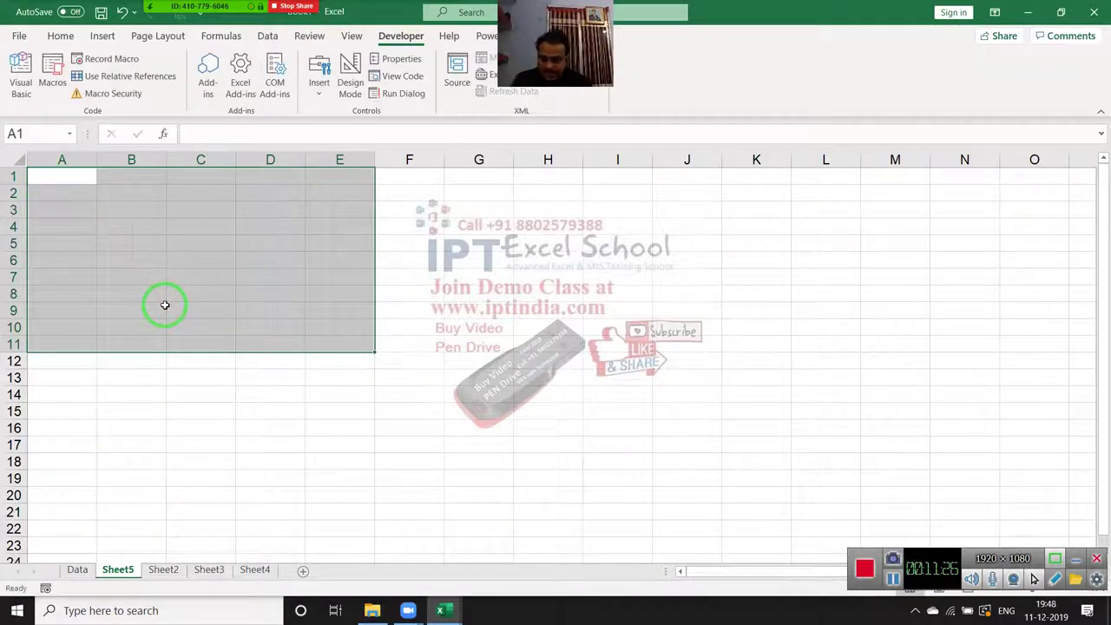
pyautogui.press('Return')
pyautogui.hotkey('alt', 'F11')
# Step: Compare the rr statements with a selected range, making A2 then A1 the active cell
pyautogui.moveTo(217, 375); pyautogui.dragTo(208, 349)
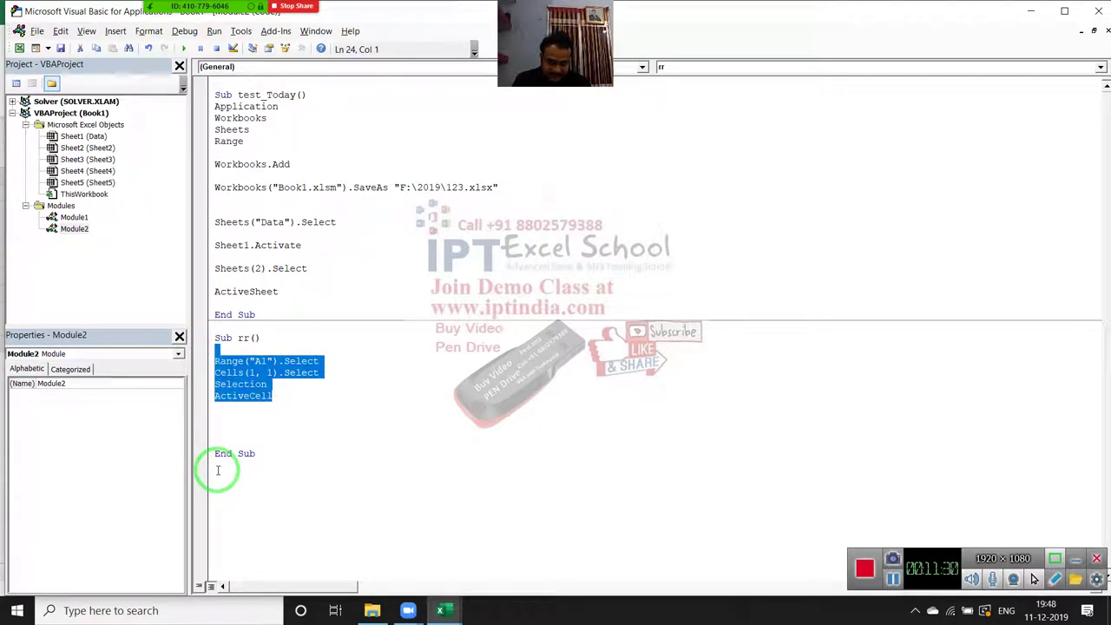
pyautogui.click(217, 430)
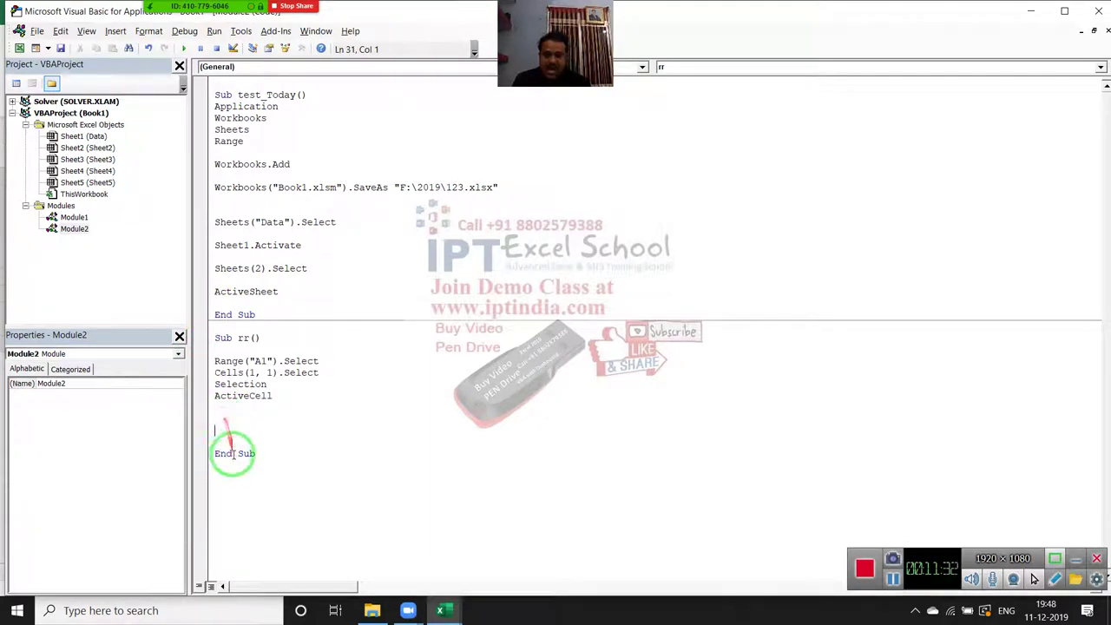
pyautogui.hotkey('alt', 'F11')
pyautogui.moveTo(288, 449); pyautogui.dragTo(84, 182)
pyautogui.click(80, 188)
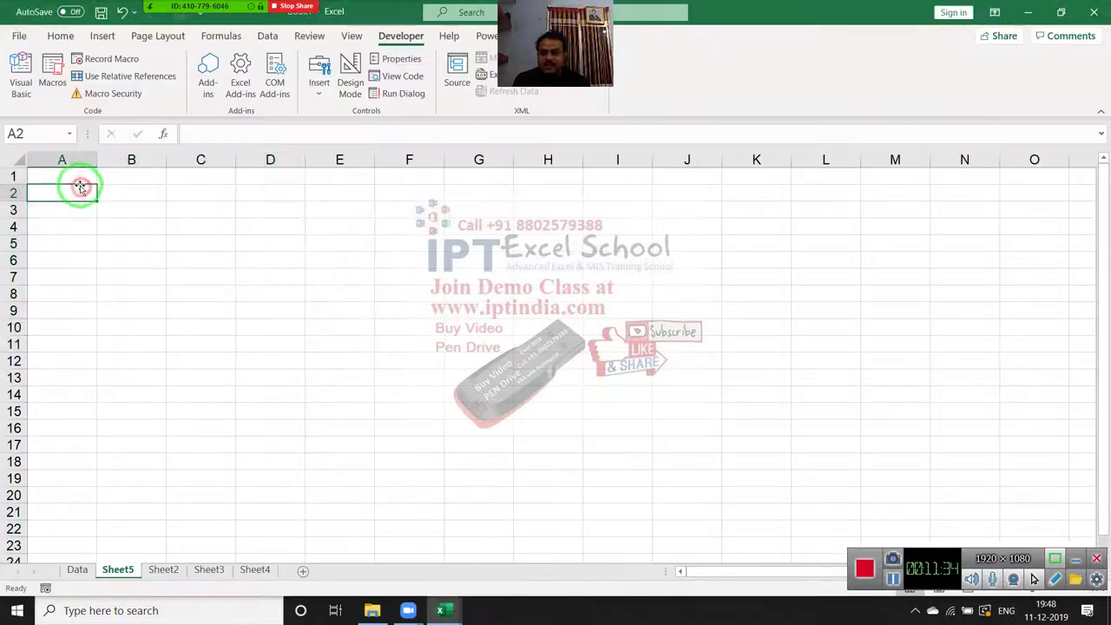
pyautogui.click(75, 177)
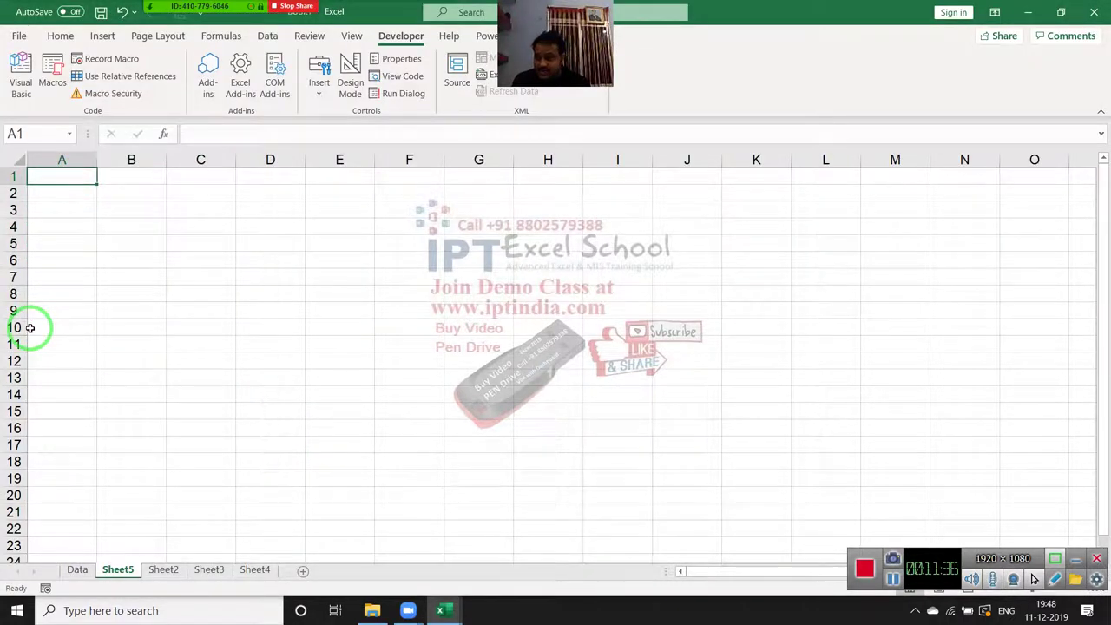
pyautogui.hotkey('alt', 'F11')
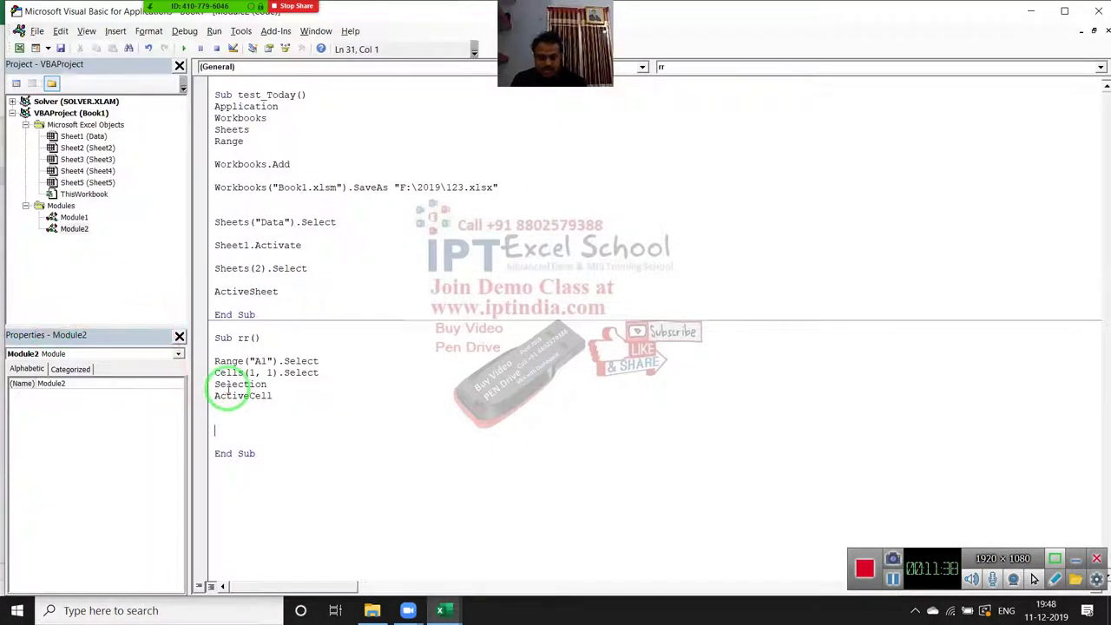
# Step: Add Range("A1").Value = "Name" and Range("B1") = "Roll" lines to Sub rr
pyautogui.write('range')
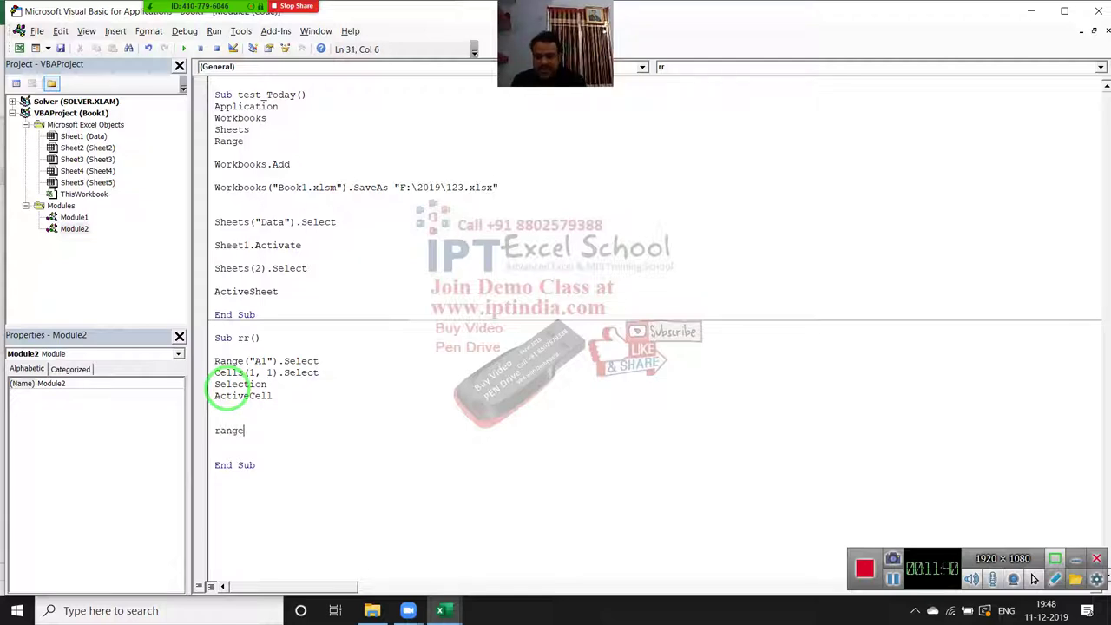
pyautogui.write('(')
pyautogui.write('A')
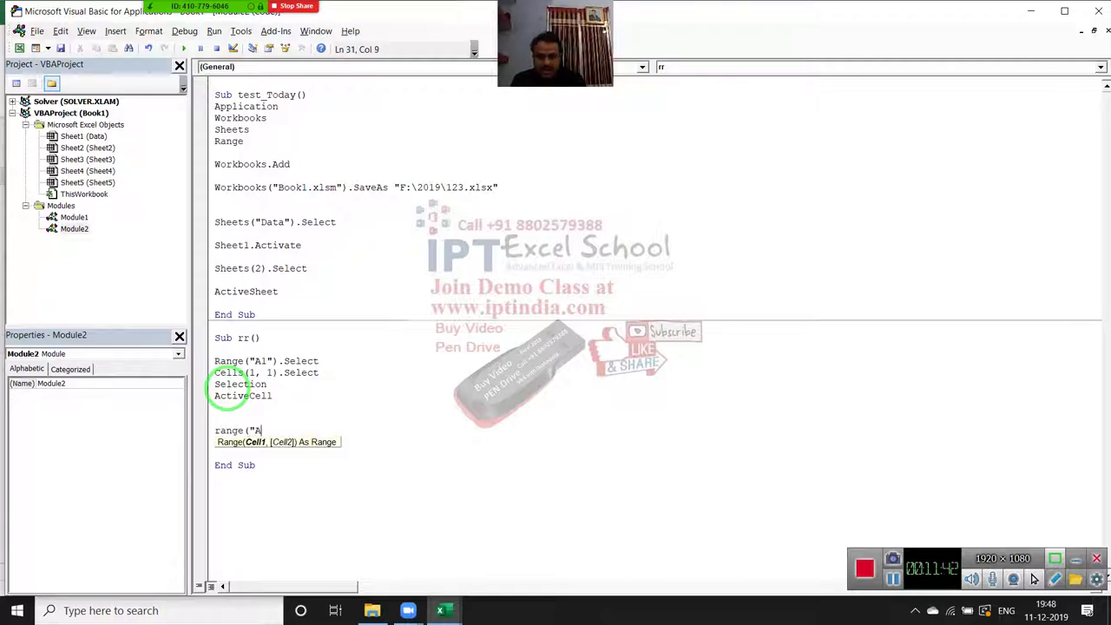
pyautogui.write('1").v')
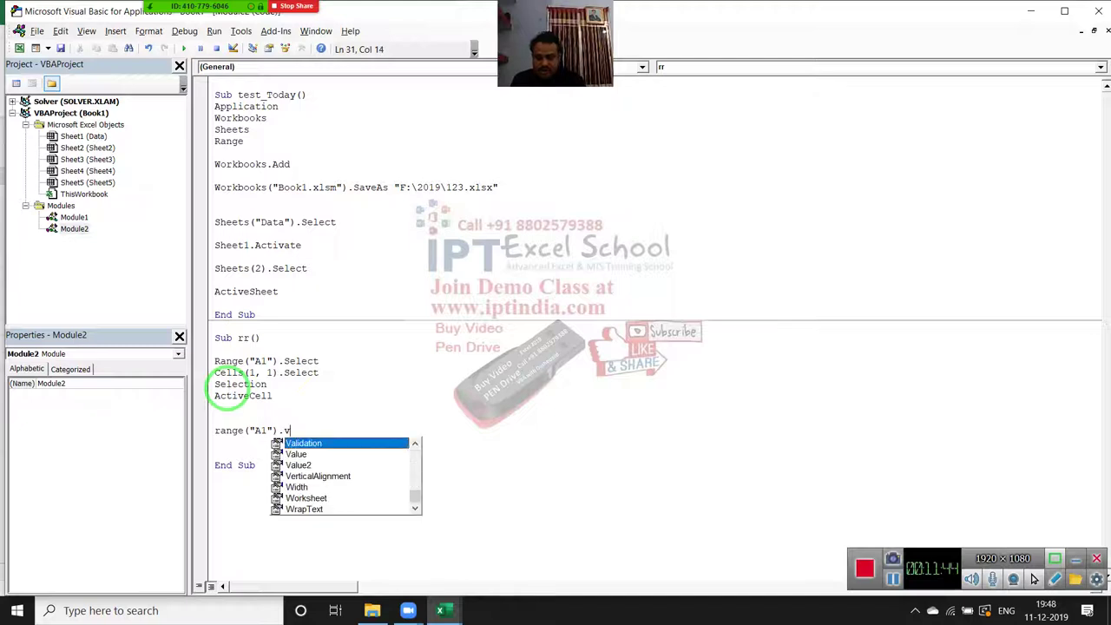
pyautogui.write('alue="')
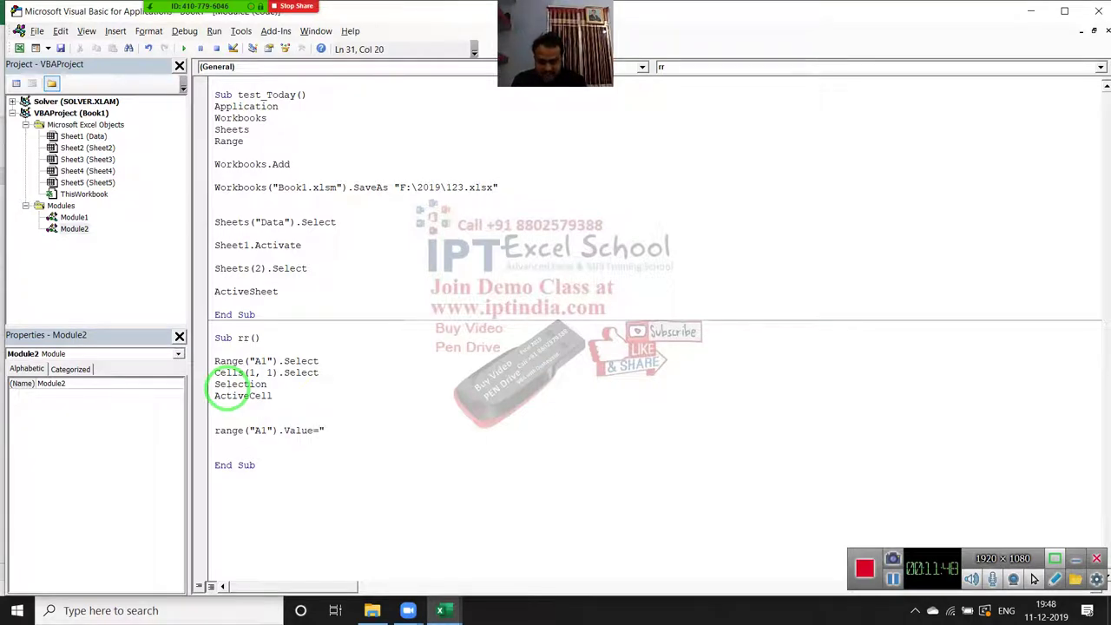
pyautogui.write('Name')
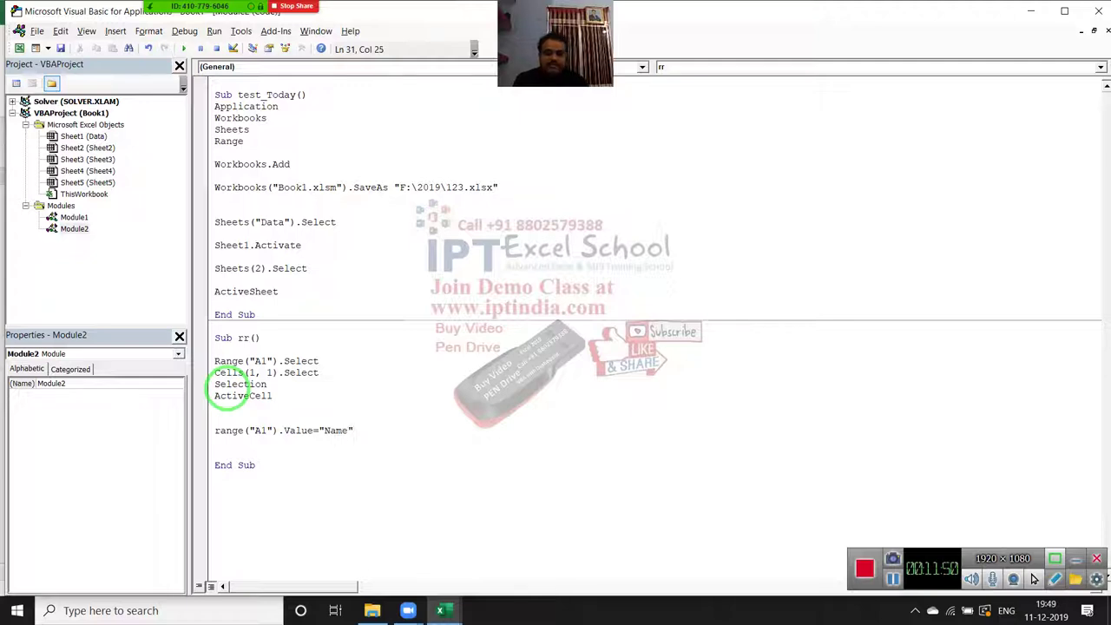
pyautogui.press('Return')
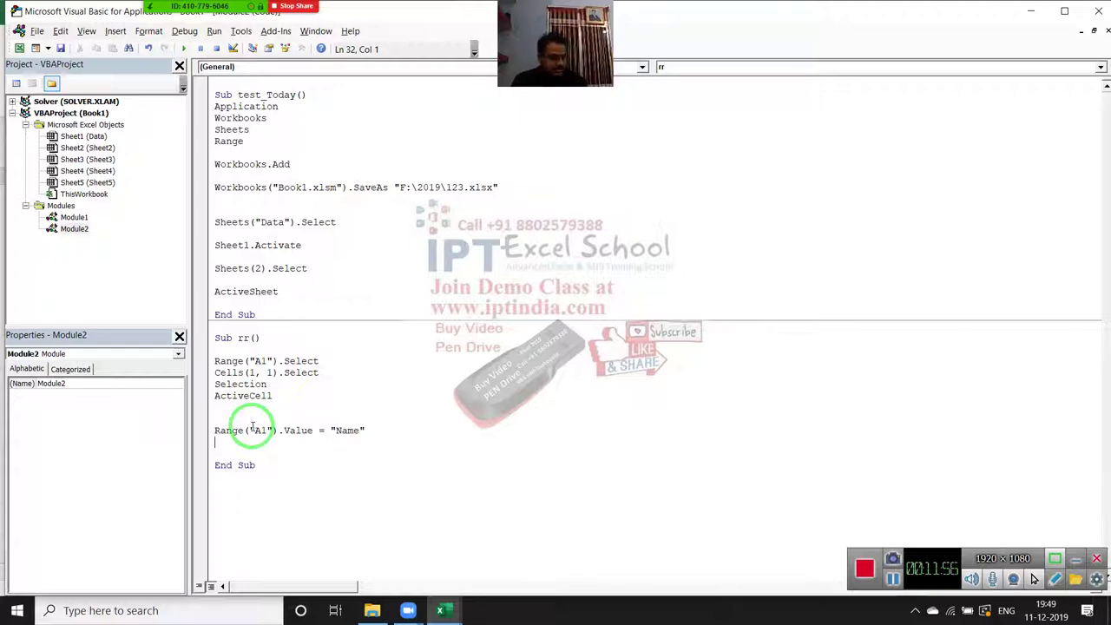
pyautogui.write('ra')
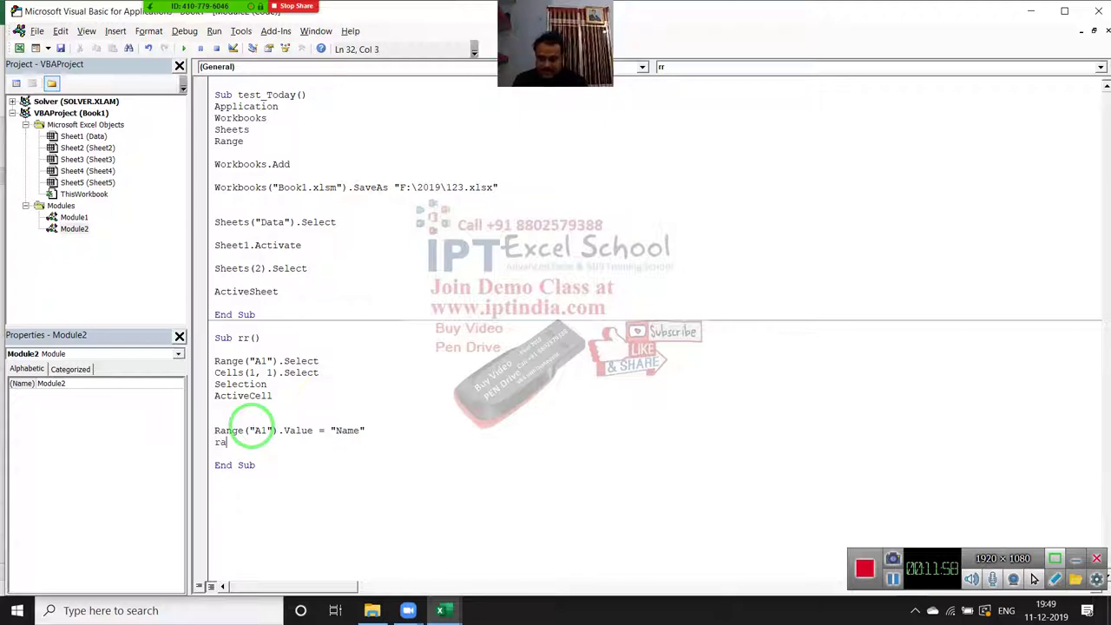
pyautogui.write('nge("A')
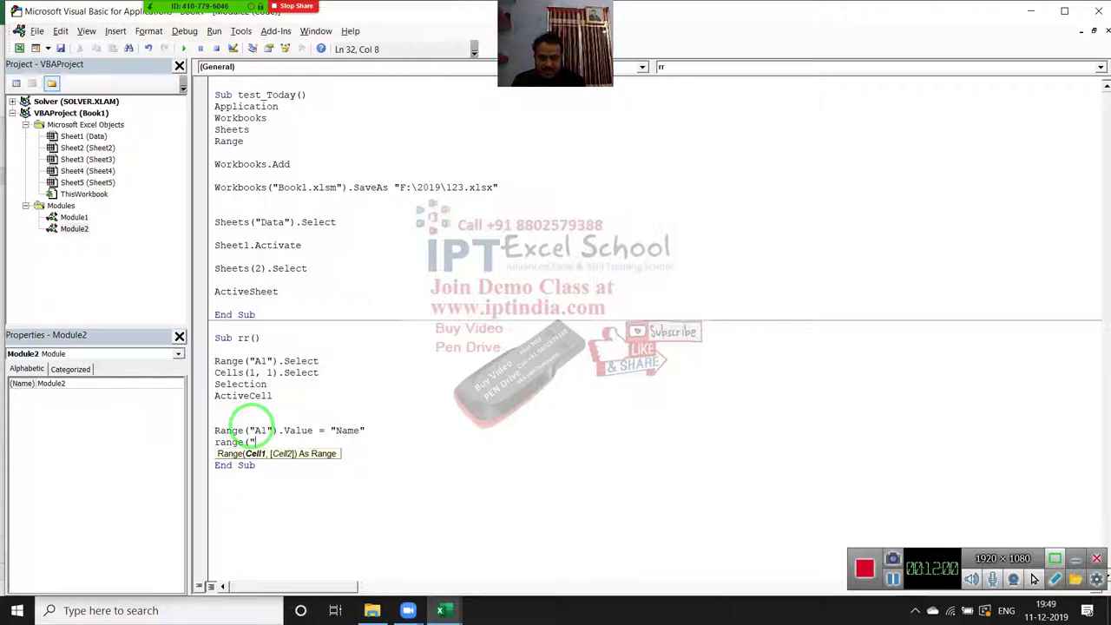
pyautogui.write('1')
pyautogui.press('BackSpace')
pyautogui.write('1"')
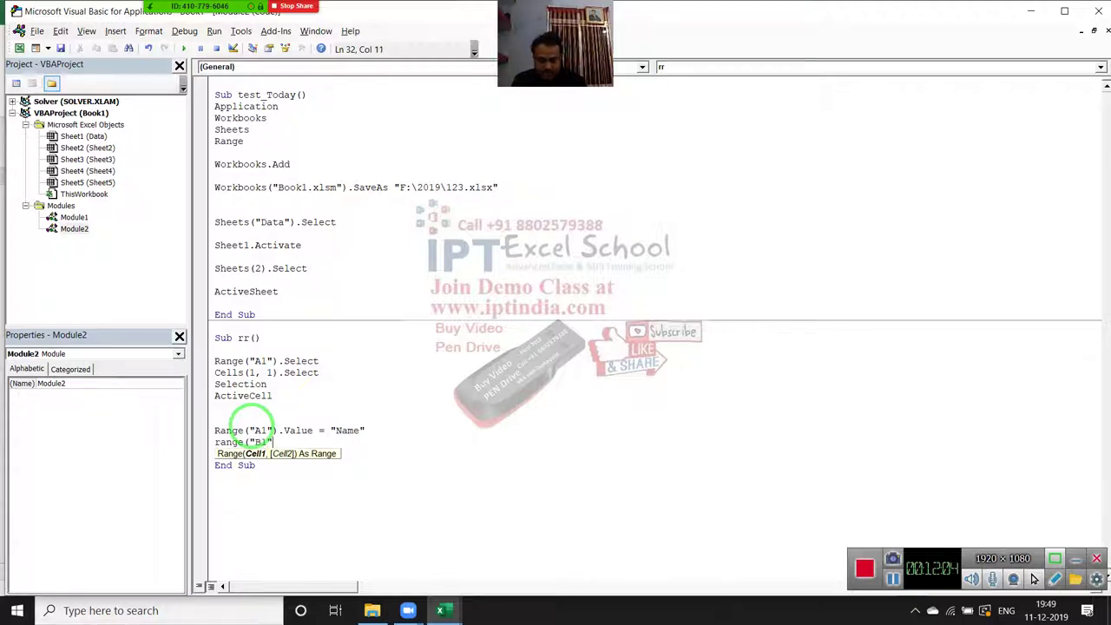
pyautogui.write(').')
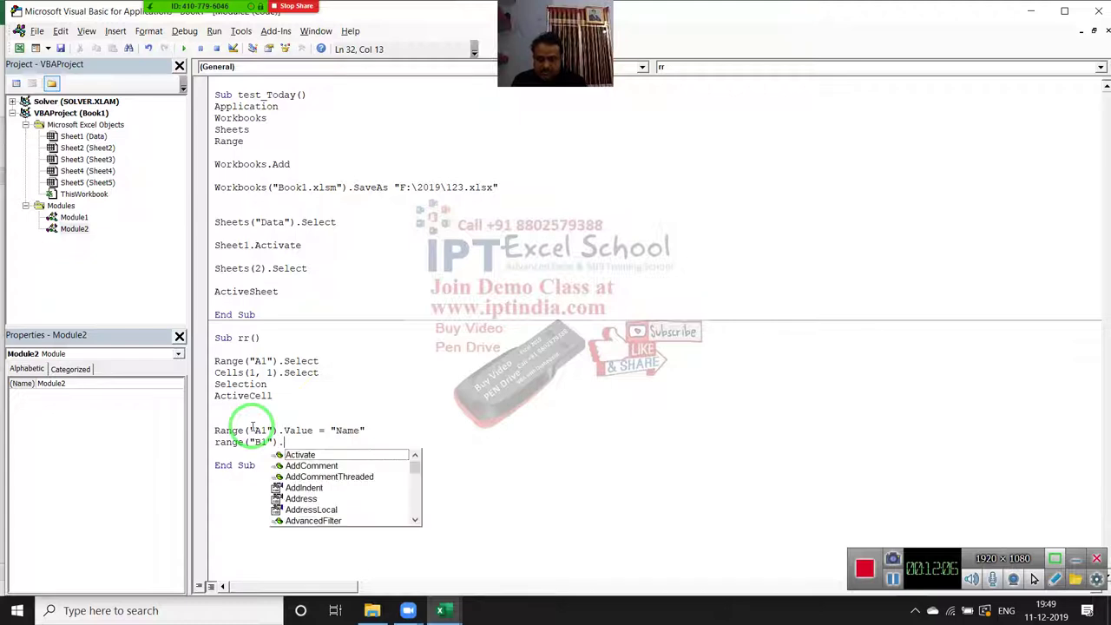
pyautogui.write('Va')
pyautogui.press('Escape')
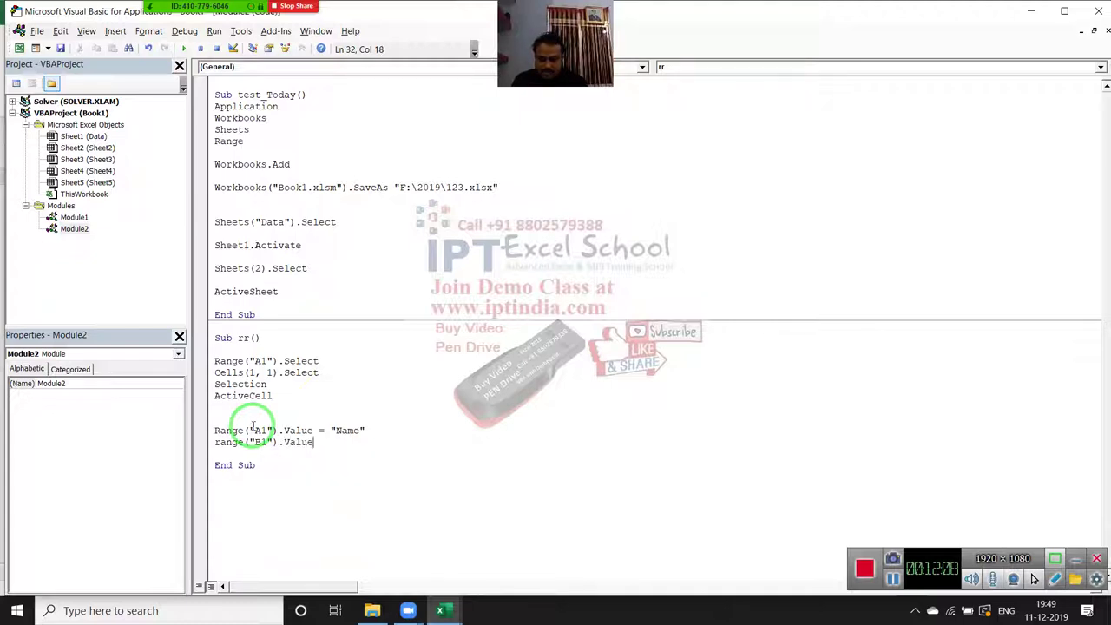
pyautogui.write('l')
pyautogui.press('BackSpace')
pyautogui.press('BackSpace')
pyautogui.press('BackSpace')
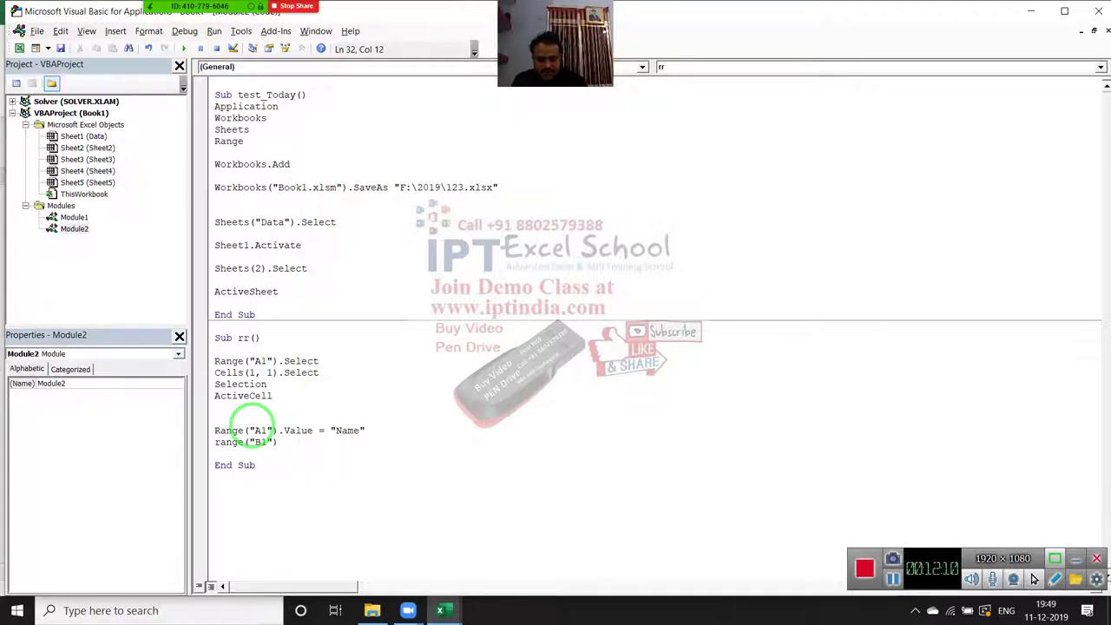
pyautogui.write('="roll')
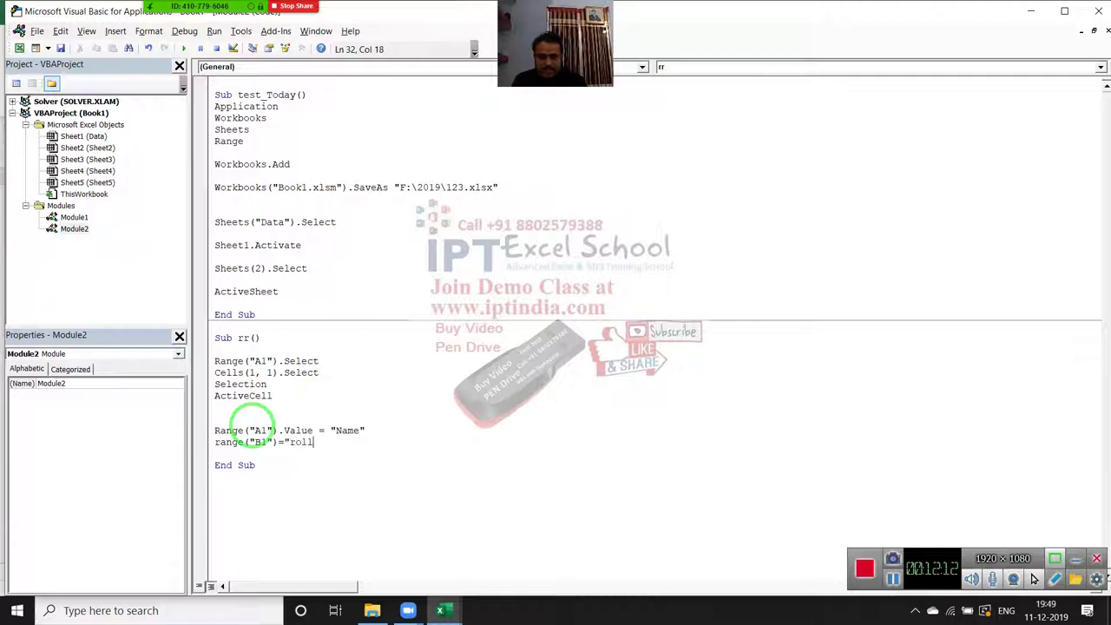
pyautogui.press('BackSpace')
pyautogui.press('BackSpace')
pyautogui.press('BackSpace')
pyautogui.press('BackSpace')
pyautogui.write('Ro')
pyautogui.press('Return')
pyautogui.write('ra')
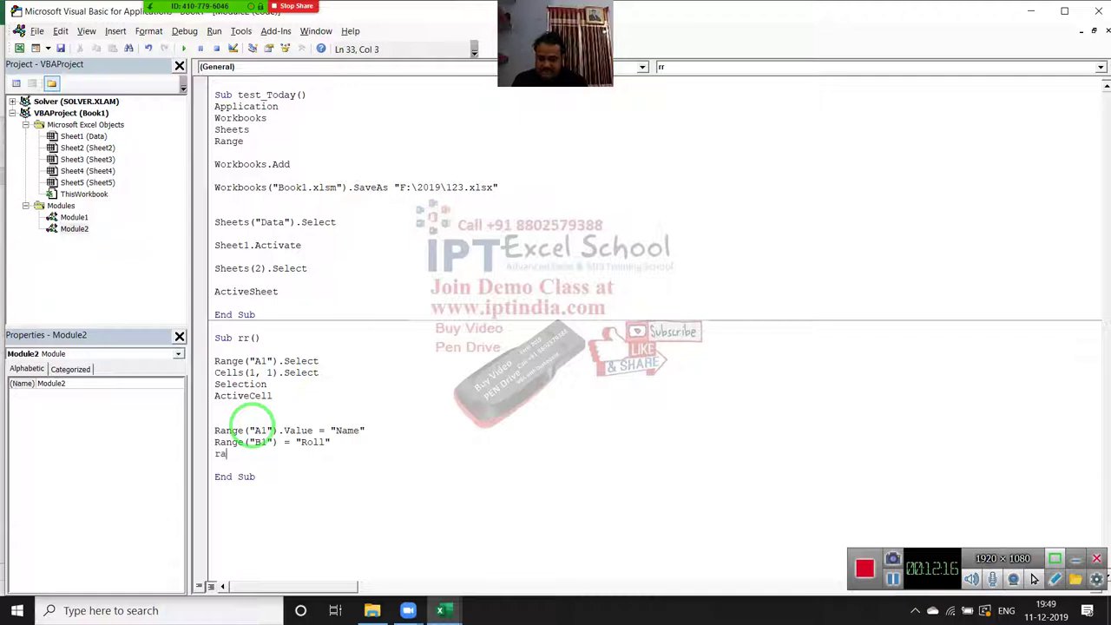
# Step: Add Range("C1").Formula = "Marks" and leave blank lines above End Sub
pyautogui.write('nge("C')
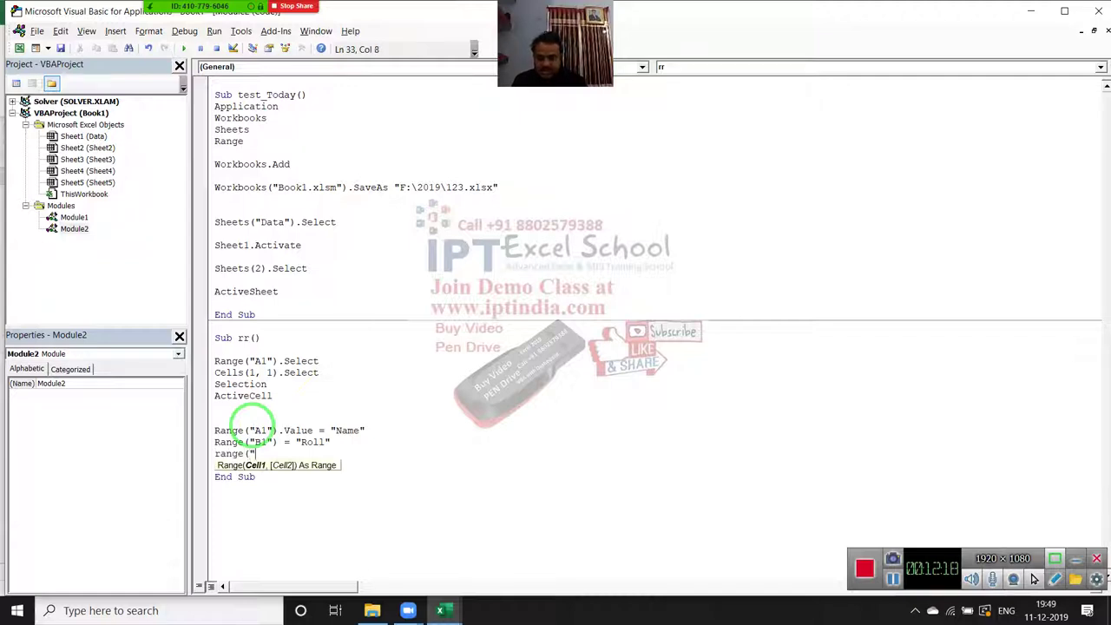
pyautogui.write('1")')
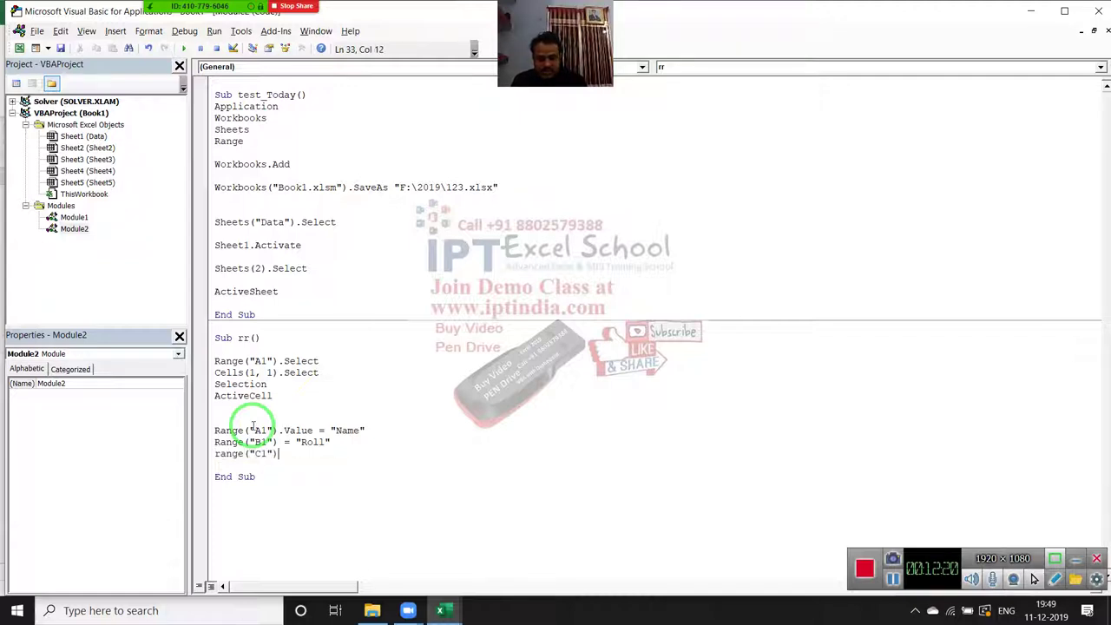
pyautogui.write(',')
pyautogui.press('BackSpace')
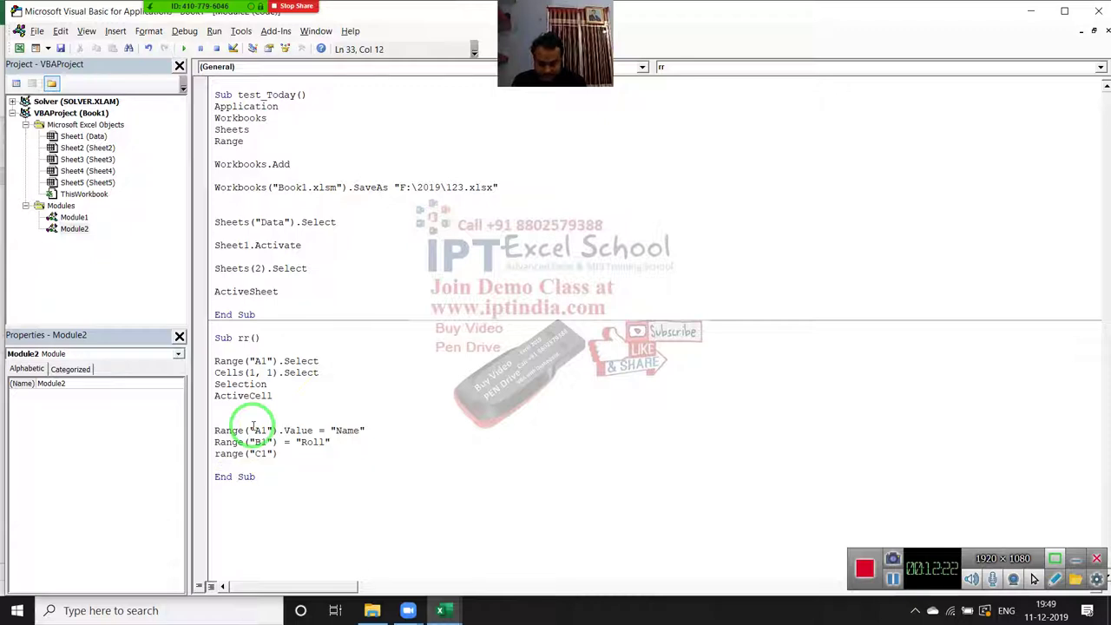
pyautogui.write('.fo')
pyautogui.write('r')
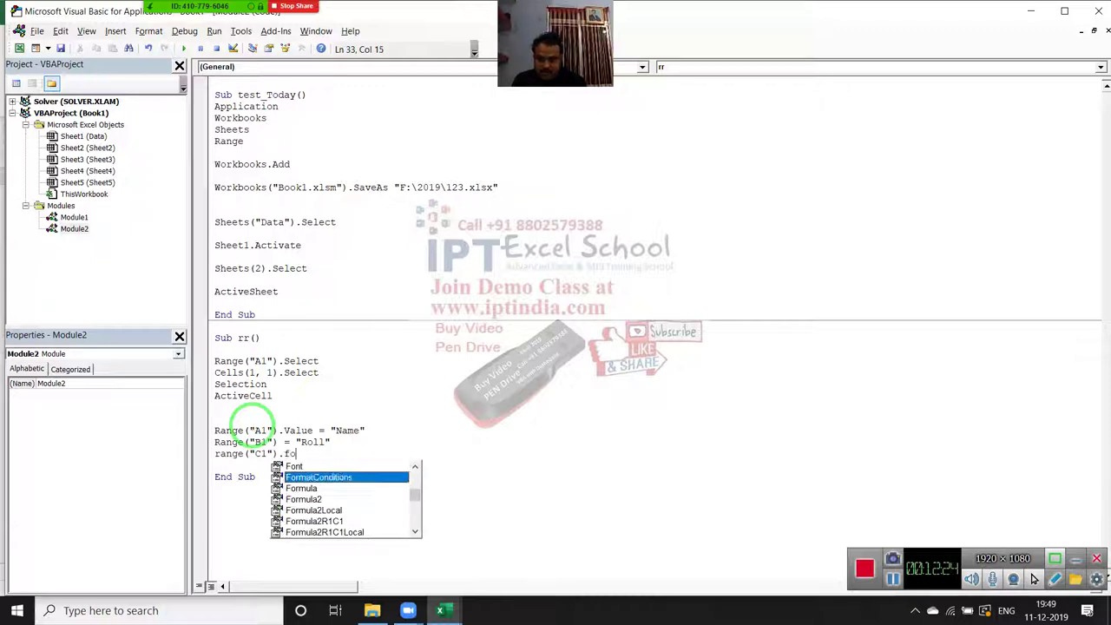
pyautogui.write('mu')
pyautogui.press('Tab')
pyautogui.write('=')
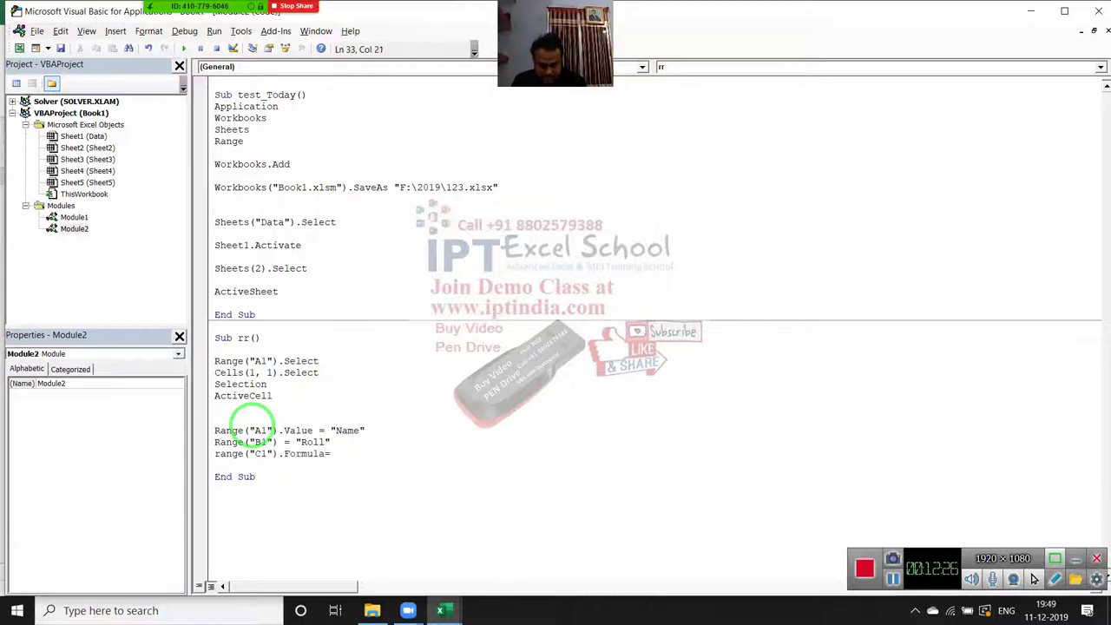
pyautogui.write('"Mar')
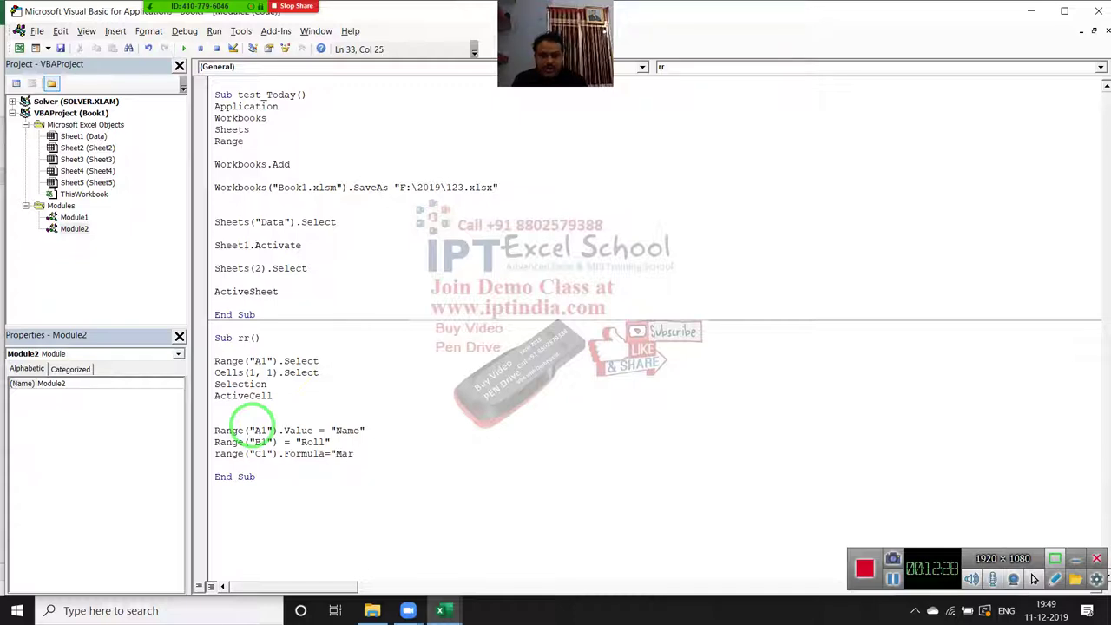
pyautogui.write('ks')
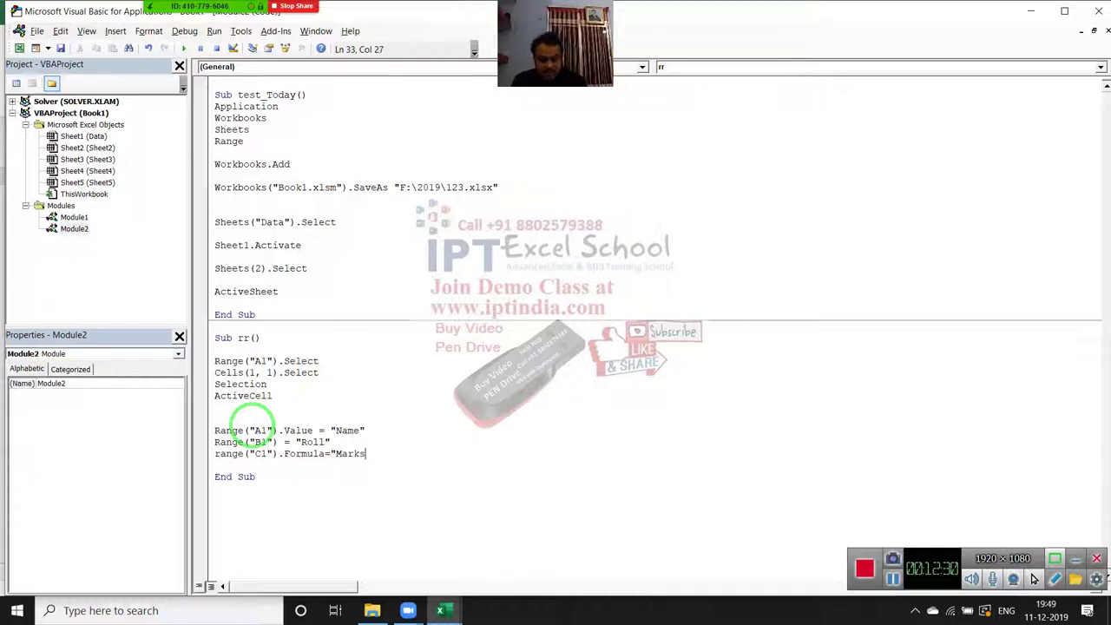
pyautogui.press('Return')
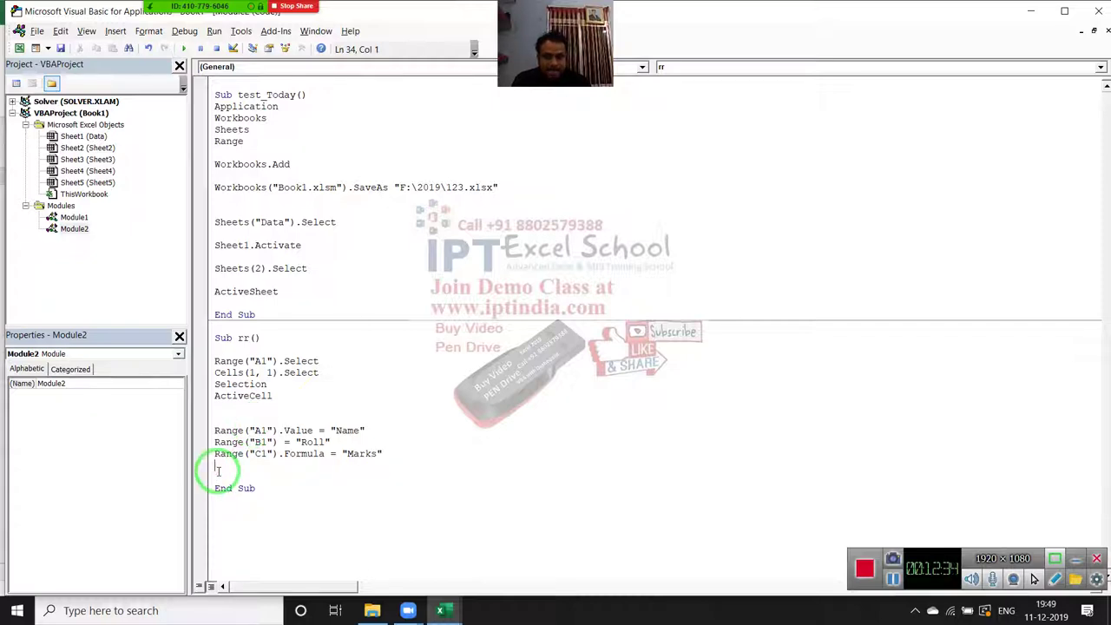
pyautogui.press('Return')
pyautogui.press('Return')
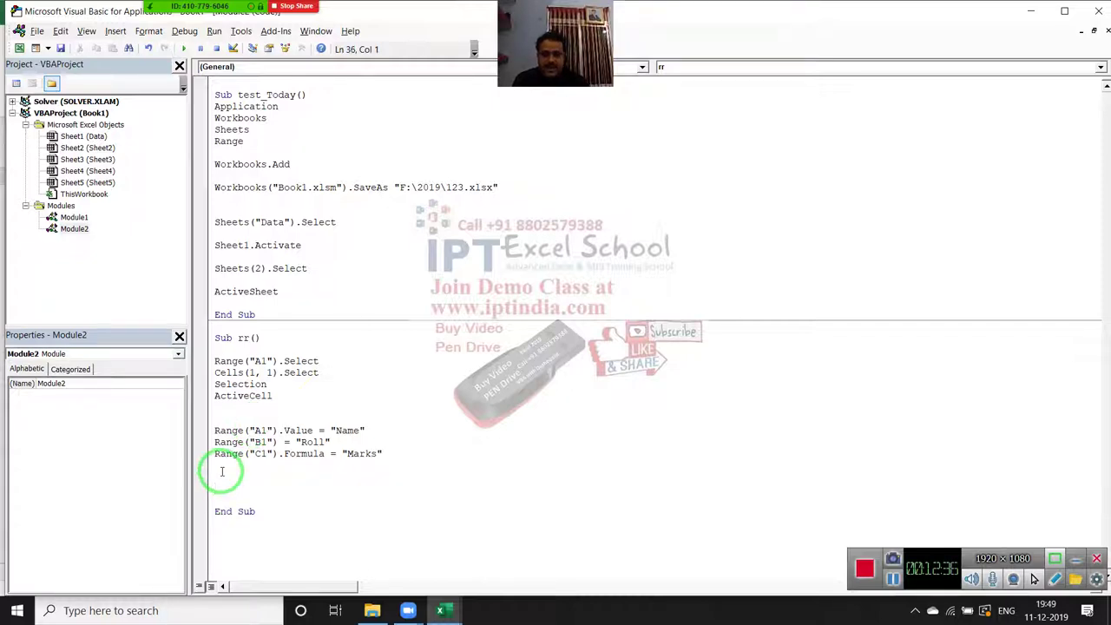
# Step: Enter the sample value 85 in cell A2 of Sheet5
pyautogui.click(226, 472)
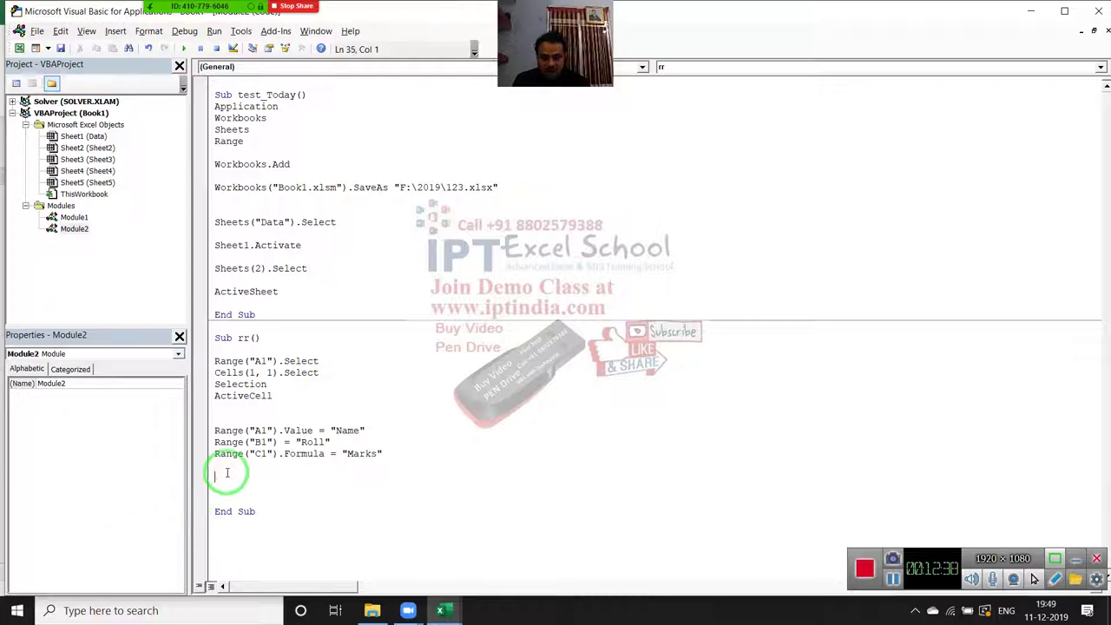
pyautogui.hotkey('alt', 'F11')
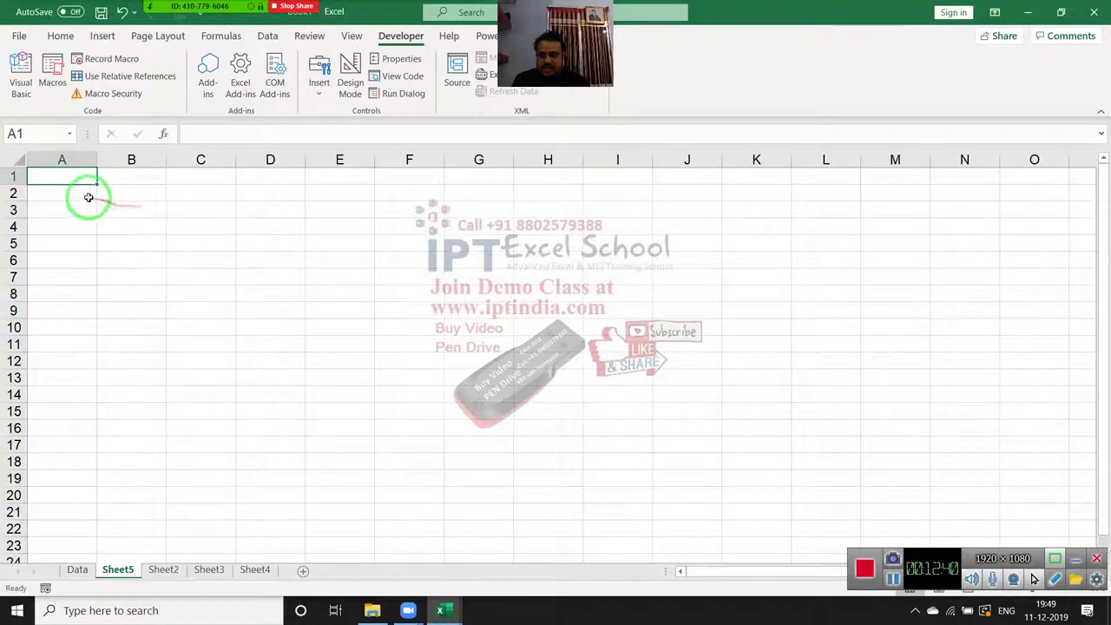
pyautogui.click(88, 198)
pyautogui.write('85')
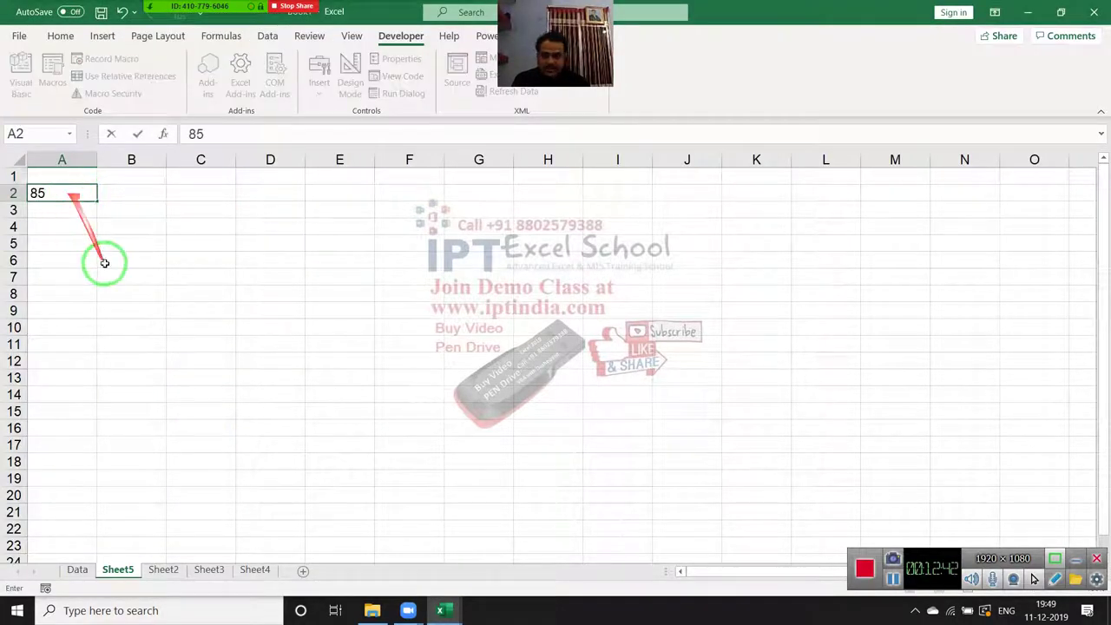
pyautogui.click(104, 263)
pyautogui.click(82, 194)
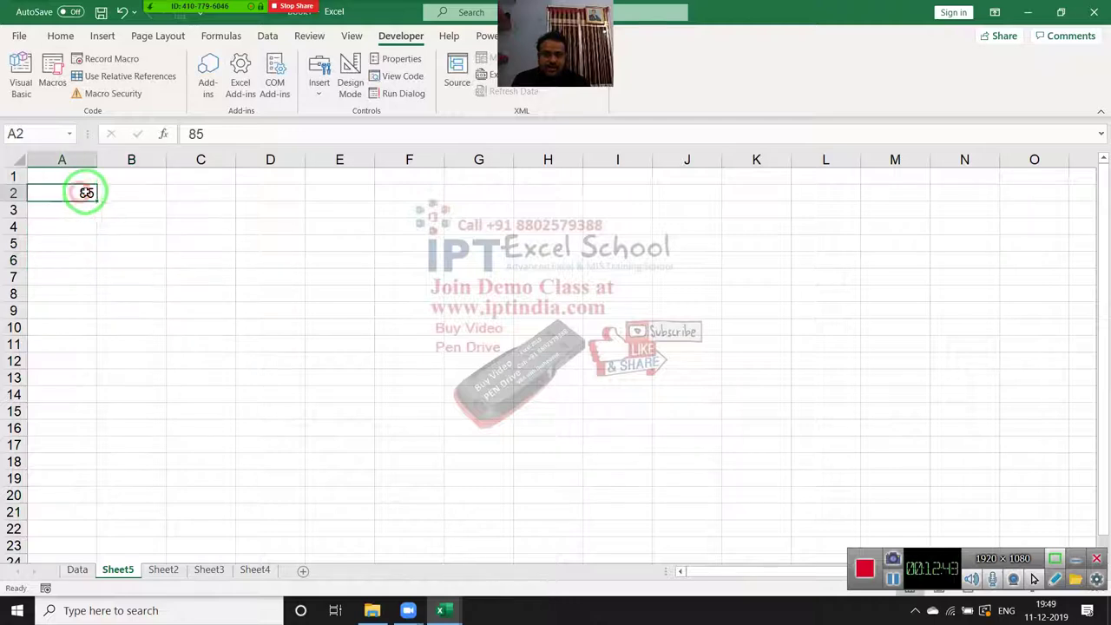
# Step: Select D2 as the destination, then begin a range("A2 statement in Sub rr
pyautogui.click(258, 196)
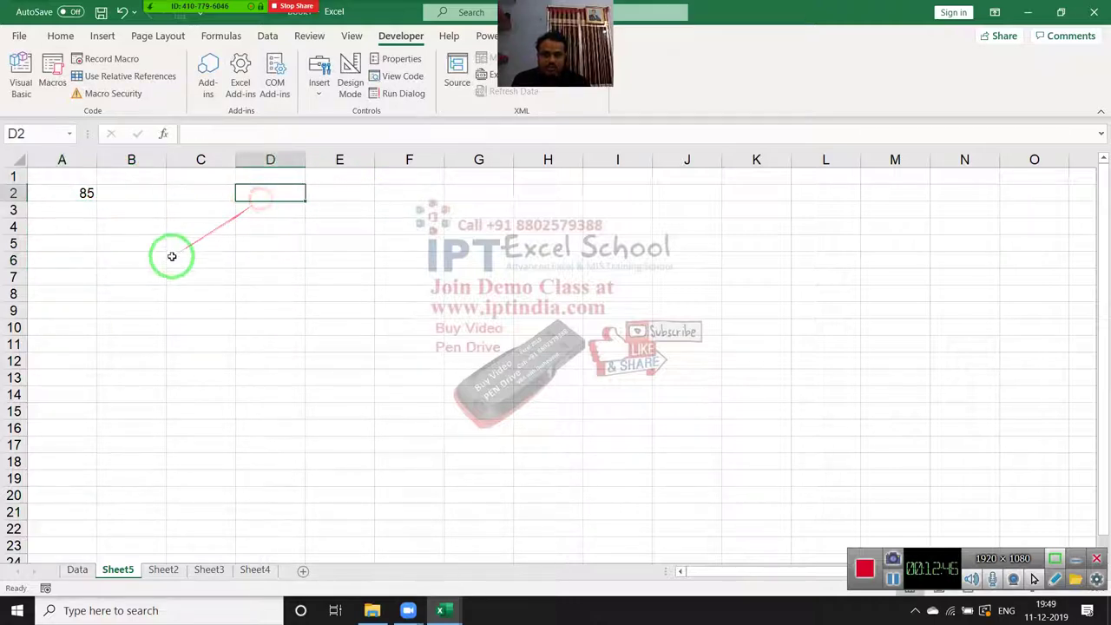
pyautogui.hotkey('alt', 'F11')
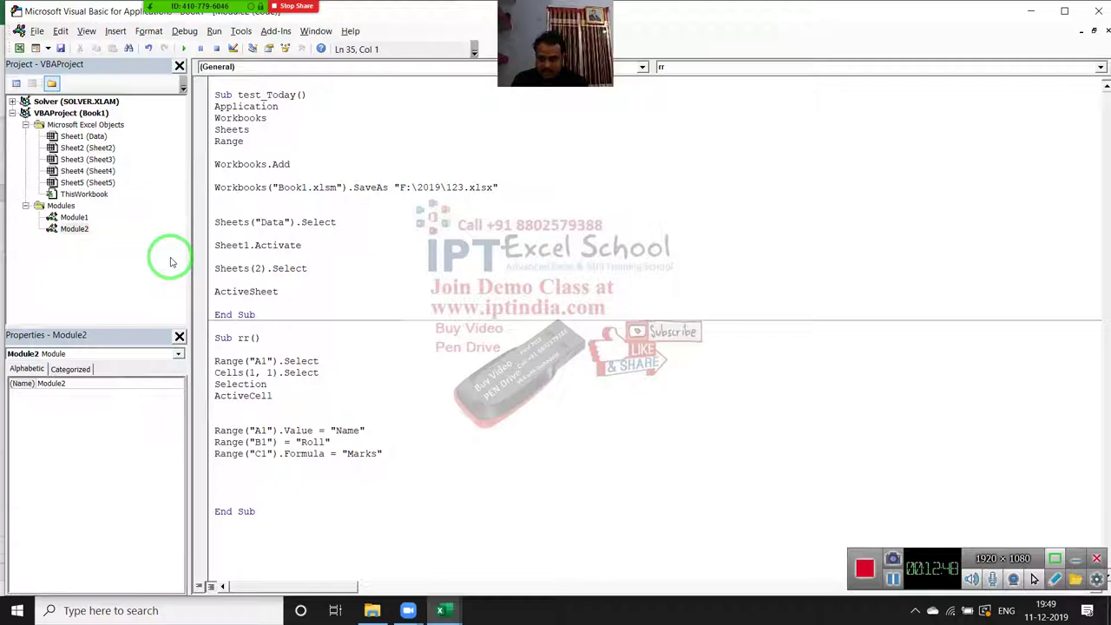
pyautogui.write('range(')
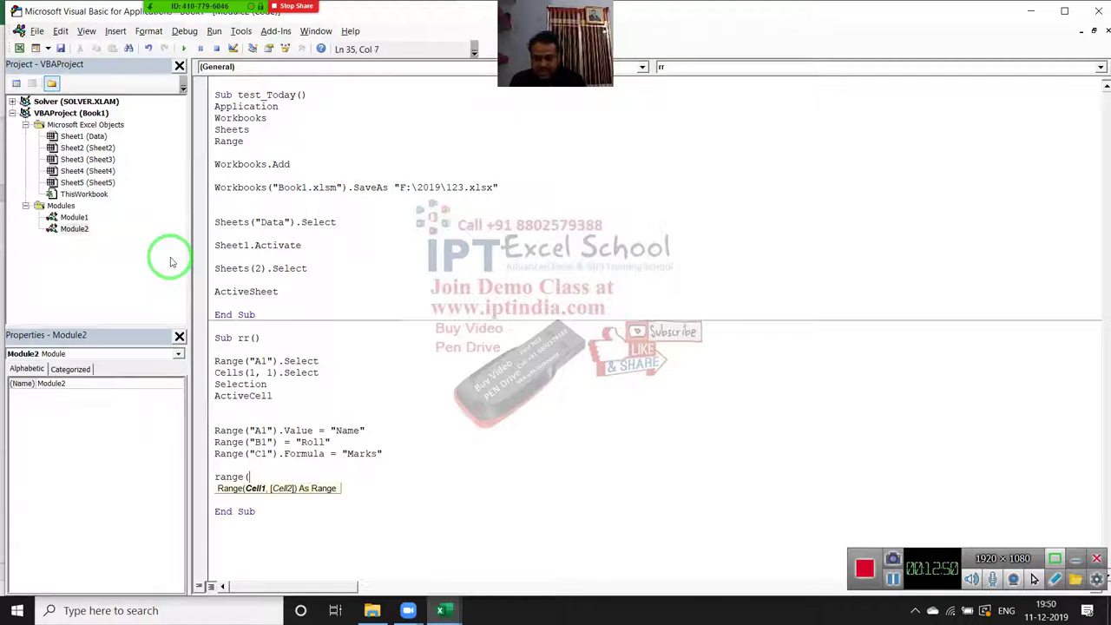
pyautogui.write('"A2')
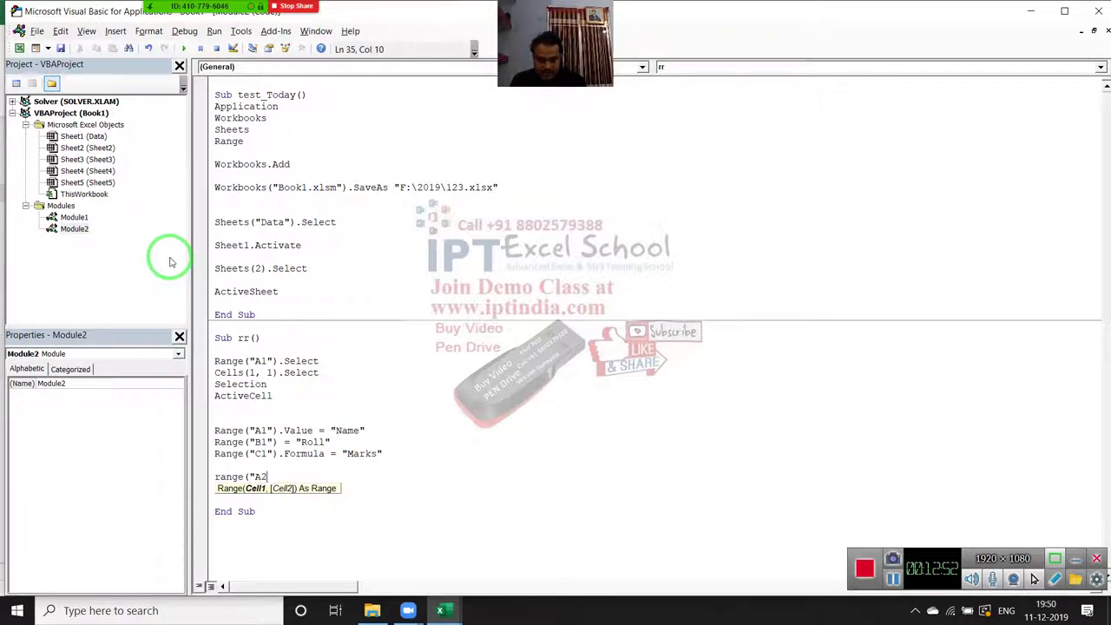
# Step: Write Range("D2").Value = Range("A2").Value in Sub rr, then return to the worksheet
pyautogui.press('BackSpace')
pyautogui.press('BackSpace')
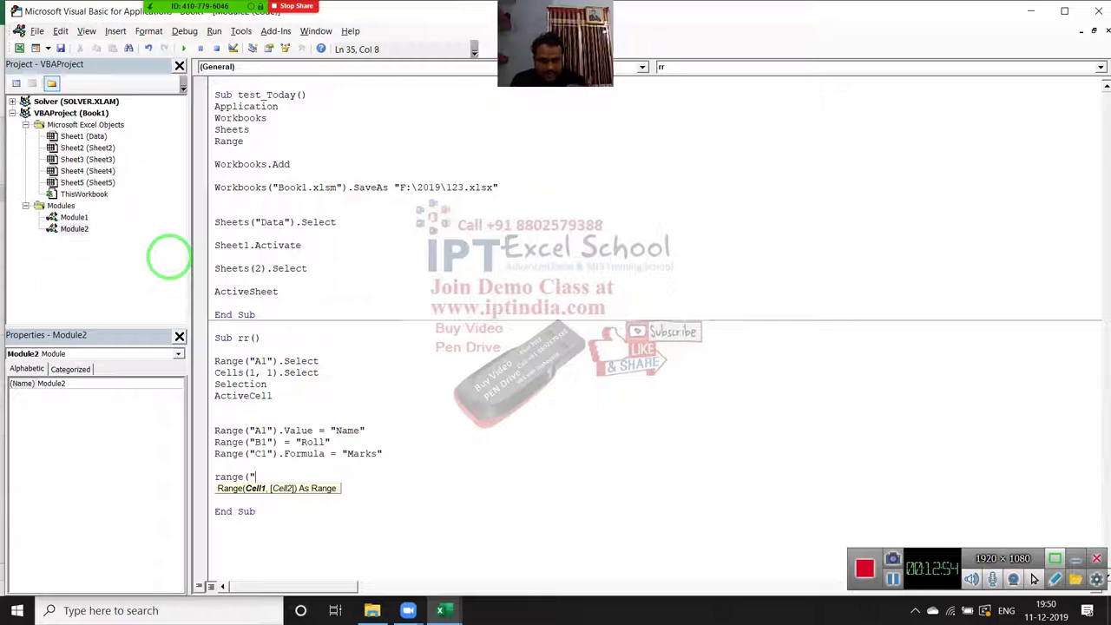
pyautogui.write('D2"')
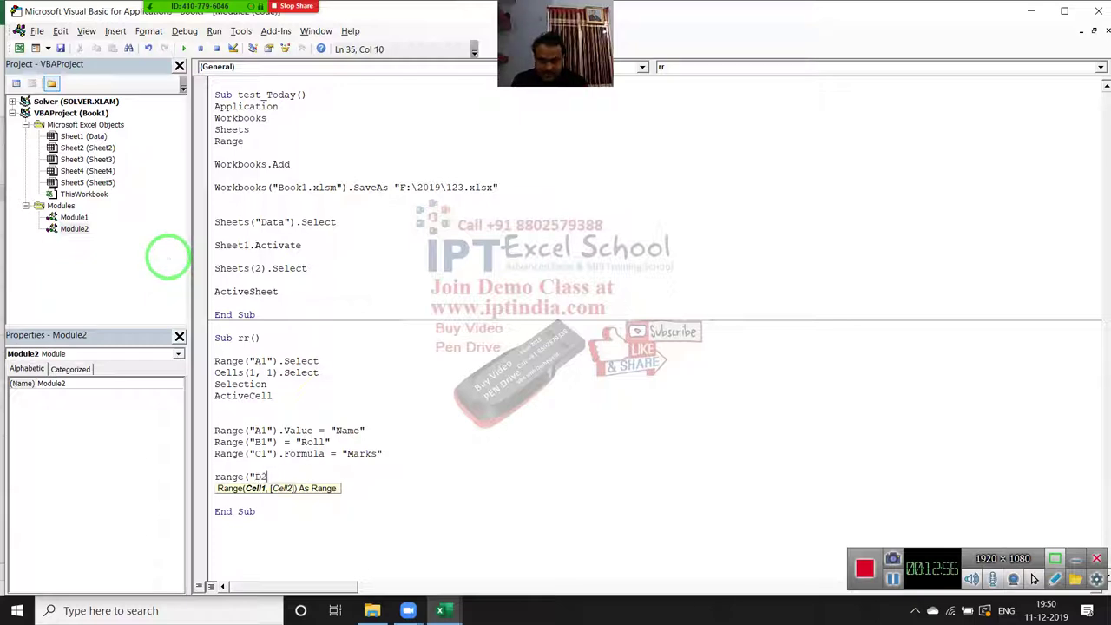
pyautogui.write(').')
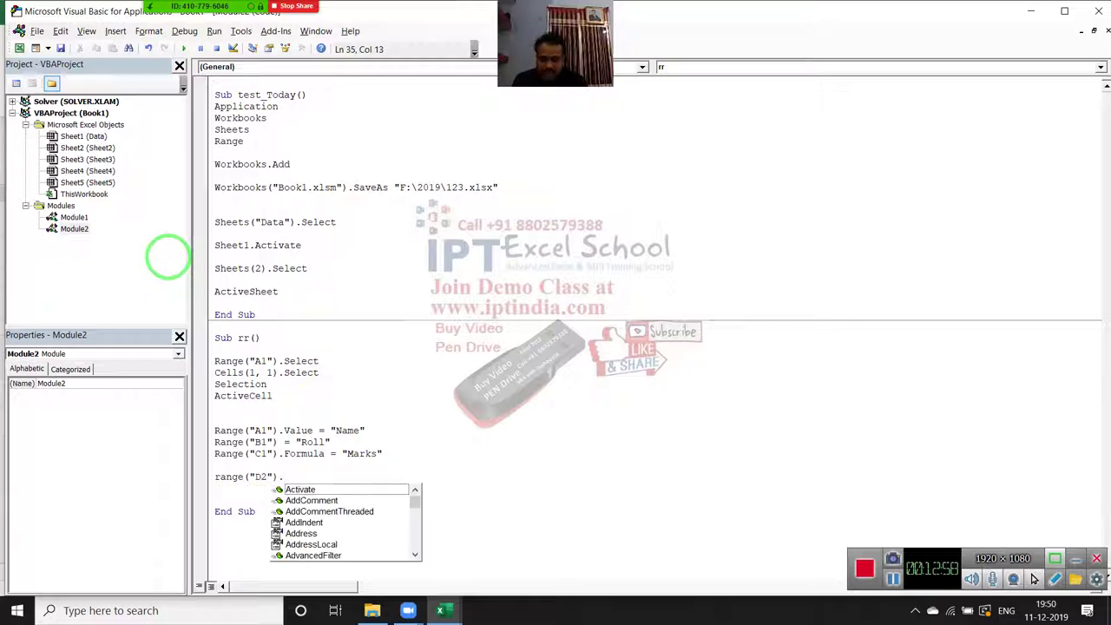
pyautogui.write('v')
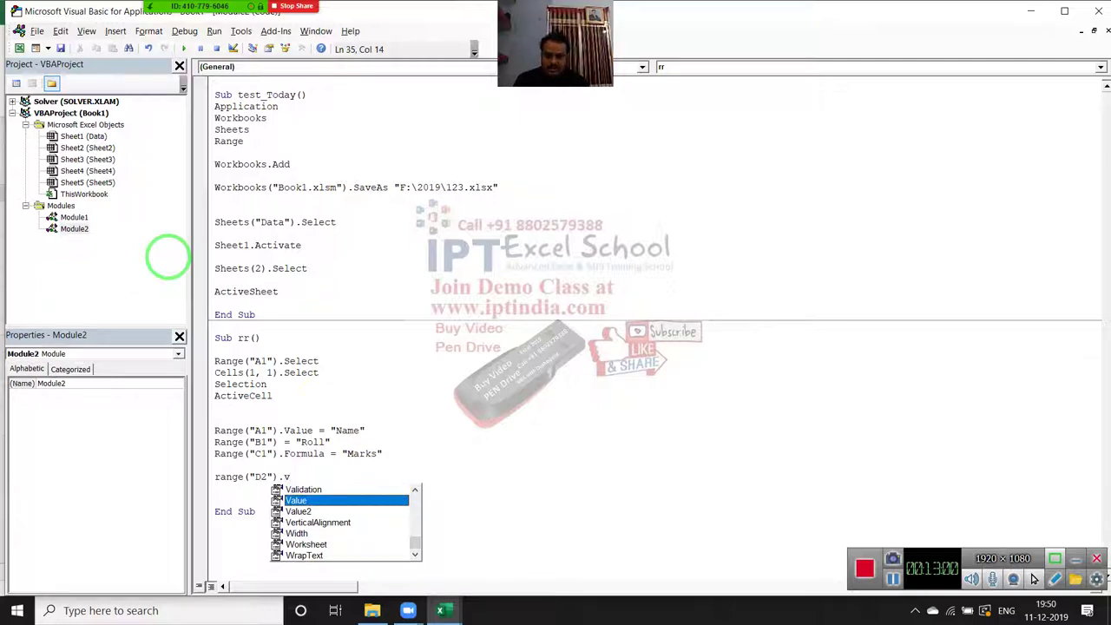
pyautogui.press('Tab')
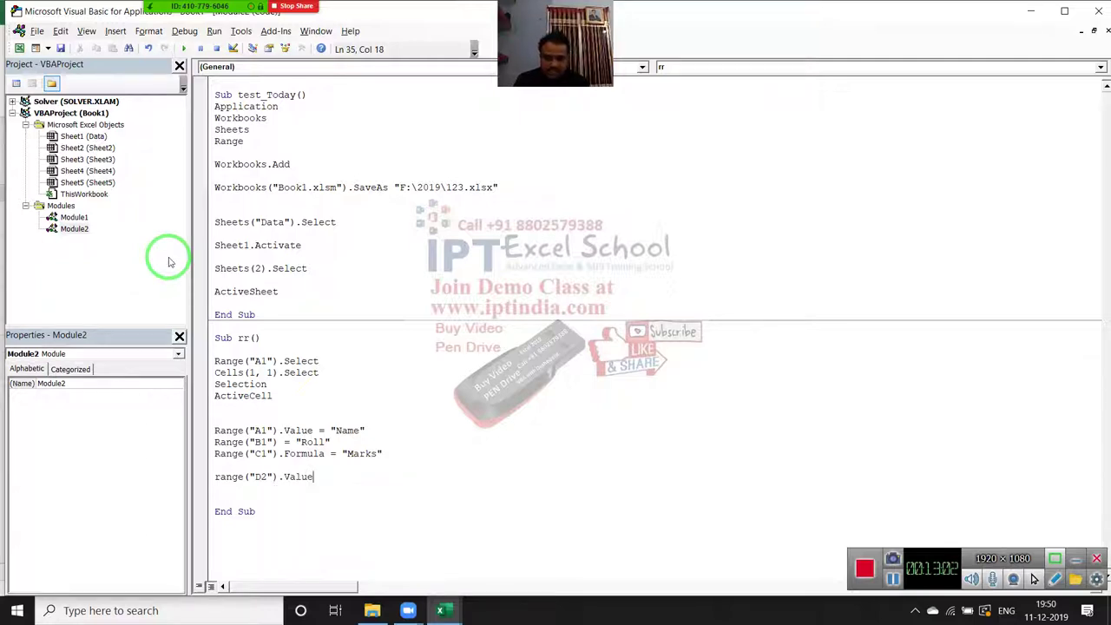
pyautogui.write('=')
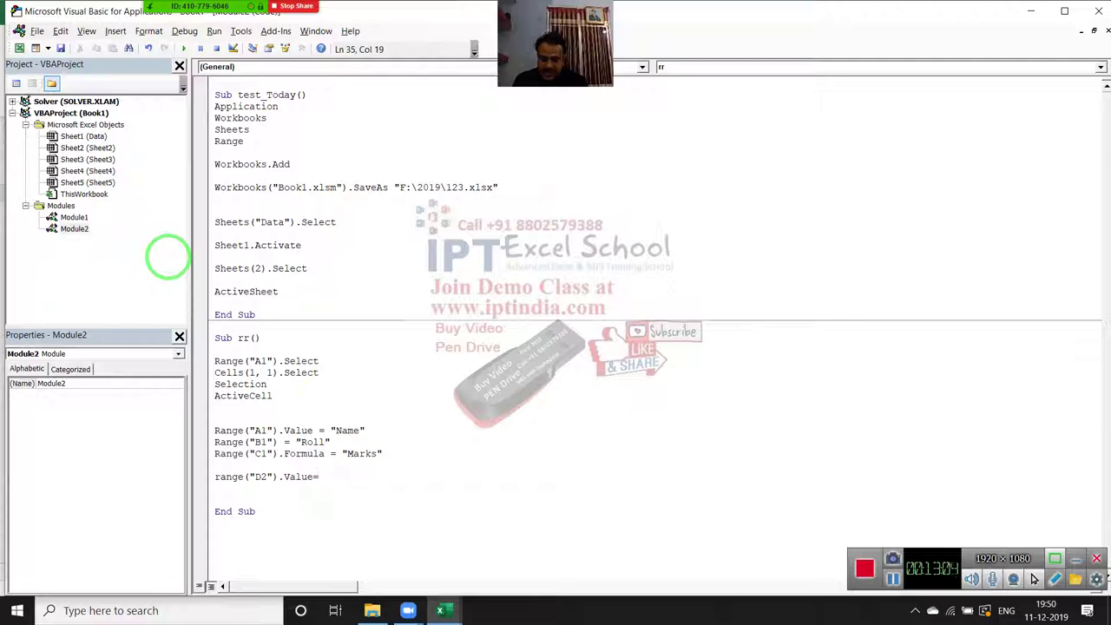
pyautogui.write('range')
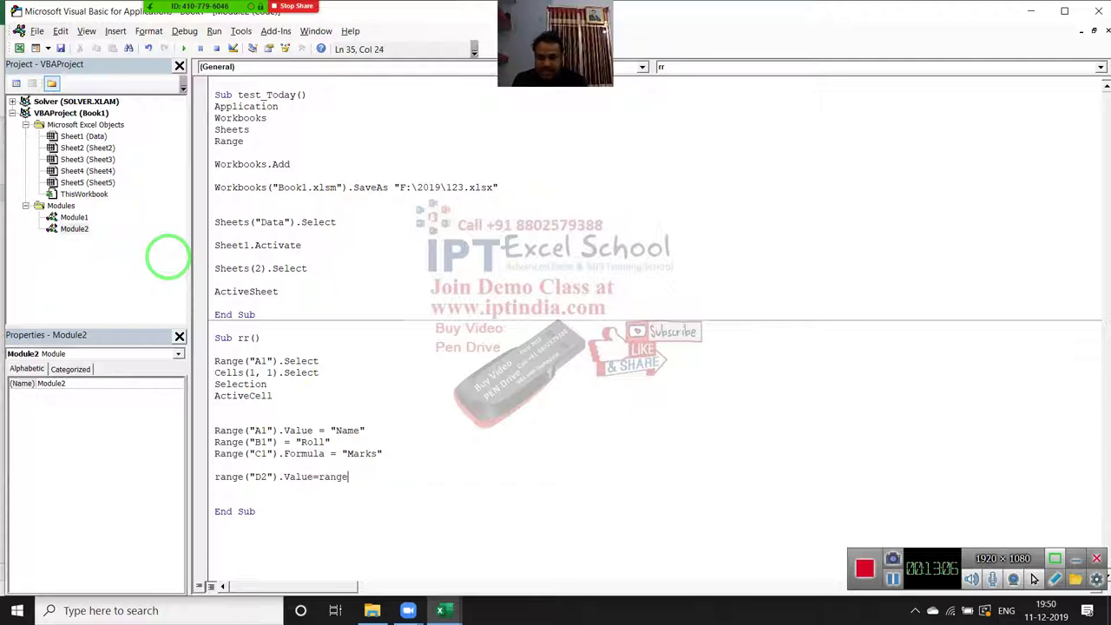
pyautogui.write('("A2')
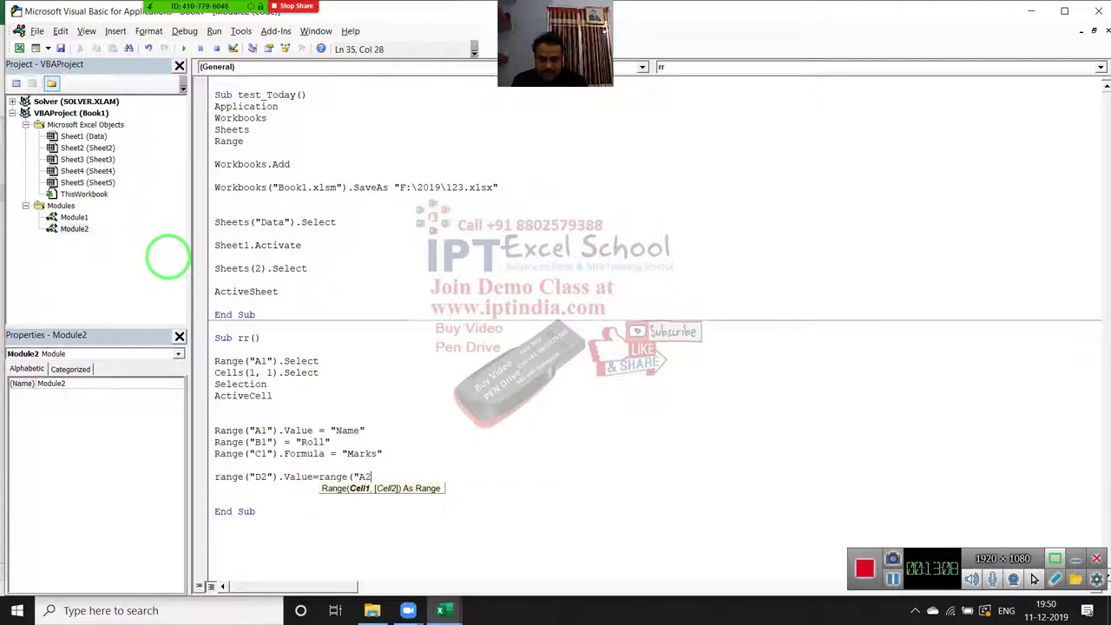
pyautogui.write('").')
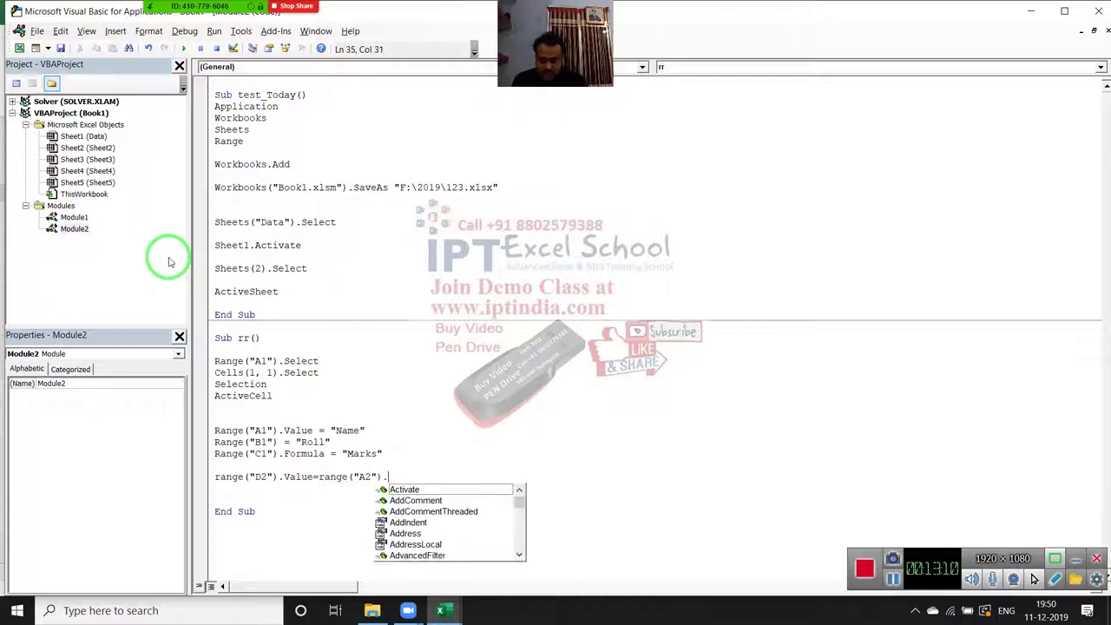
pyautogui.write('Value')
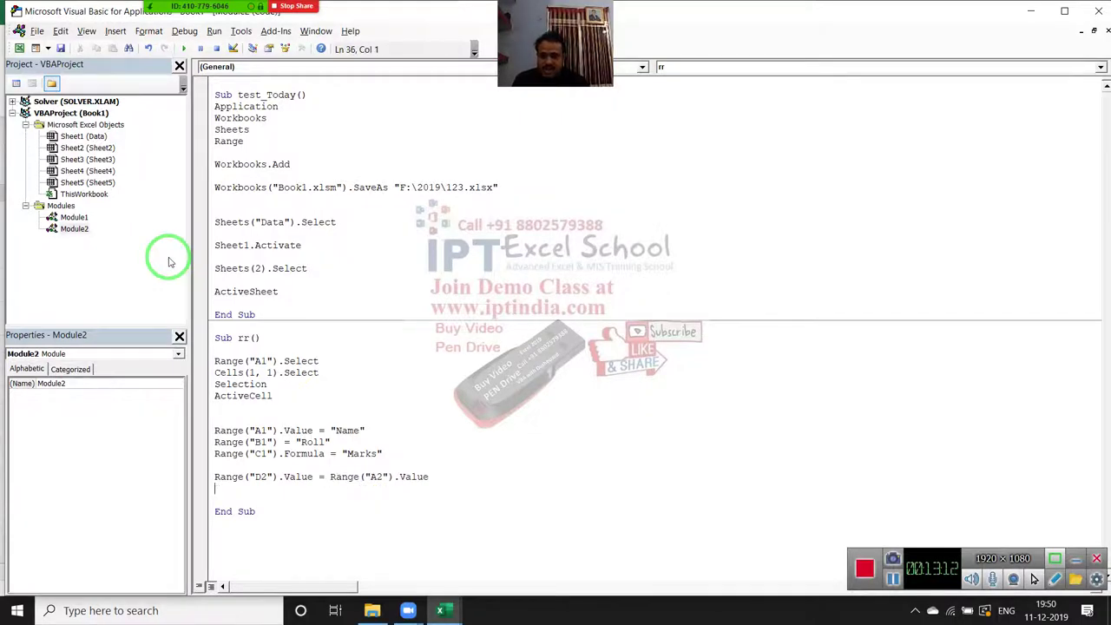
pyautogui.hotkey('alt', 'F11')
# Step: Put the formula =20+30 in A2 and the plain value 50 in D2
pyautogui.click(58, 190)
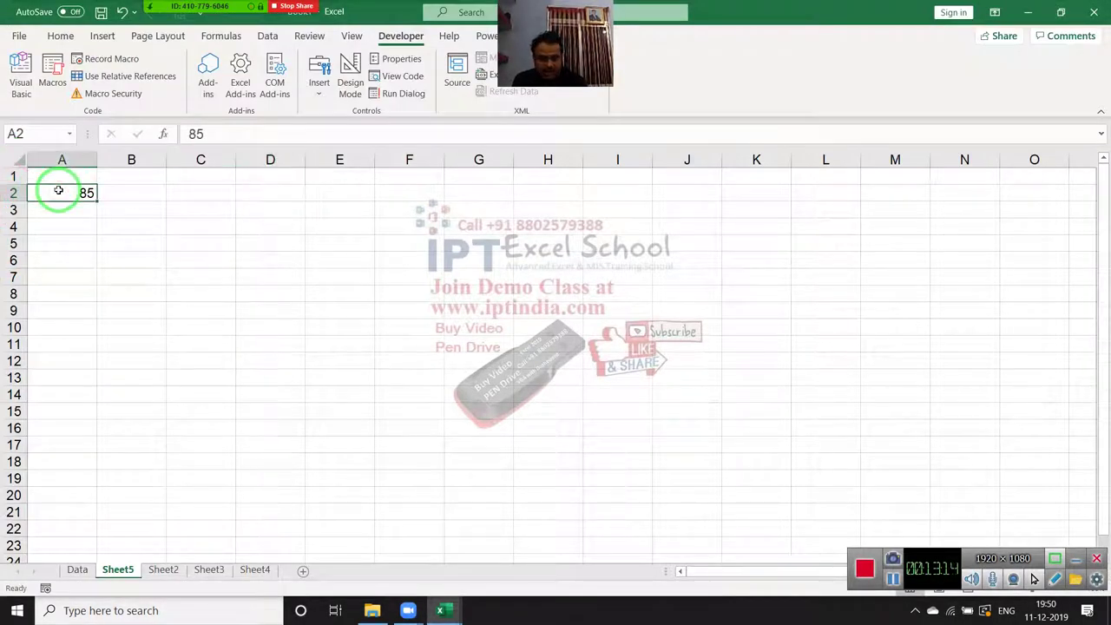
pyautogui.write('\\')
pyautogui.write('=2')
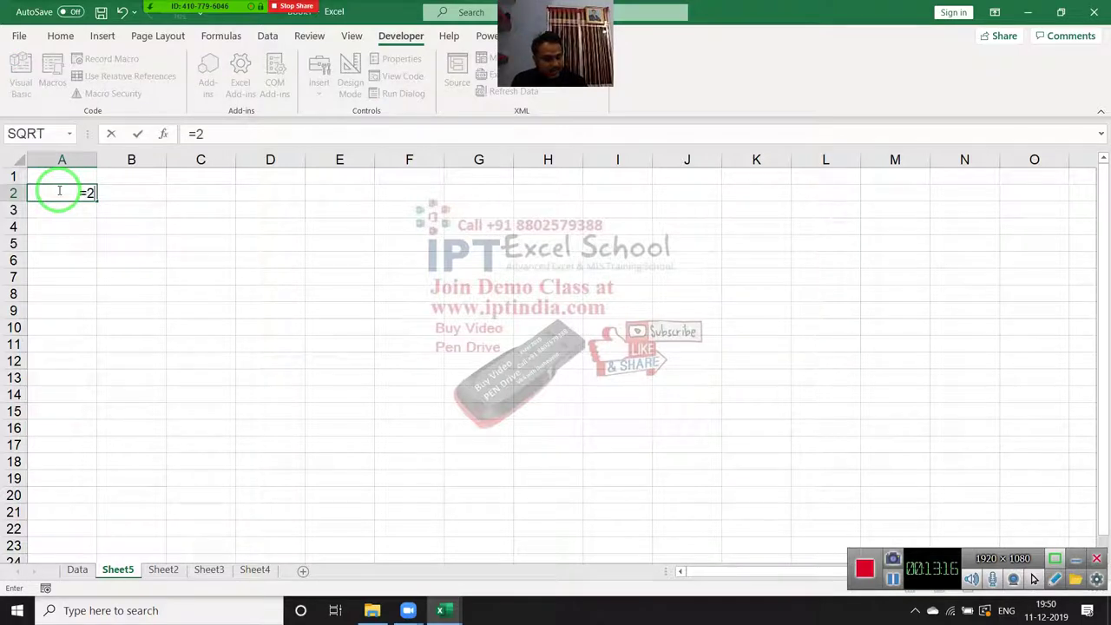
pyautogui.write('0+30')
pyautogui.press('Return')
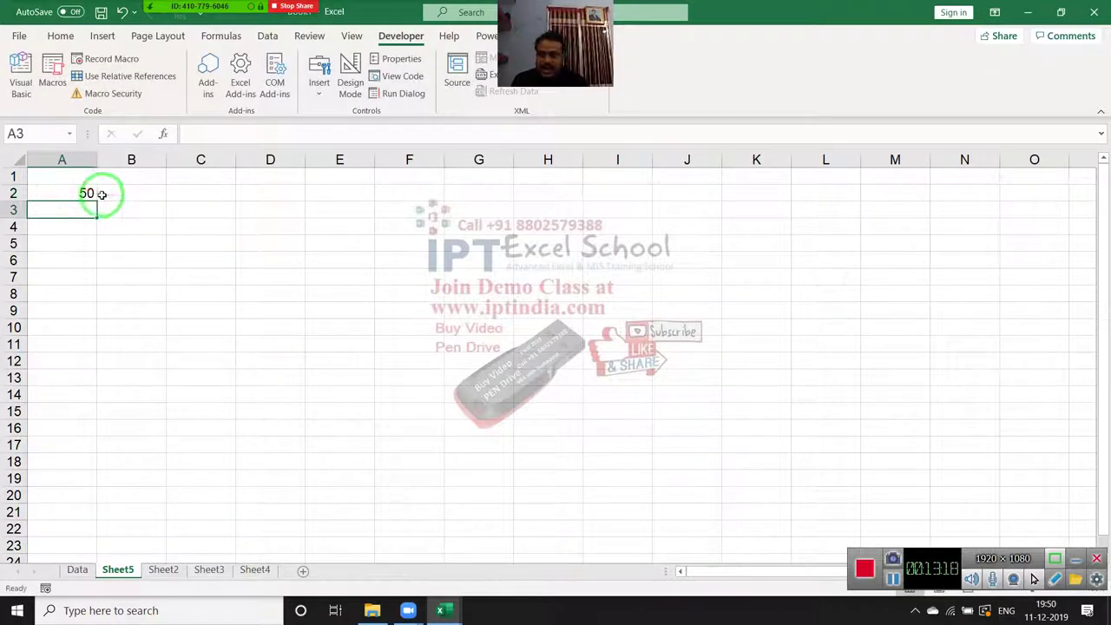
pyautogui.click(90, 192)
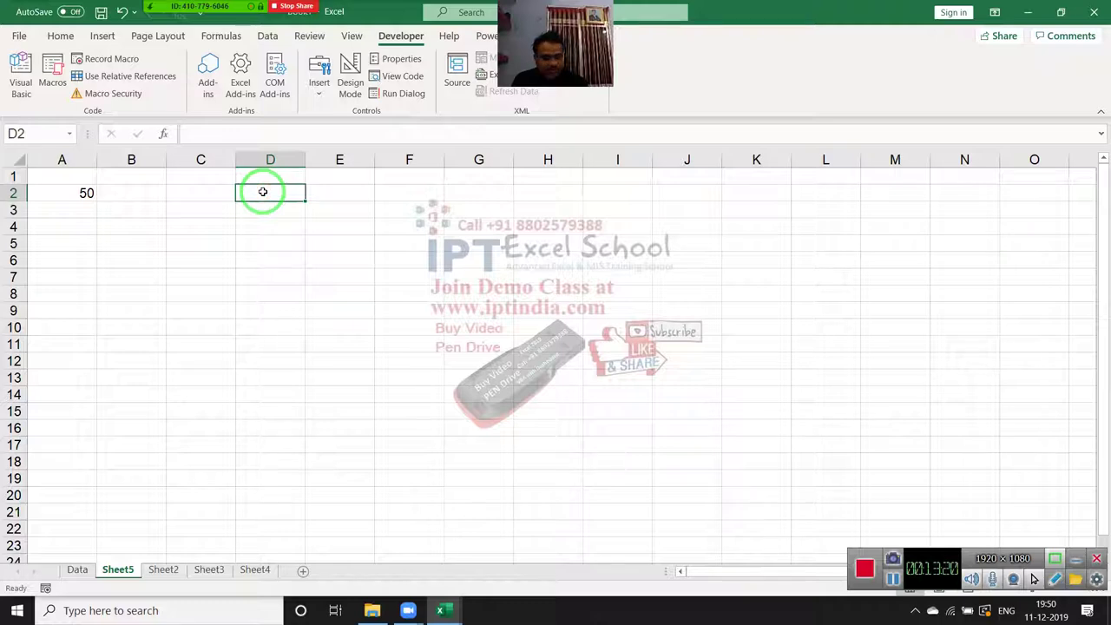
pyautogui.write('50')
pyautogui.press('Return')
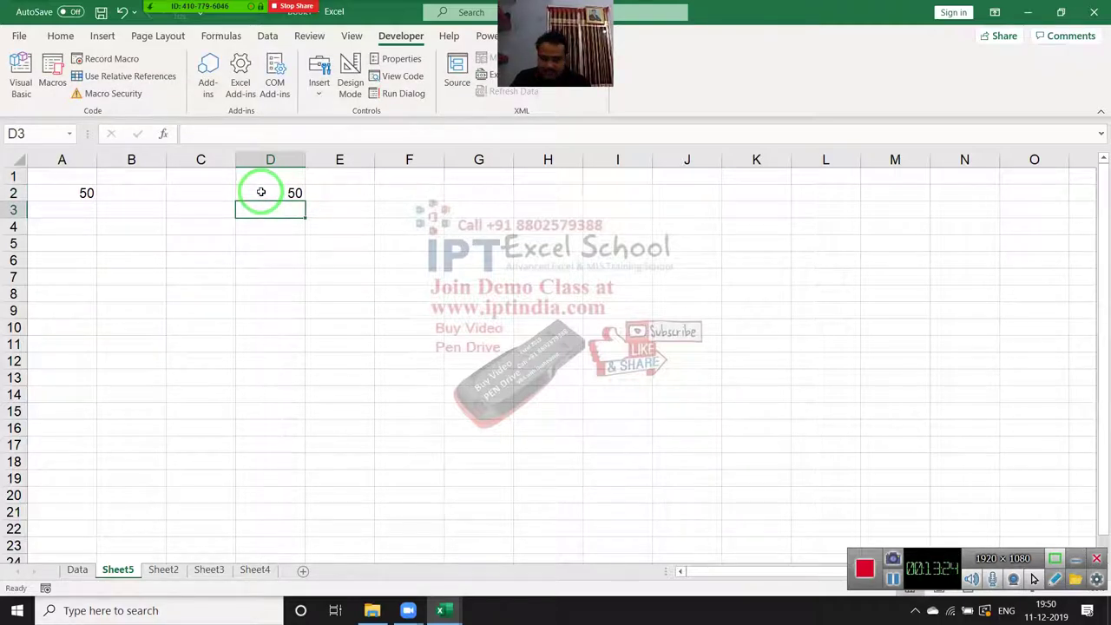
pyautogui.hotkey('alt', 'F11')
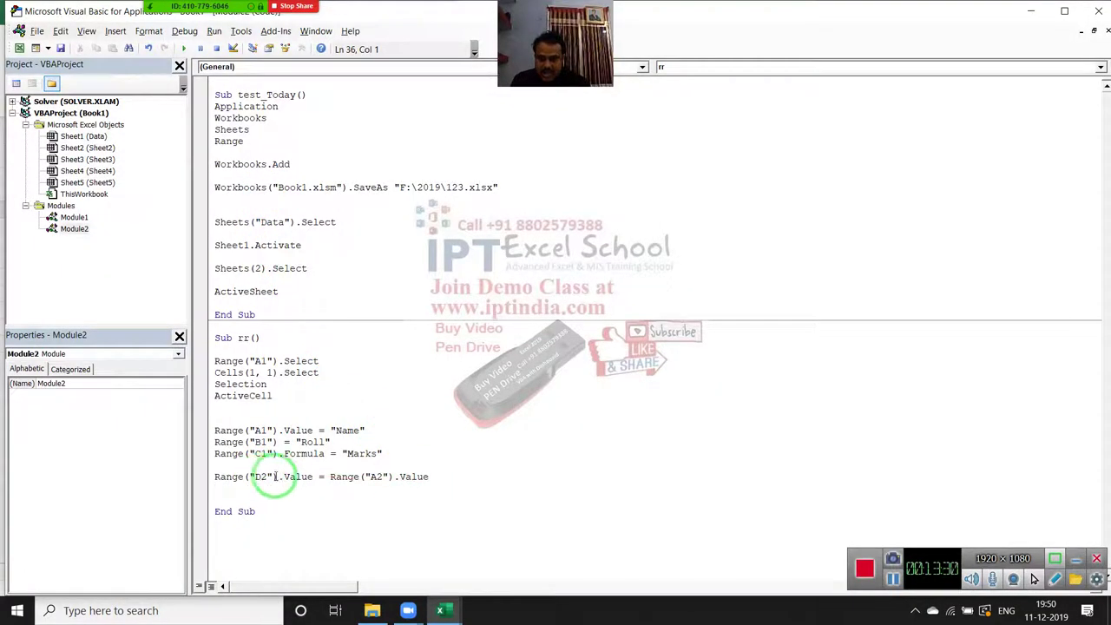
# Step: Change the D2 line's source to Range("A2").Formula instead of .Value
pyautogui.click(406, 476)
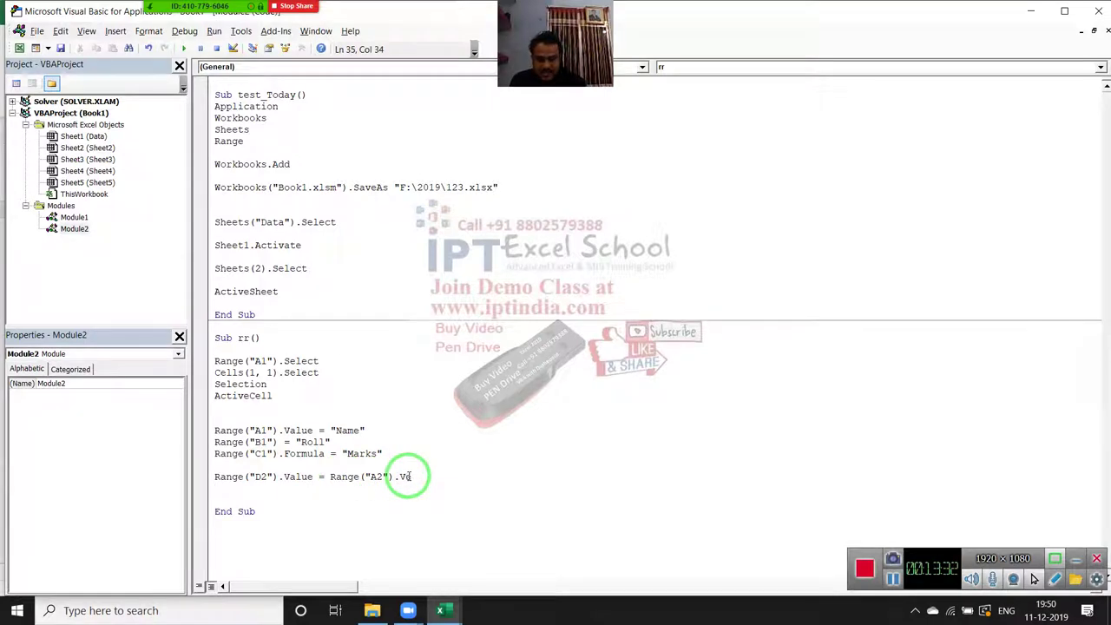
pyautogui.write('.')
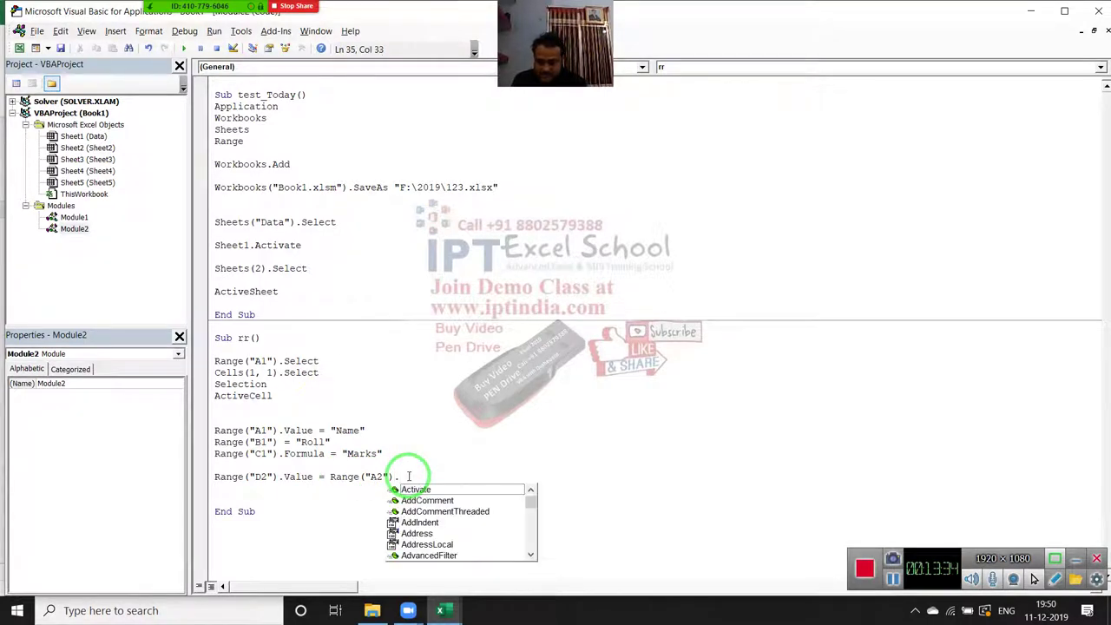
pyautogui.write('Formu')
pyautogui.press('Tab')
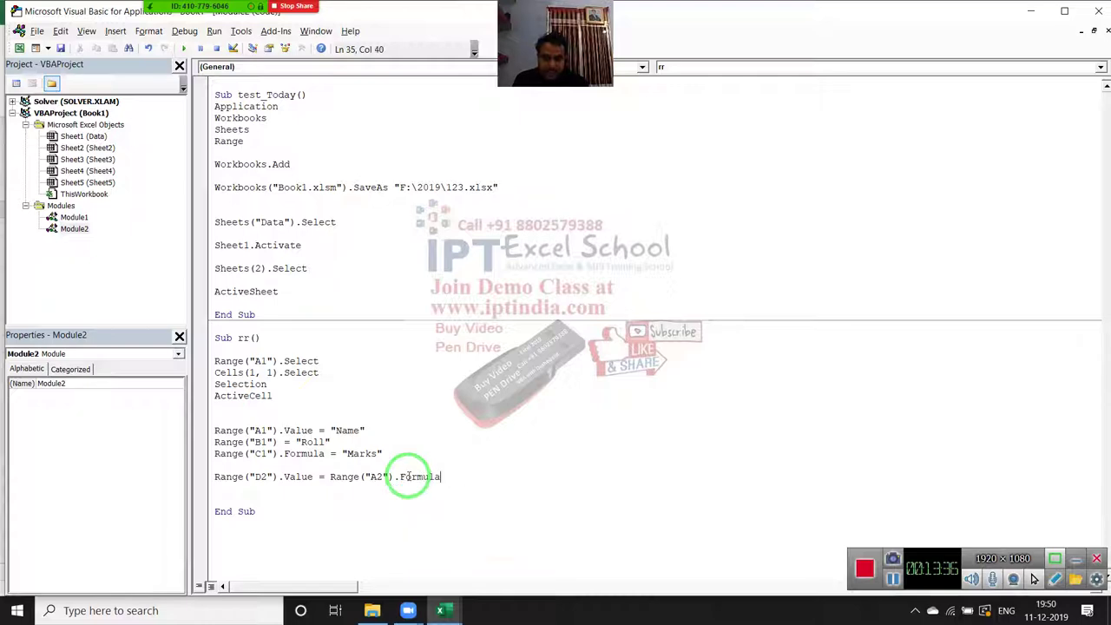
# Step: Test =20+30 in D2 on Sheet5, then clear both D2 and A2
pyautogui.hotkey('alt', 'F11')
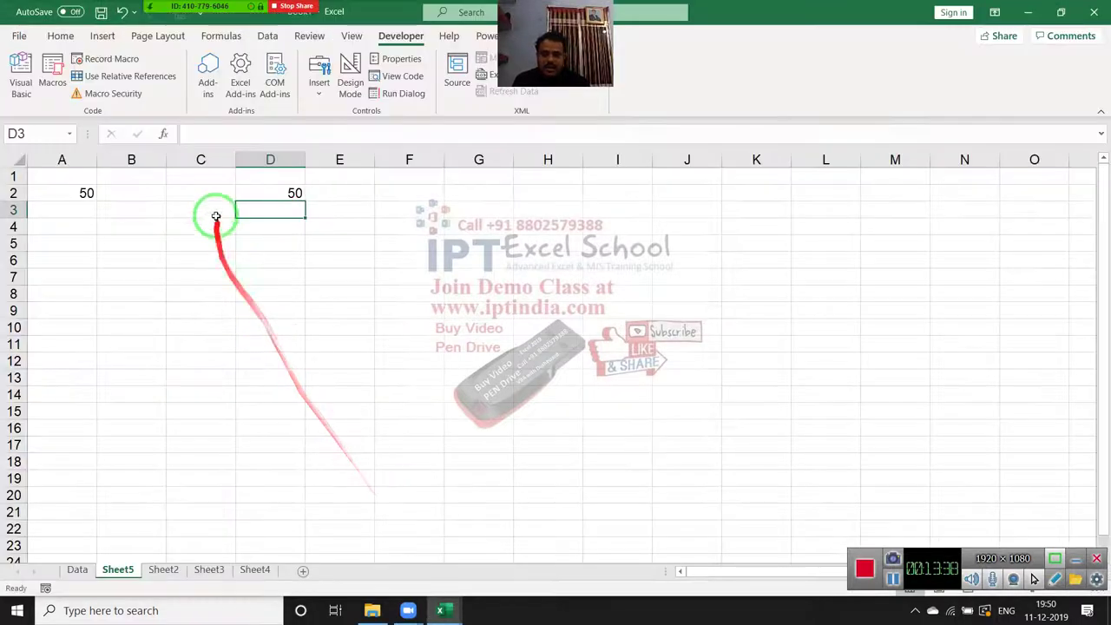
pyautogui.click(256, 192)
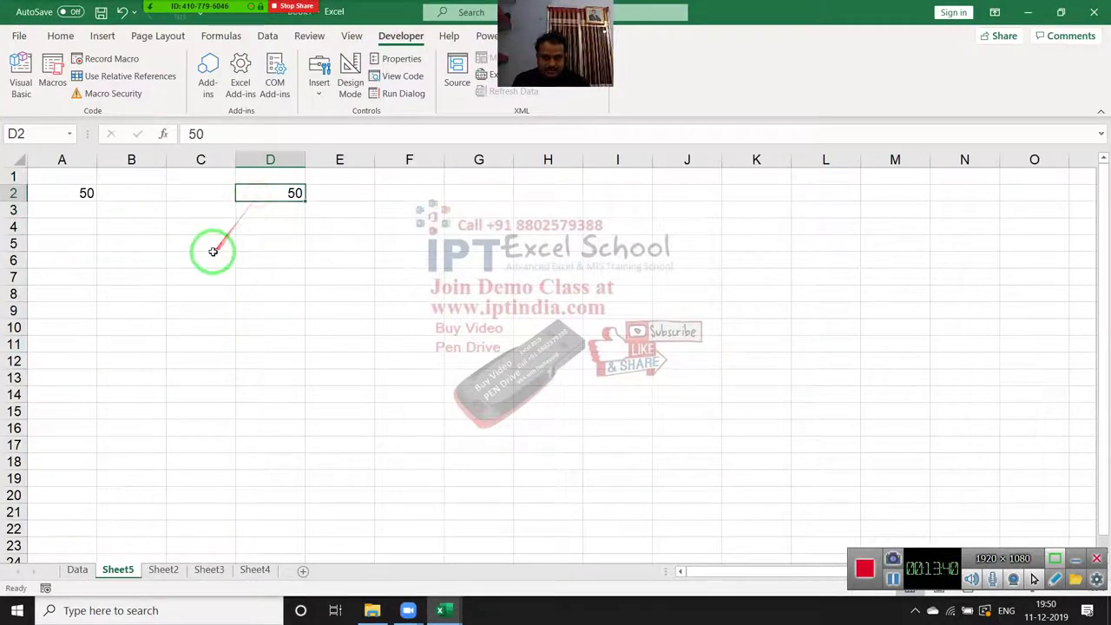
pyautogui.write('=20+3')
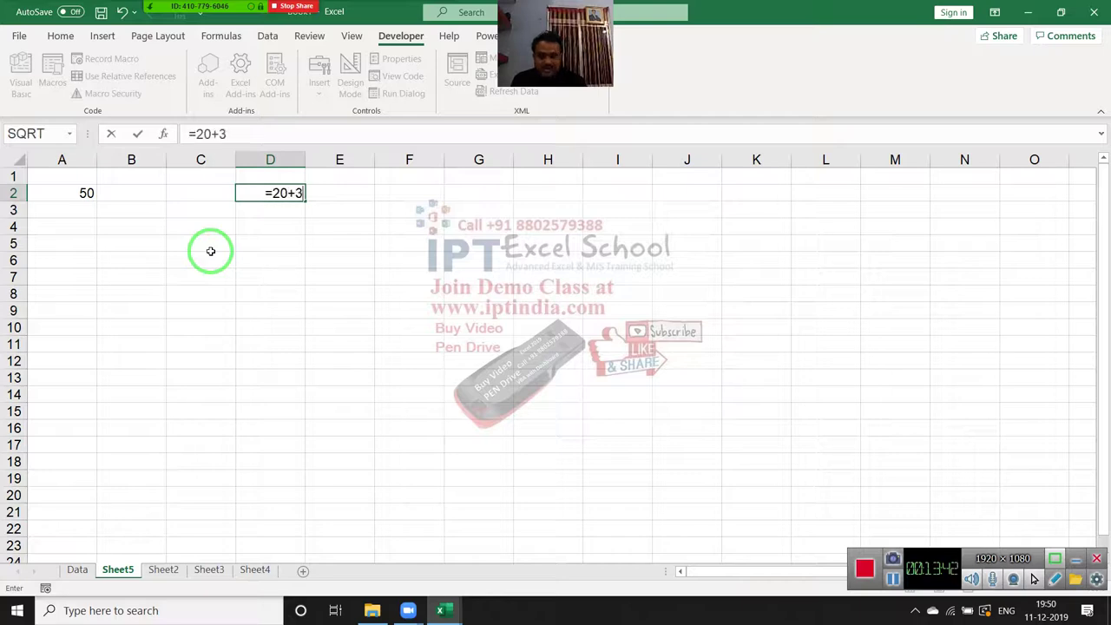
pyautogui.write('0')
pyautogui.press('Return')
pyautogui.press('Up')
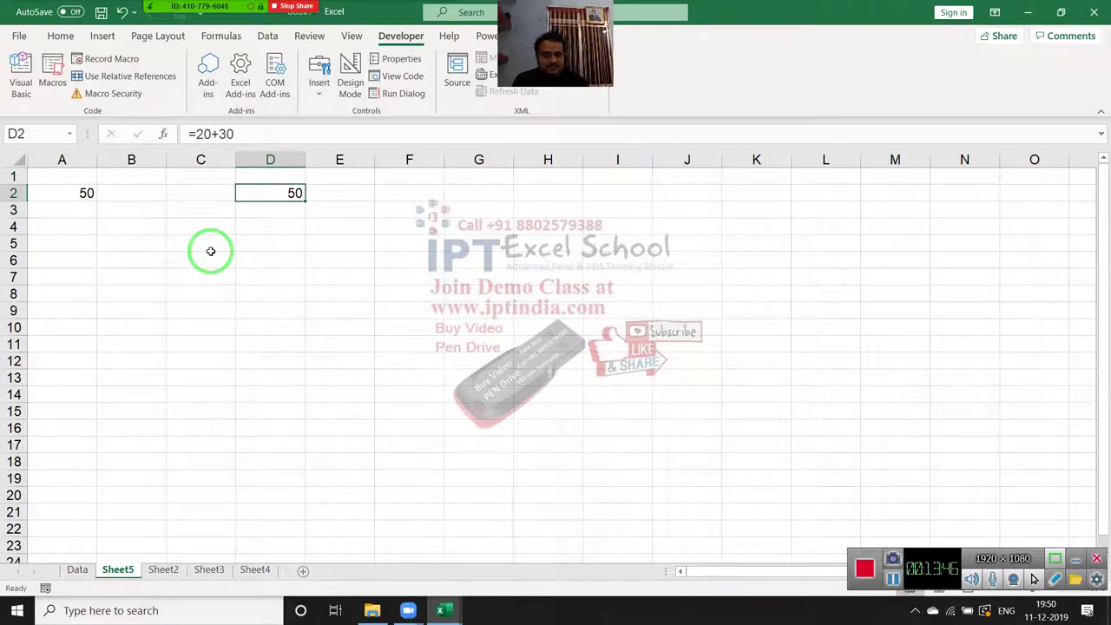
pyautogui.press('Delete')
pyautogui.press('Left')
pyautogui.press('Left')
pyautogui.press('Left')
pyautogui.press('Delete')
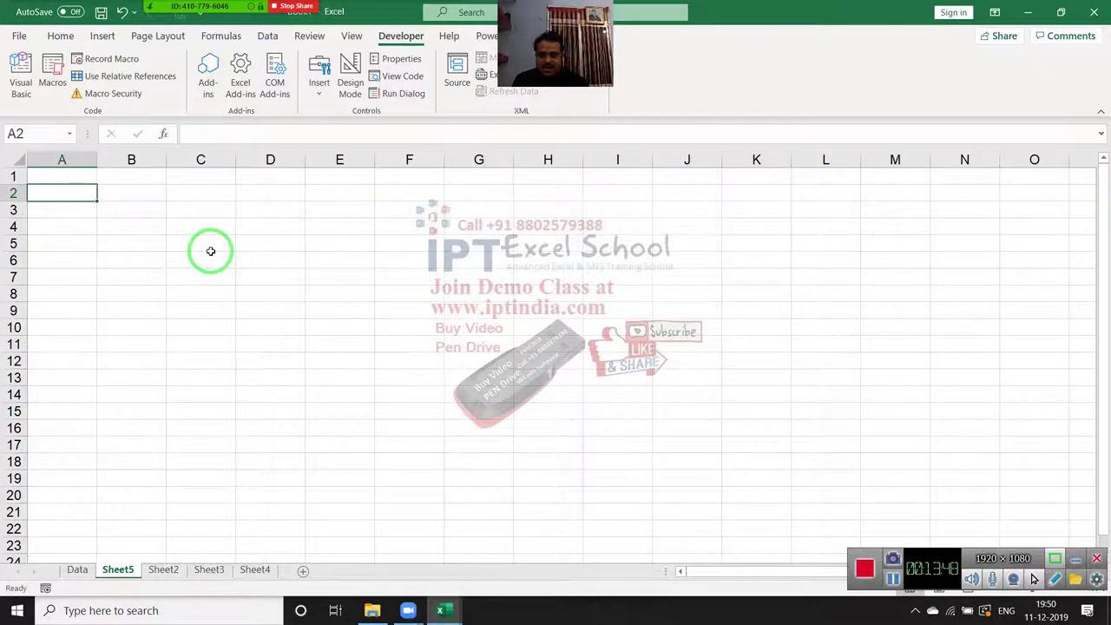
pyautogui.hotkey('alt', 'F11')
pyautogui.click(278, 509)
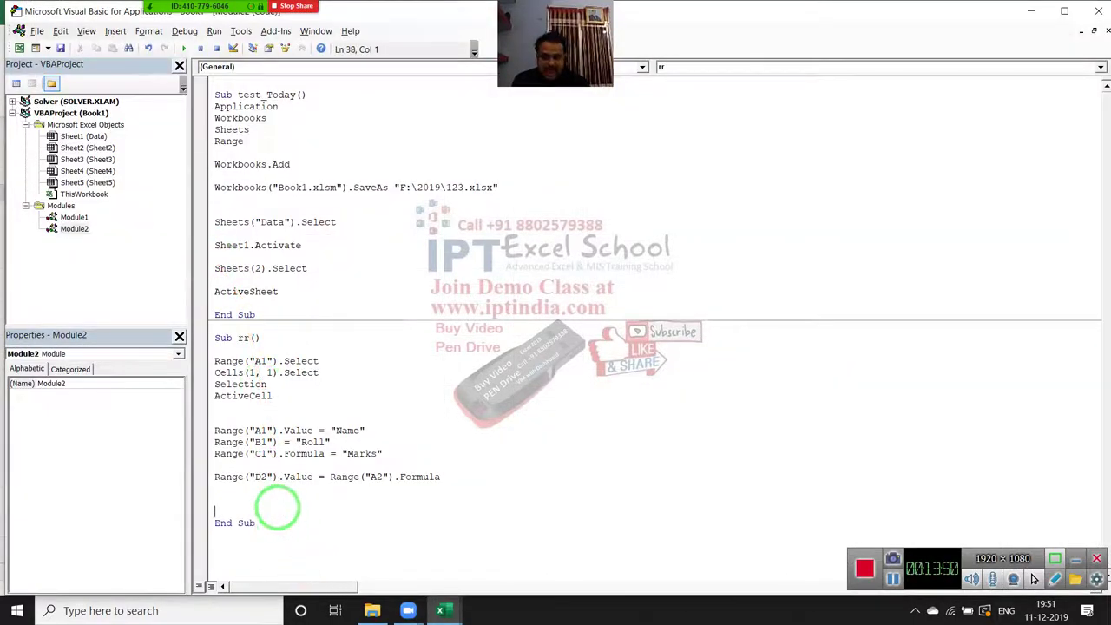
pyautogui.press('Return')
pyautogui.moveTo(218, 500); pyautogui.dragTo(211, 425)
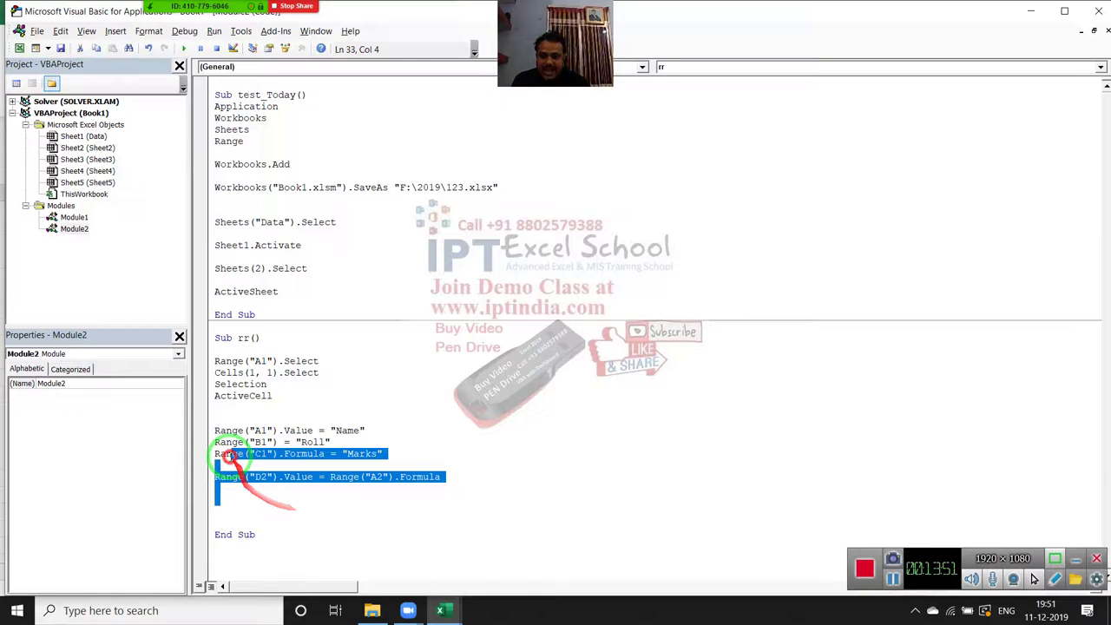
pyautogui.click(280, 513)
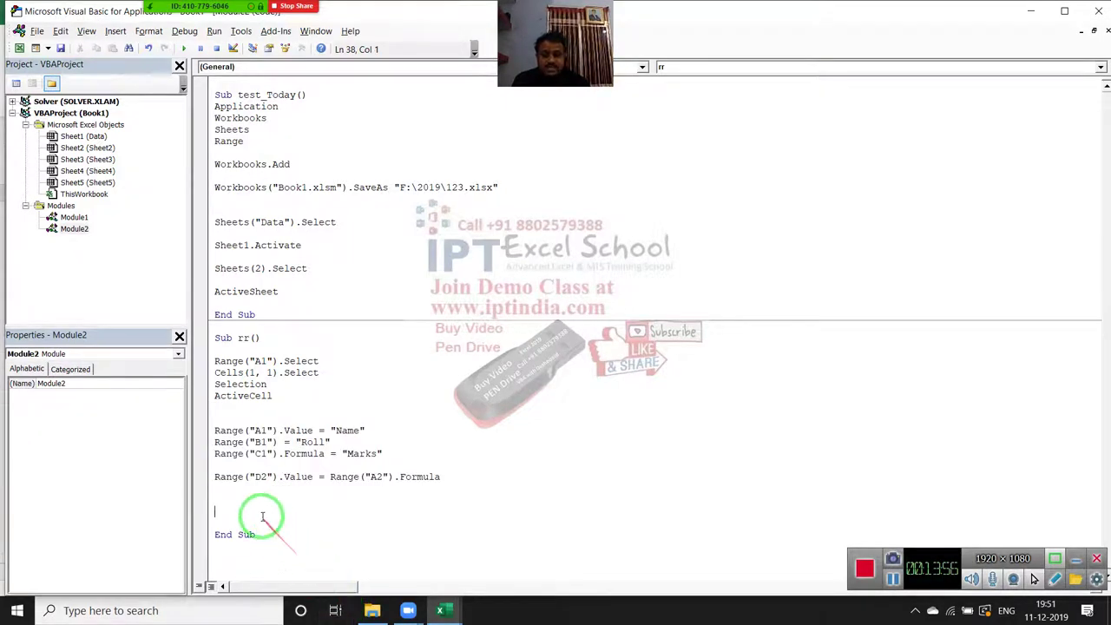
pyautogui.hotkey('alt', 'F11')
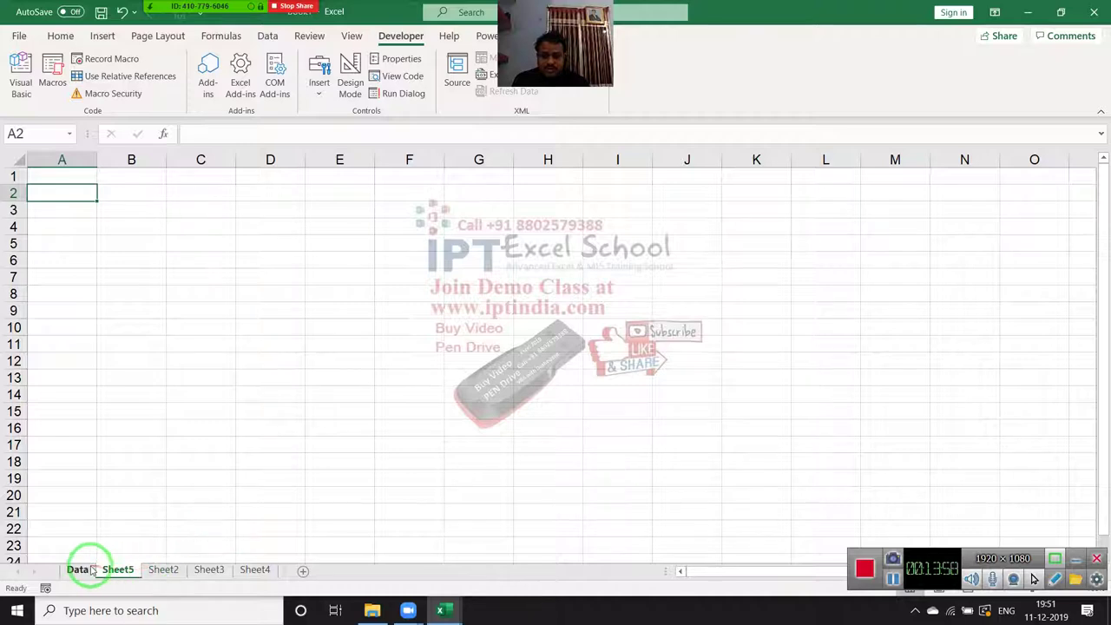
pyautogui.click(83, 569)
pyautogui.click(68, 177)
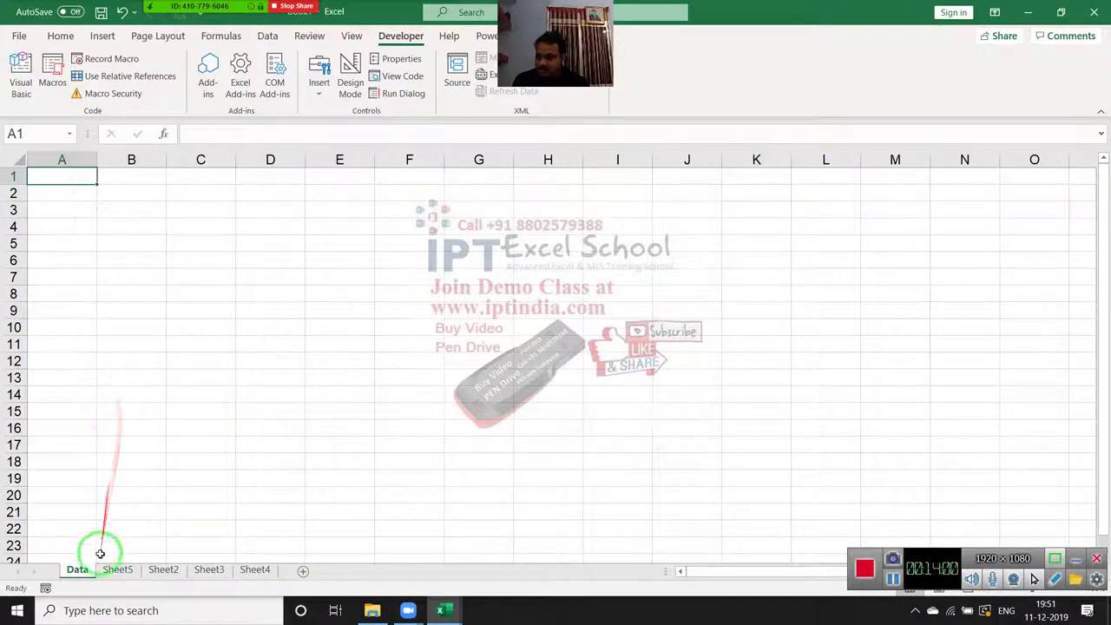
pyautogui.click(252, 573)
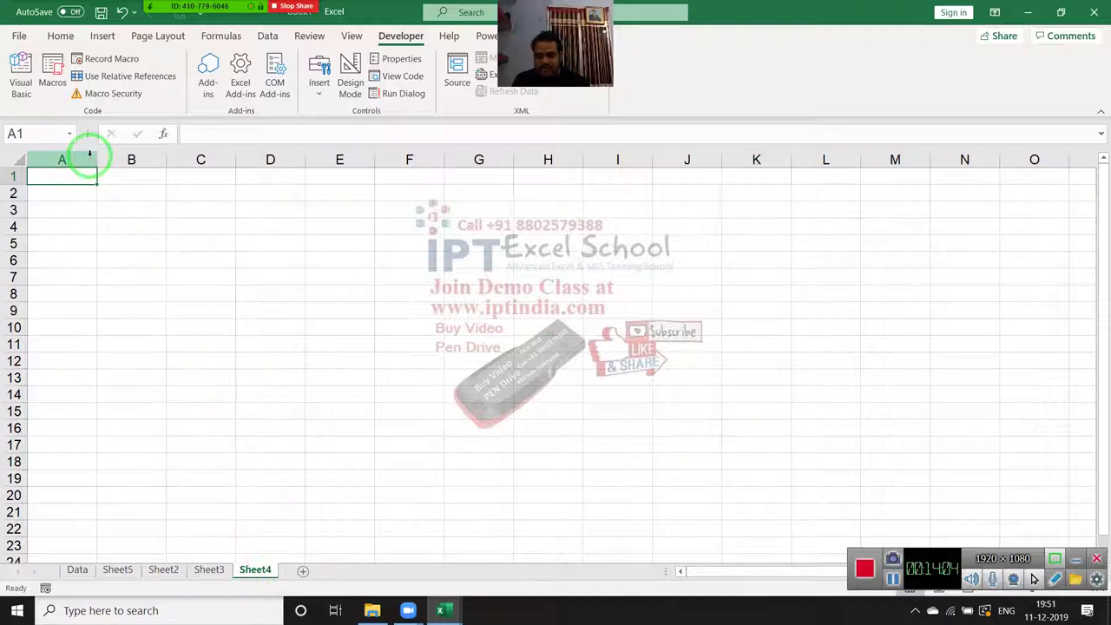
pyautogui.hotkey('alt', 'F11')
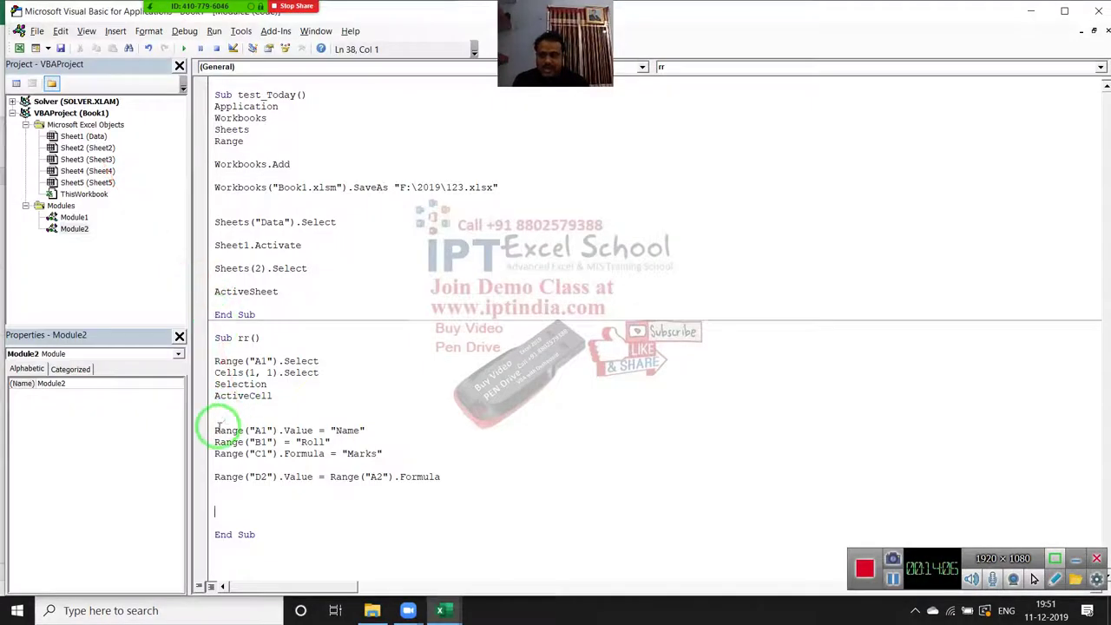
# Step: Start a new line in Sub rr beginning with sheets to reference the Data sheet
pyautogui.moveTo(214, 429); pyautogui.dragTo(451, 486)
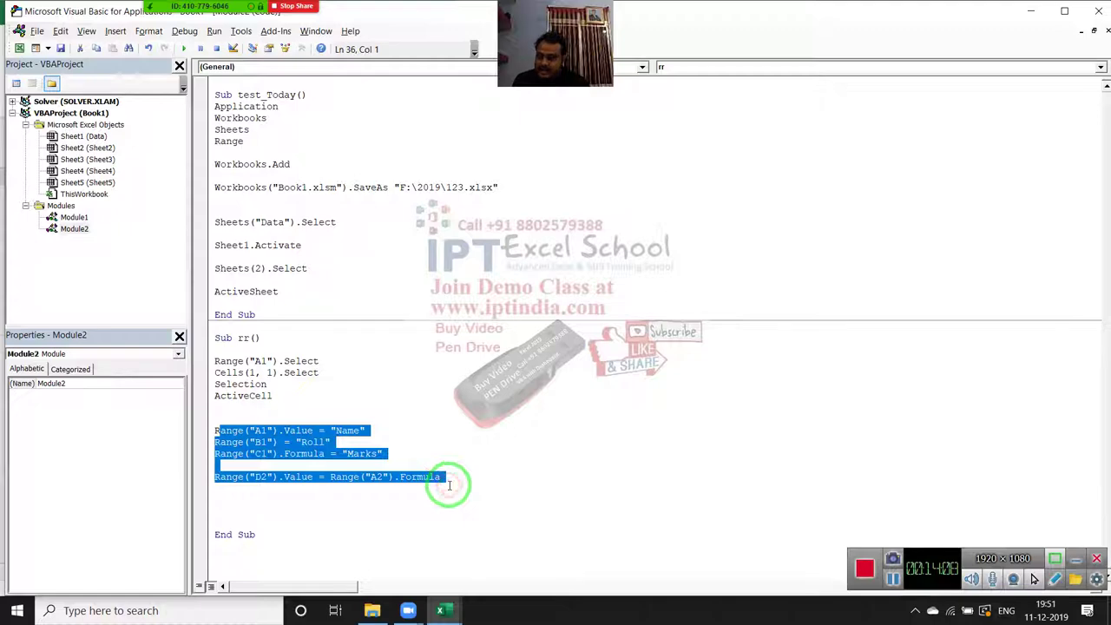
pyautogui.click(295, 506)
pyautogui.hotkey('alt', 'F11')
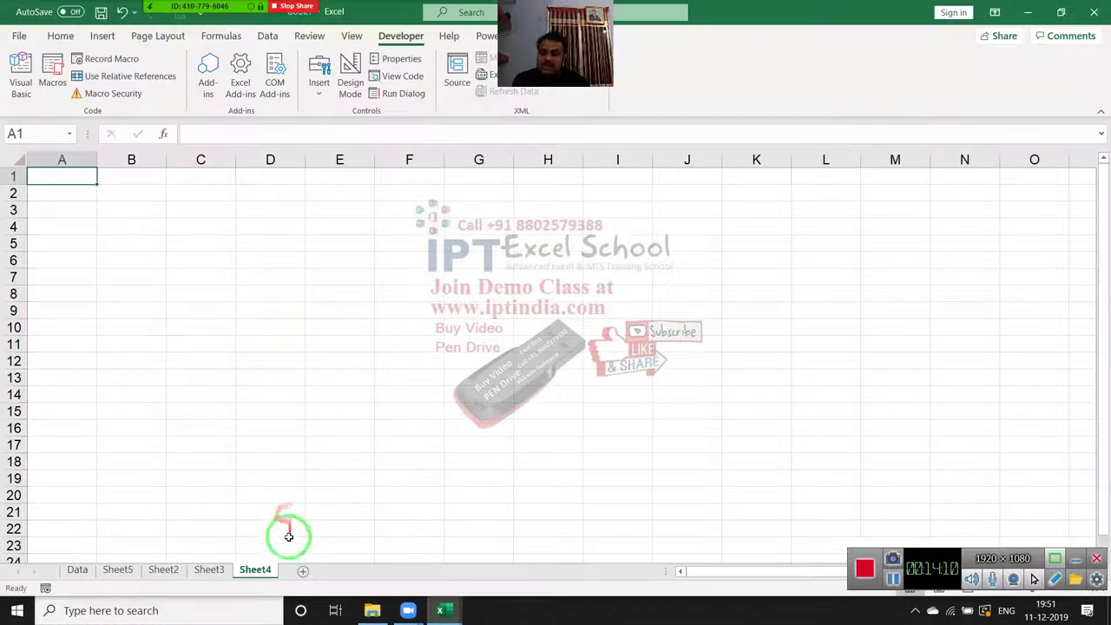
pyautogui.hotkey('alt', 'F11')
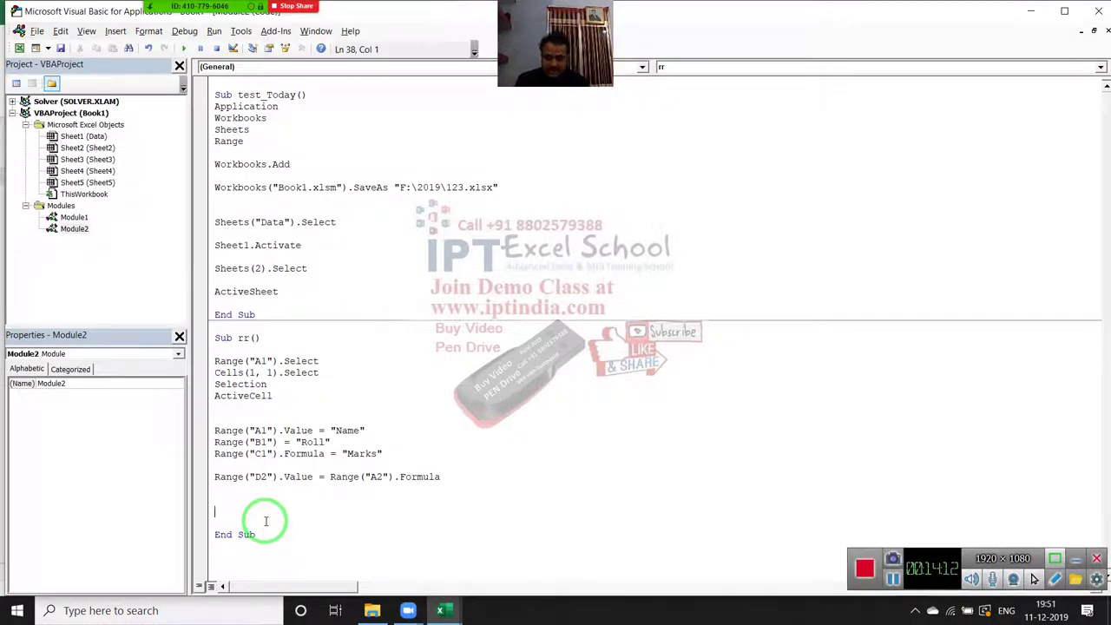
pyautogui.write('sheets')
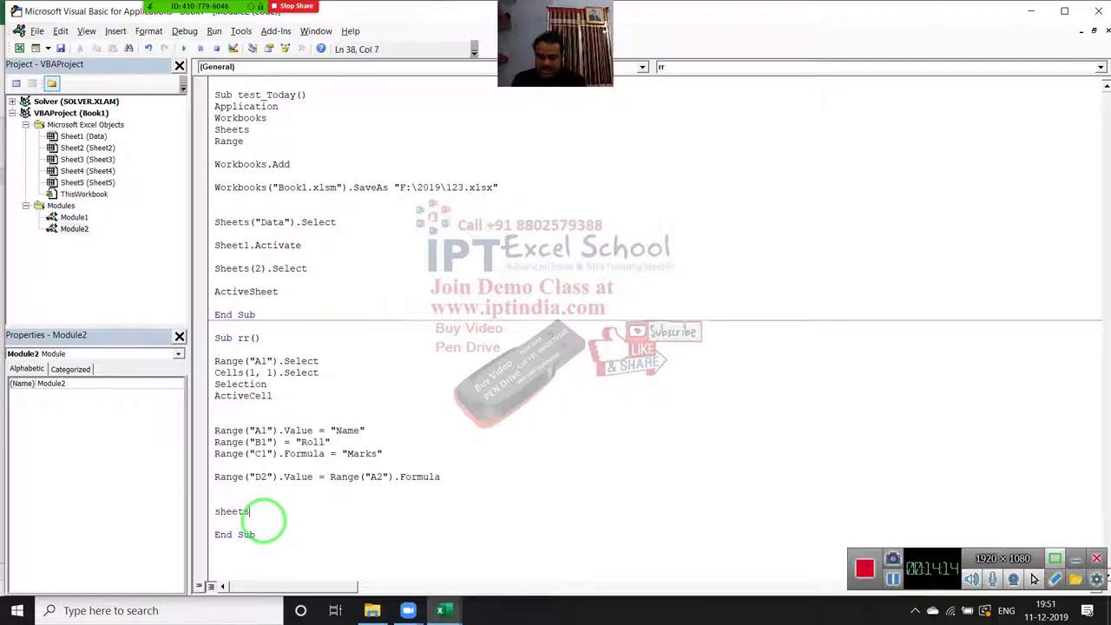
pyautogui.write('("Da')
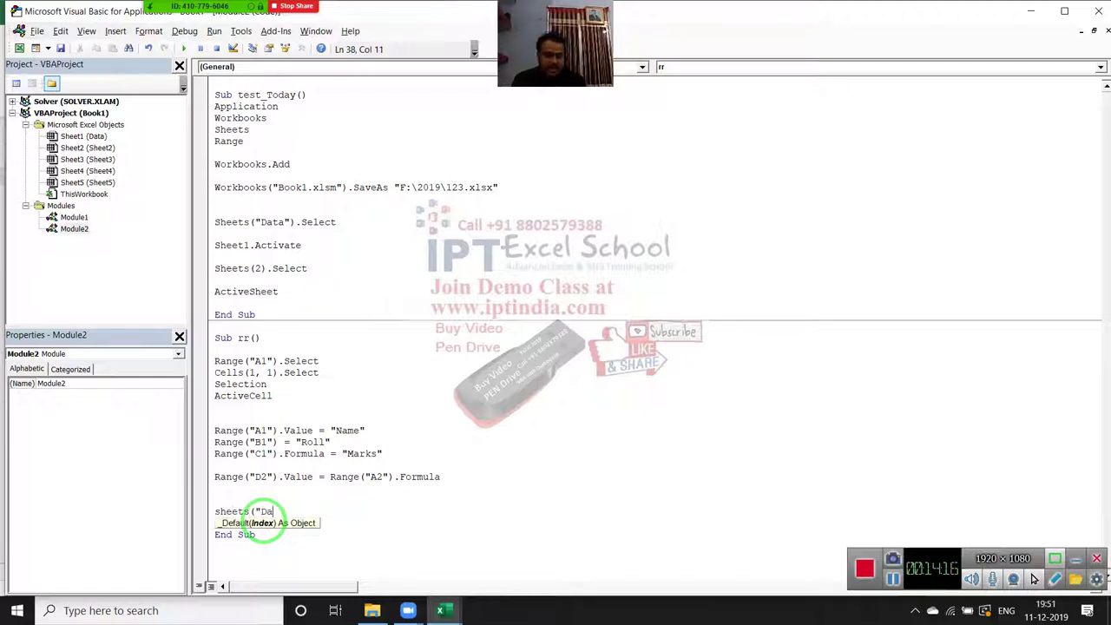
pyautogui.write('ta")')
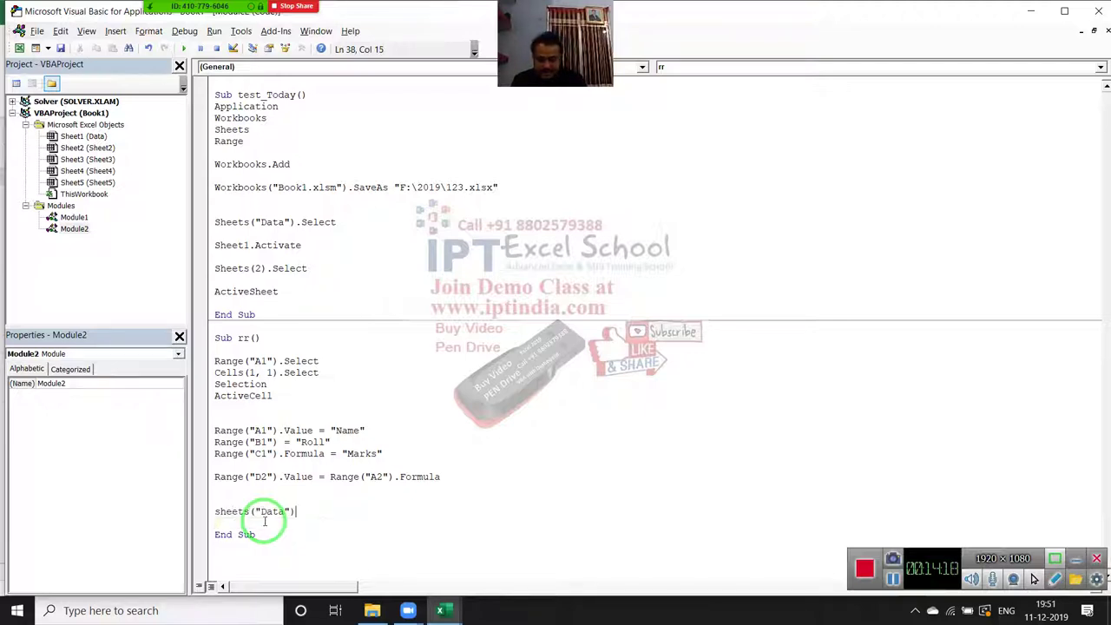
pyautogui.write('ge("A1").value="Name')
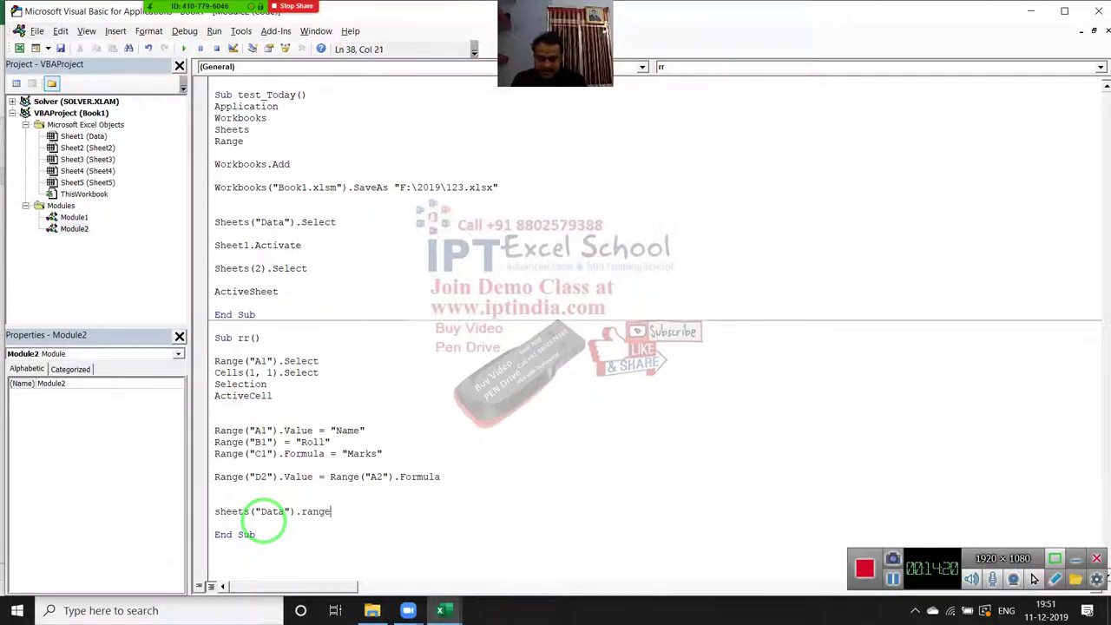
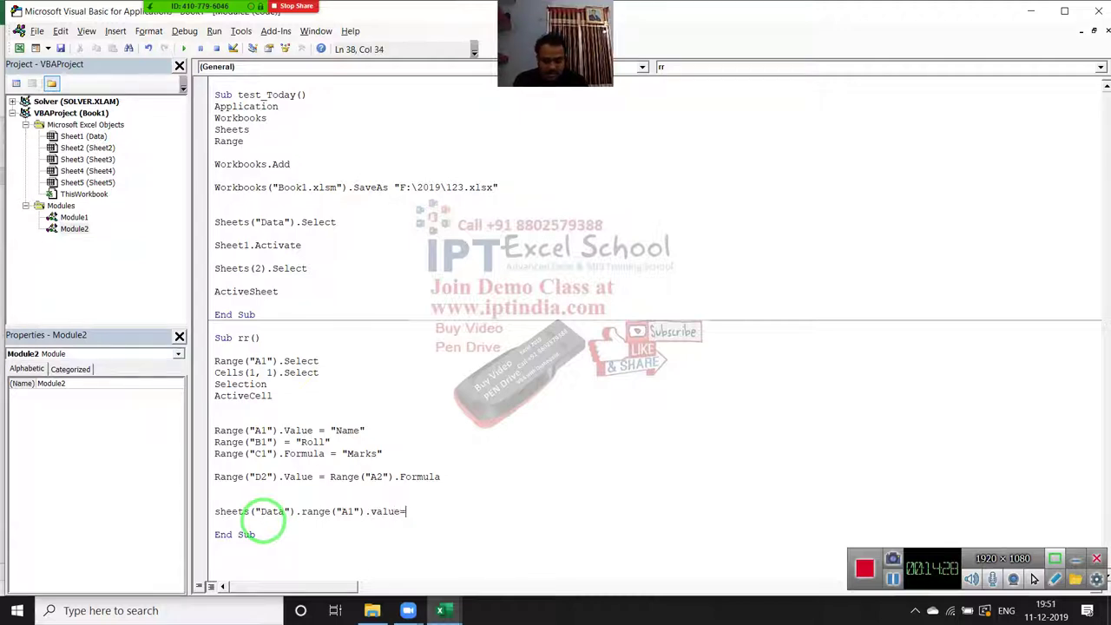
# Step: Finish the rr macro line that writes "Name" into A1 of the Data sheet
pyautogui.write('"Name')
pyautogui.press('Return')
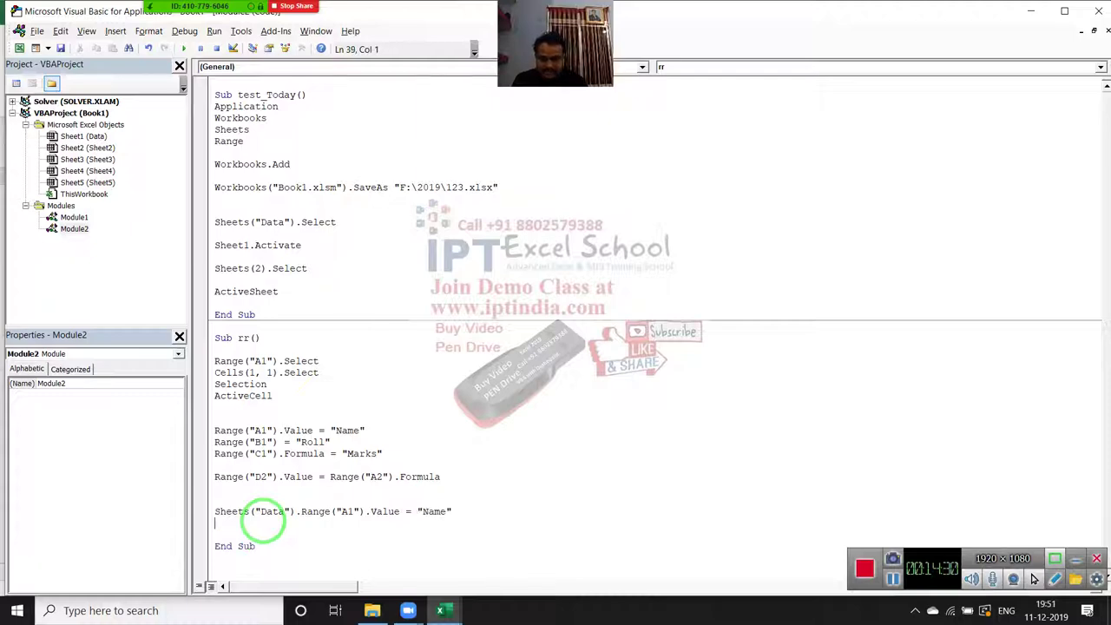
pyautogui.hotkey('alt', 'F11')
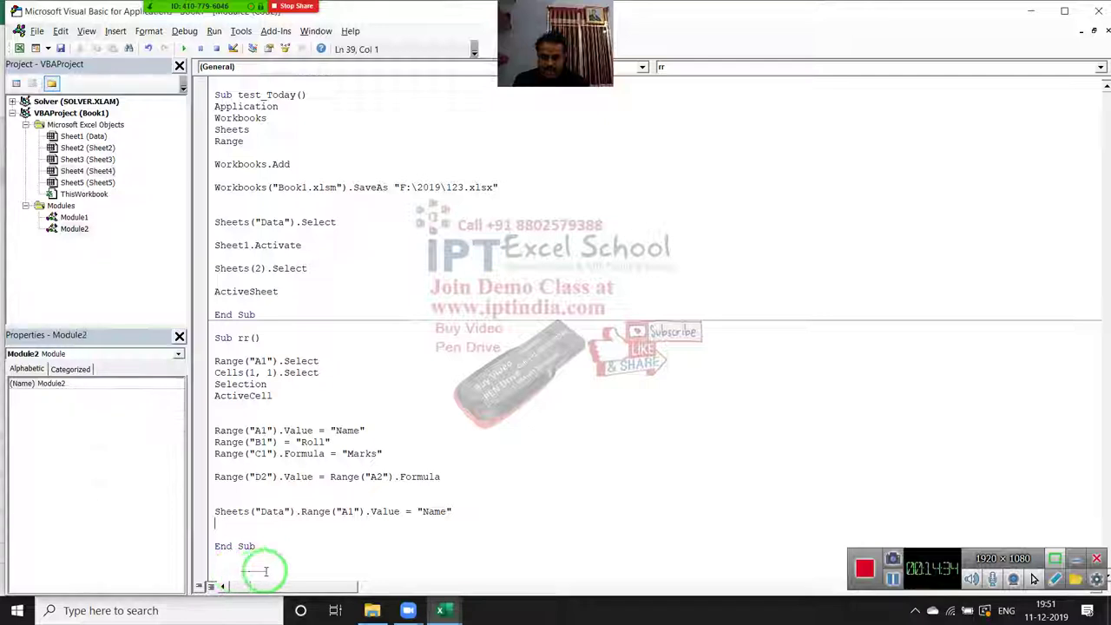
pyautogui.hotkey('alt', 'F11')
# Step: Replace "Name" with Sheets("Sheet4").Range("A1").Value so Data's A1 copies from Sheet4
pyautogui.click(433, 510)
pyautogui.doubleClick(433, 510)
pyautogui.press('BackSpace')
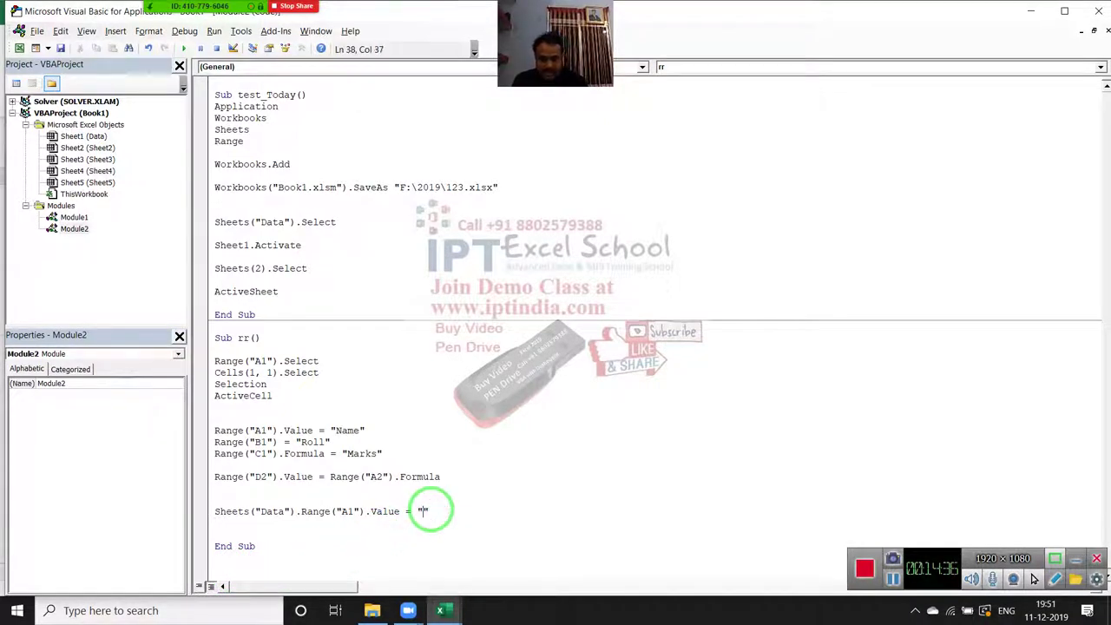
pyautogui.press('Delete')
pyautogui.press('Delete')
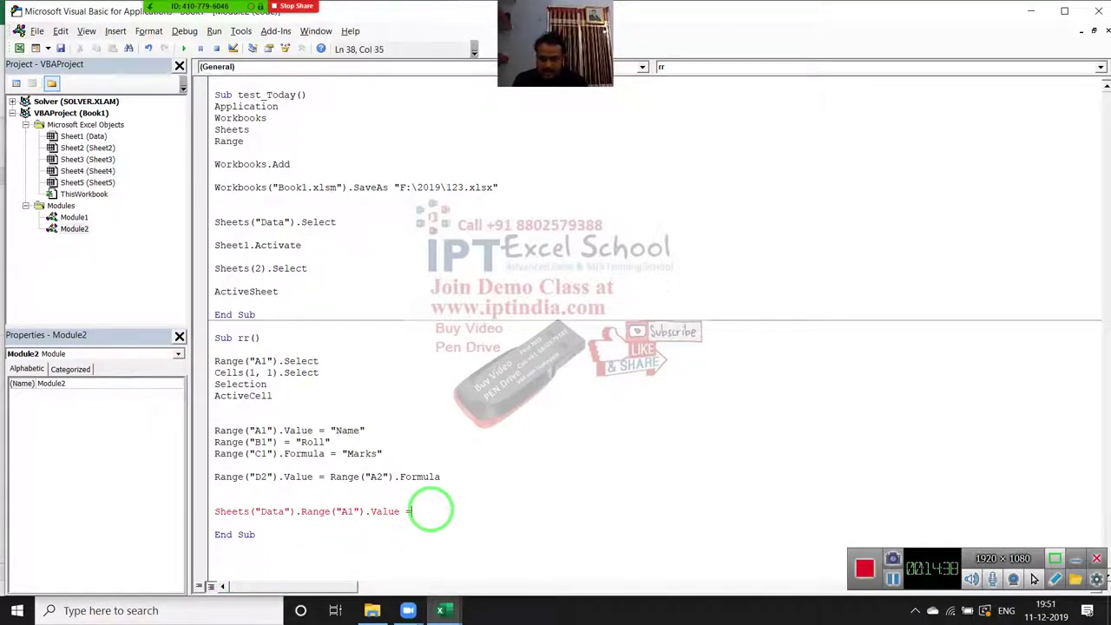
pyautogui.write('sheets')
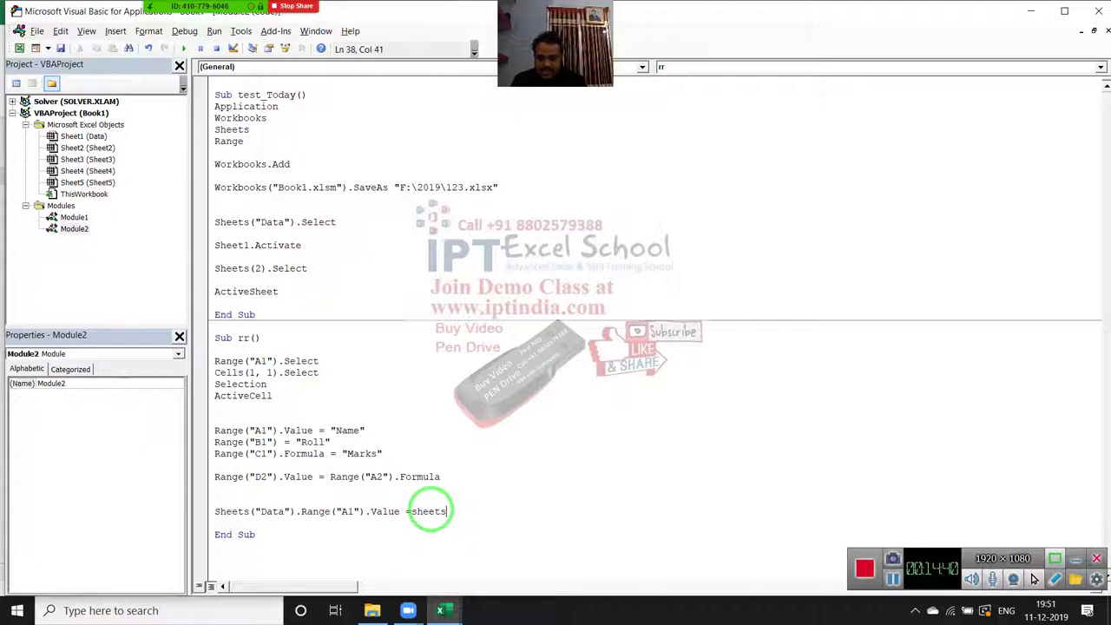
pyautogui.write('("She')
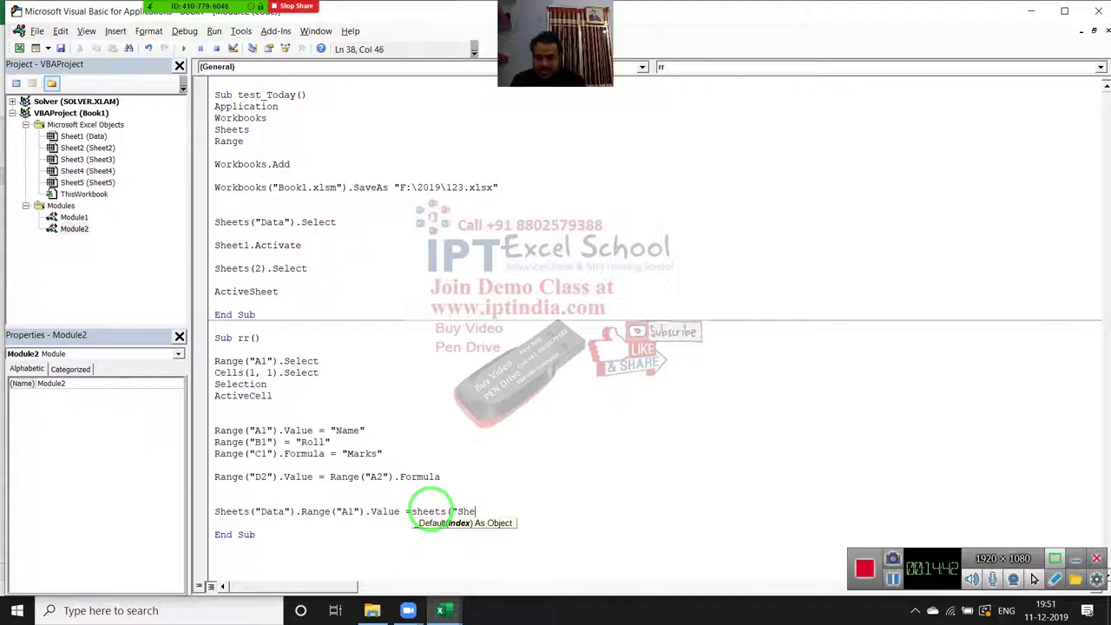
pyautogui.write('et4')
pyautogui.write('").range("A1").value')
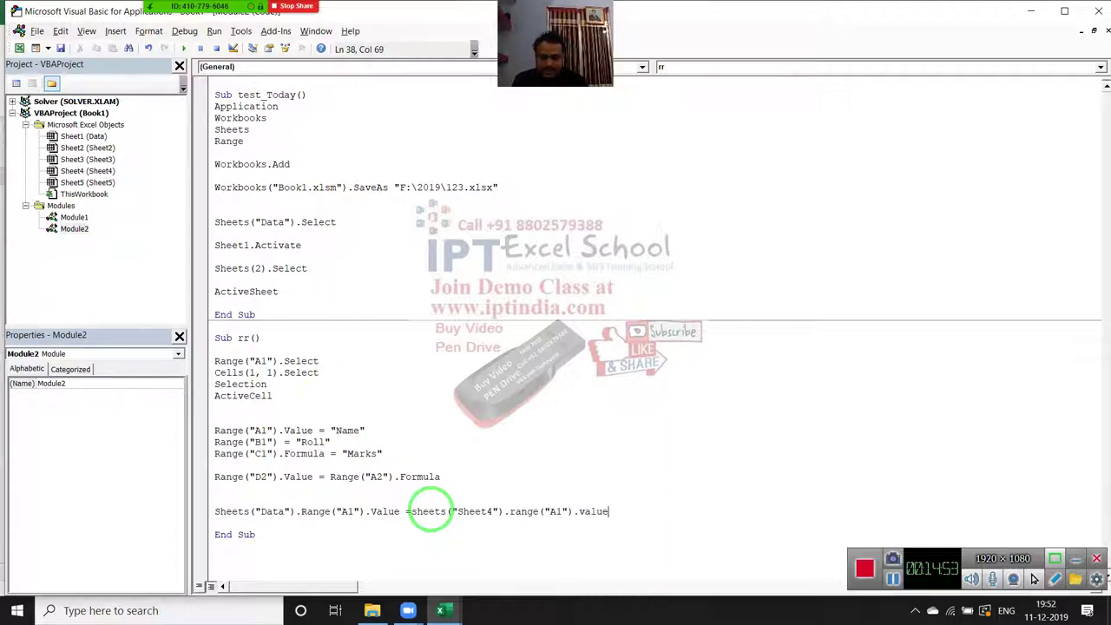
pyautogui.press('Return')
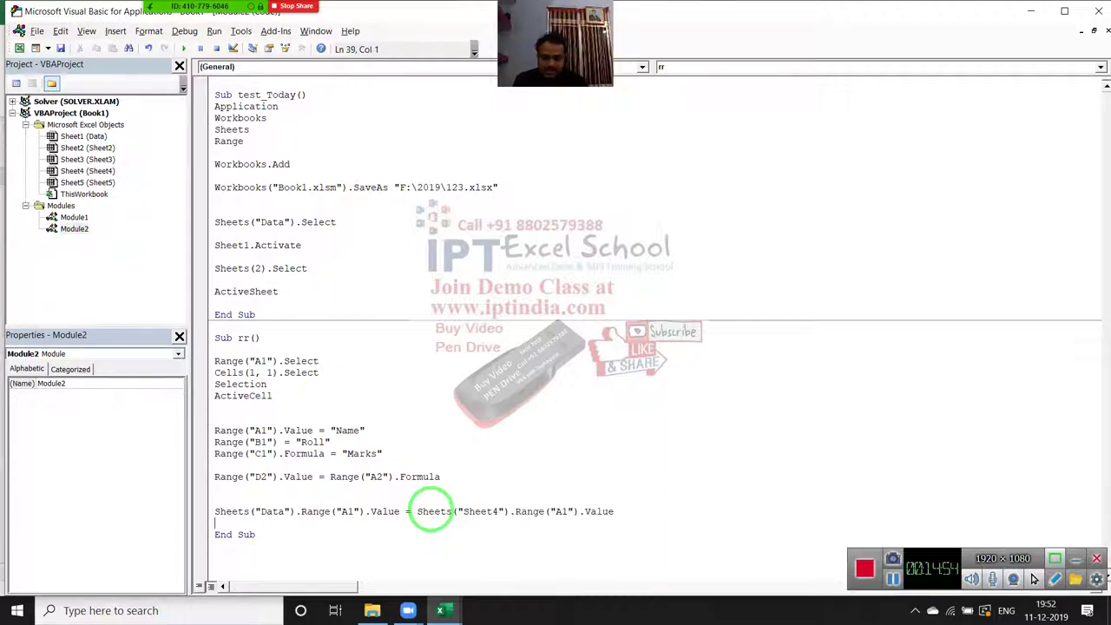
pyautogui.press('Return')
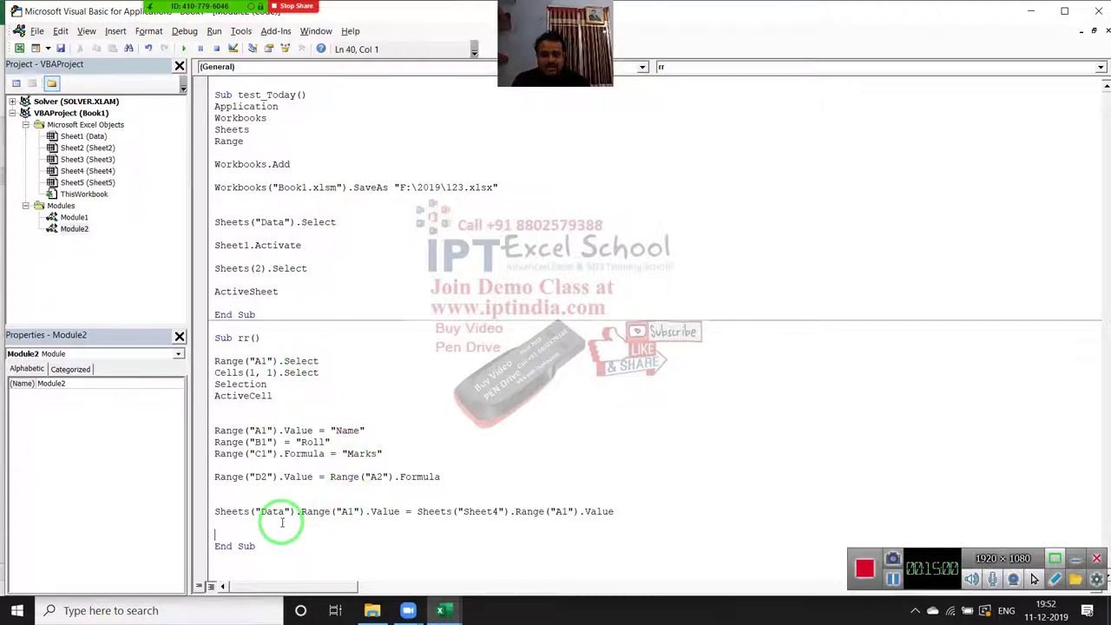
# Step: Check the Data-sheet part of the copy line, then go to Excel's Sheet4
pyautogui.moveTo(265, 511); pyautogui.dragTo(554, 517)
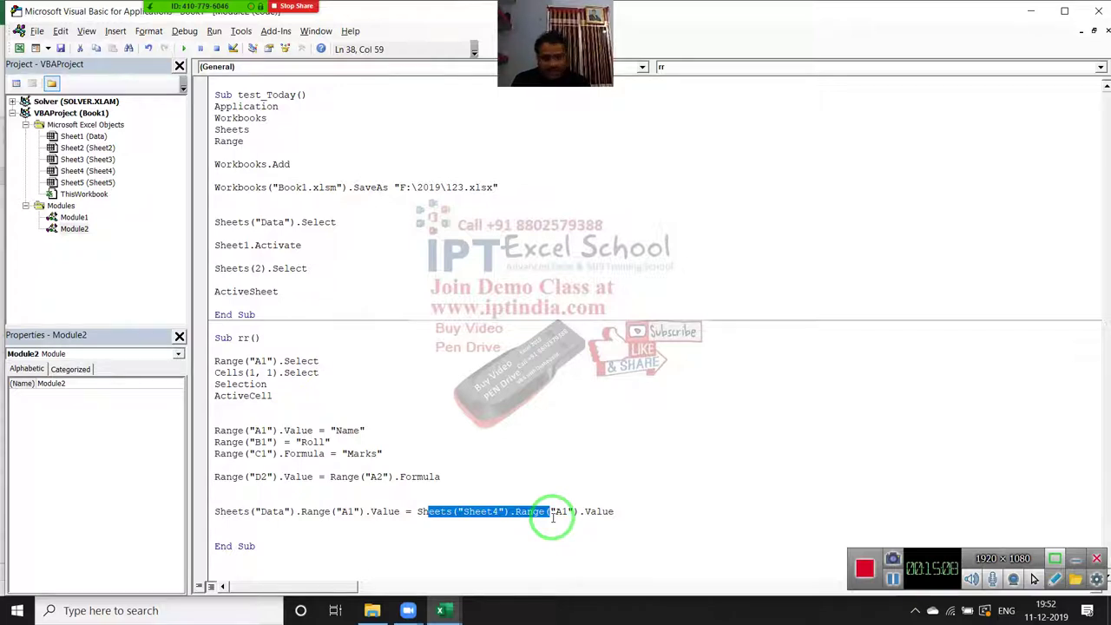
pyautogui.click(358, 522)
pyautogui.hotkey('alt', 'F11')
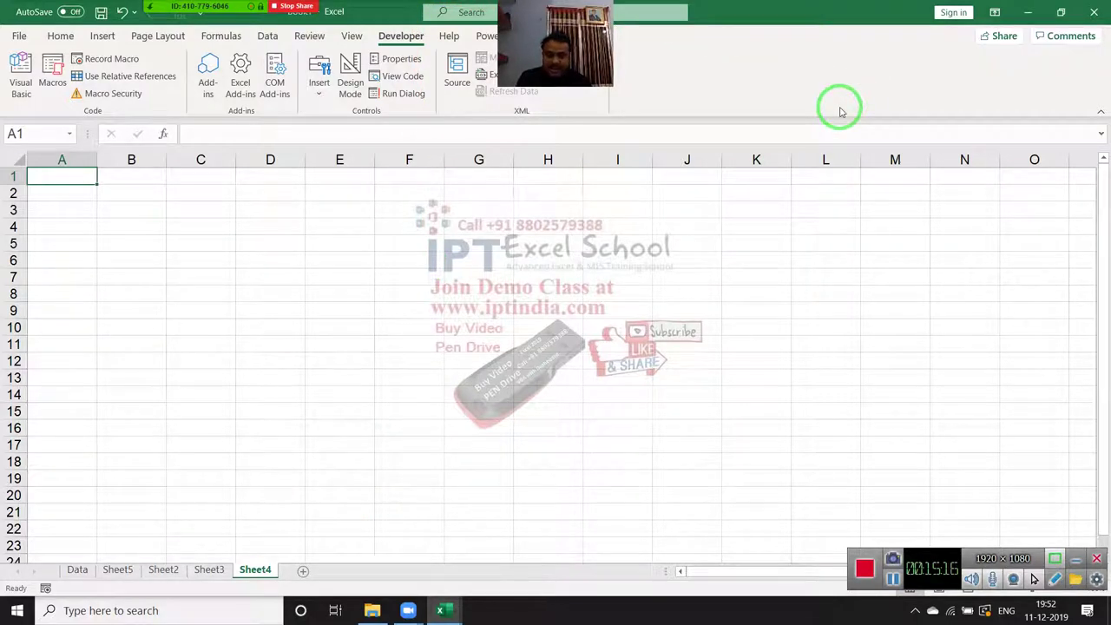
# Step: Select J2:J3, create the new blank workbook Book2, and resize the workbook windows
pyautogui.moveTo(686, 193); pyautogui.dragTo(686, 209)
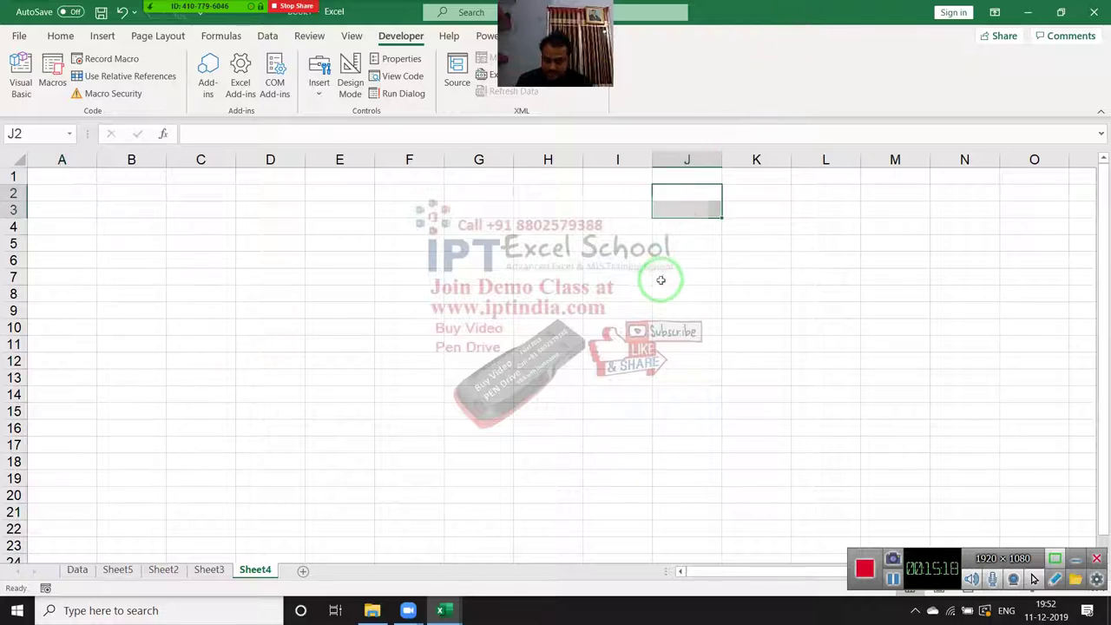
pyautogui.hotkey('ctrl', 'n')
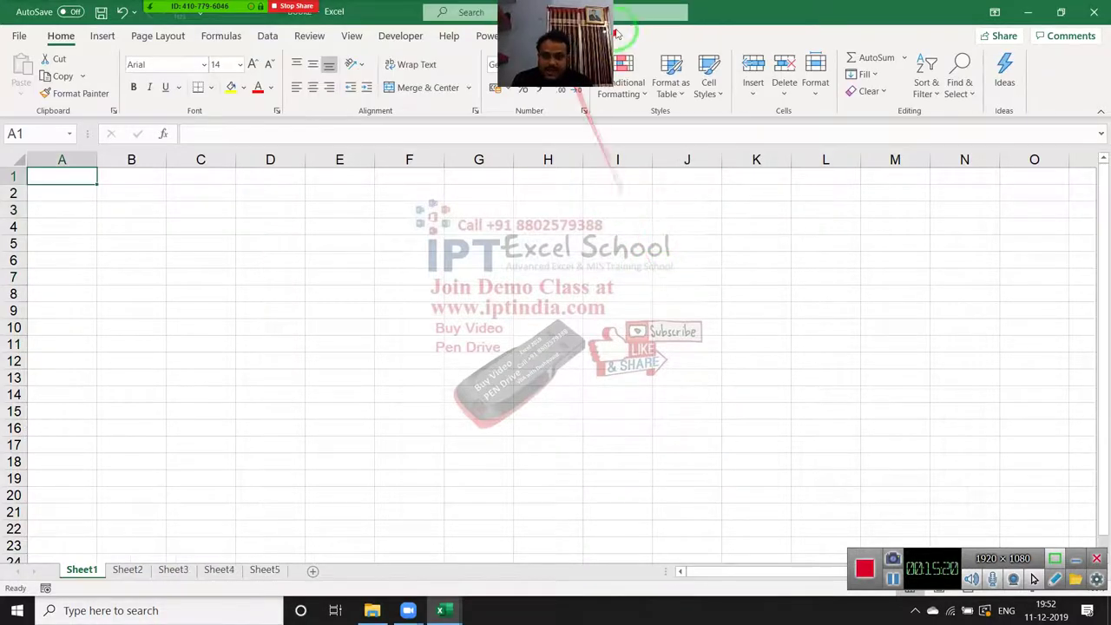
pyautogui.doubleClick(744, 8)
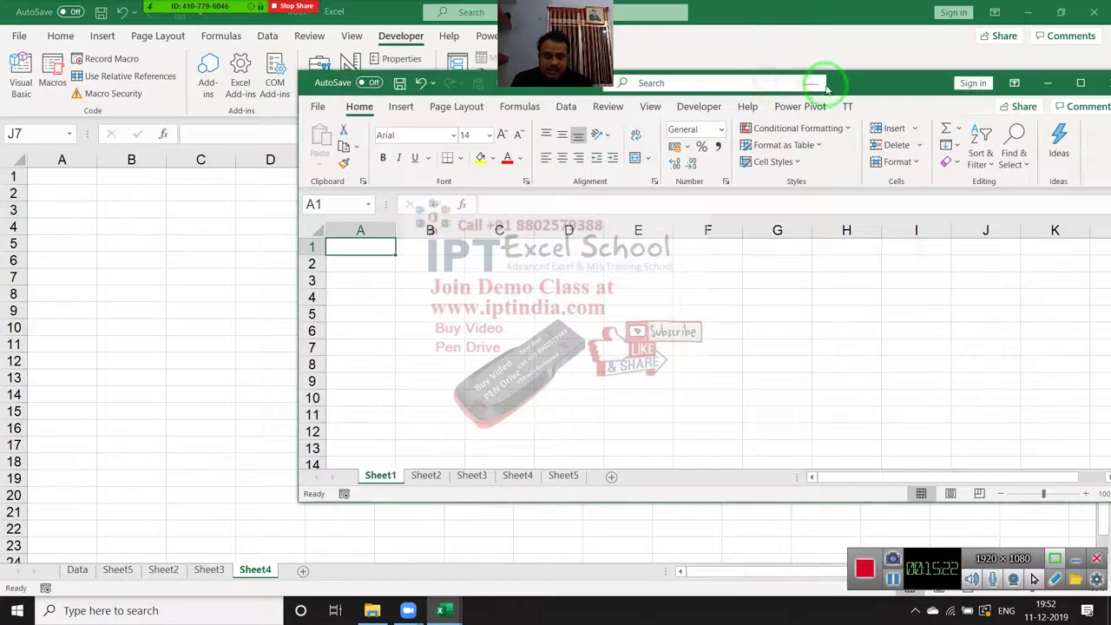
pyautogui.doubleClick(858, 87)
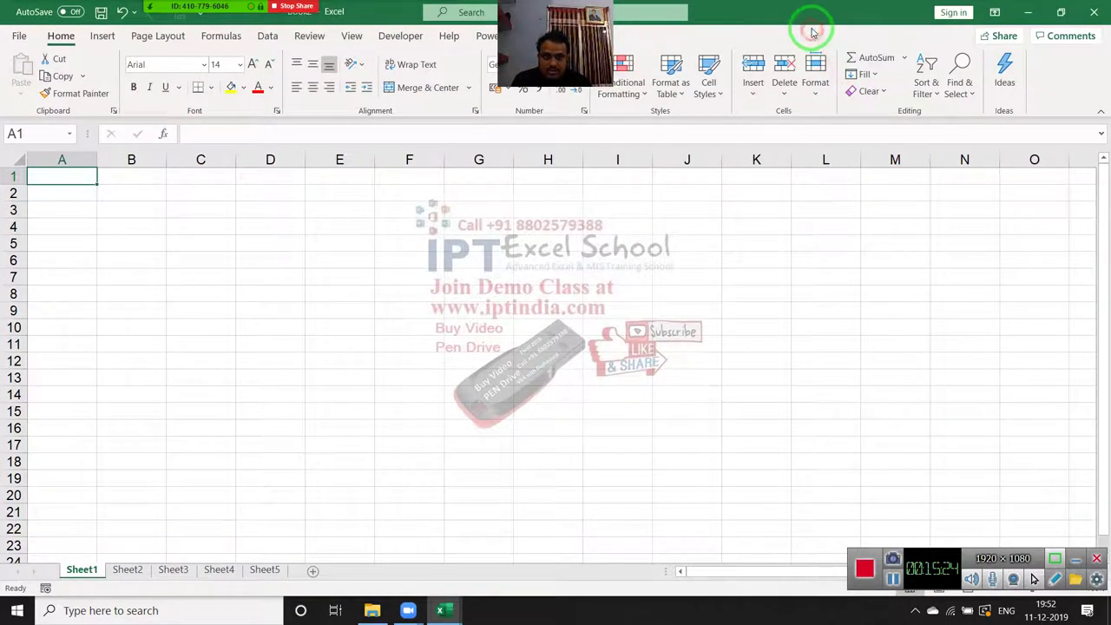
pyautogui.doubleClick(799, 22)
pyautogui.doubleClick(744, 20)
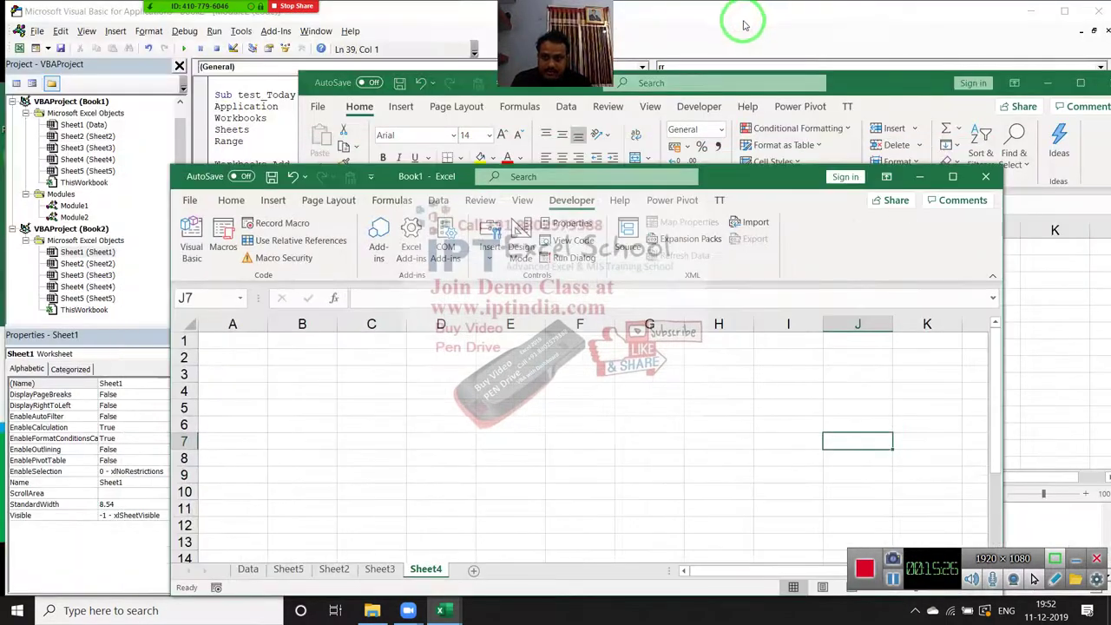
# Step: Maximize Book2, then return to the rr macro code in the VBA editor
pyautogui.click(744, 25)
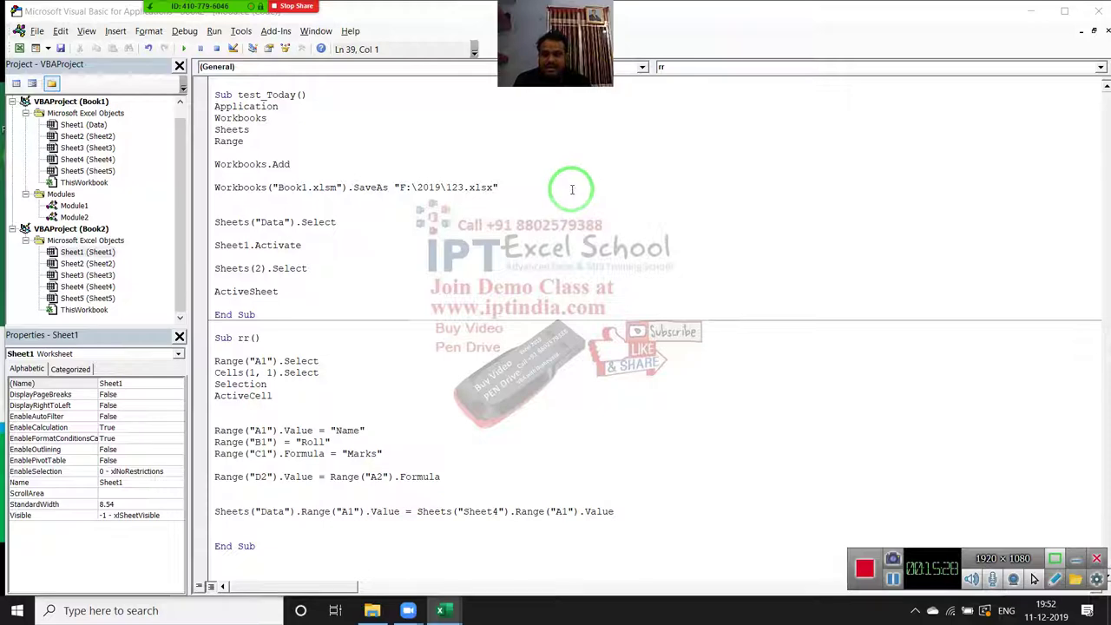
pyautogui.hotkey('alt', 'F11')
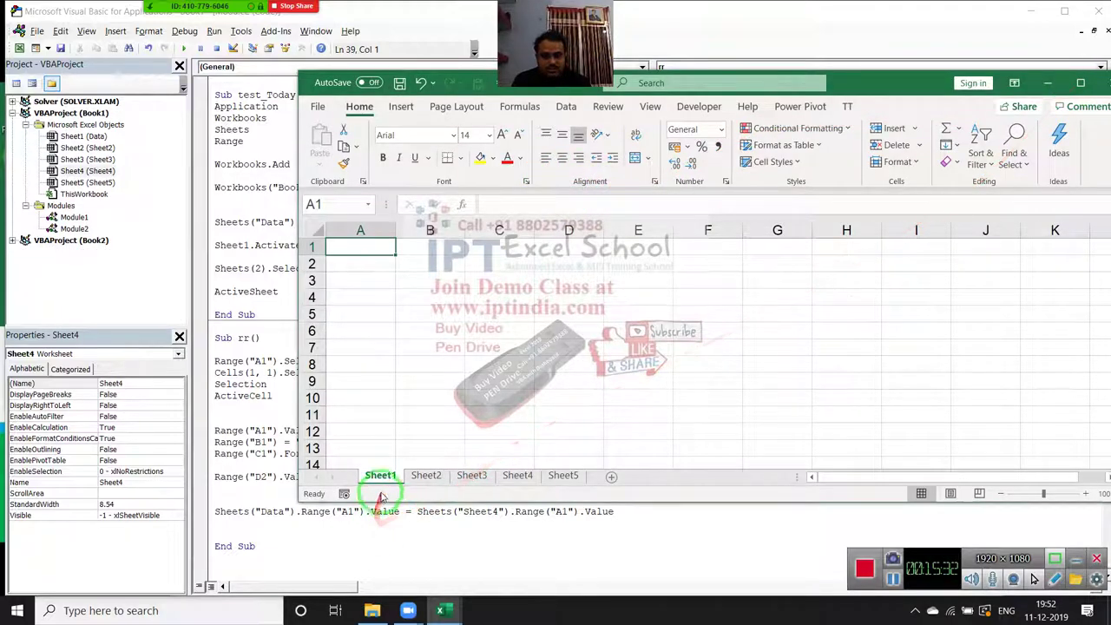
pyautogui.click(1081, 84)
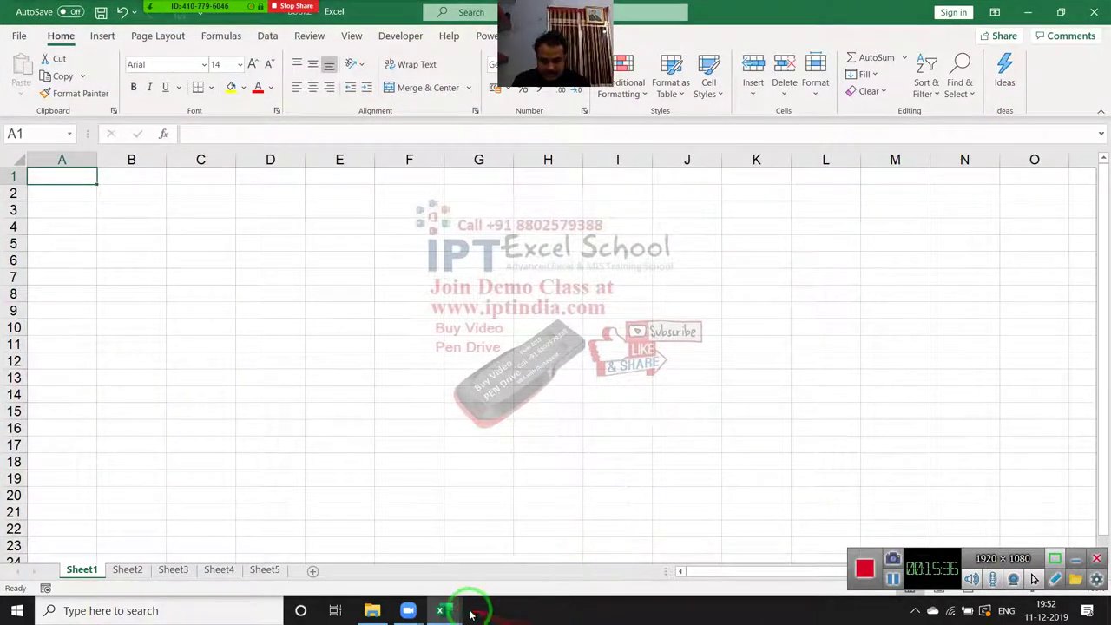
pyautogui.moveTo(458, 610)
pyautogui.click(496, 565)
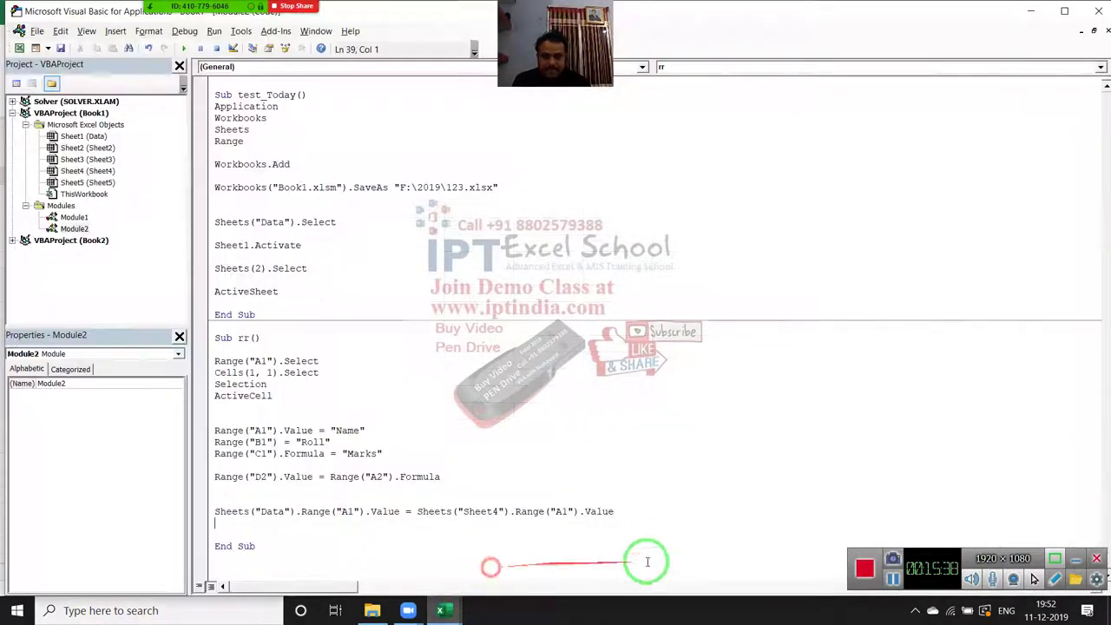
# Step: Duplicate the copy line and prefix its target with workbooks("Book1.xlsm")
pyautogui.hotkey('shift', 'Up')
pyautogui.hotkey('ctrl', 'c')
pyautogui.click(241, 521)
pyautogui.press('Return')
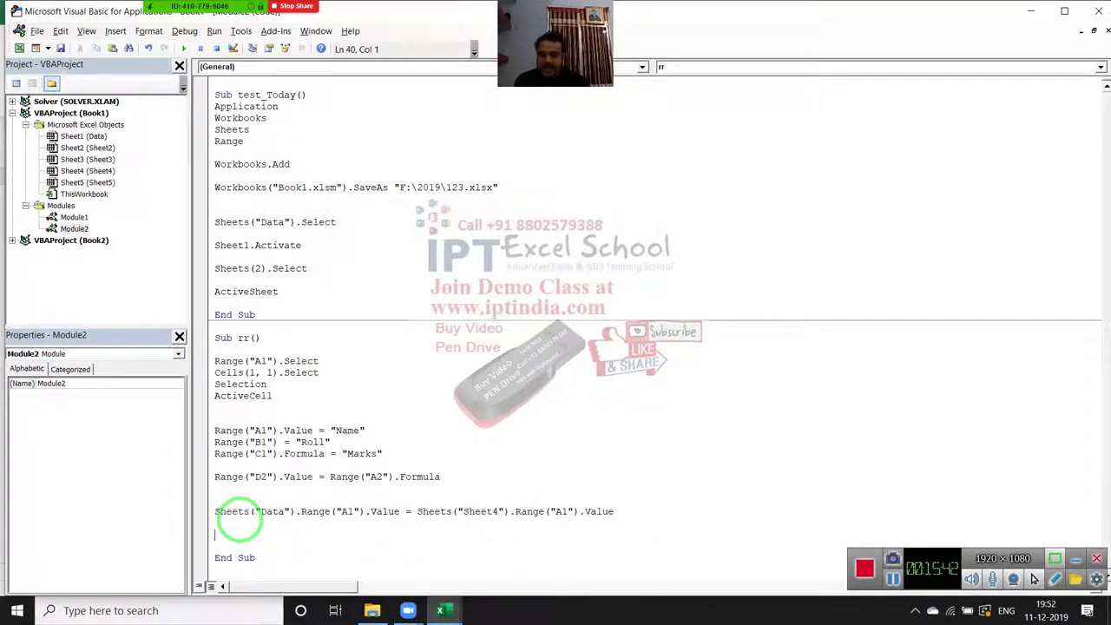
pyautogui.hotkey('ctrl', 'v')
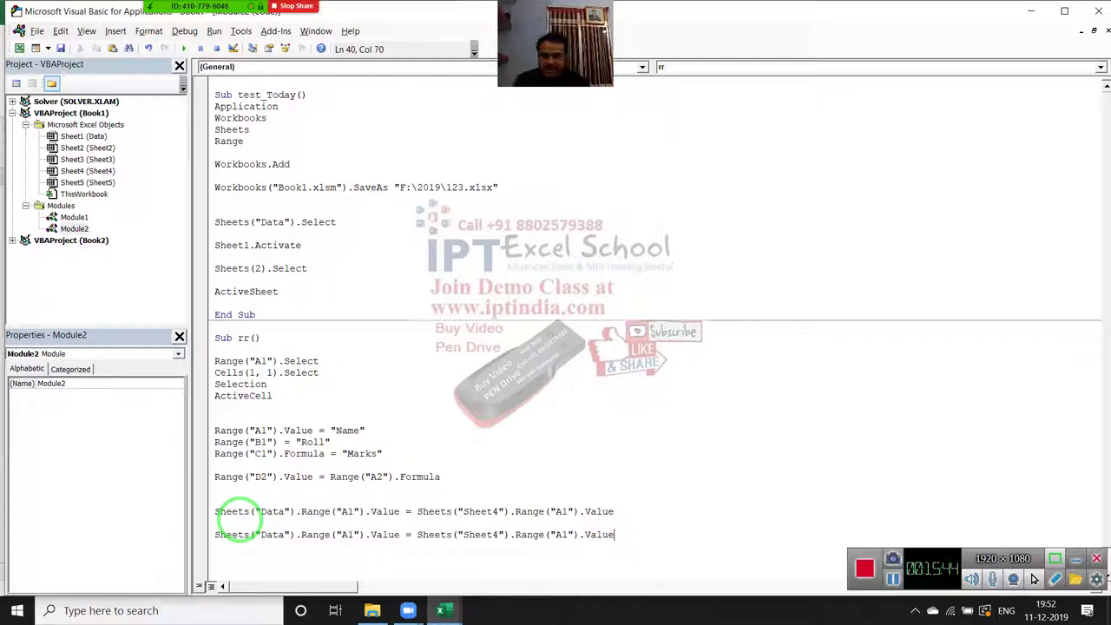
pyautogui.hotkey('shift', 'Home')
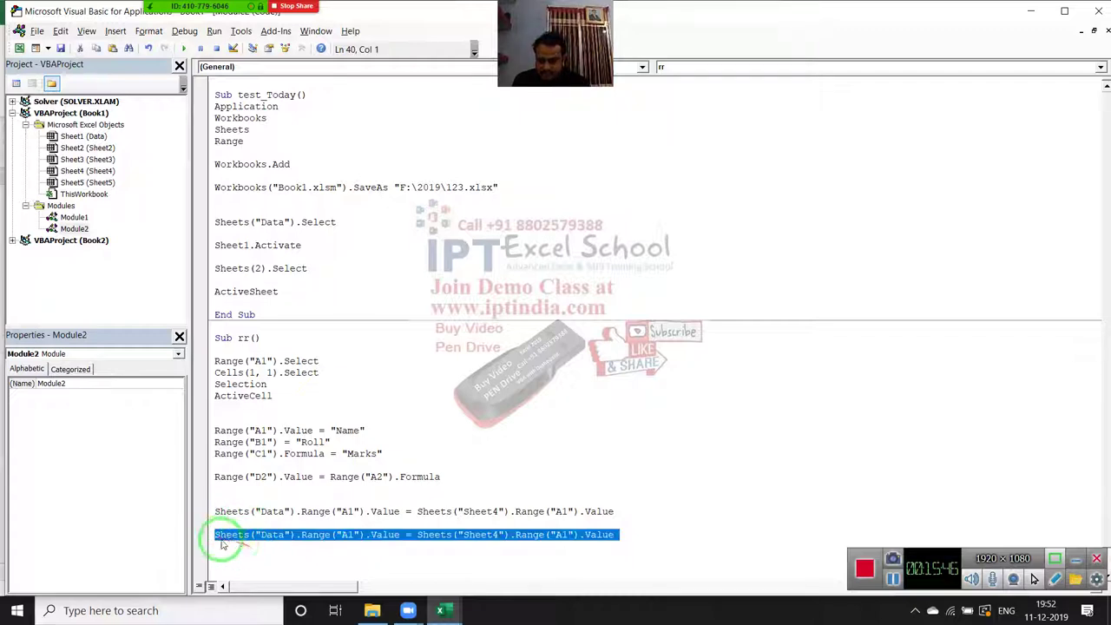
pyautogui.press('Left')
pyautogui.write('wor')
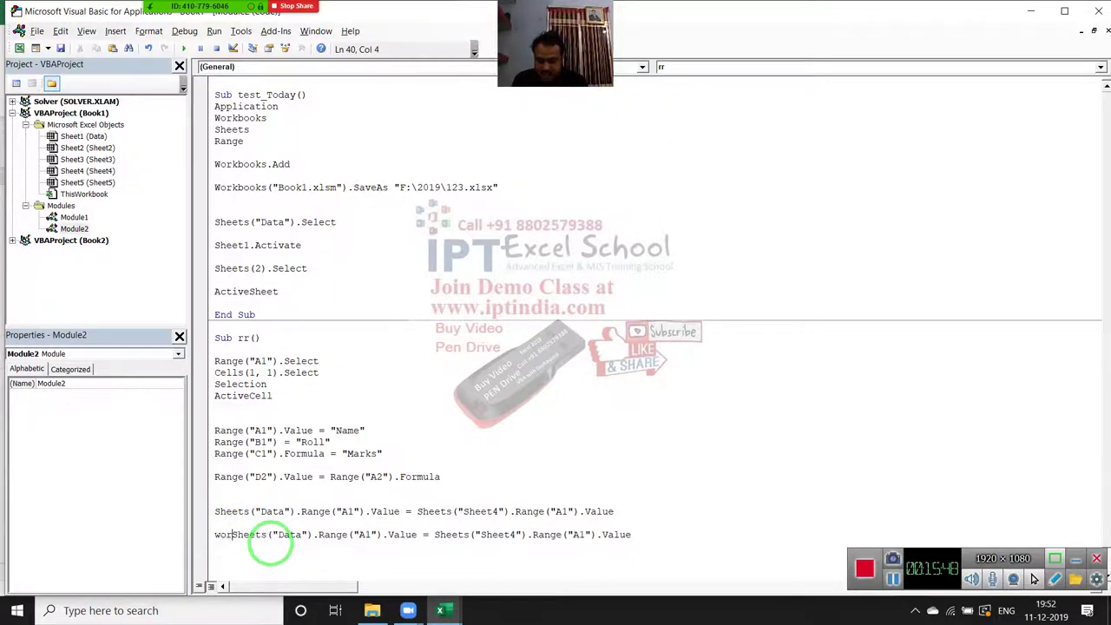
pyautogui.write('kbook')
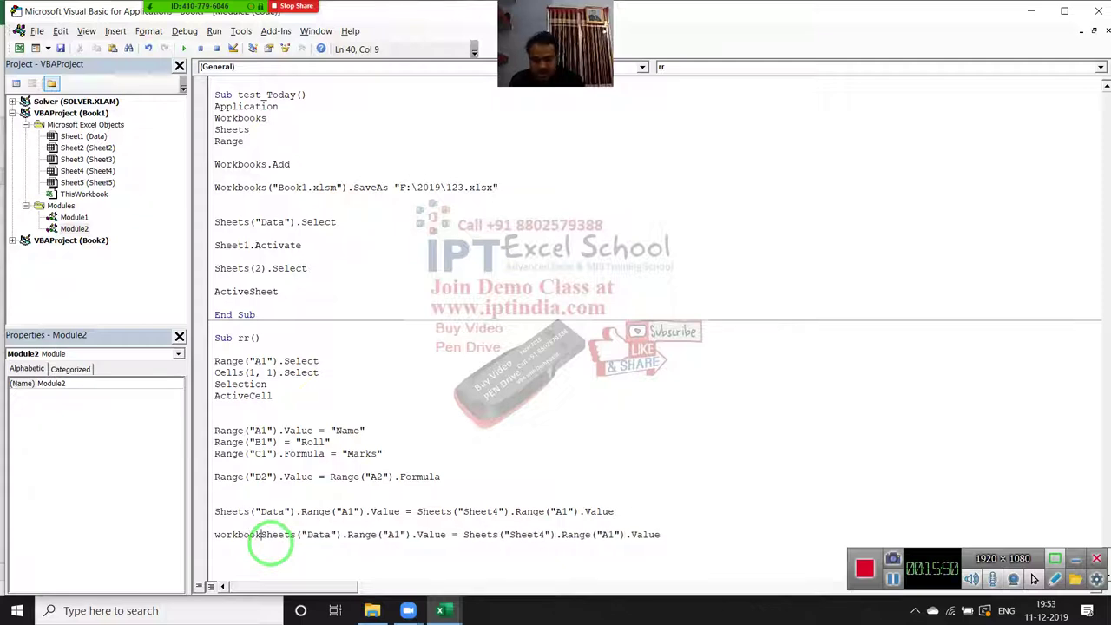
pyautogui.write('s("')
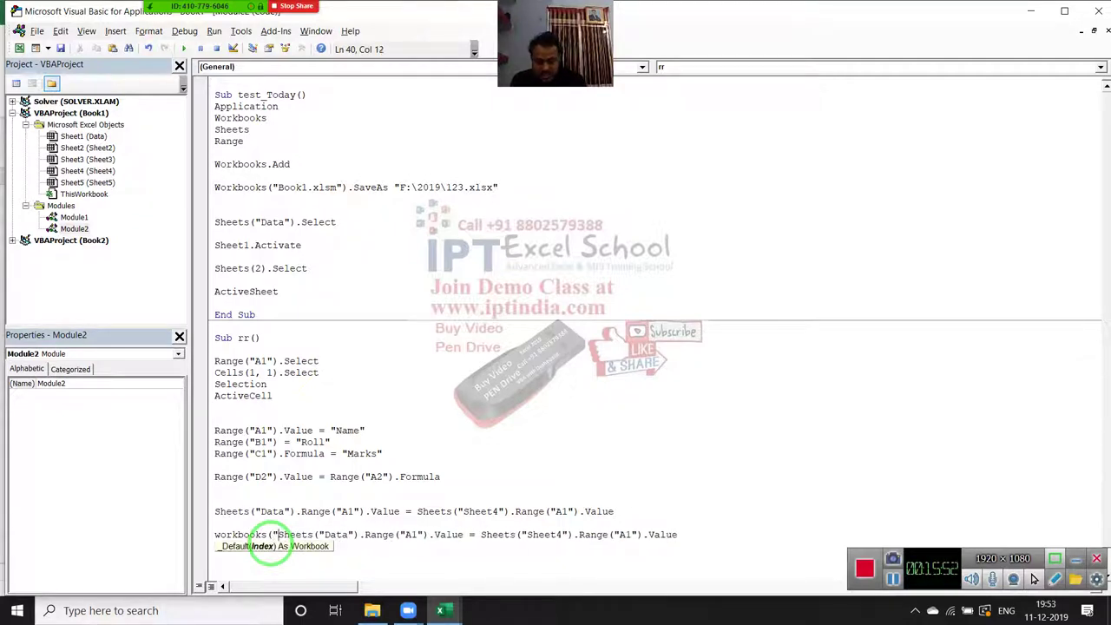
pyautogui.write('Book1.')
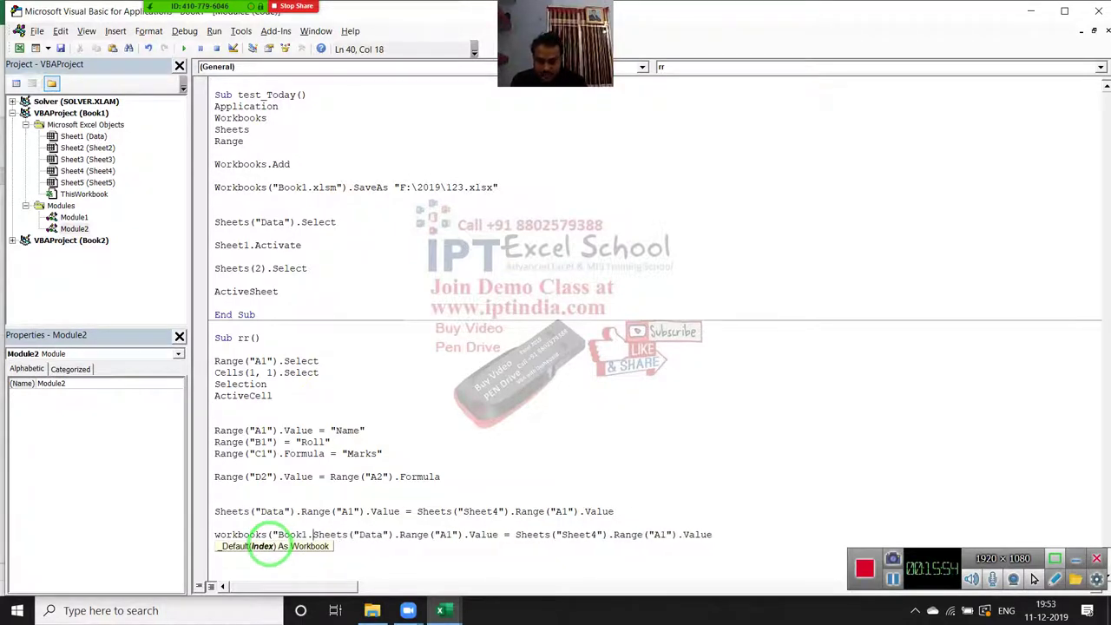
pyautogui.write('xlsm"')
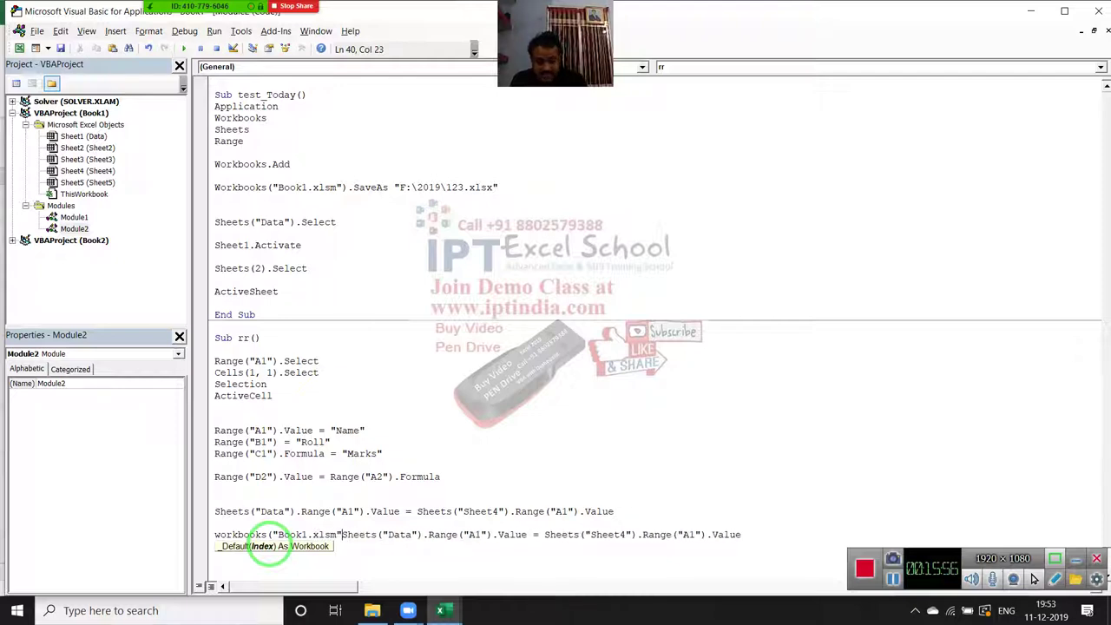
pyautogui.write(')')
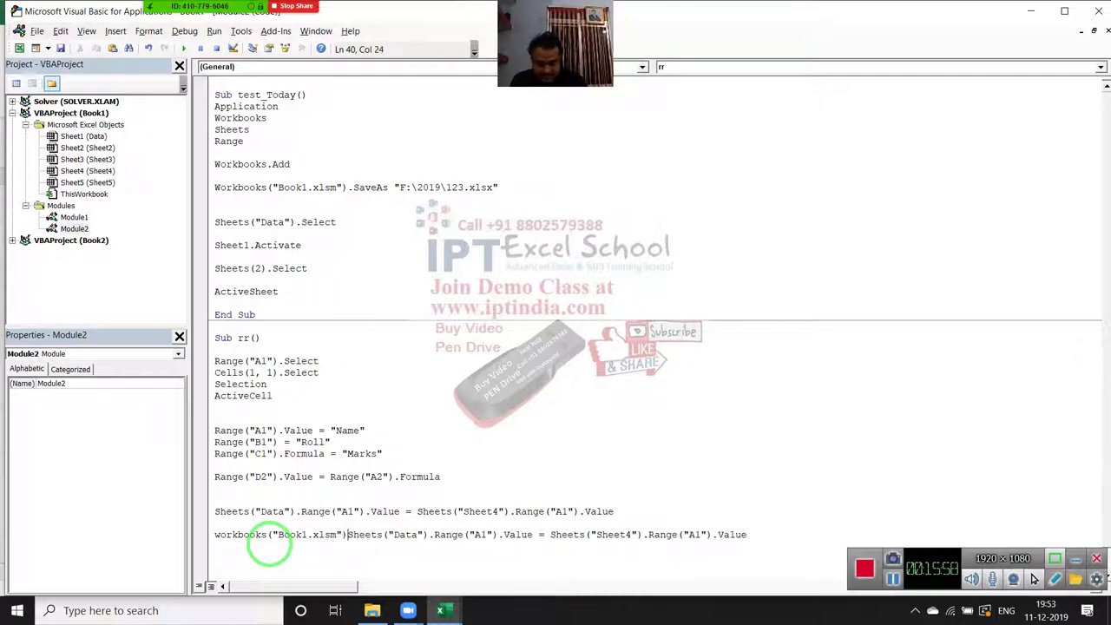
pyautogui.write('.')
# Step: Change the source to workbooks("Book2.xlsm").Sheets("Sheet1").Range("A1")
pyautogui.click(556, 534)
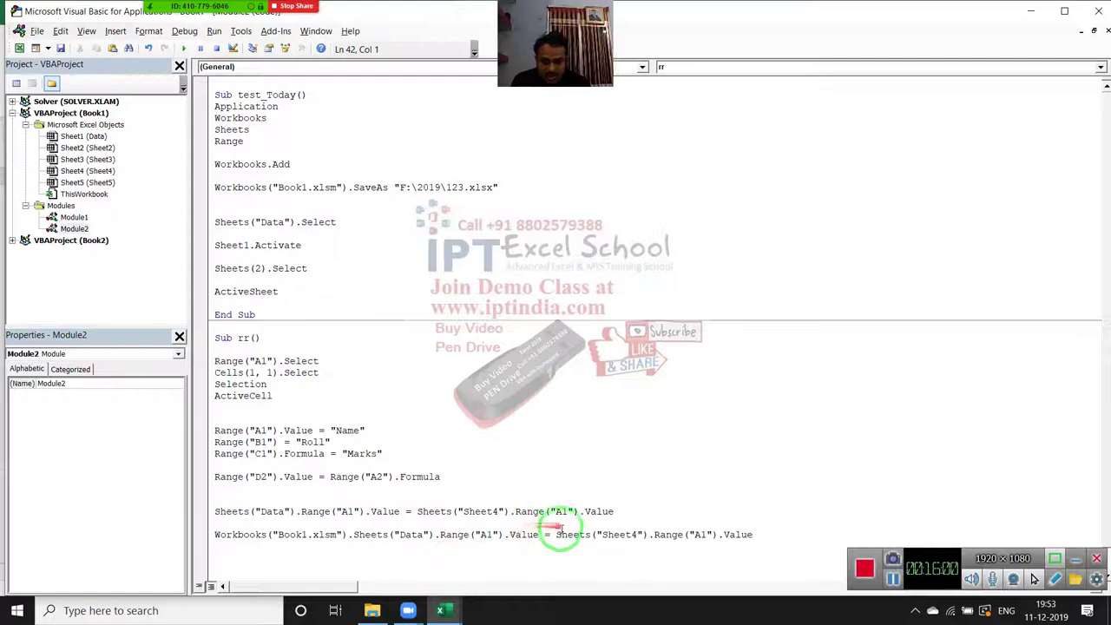
pyautogui.write('sheets')
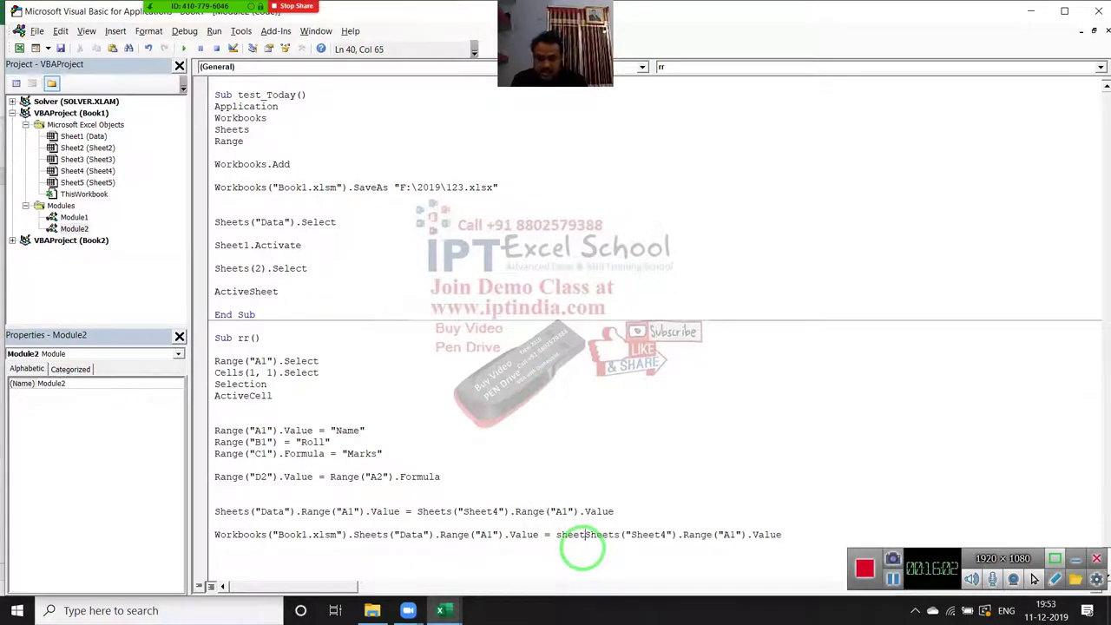
pyautogui.write('("')
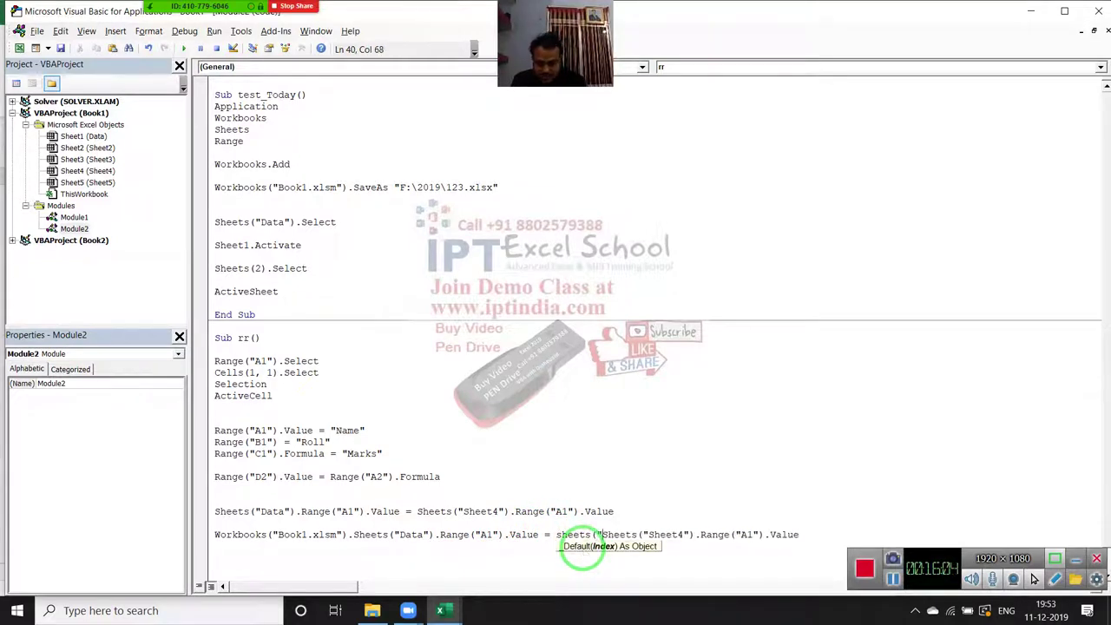
pyautogui.write('Book')
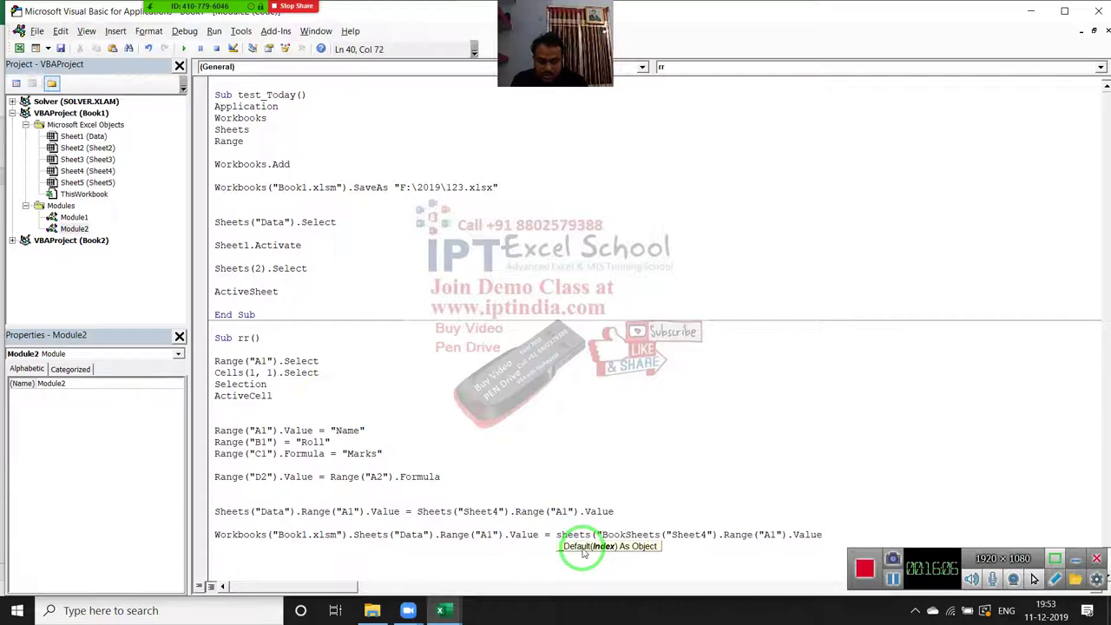
pyautogui.press('BackSpace')
pyautogui.press('BackSpace')
pyautogui.press('BackSpace')
pyautogui.press('BackSpace')
pyautogui.press('BackSpace')
pyautogui.press('BackSpace')
pyautogui.press('BackSpace')
pyautogui.press('BackSpace')
pyautogui.press('BackSpace')
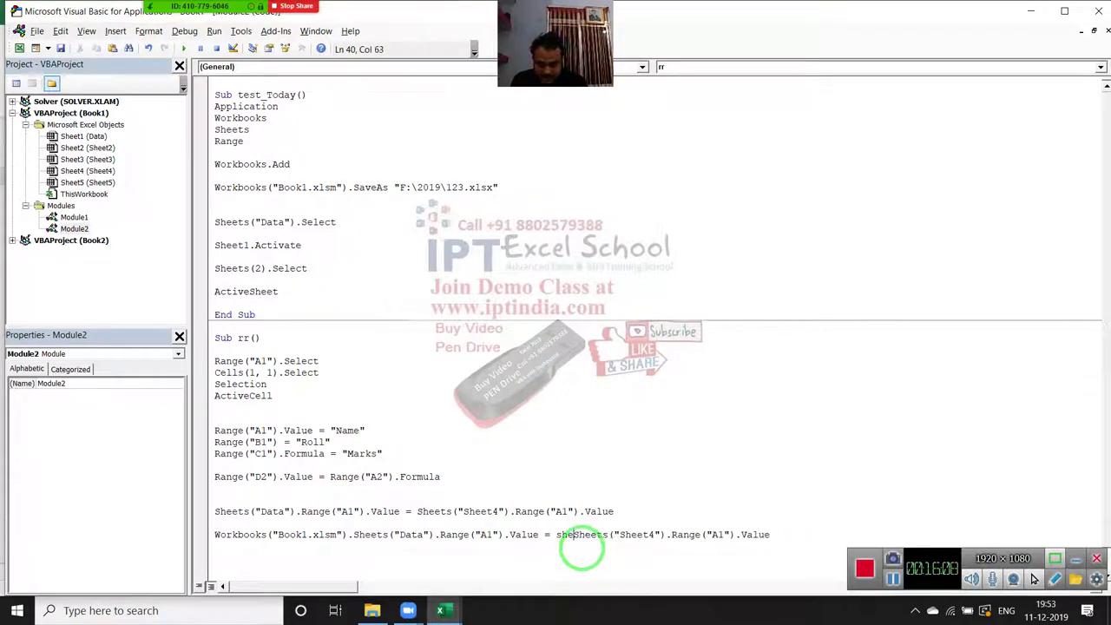
pyautogui.press('BackSpace')
pyautogui.press('BackSpace')
pyautogui.press('BackSpace')
pyautogui.write('work')
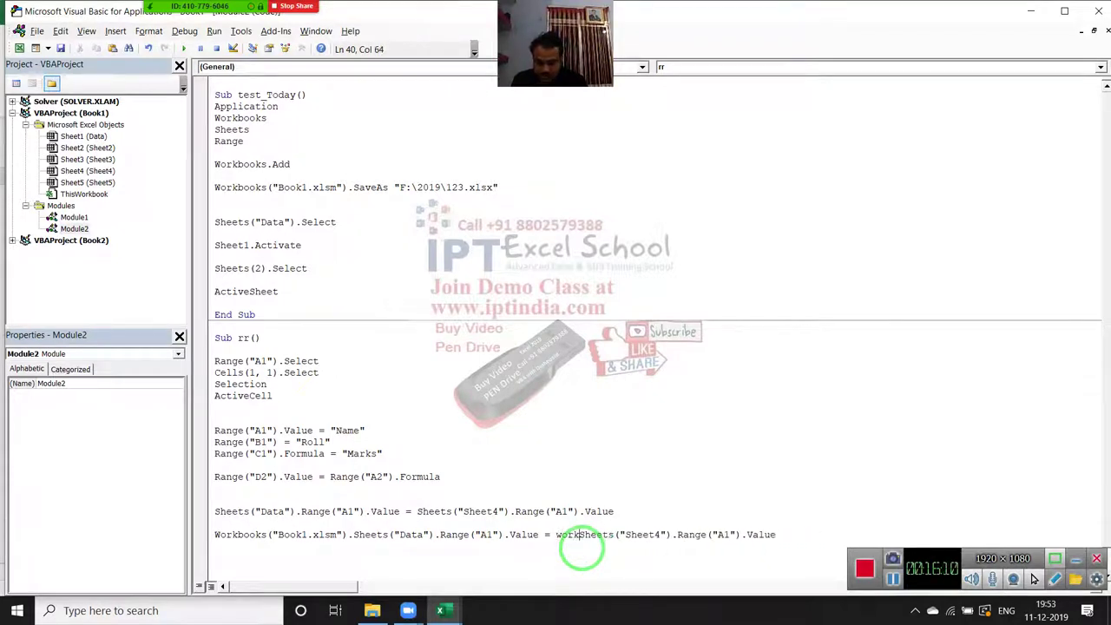
pyautogui.write('books')
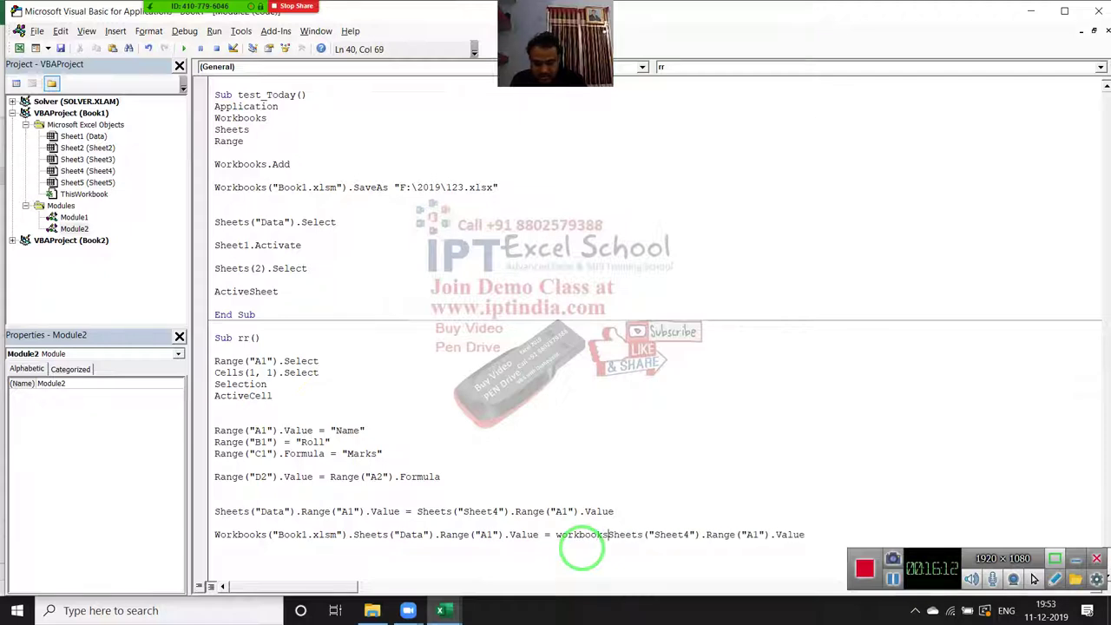
pyautogui.write('("')
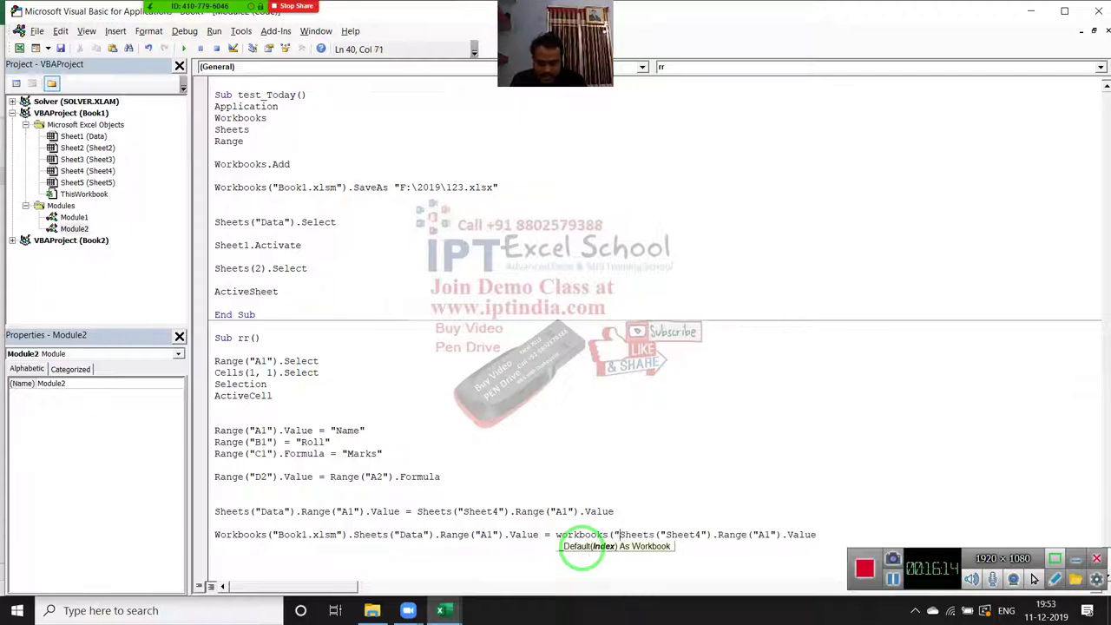
pyautogui.write('Book')
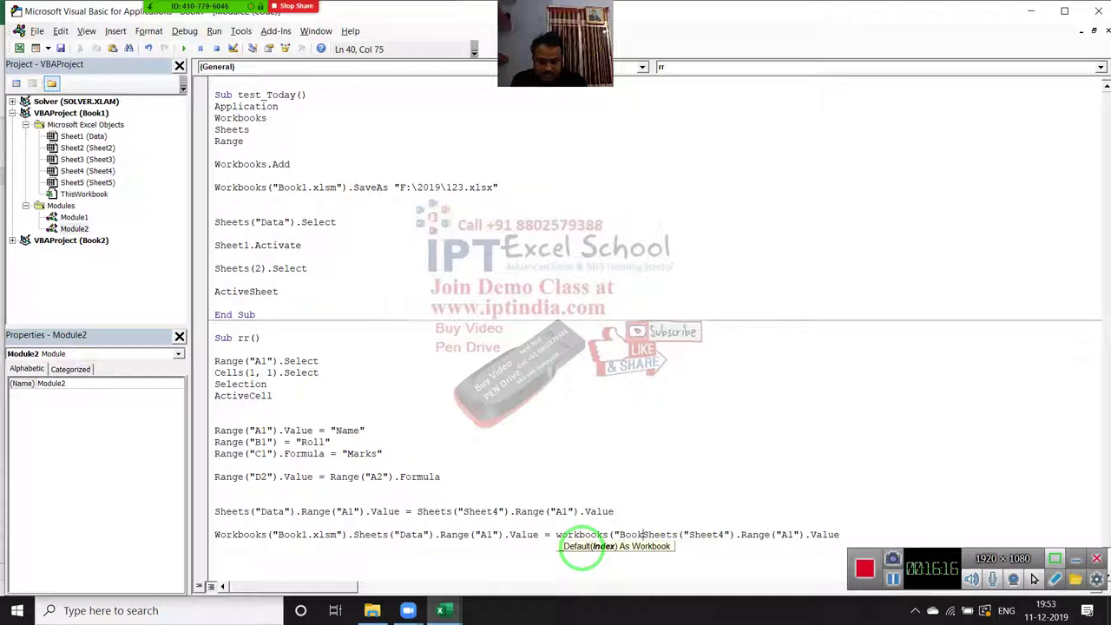
pyautogui.write('2.')
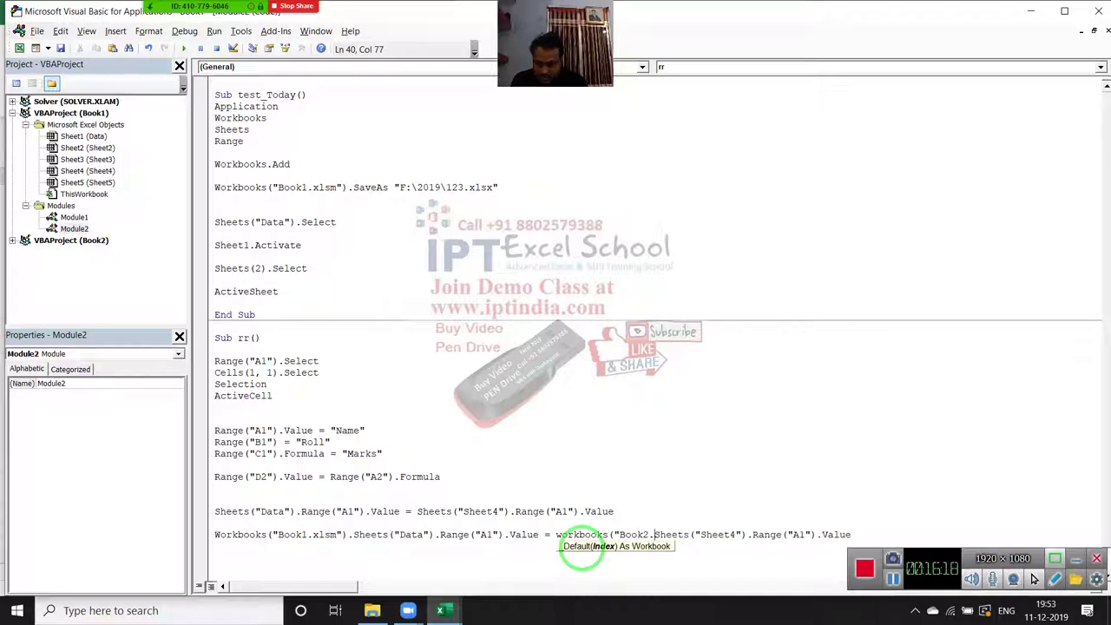
pyautogui.write('xlsm')
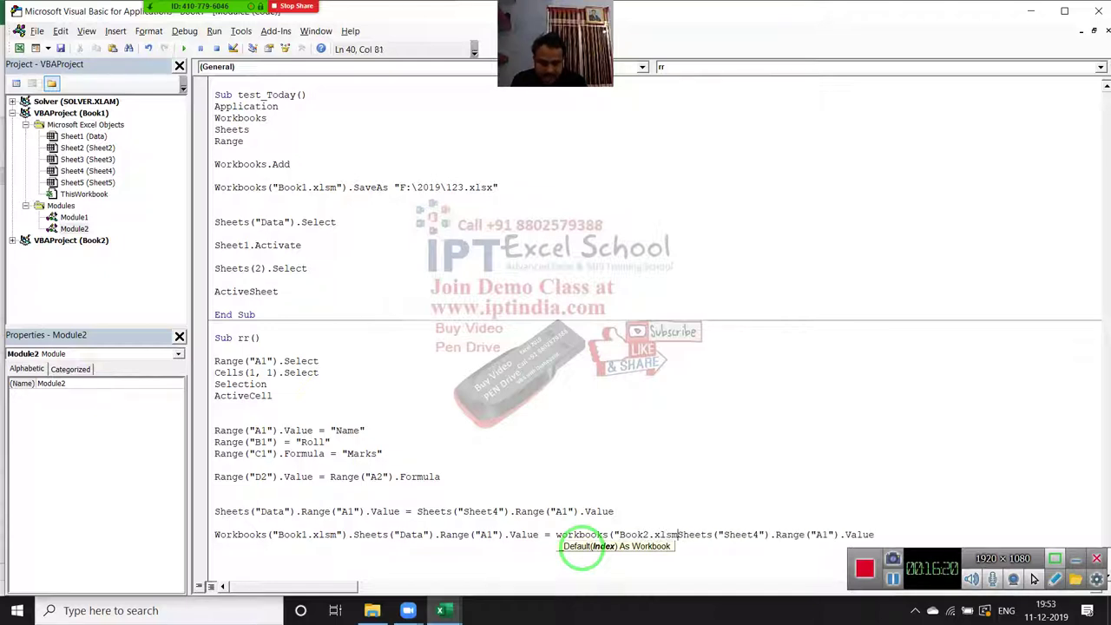
pyautogui.write('")')
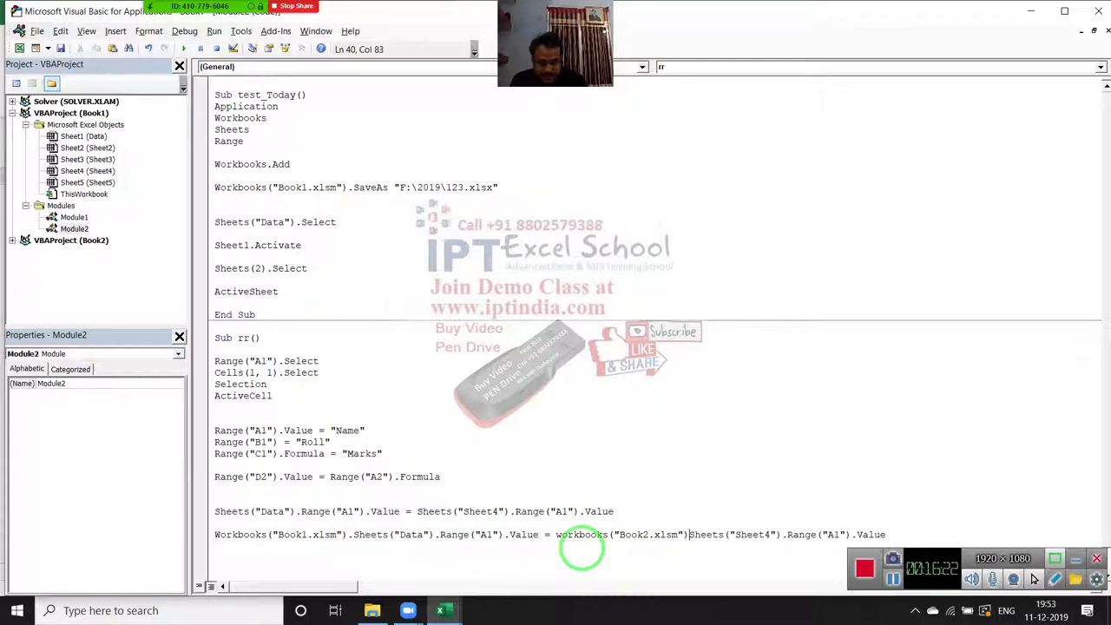
pyautogui.write('.')
pyautogui.click(695, 565)
pyautogui.doubleClick(769, 534)
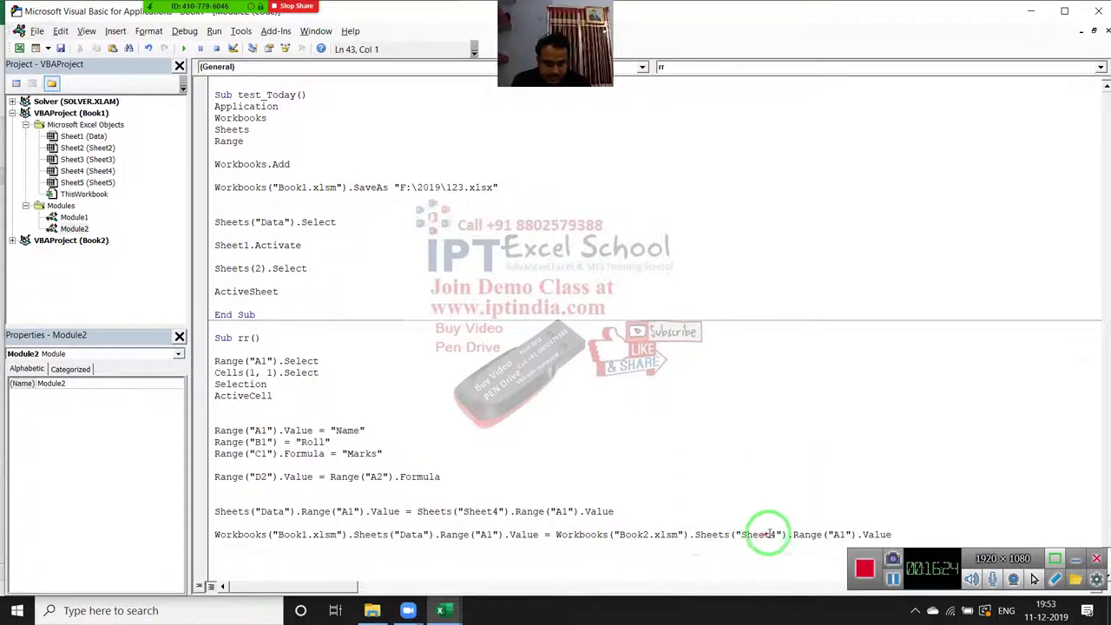
pyautogui.write('Sheet1')
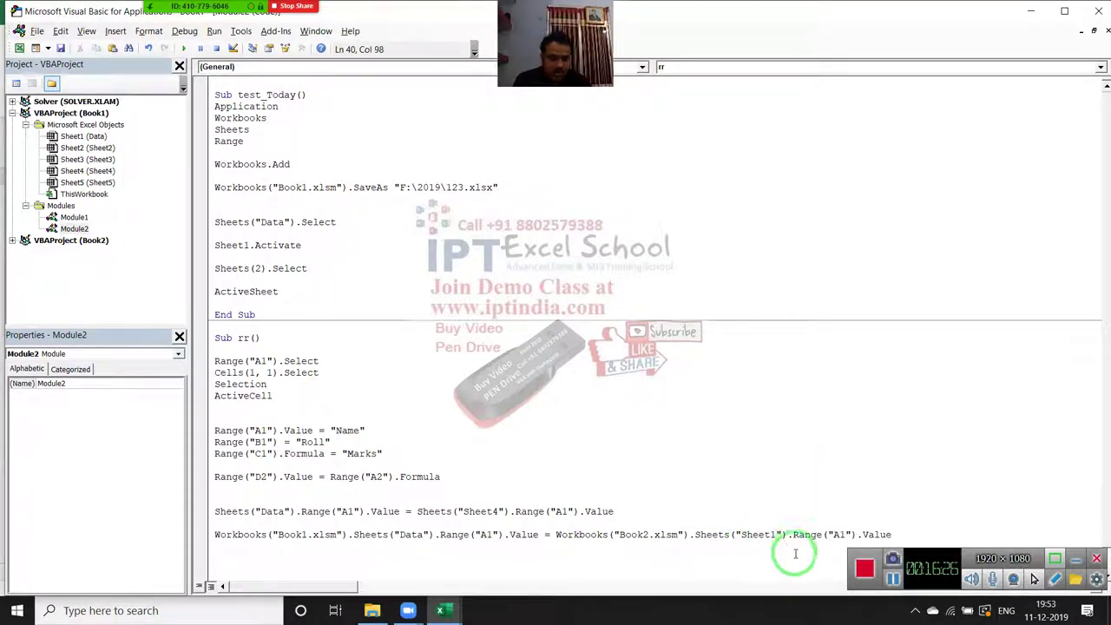
pyautogui.click(756, 565)
pyautogui.moveTo(369, 533); pyautogui.dragTo(259, 539)
pyautogui.moveTo(555, 538)
pyautogui.mouseDown()
pyautogui.moveTo(718, 545)
pyautogui.moveTo(235, 551)
pyautogui.mouseUp()
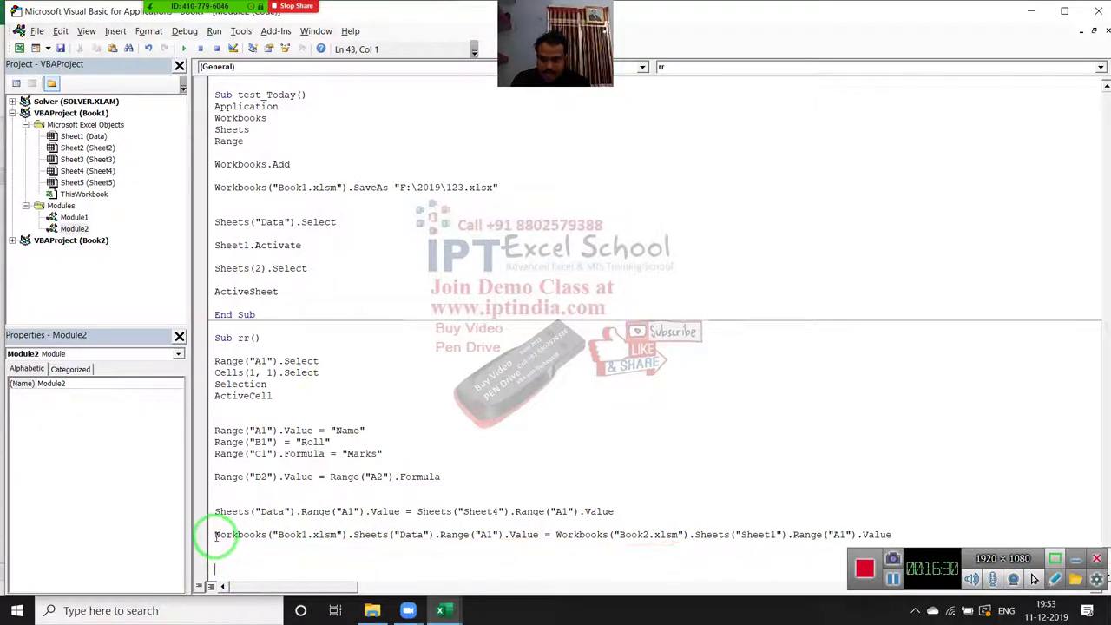
# Step: Insert a new line above the cross-workbook copy line and start typing Workbooks.Open
pyautogui.click(217, 529)
pyautogui.press('Return')
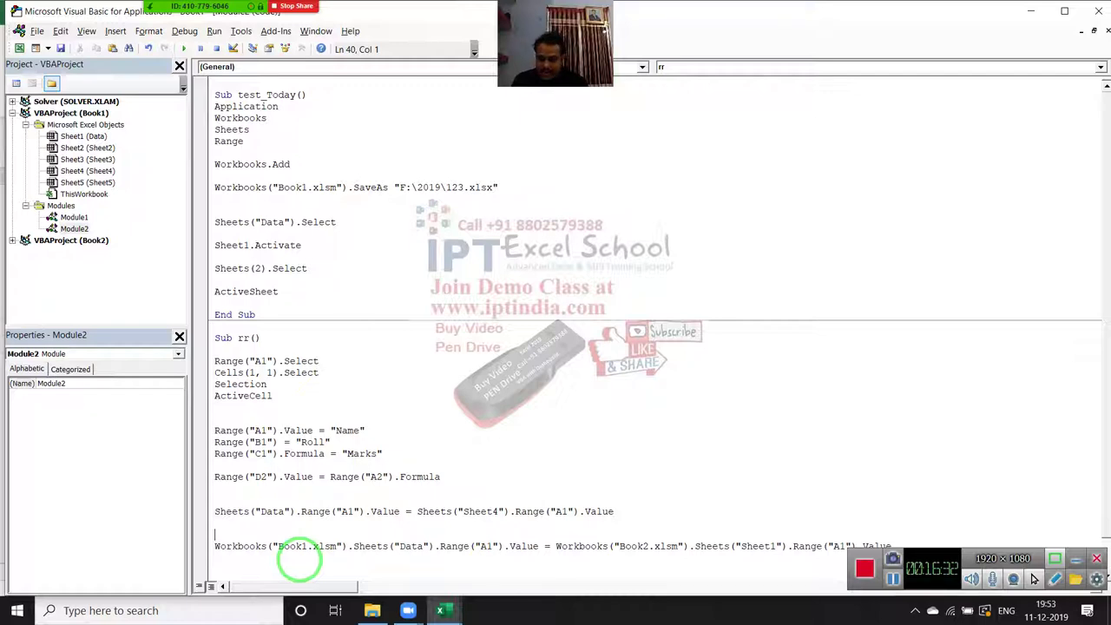
pyautogui.write('workbooks')
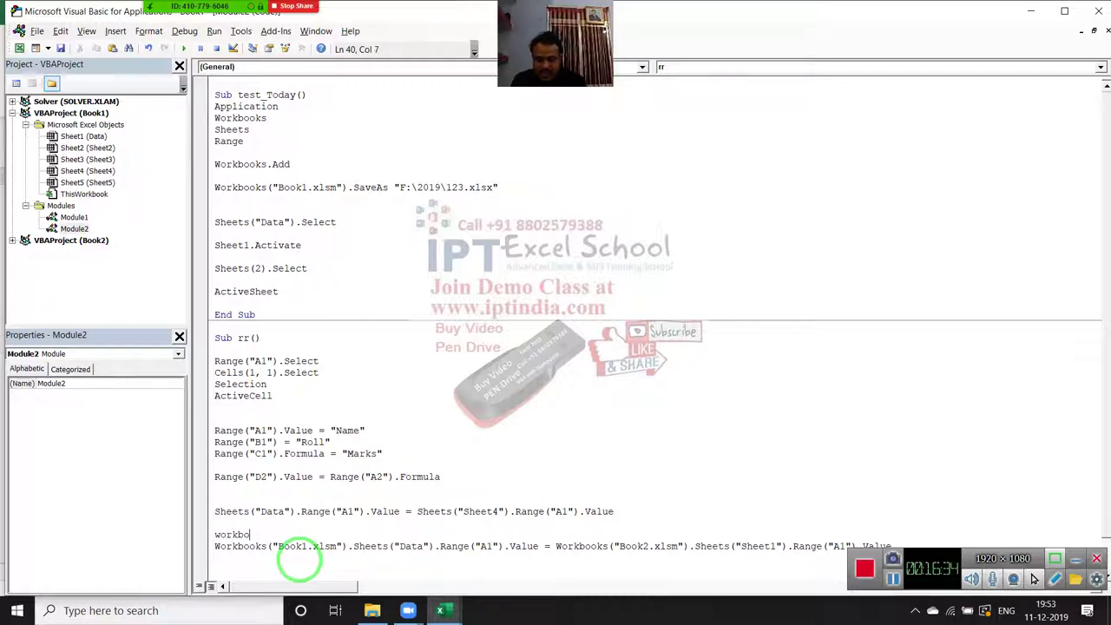
pyautogui.write('.')
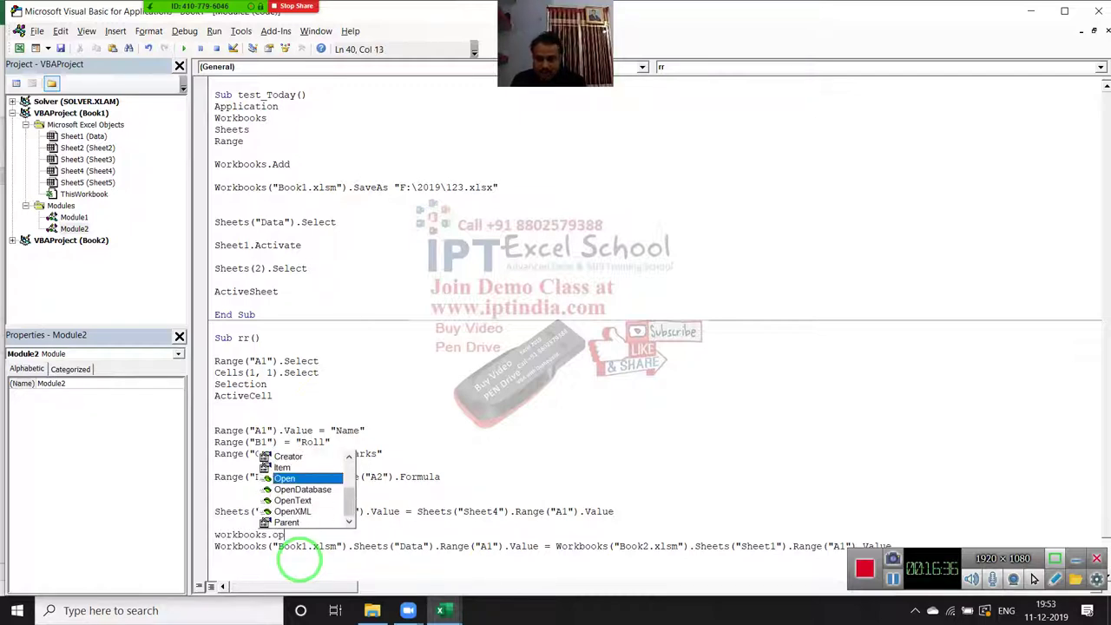
pyautogui.write('Open')
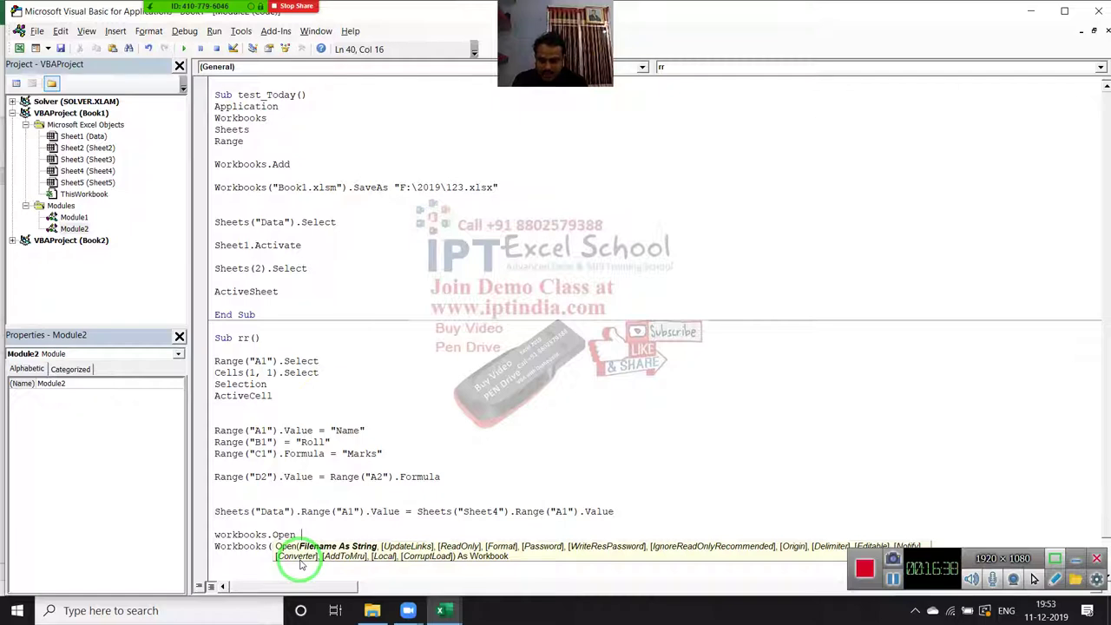
# Step: Complete the Workbooks.Open Path line and select the F:\2019\123.xlsx path on the SaveAs line as an example
pyautogui.write('h')
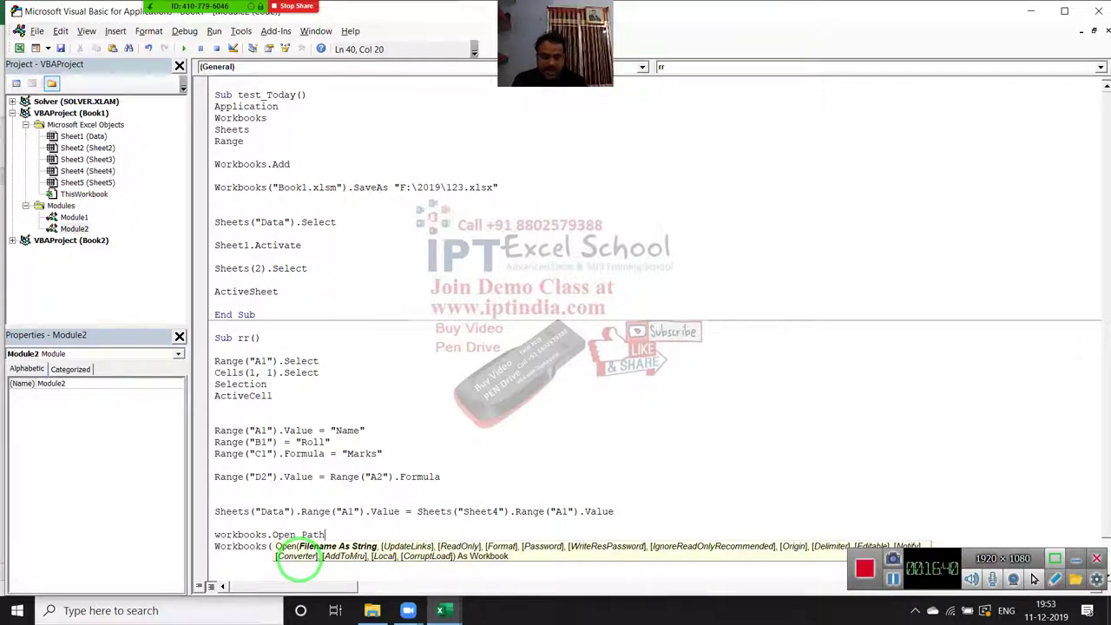
pyautogui.click(385, 523)
pyautogui.scroll(-1, 416, 548)
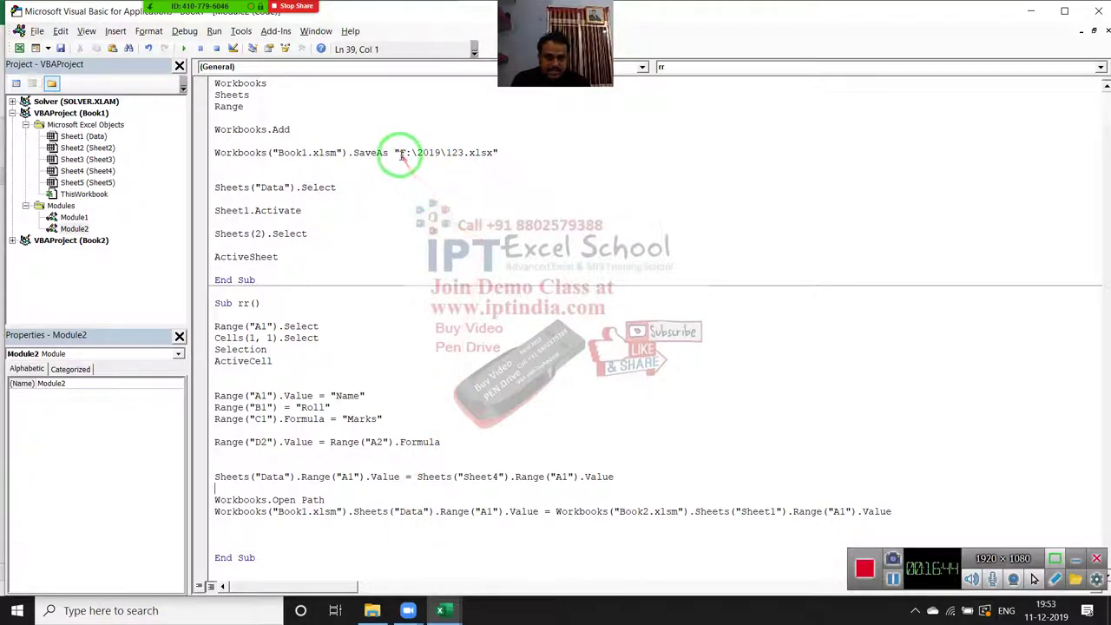
pyautogui.moveTo(395, 152); pyautogui.dragTo(502, 152)
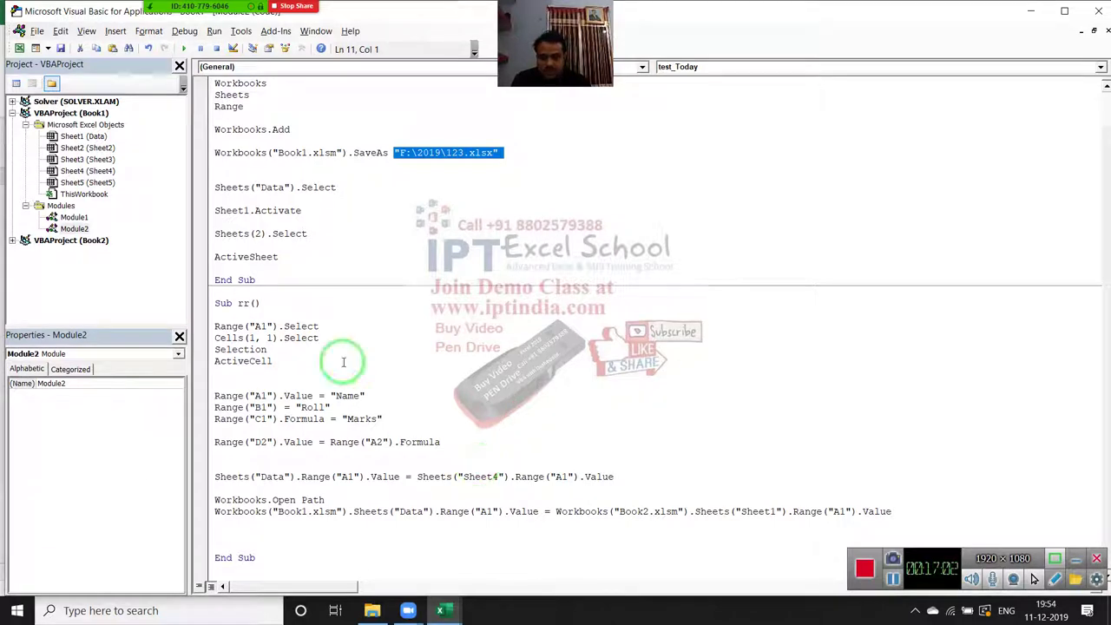
# Step: Review the rr macro by selecting its header, formula, copy and Workbooks lines
pyautogui.click(209, 396)
pyautogui.moveTo(209, 396); pyautogui.dragTo(220, 420)
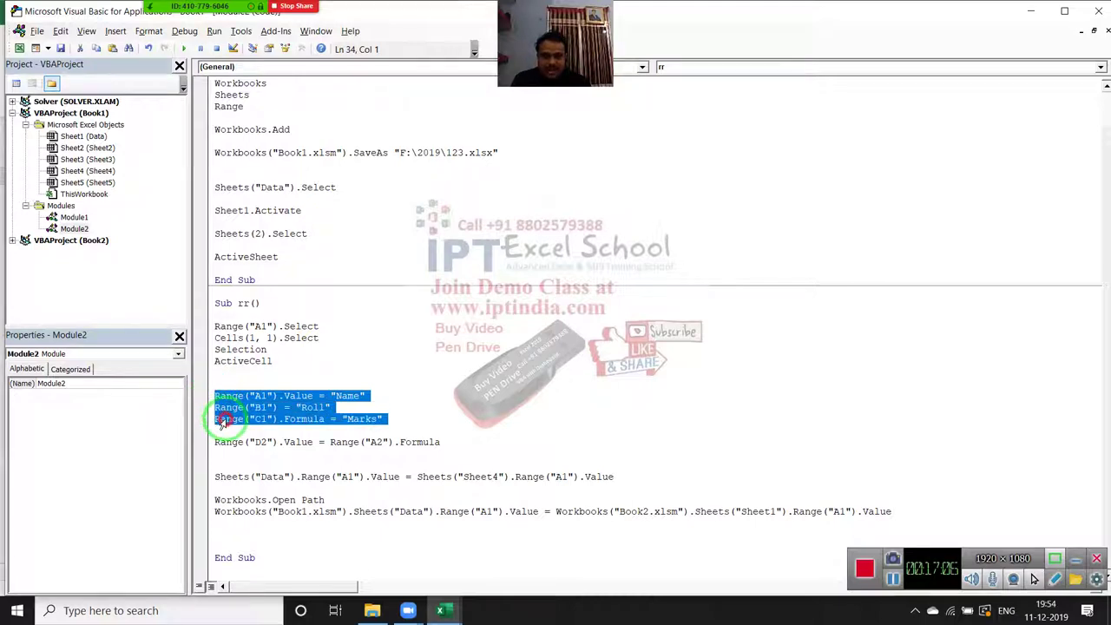
pyautogui.moveTo(220, 420); pyautogui.dragTo(232, 446)
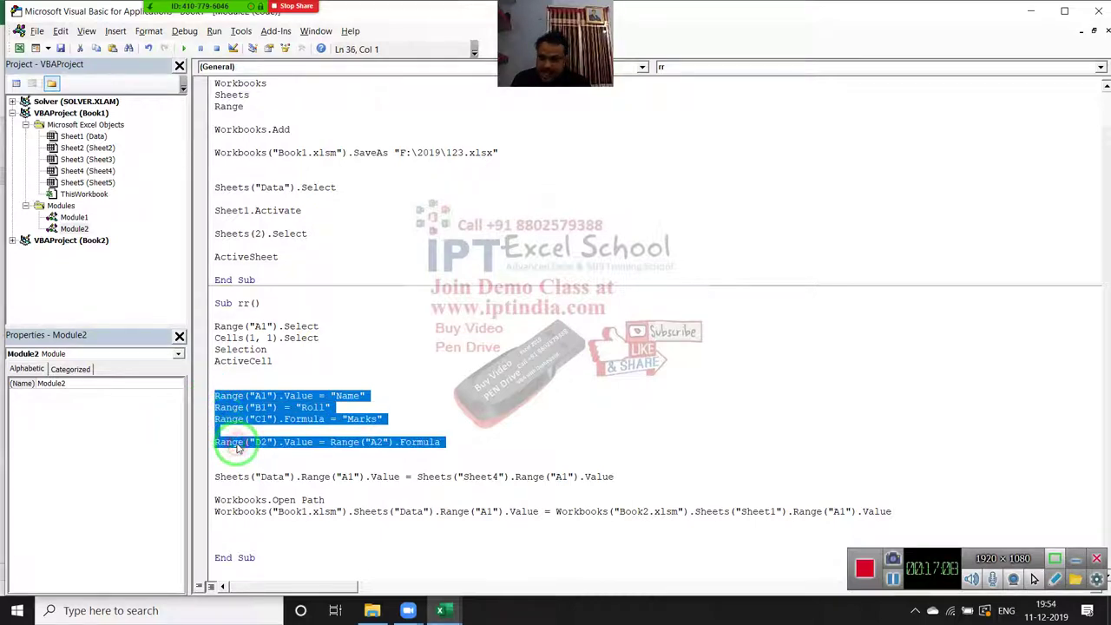
pyautogui.click(209, 479)
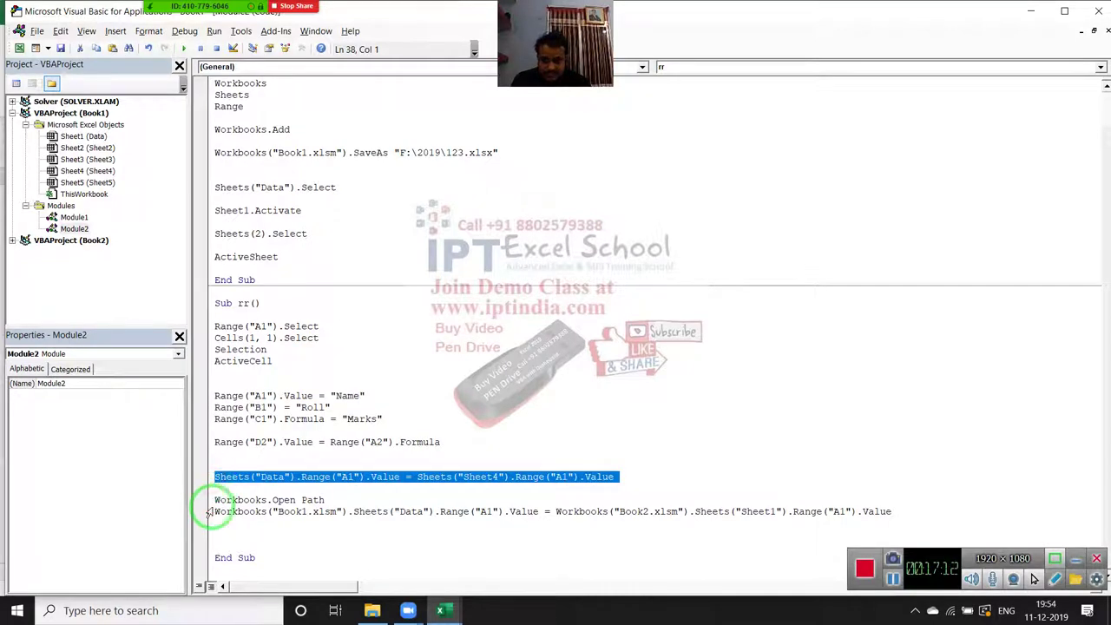
pyautogui.click(209, 511)
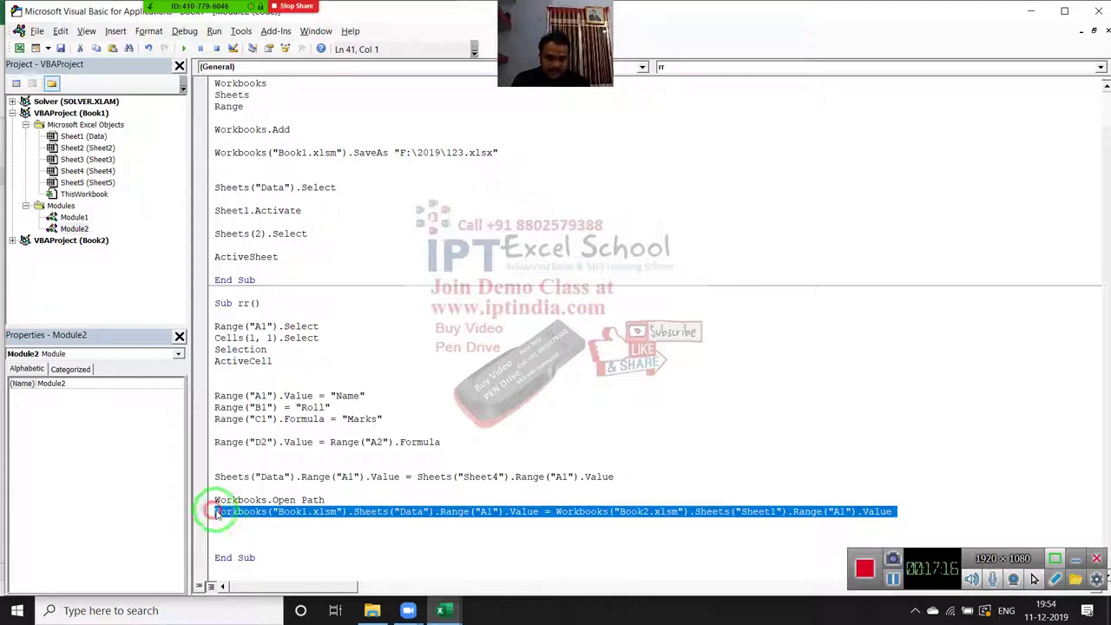
pyautogui.click(223, 525)
pyautogui.moveTo(226, 526); pyautogui.dragTo(201, 329)
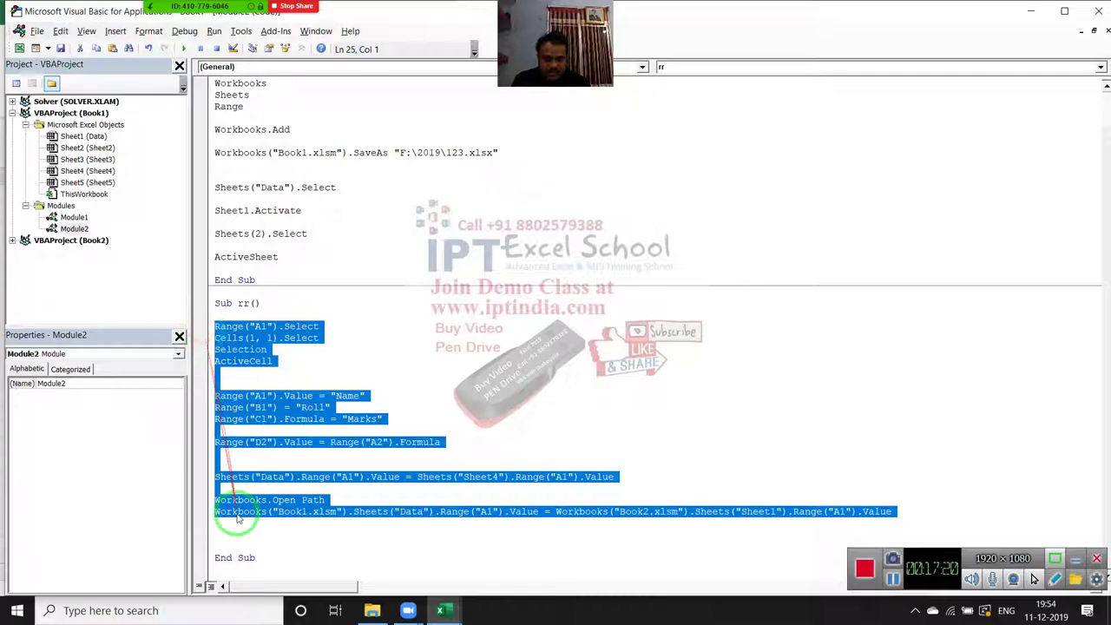
pyautogui.click(233, 535)
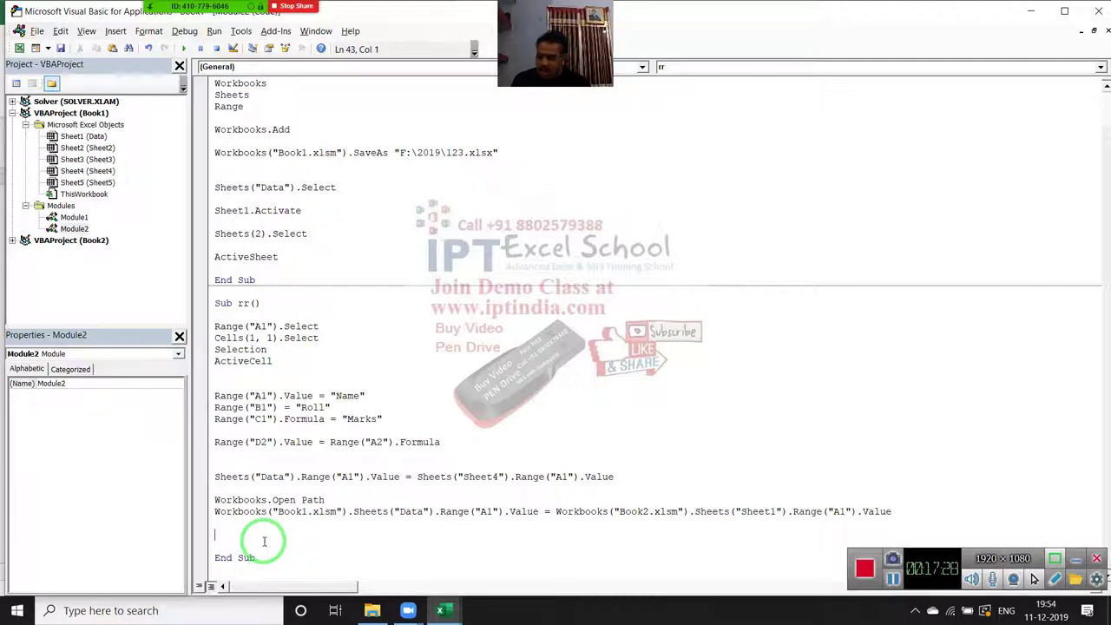
pyautogui.moveTo(257, 557); pyautogui.dragTo(260, 338)
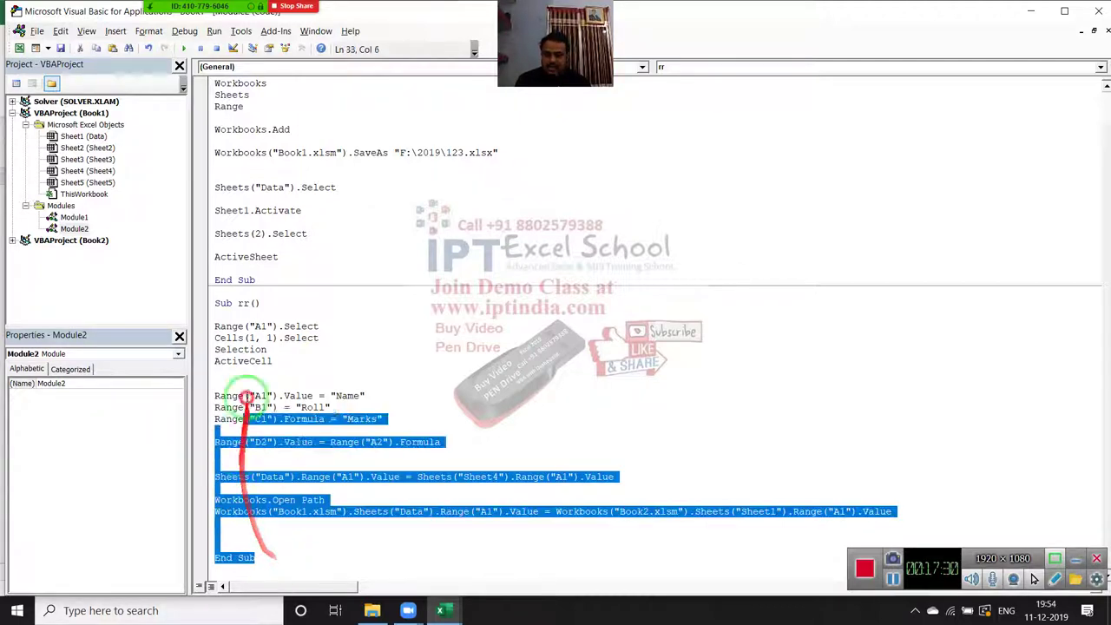
pyautogui.click(291, 455)
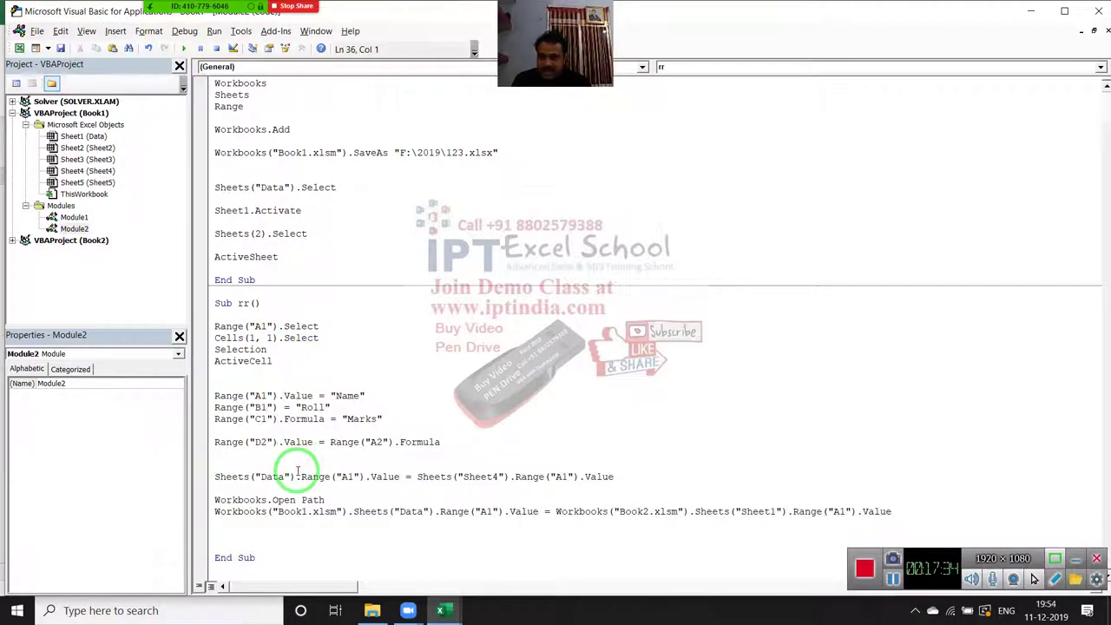
# Step: Add blank lines below rr's End Sub, then switch to the Excel workbooks
pyautogui.moveTo(366, 396); pyautogui.dragTo(217, 396)
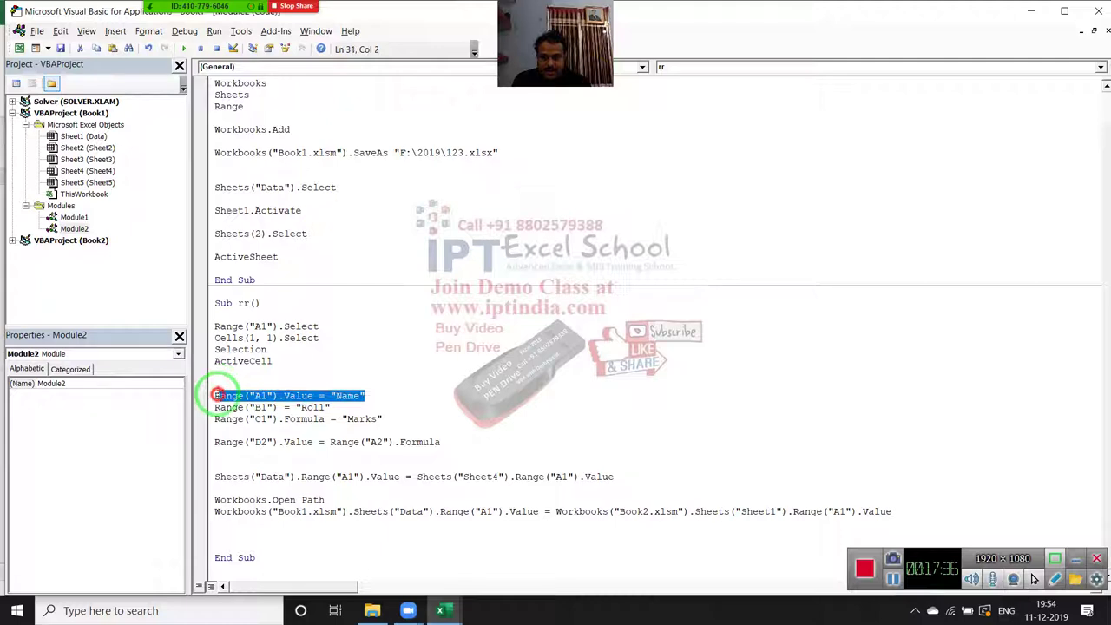
pyautogui.click(256, 533)
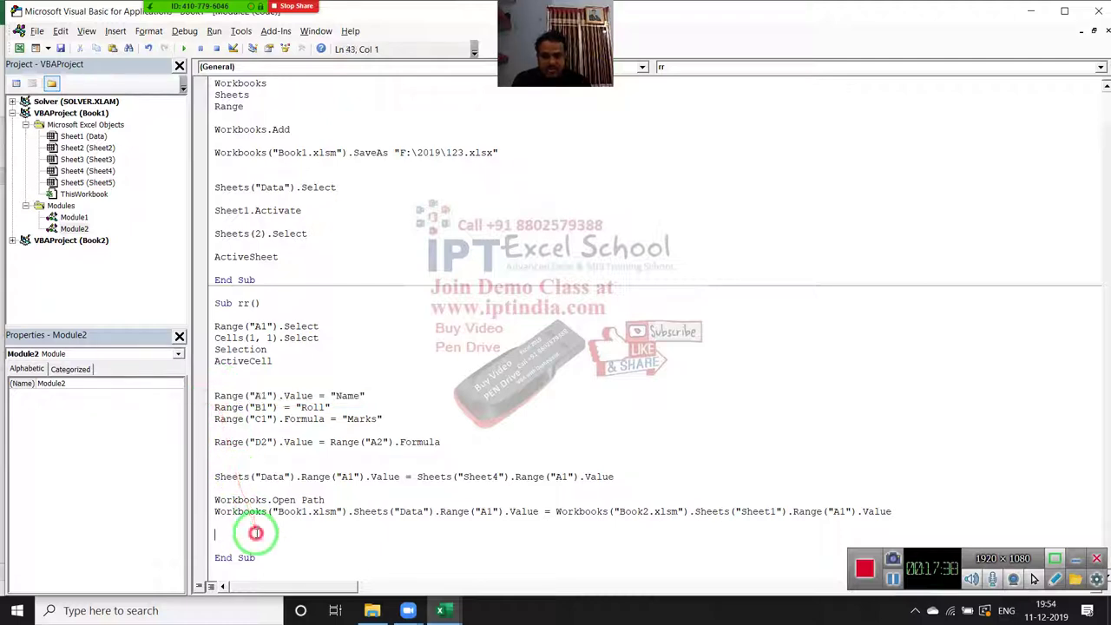
pyautogui.moveTo(256, 533); pyautogui.dragTo(217, 326)
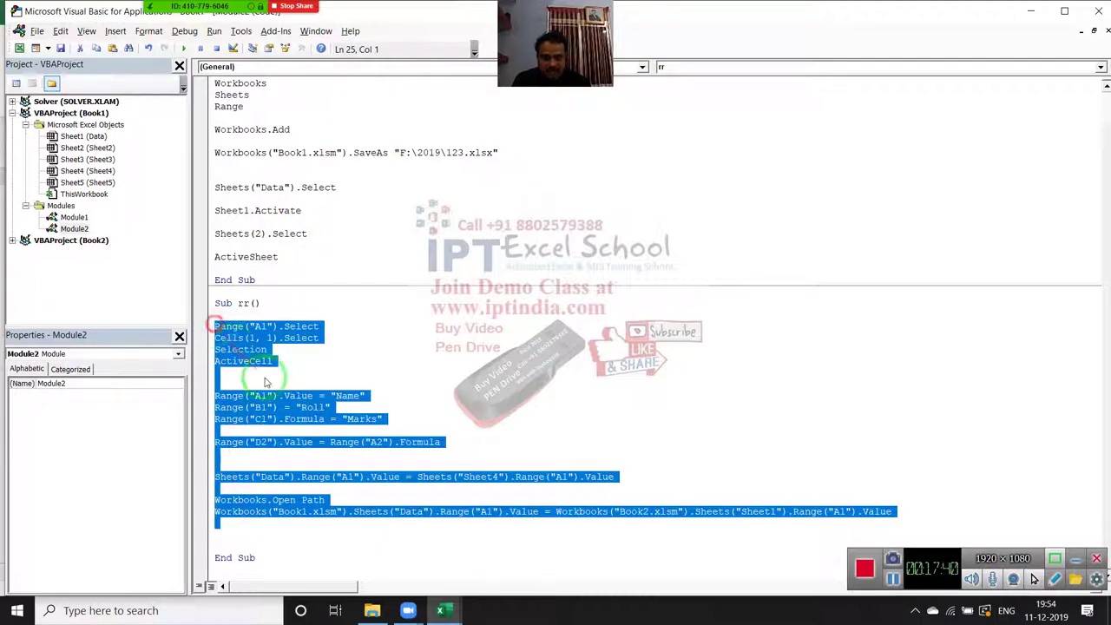
pyautogui.click(306, 559)
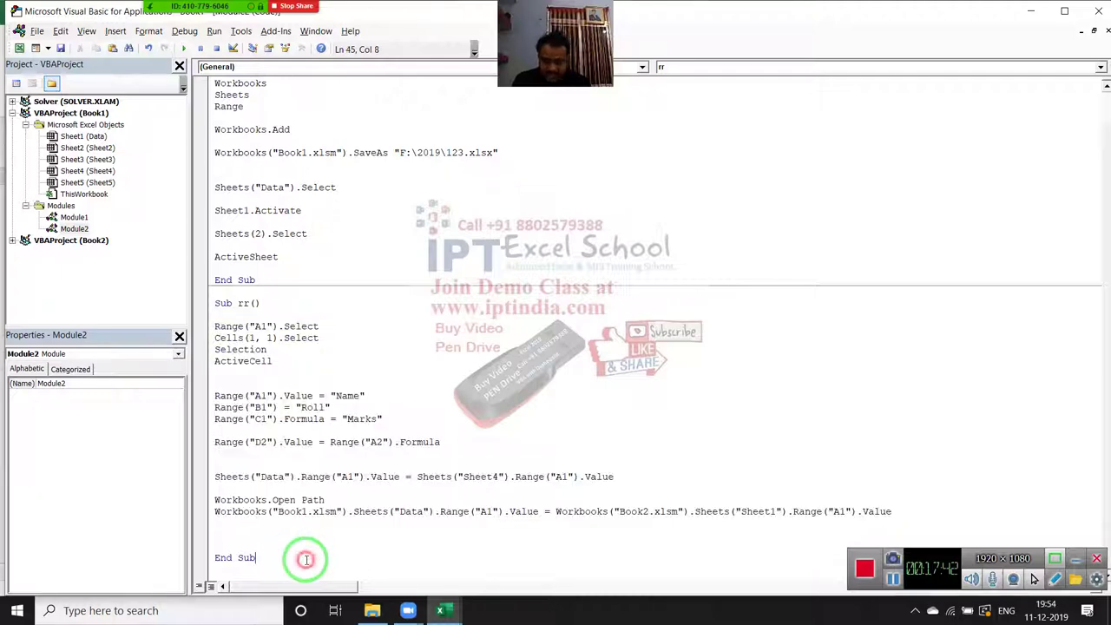
pyautogui.press('Return')
pyautogui.press('Return')
pyautogui.press('Return')
pyautogui.press('Return')
pyautogui.press('Return')
pyautogui.press('Return')
pyautogui.press('Return')
pyautogui.press('Return')
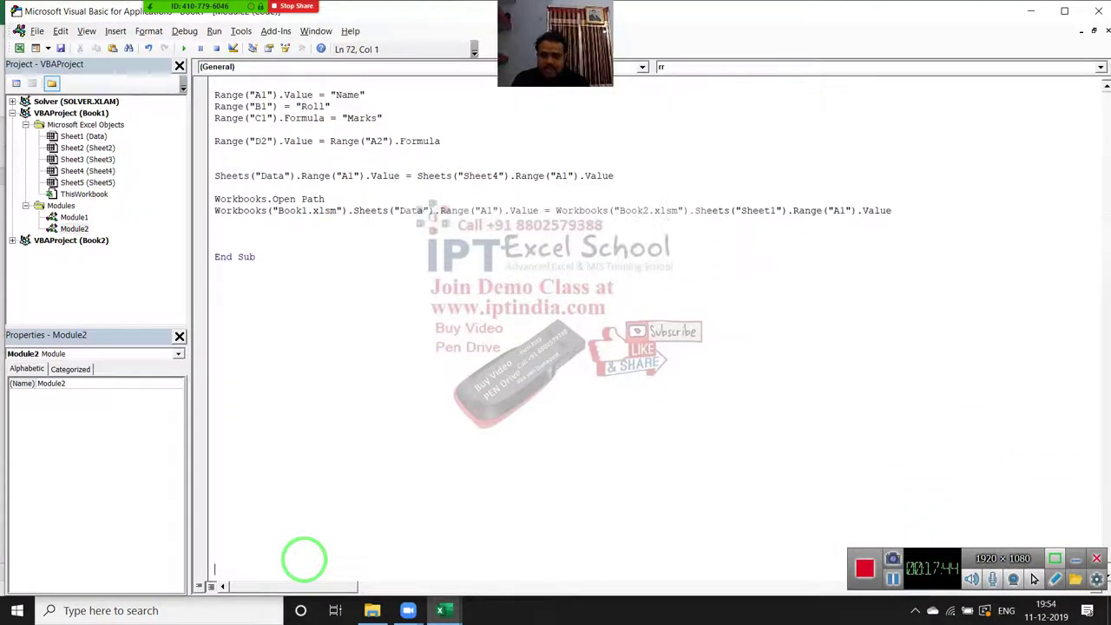
pyautogui.click(246, 297)
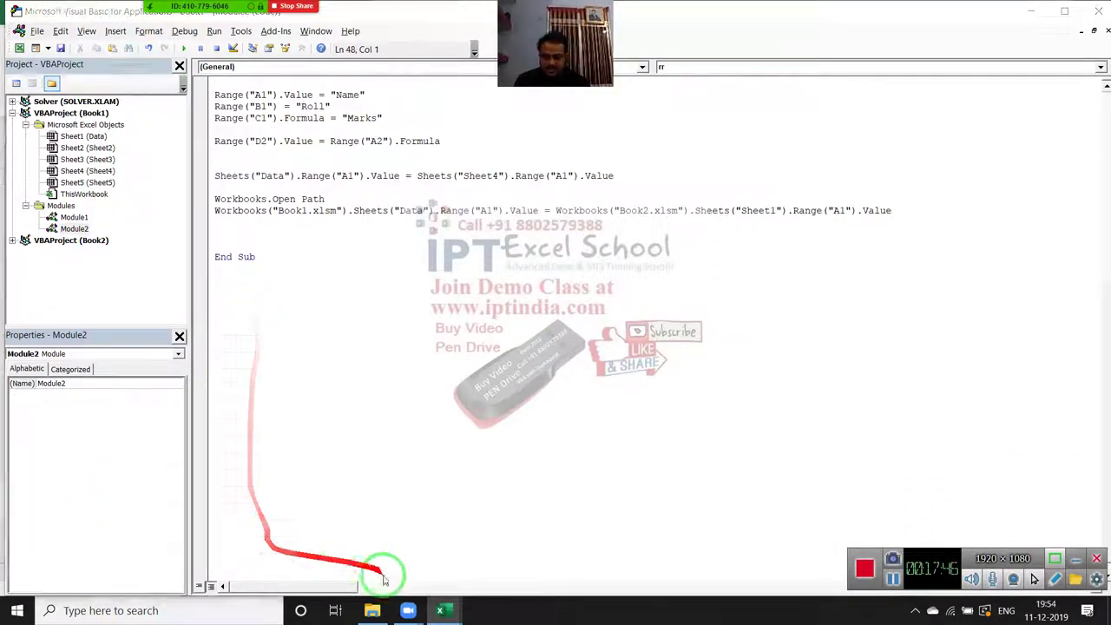
pyautogui.hotkey('alt', 'F11')
# Step: Bring Book1 to the front, maximize it and show the Data sheet
pyautogui.moveTo(443, 605)
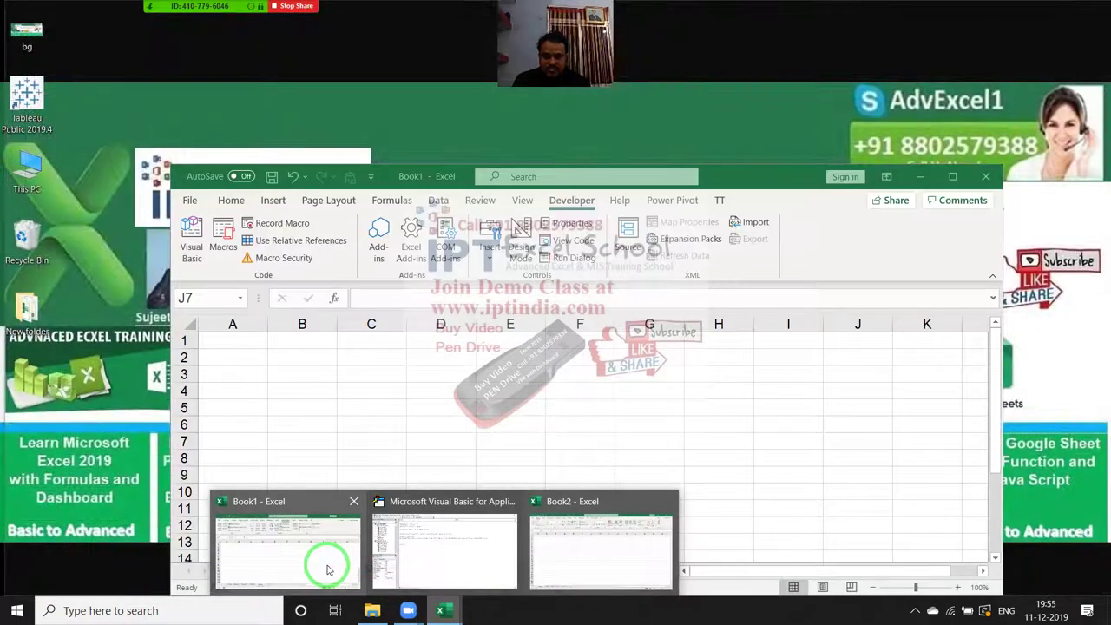
pyautogui.click(329, 569)
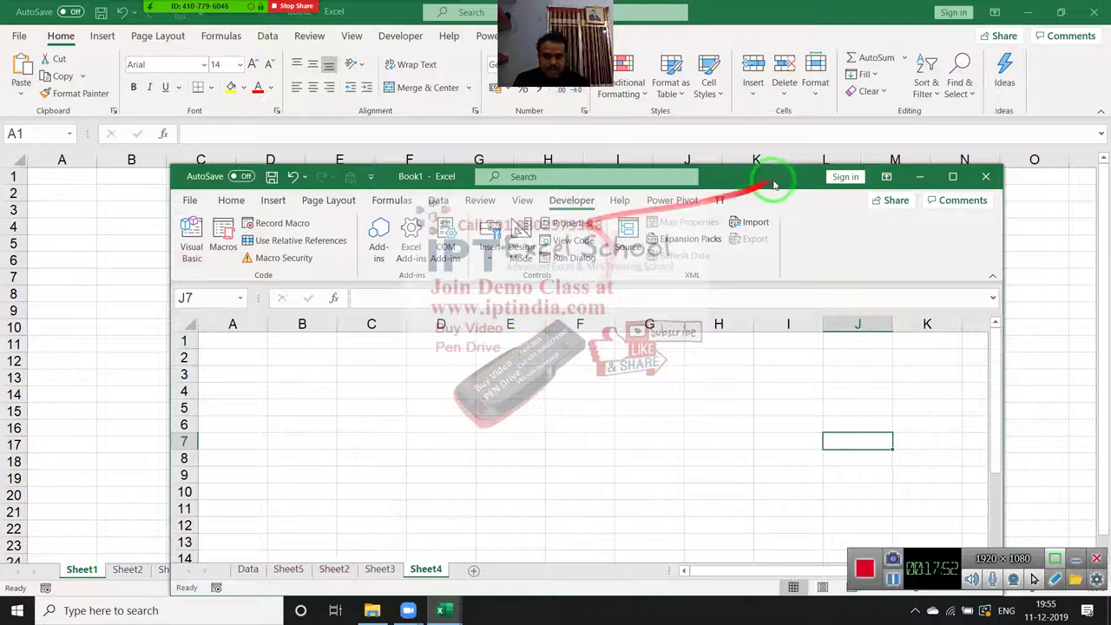
pyautogui.doubleClick(774, 182)
pyautogui.click(76, 570)
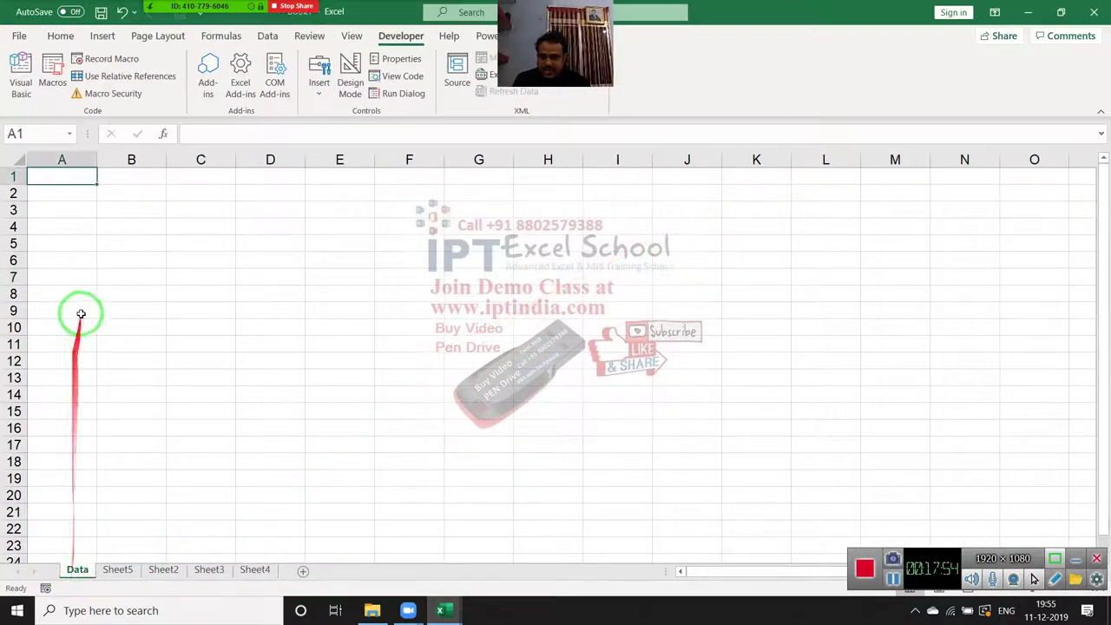
# Step: Type the headings Name, City and Amt into A1, B1 and C1
pyautogui.write('Name')
pyautogui.press('Tab')
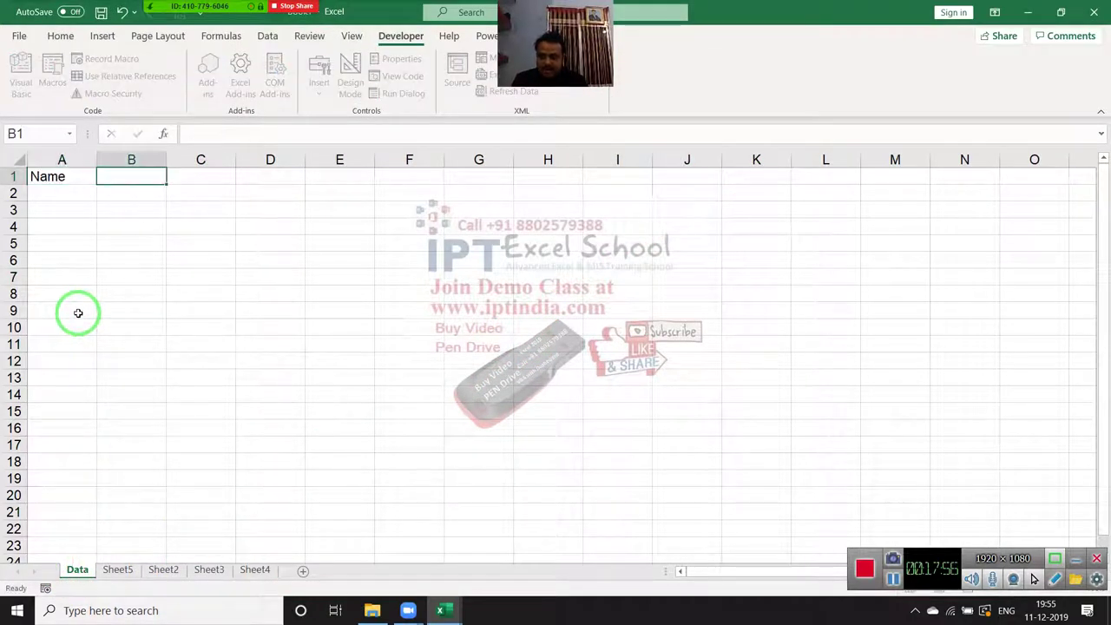
pyautogui.write('Cit')
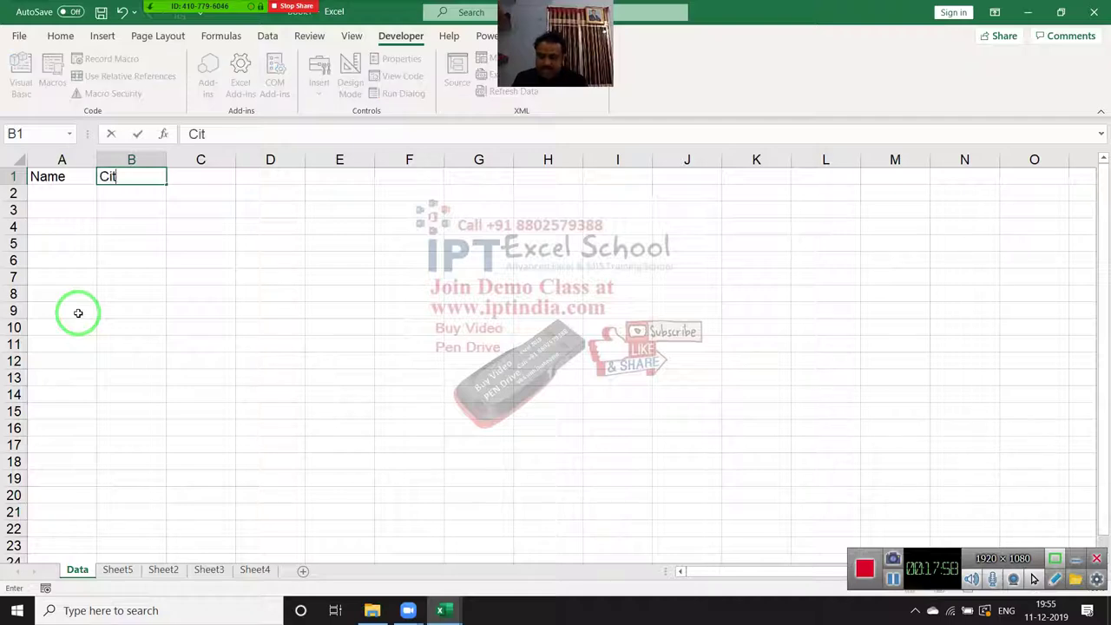
pyautogui.write('y')
pyautogui.press('Tab')
pyautogui.write('M')
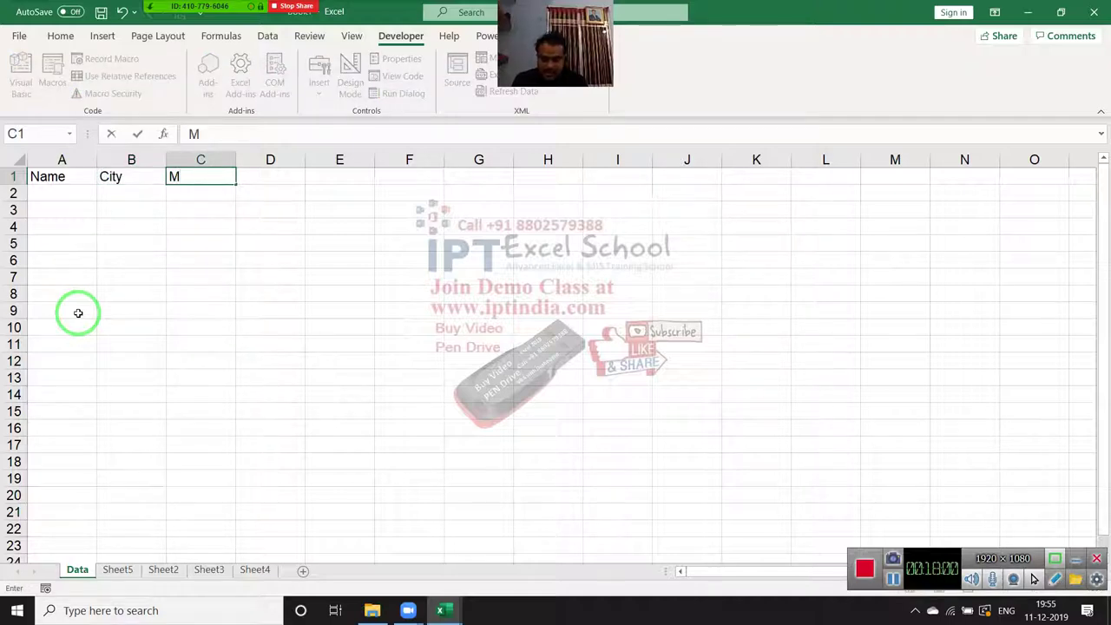
pyautogui.press('BackSpace')
pyautogui.write('aM')
pyautogui.press('BackSpace')
pyautogui.press('BackSpace')
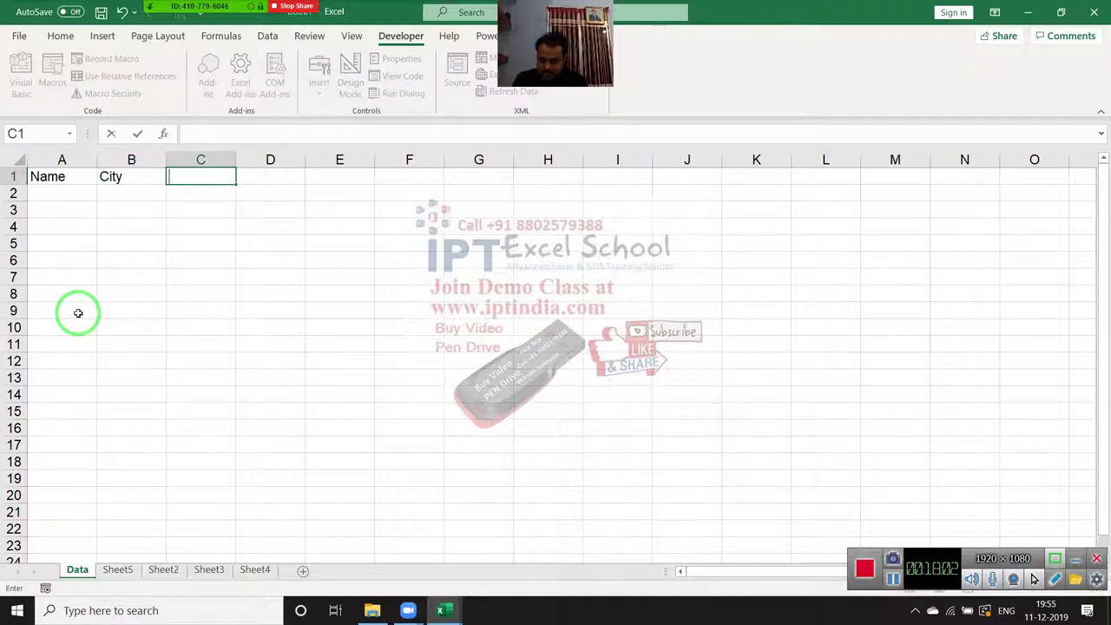
pyautogui.write('Amt')
pyautogui.click(78, 313)
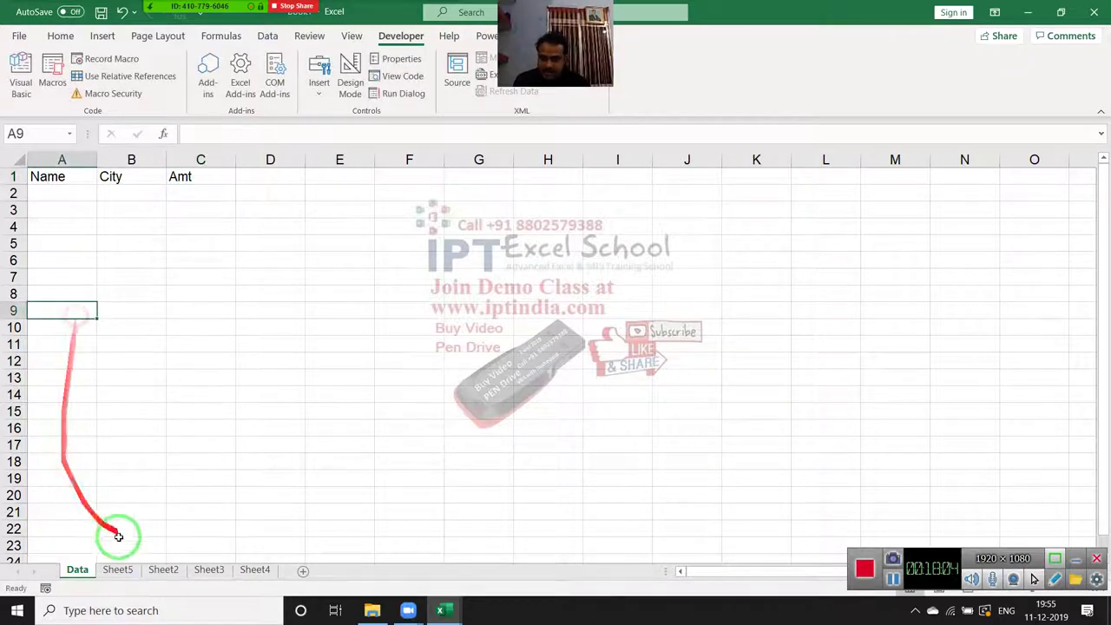
# Step: Rename Sheet5 to Form
pyautogui.click(121, 566)
pyautogui.doubleClick(121, 566)
pyautogui.write('Form')
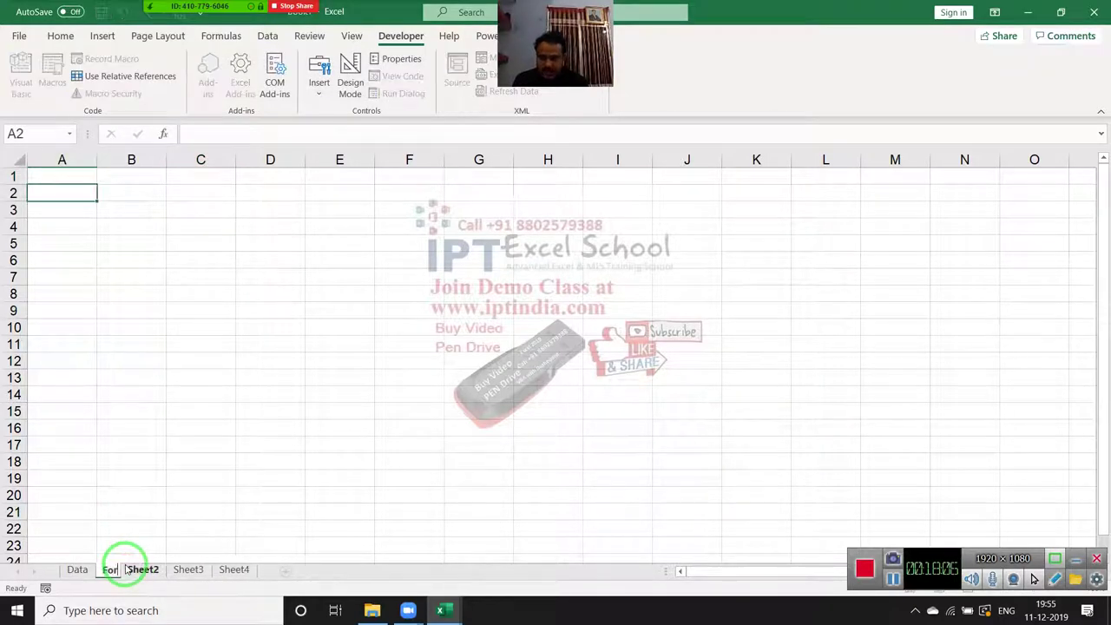
# Step: Enter the labels Name, City and Amt in A2, A4 and A6 of the Form sheet
pyautogui.click(62, 208)
pyautogui.click(62, 190)
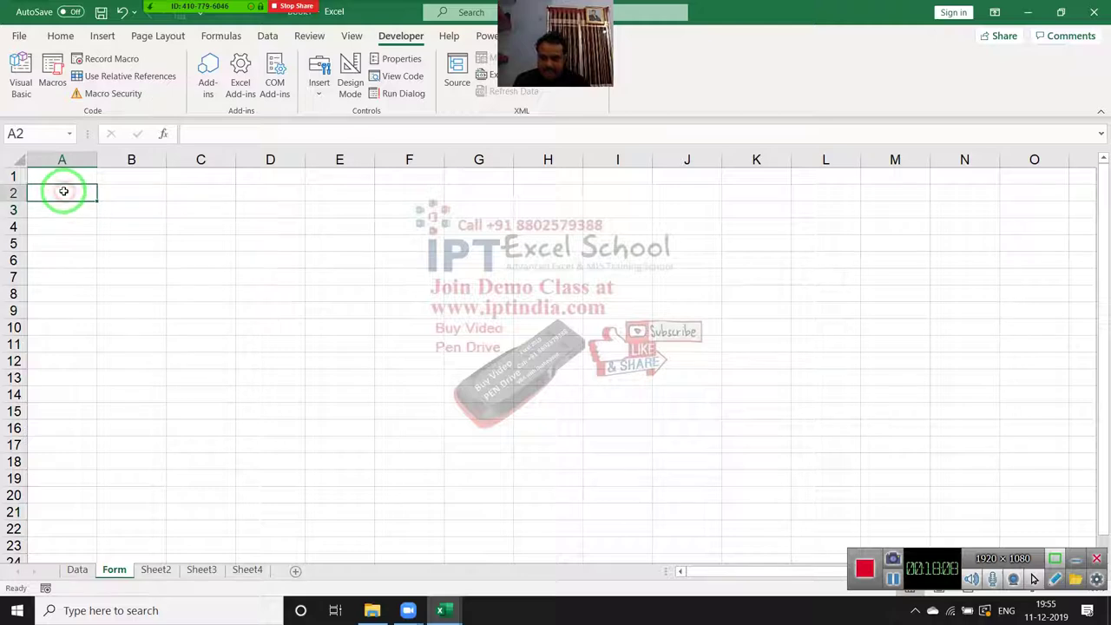
pyautogui.write('Name')
pyautogui.press('Return')
pyautogui.press('Return')
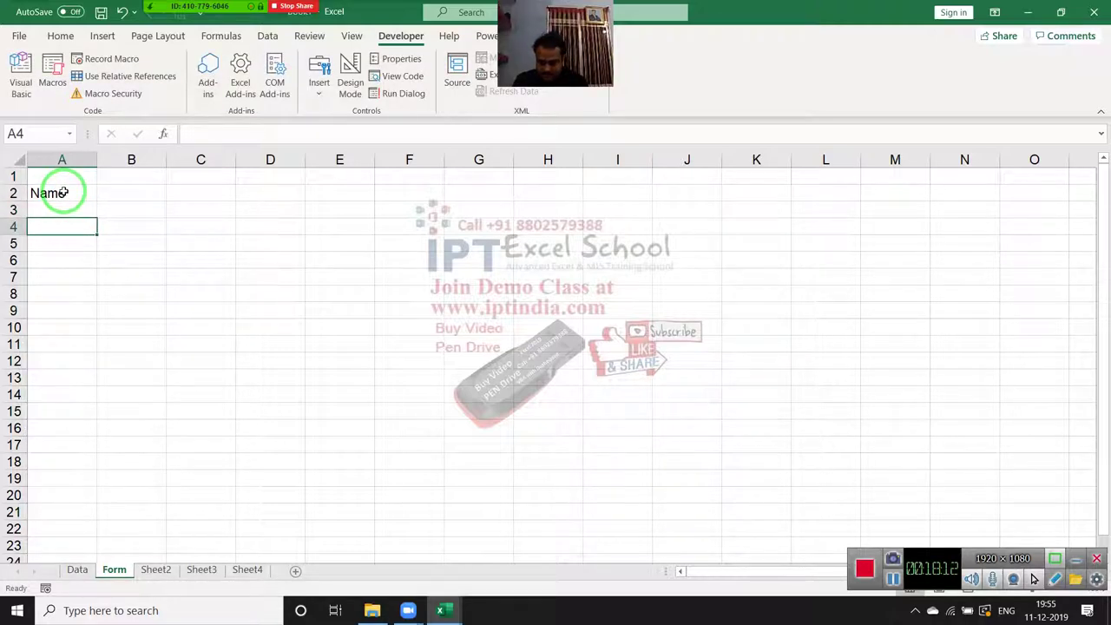
pyautogui.write('City')
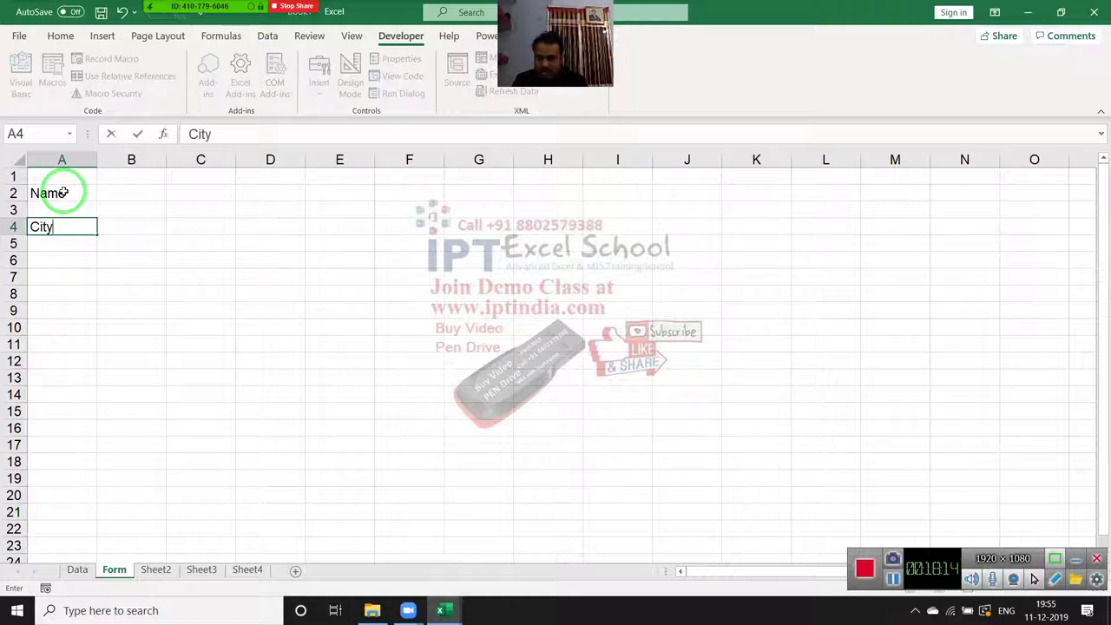
pyautogui.press('Return')
pyautogui.press('Return')
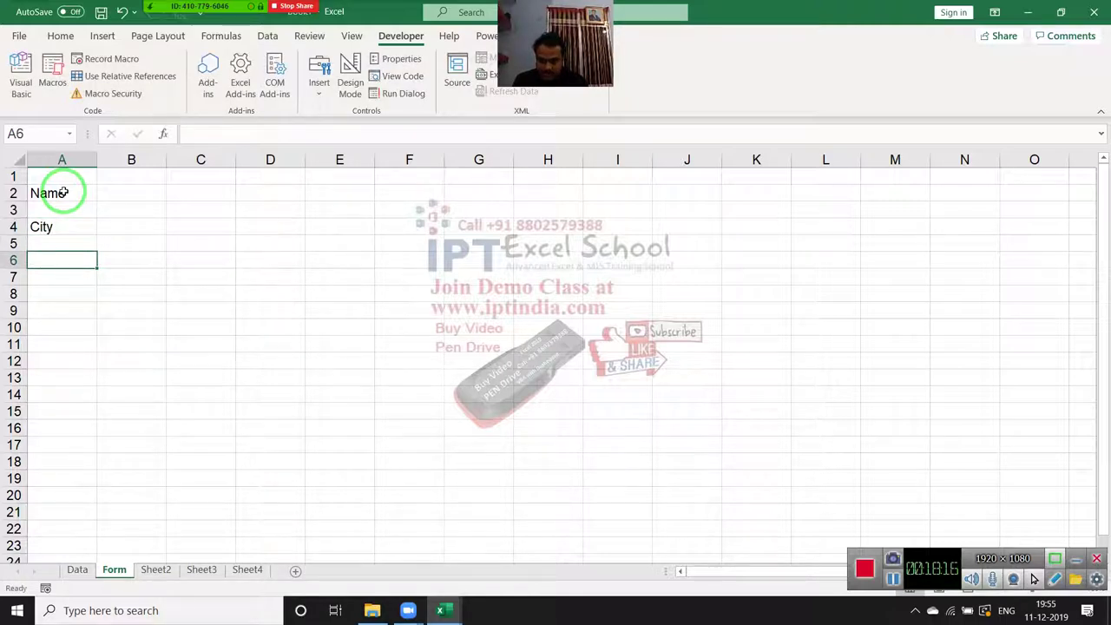
pyautogui.write('Amt')
pyautogui.press('Tab')
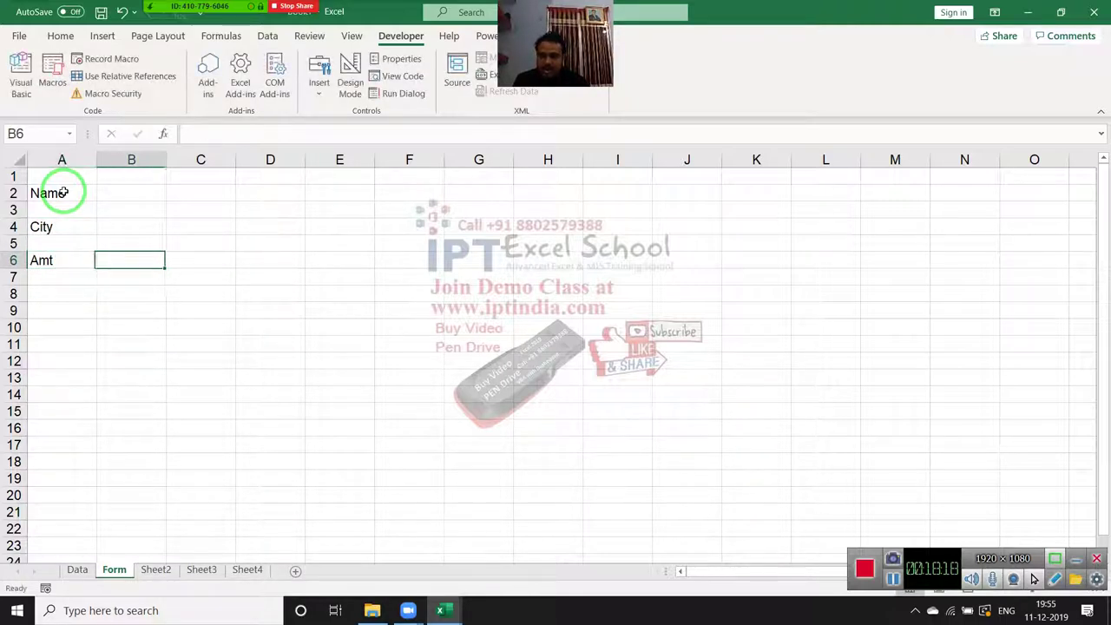
# Step: Widen column B and fill the input cells B2, B4 and B6 yellow
pyautogui.moveTo(166, 160); pyautogui.dragTo(200, 165)
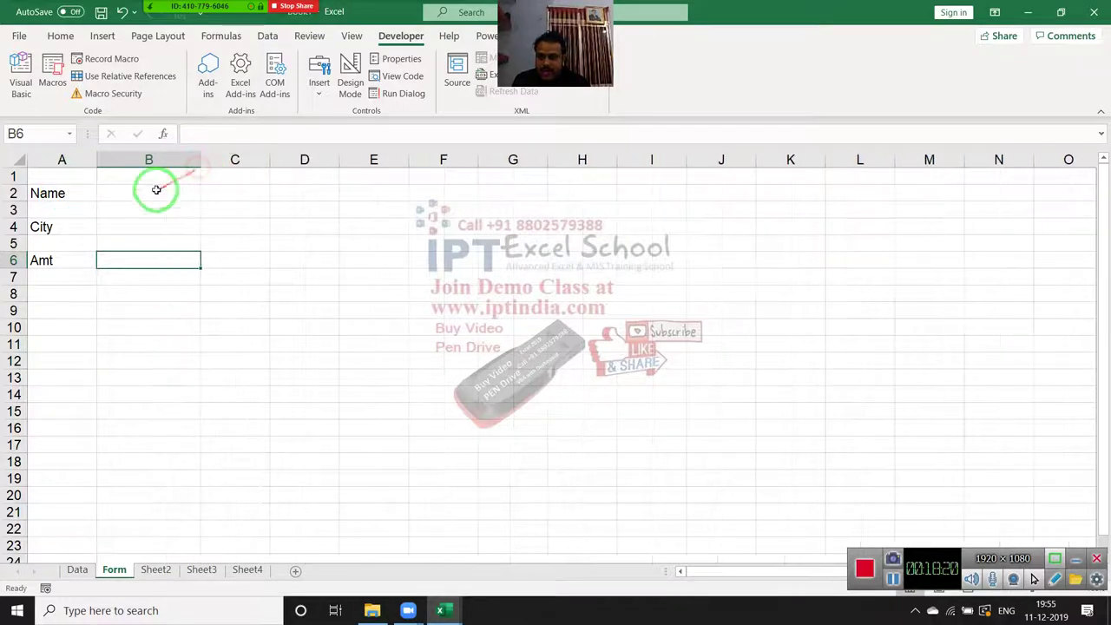
pyautogui.click(152, 192)
pyautogui.keyDown('ctrl'); pyautogui.click(154, 223); pyautogui.keyUp('ctrl')
pyautogui.keyDown('ctrl'); pyautogui.click(152, 260); pyautogui.keyUp('ctrl')
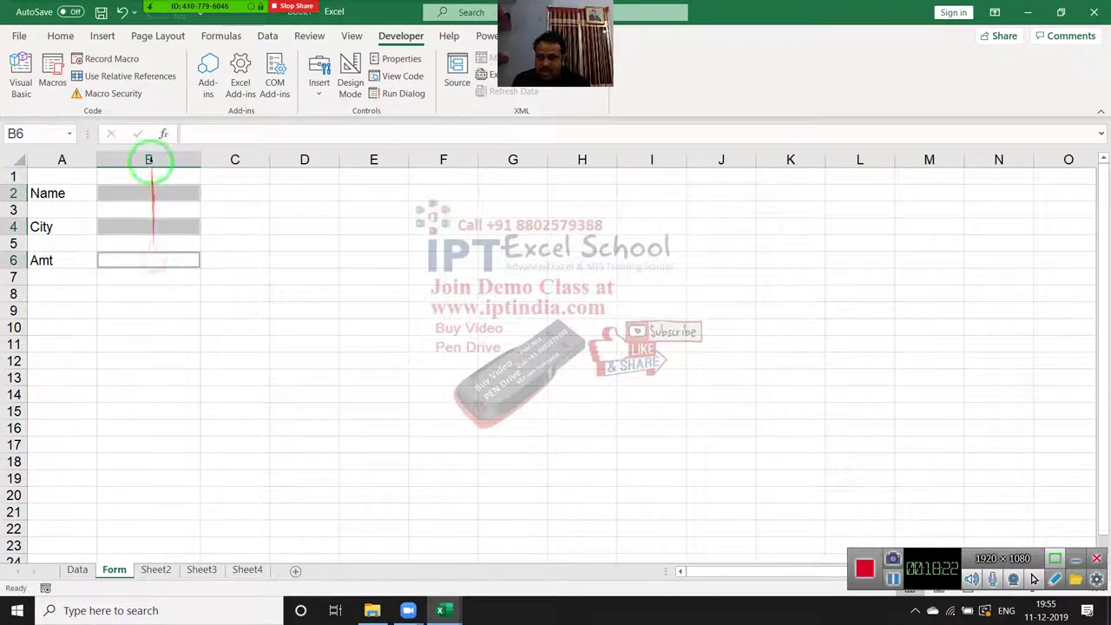
pyautogui.click(59, 35)
pyautogui.click(231, 89)
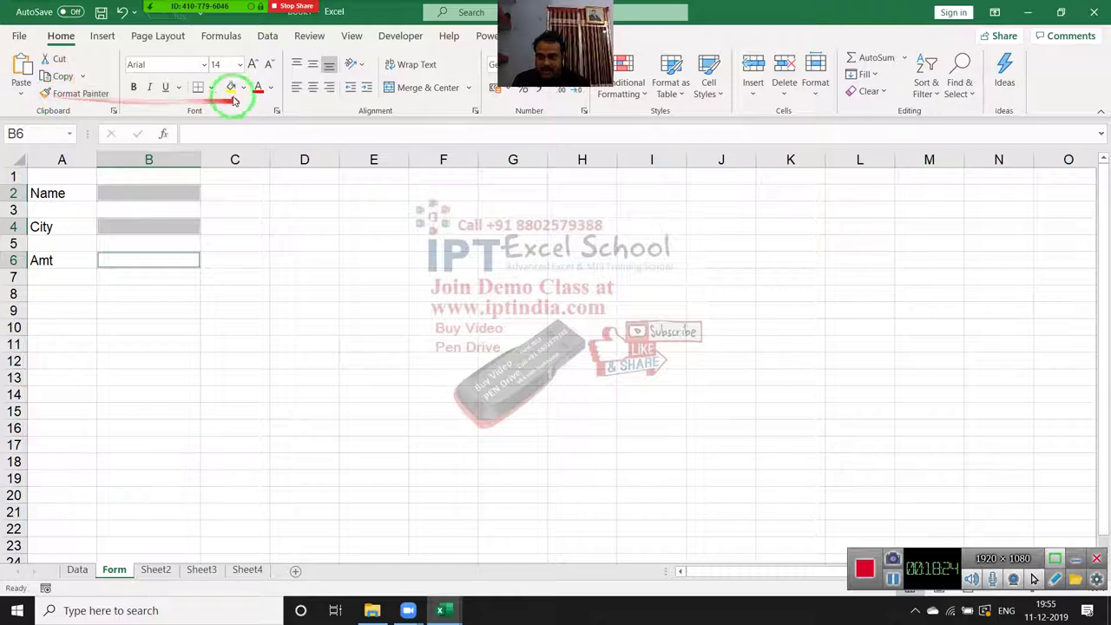
pyautogui.moveTo(238, 307); pyautogui.dragTo(217, 221)
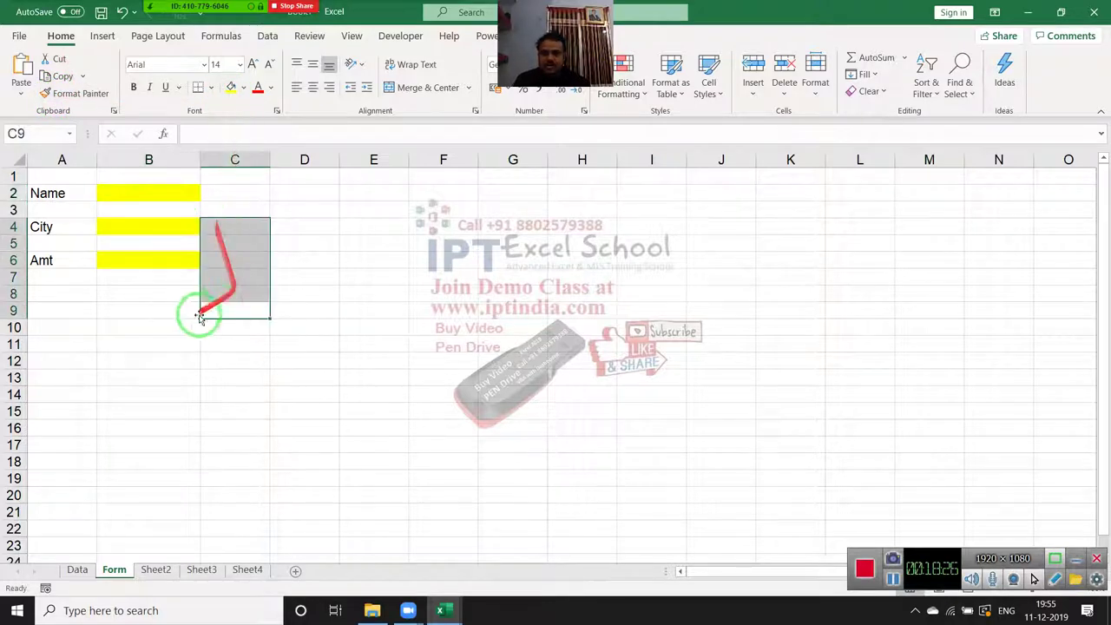
pyautogui.click(178, 294)
pyautogui.click(149, 260)
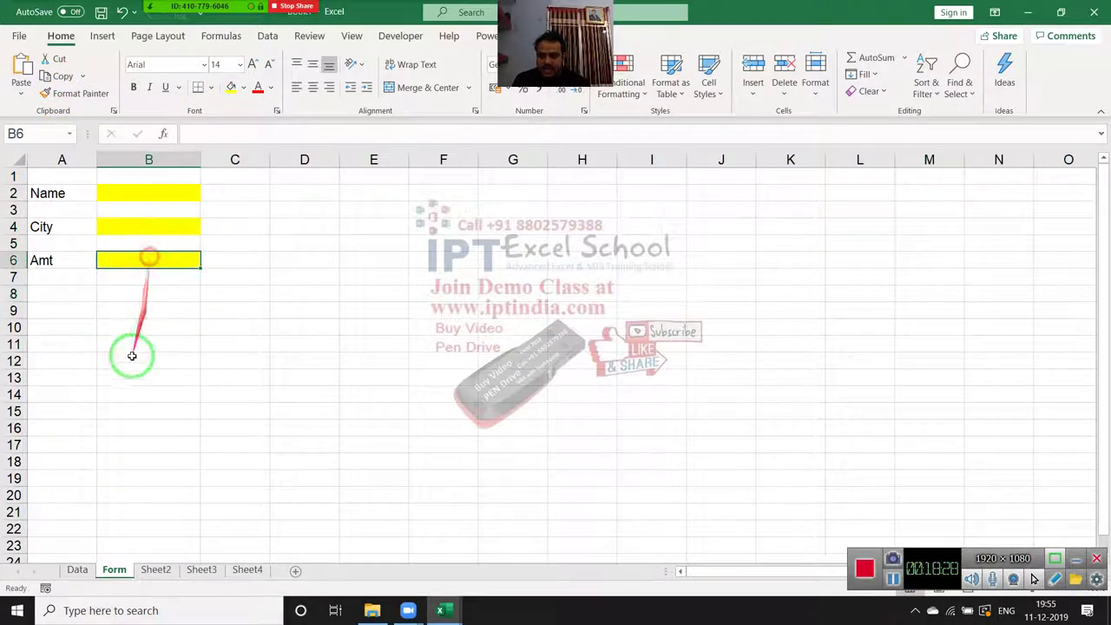
pyautogui.click(76, 570)
pyautogui.click(112, 570)
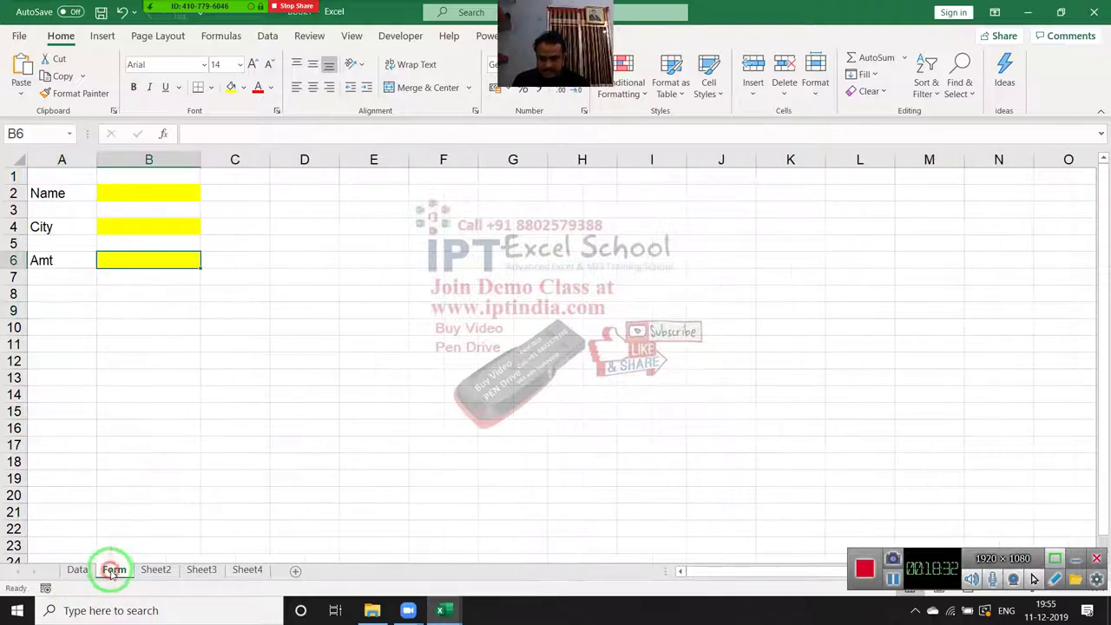
# Step: Create an empty Sub send() procedure below End Sub in Module2
pyautogui.moveTo(441, 607)
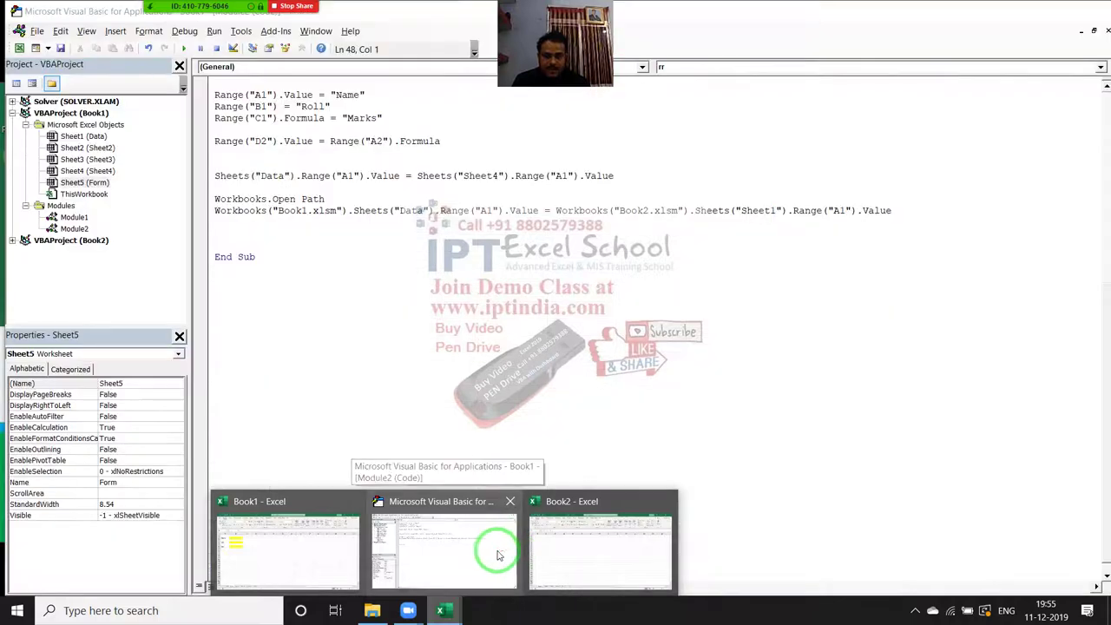
pyautogui.click(499, 555)
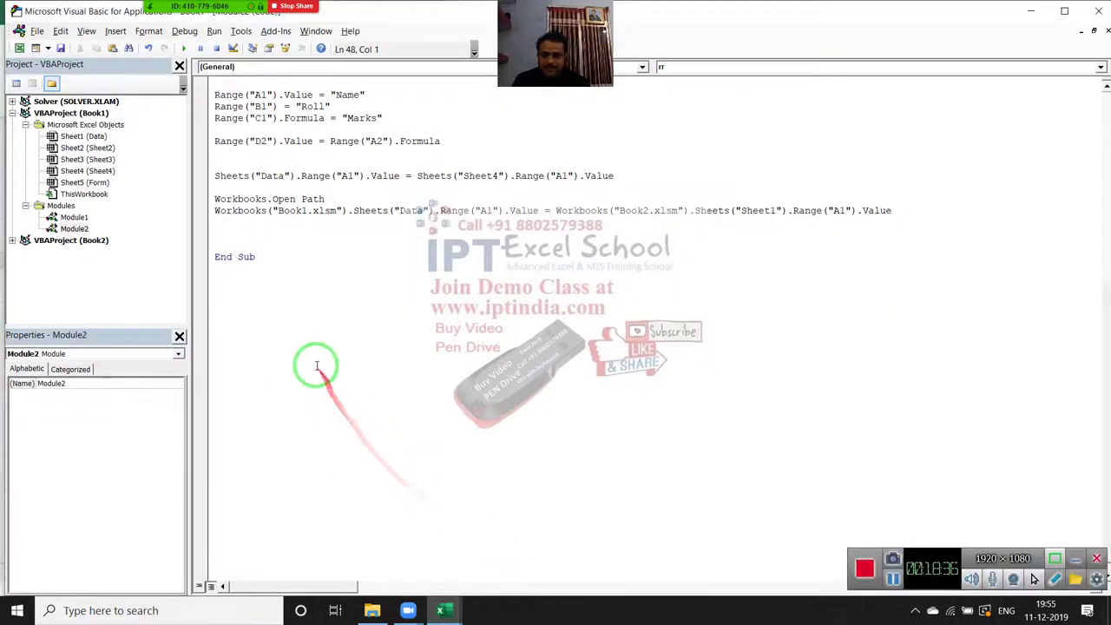
pyautogui.write('sun')
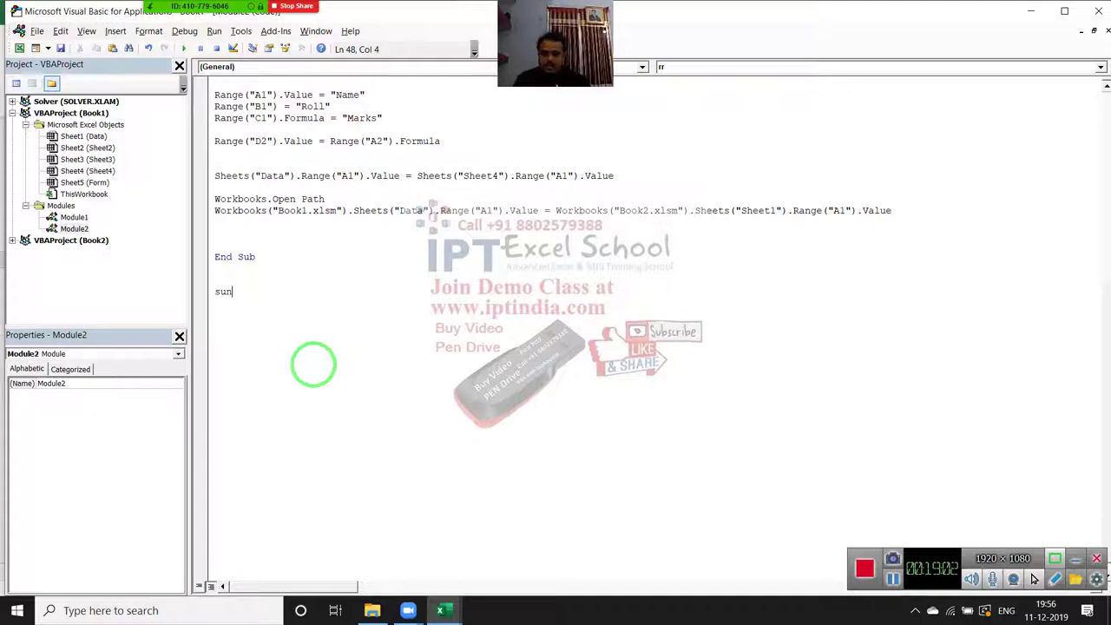
pyautogui.press('BackSpace')
pyautogui.write('b send')
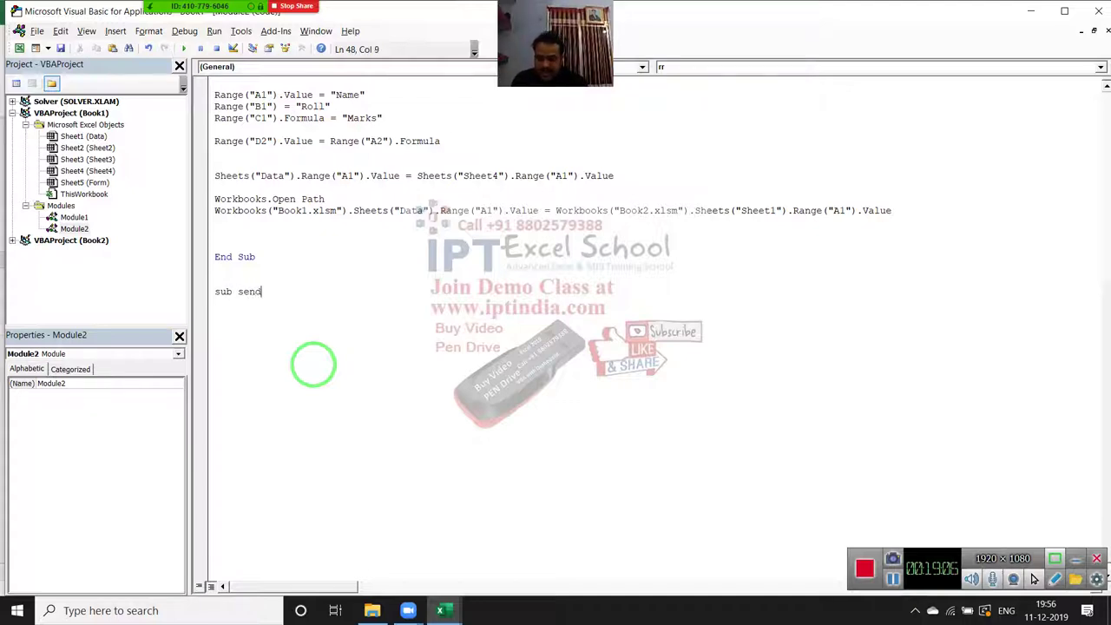
pyautogui.write('()')
pyautogui.press('Return')
pyautogui.press('Return')
pyautogui.press('Return')
pyautogui.press('Return')
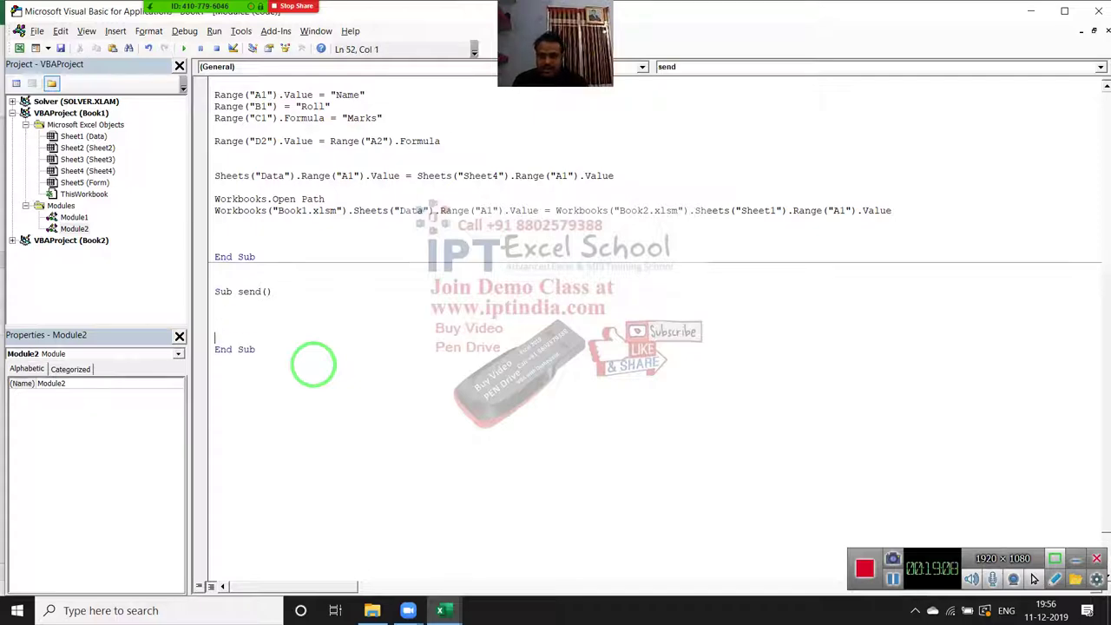
pyautogui.press('Up')
pyautogui.press('Up')
# Step: Go to Excel's Data sheet and select A2 under the Name heading
pyautogui.hotkey('alt', 'F11')
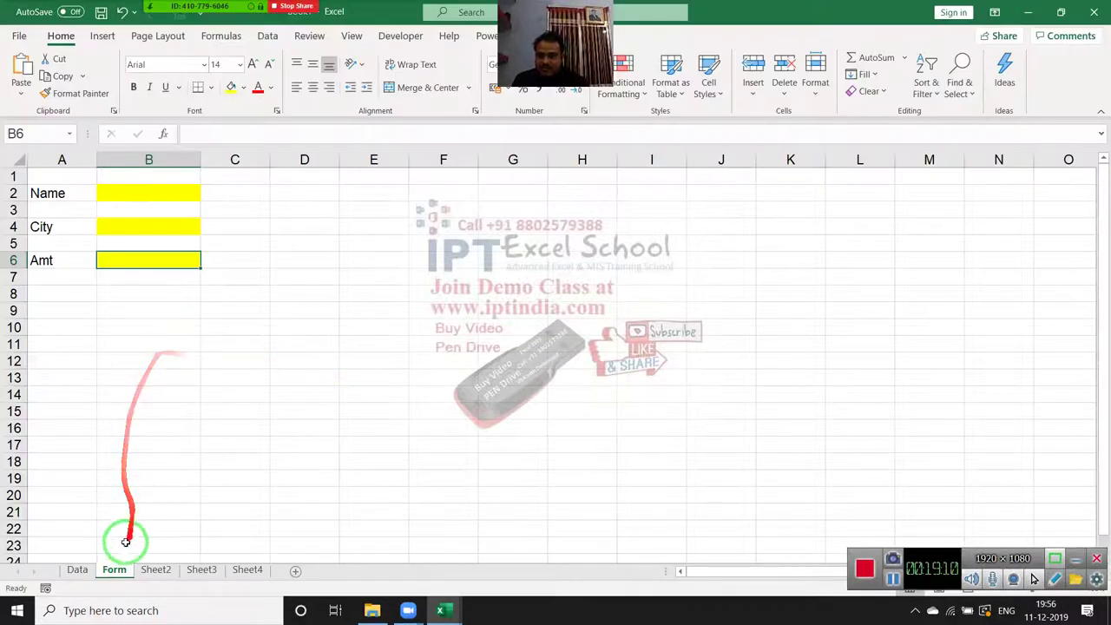
pyautogui.click(83, 573)
pyautogui.click(50, 192)
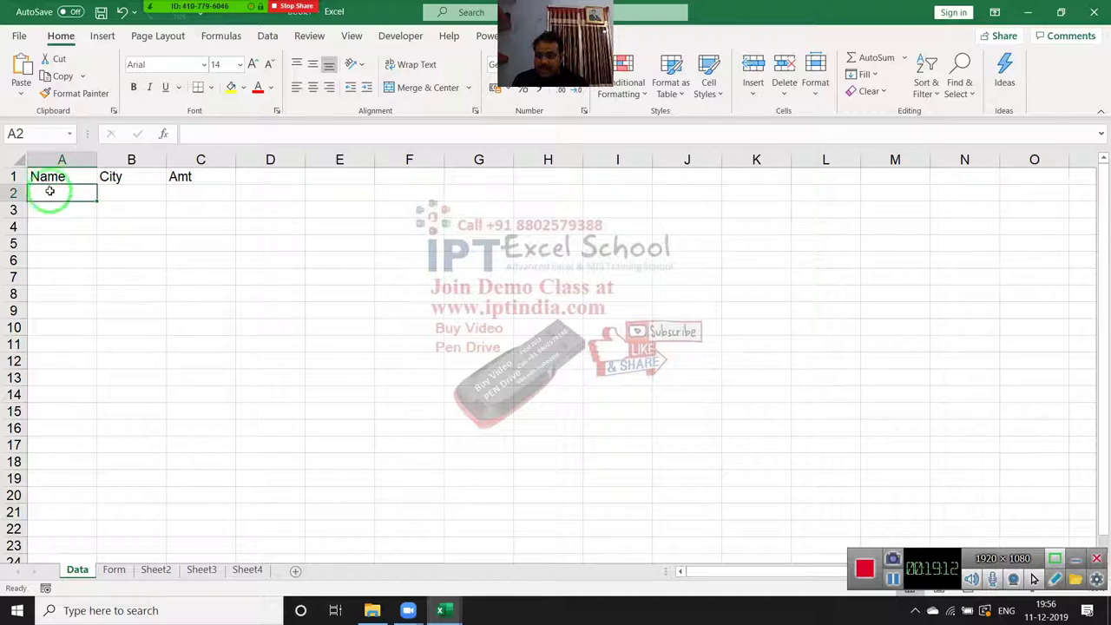
# Step: From a low cell in column A, jump up to the last filled record, then return to the send macro
pyautogui.click(60, 291)
pyautogui.click(55, 178)
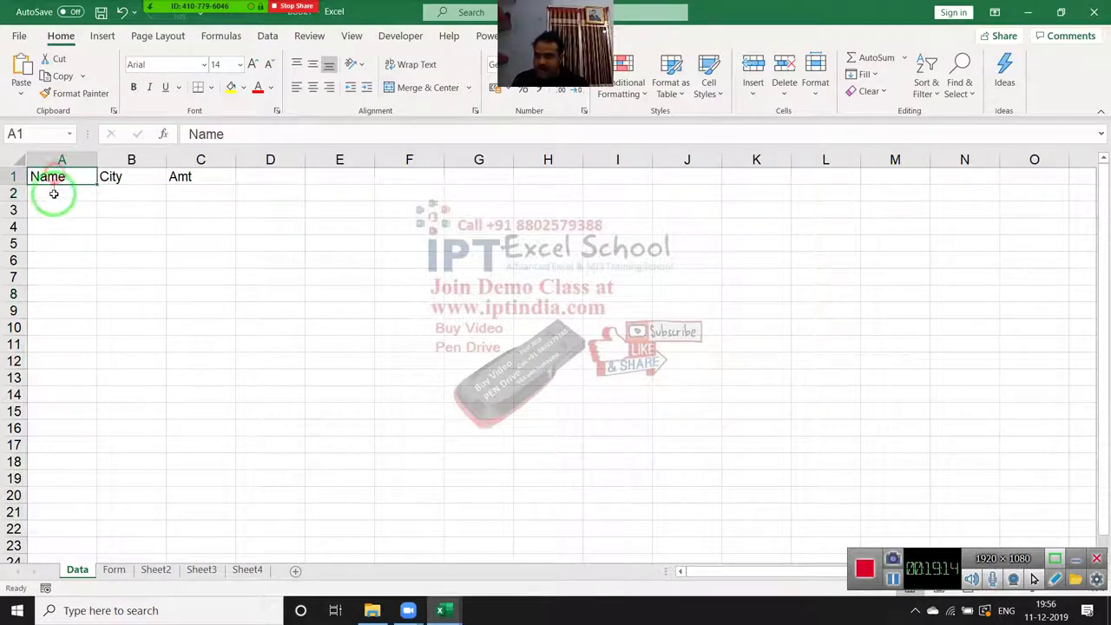
pyautogui.click(63, 546)
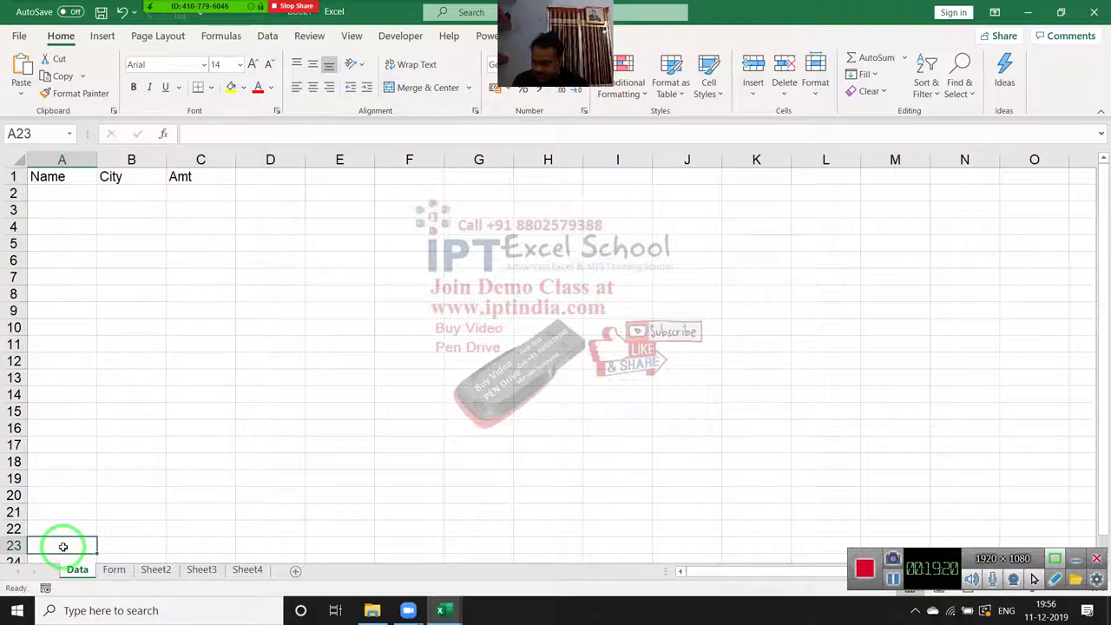
pyautogui.hotkey('ctrl', 'Home')
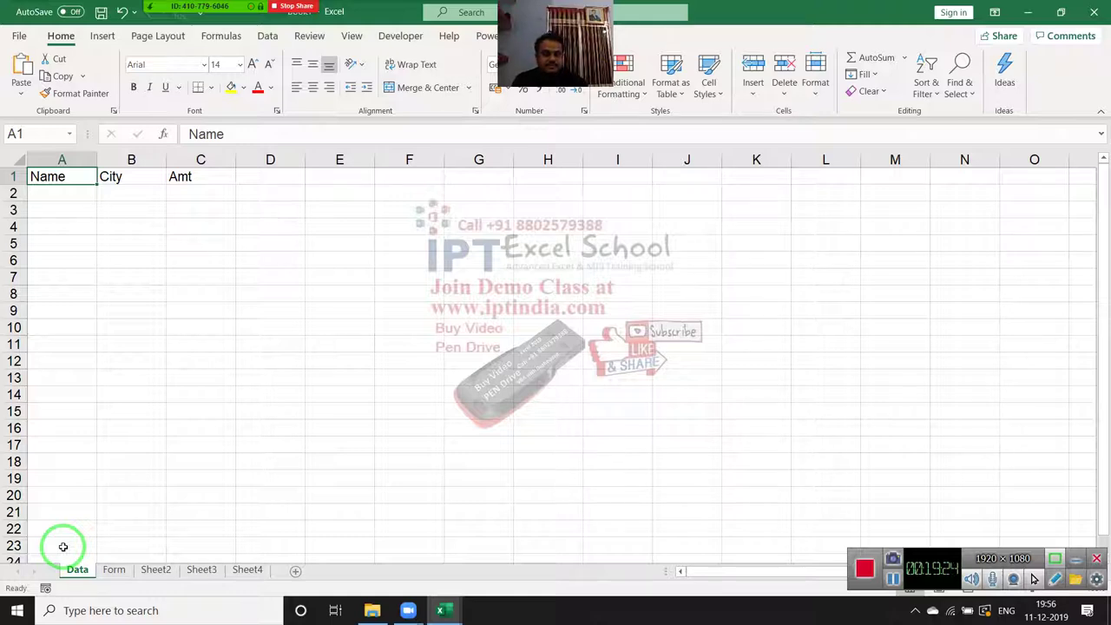
pyautogui.click(62, 546)
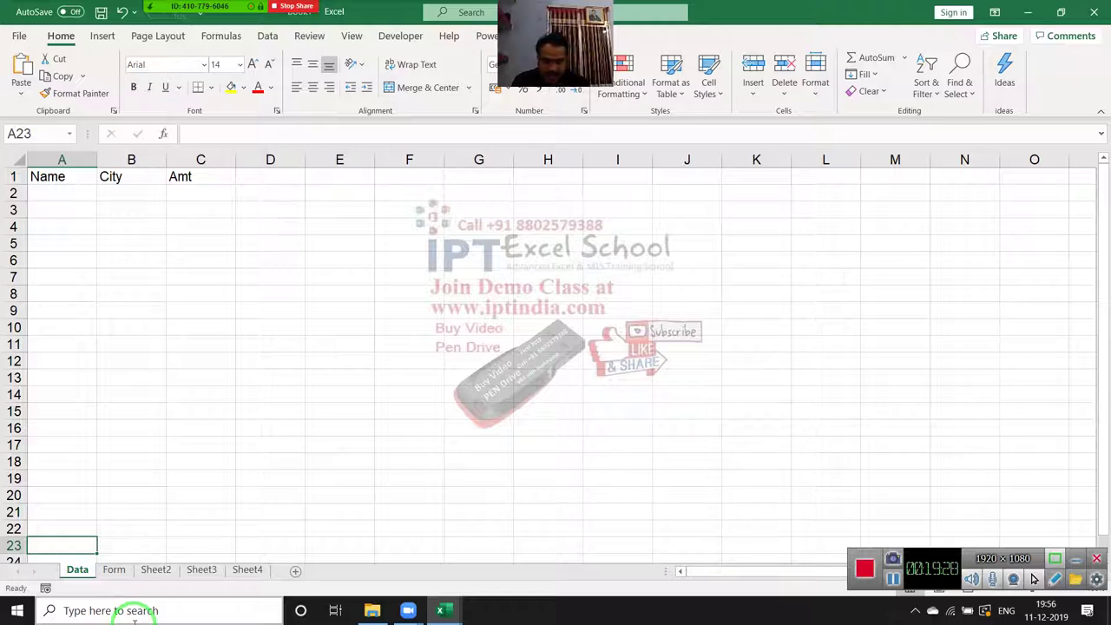
pyautogui.hotkey('ctrl', 'Up')
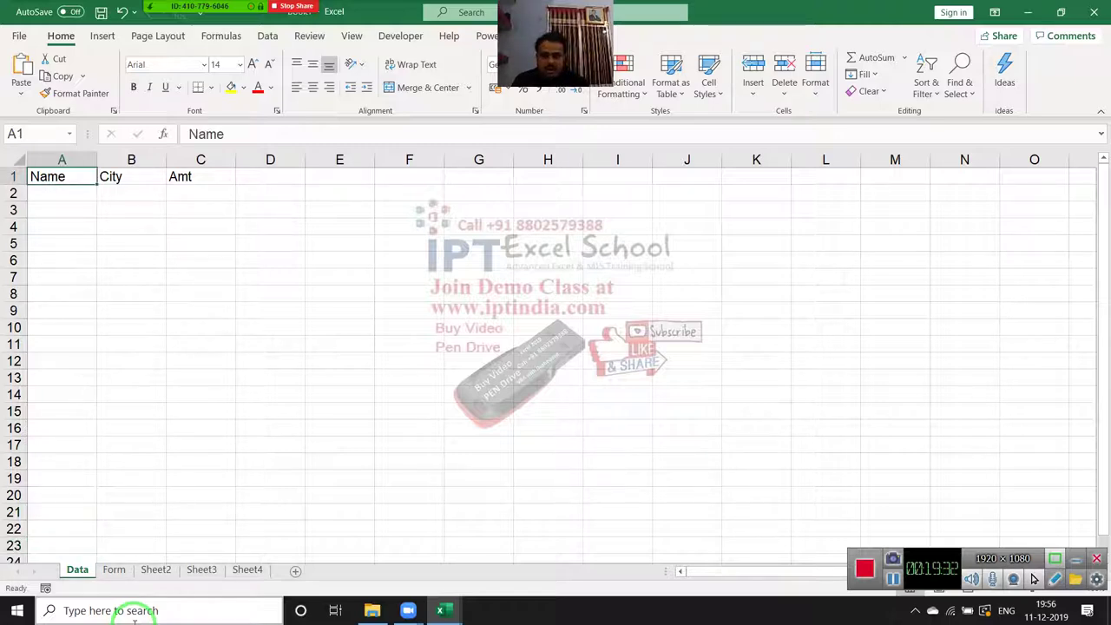
pyautogui.press('Down')
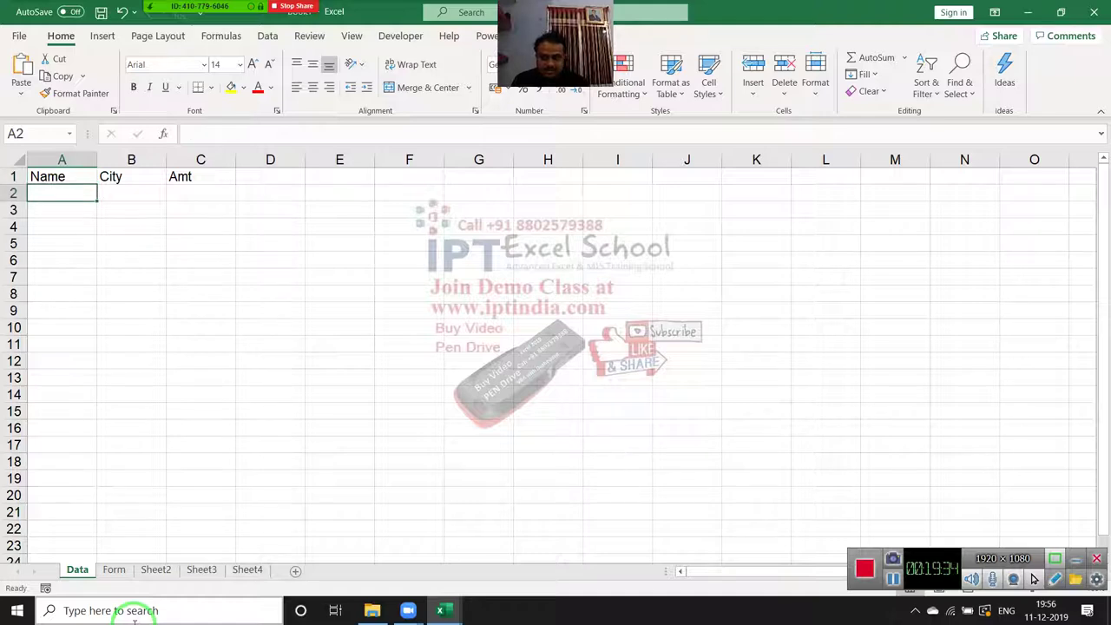
pyautogui.hotkey('alt', 'F11')
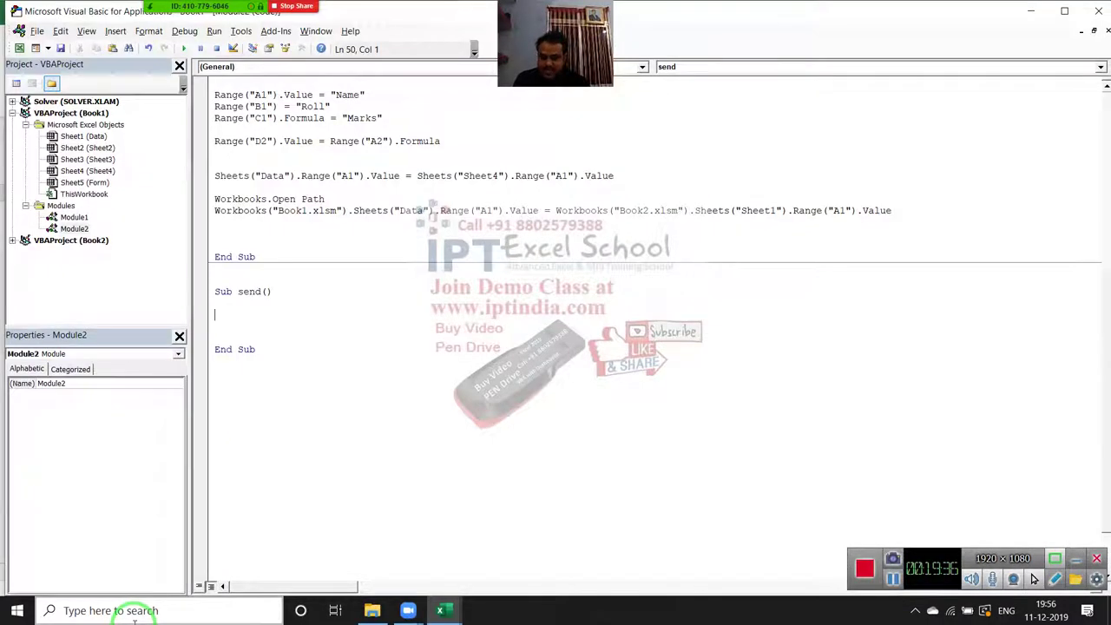
# Step: Write Range("A65000").End(xlUp).Select in the send macro, then go back to the Data sheet
pyautogui.write('range')
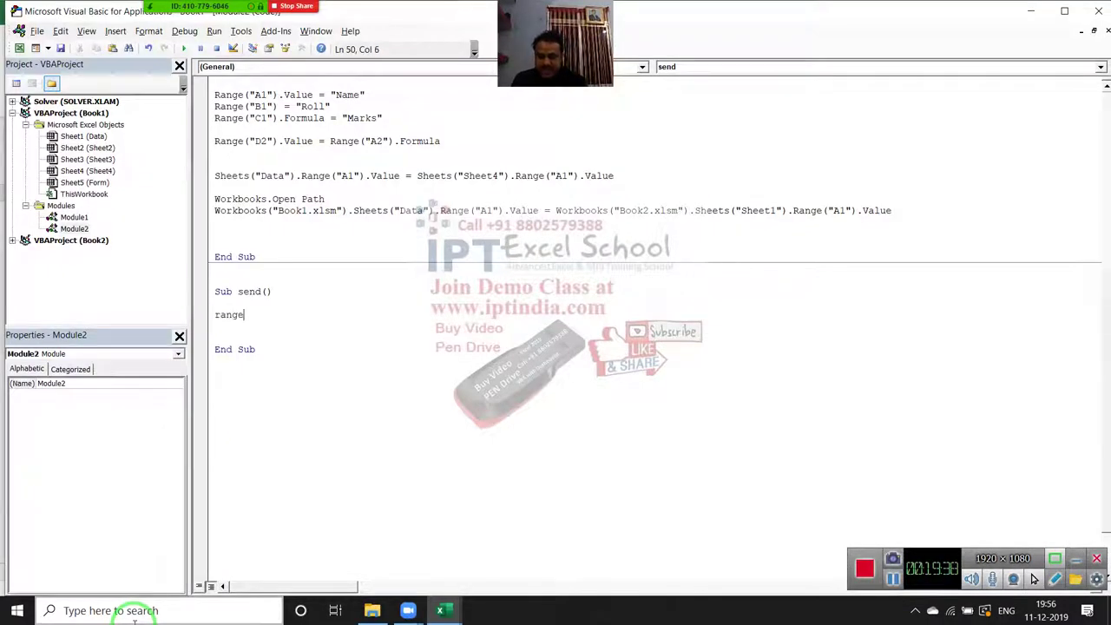
pyautogui.write('("A')
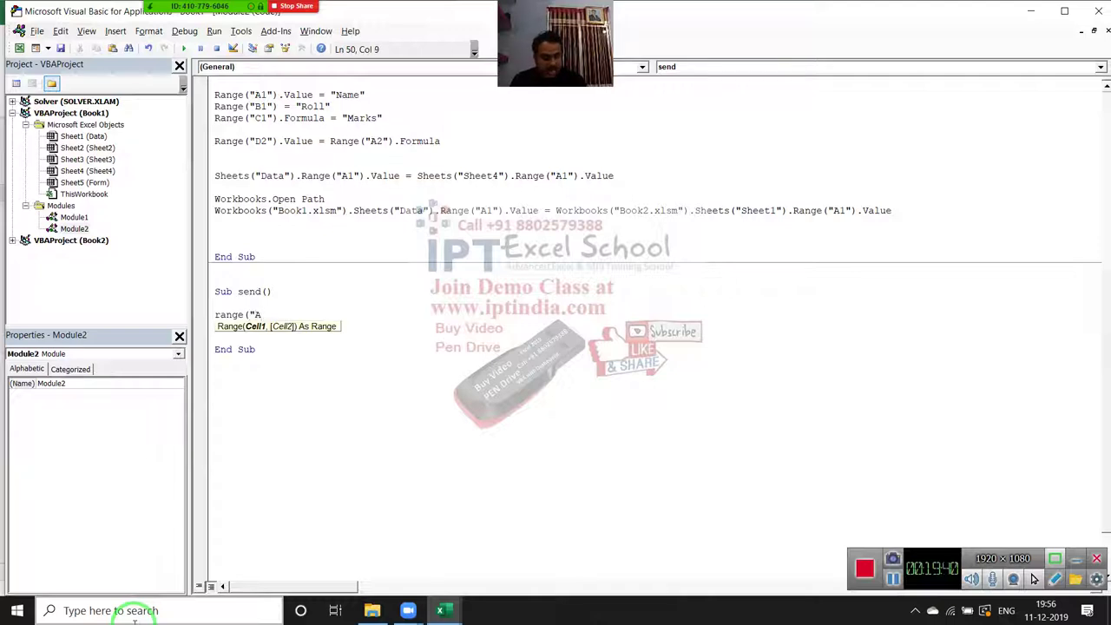
pyautogui.write('65000"')
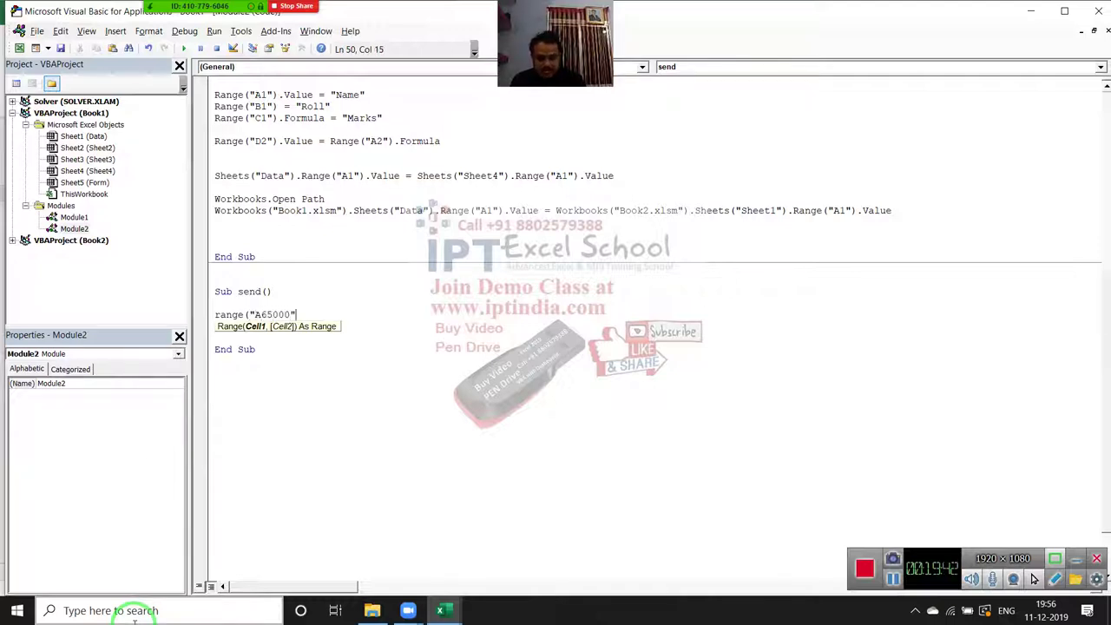
pyautogui.write(').w')
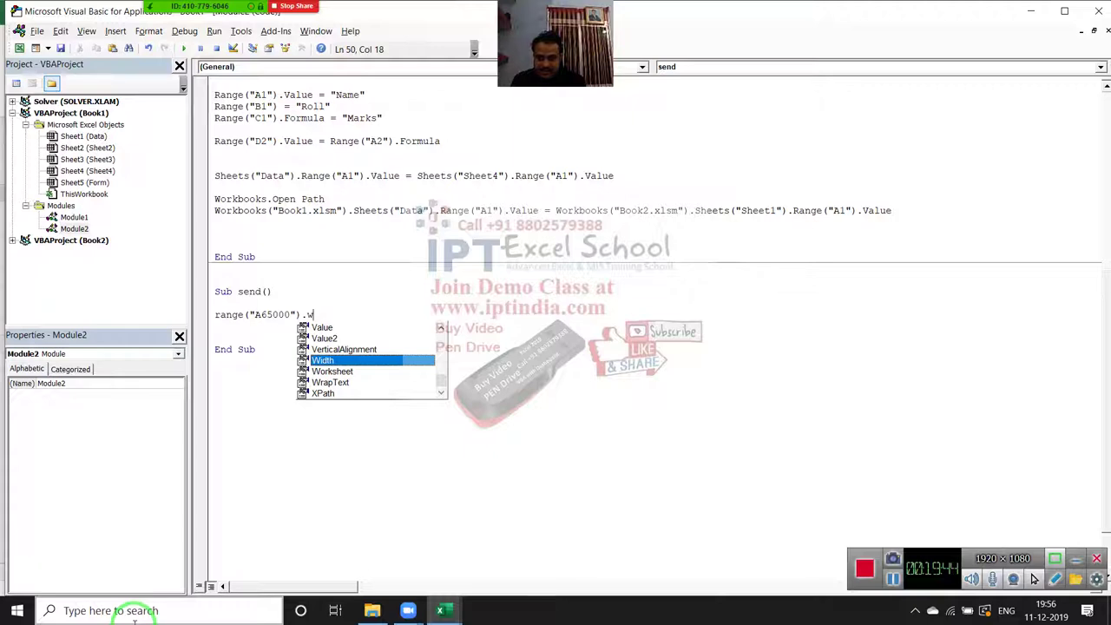
pyautogui.press('BackSpace')
pyautogui.write('en')
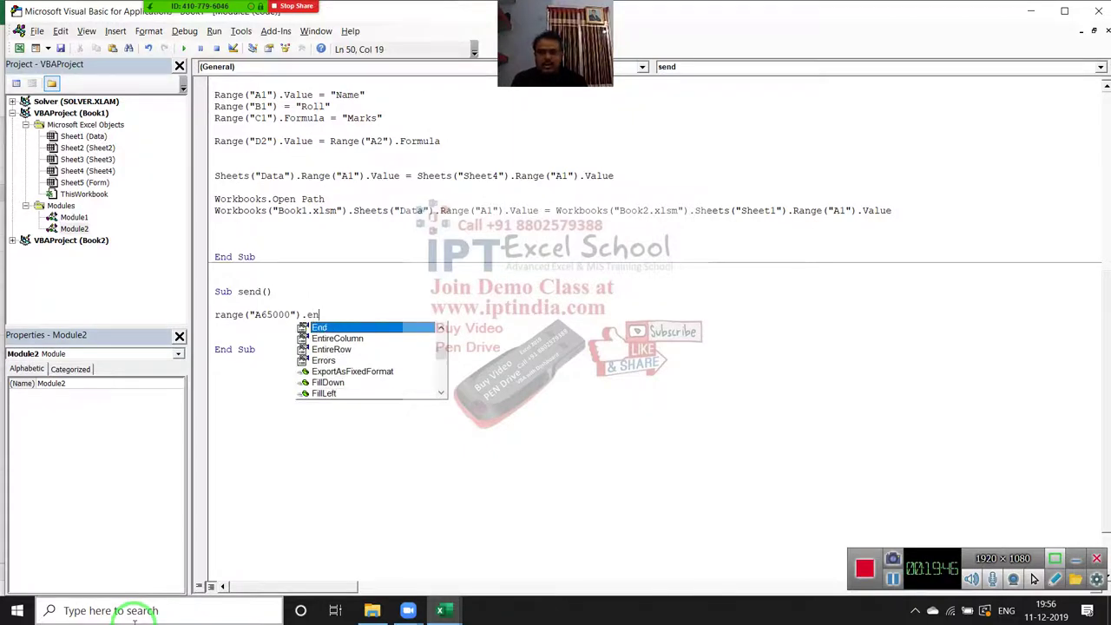
pyautogui.press('Tab')
pyautogui.write('(')
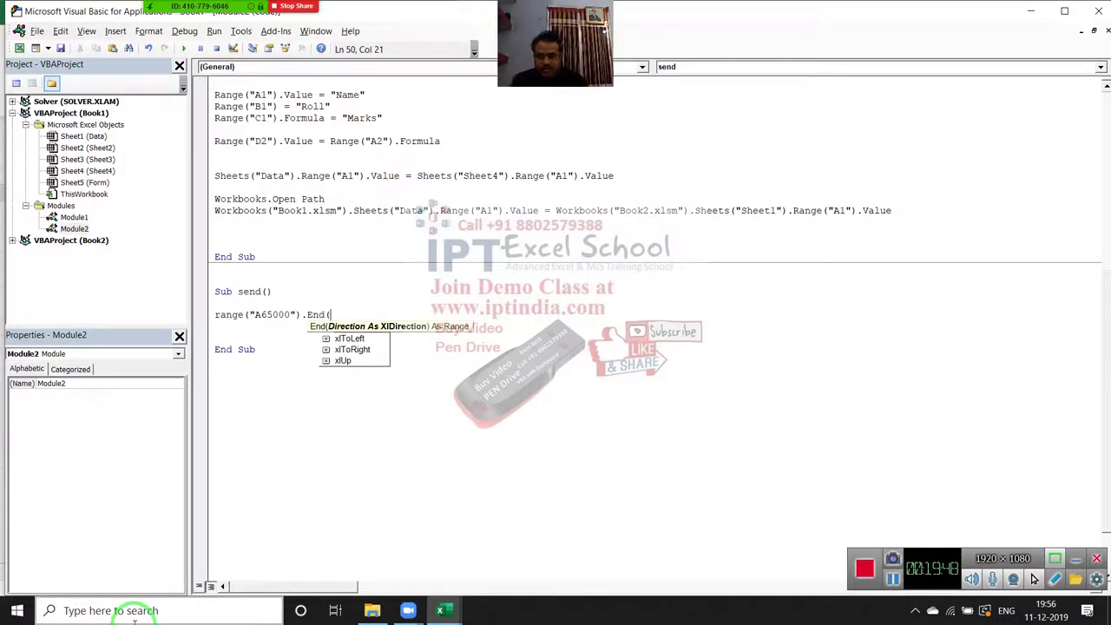
pyautogui.press('Down')
pyautogui.press('Down')
pyautogui.press('Down')
pyautogui.press('Tab')
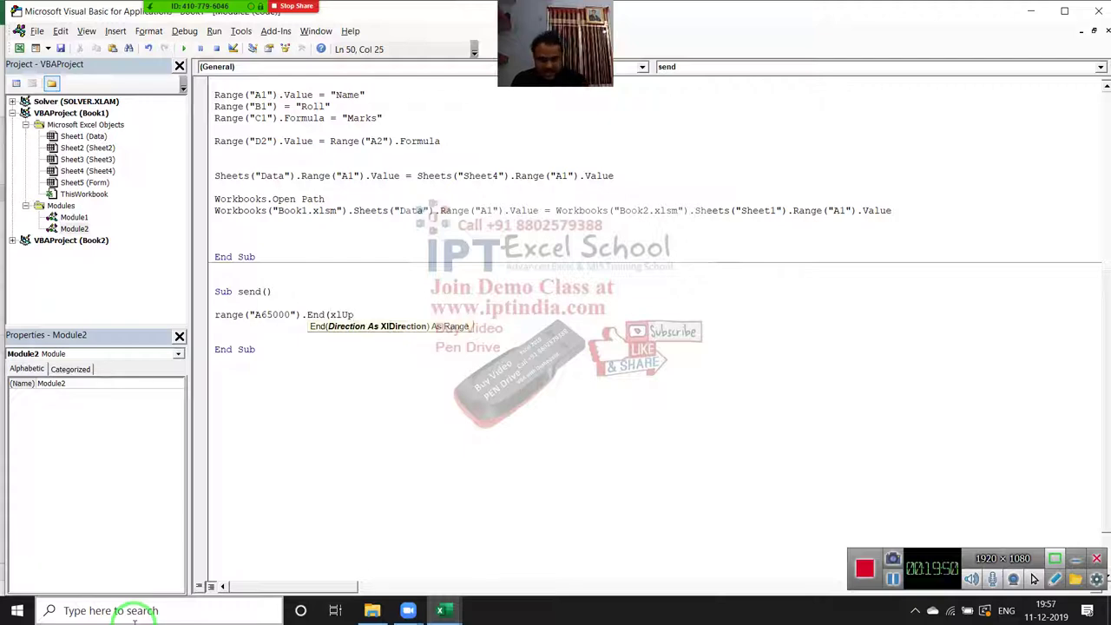
pyautogui.write(').')
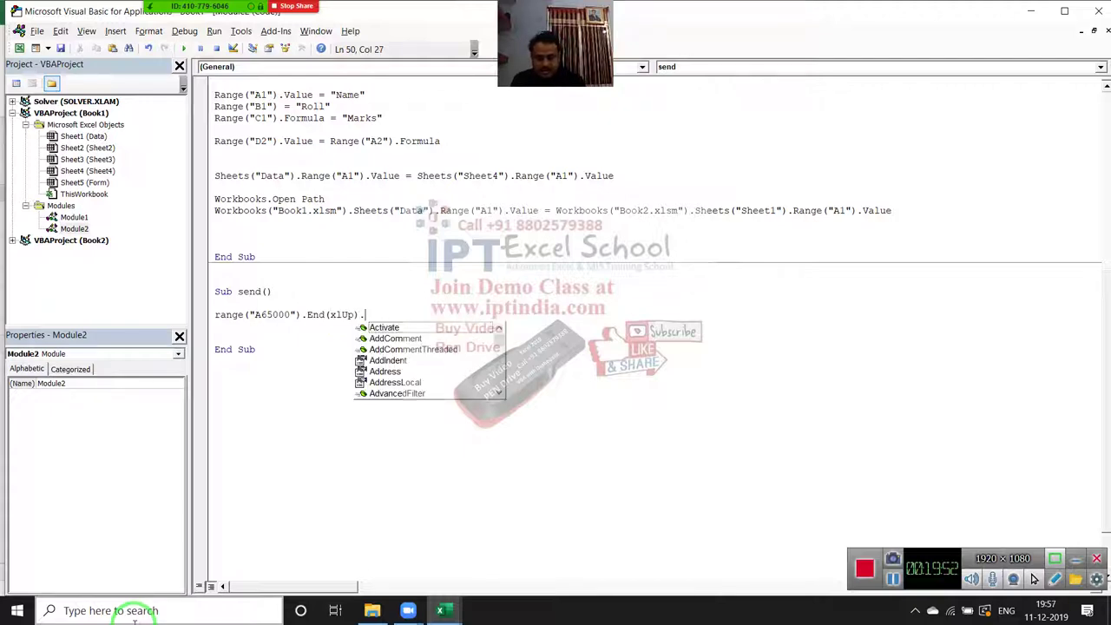
pyautogui.write('se')
pyautogui.press('Tab')
pyautogui.press('Return')
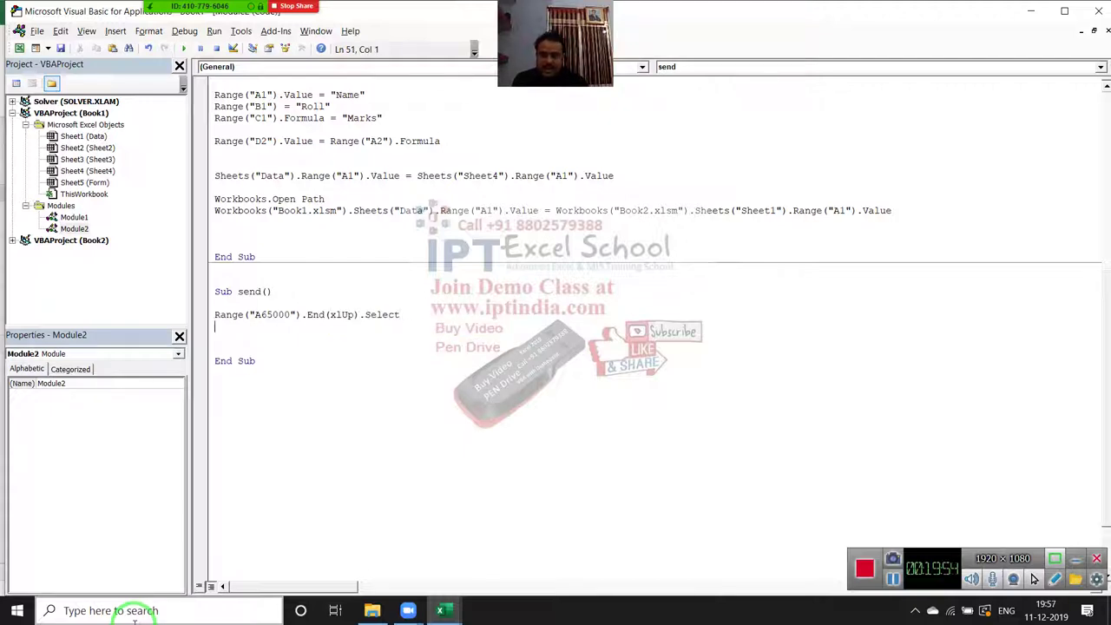
pyautogui.hotkey('alt', 'F11')
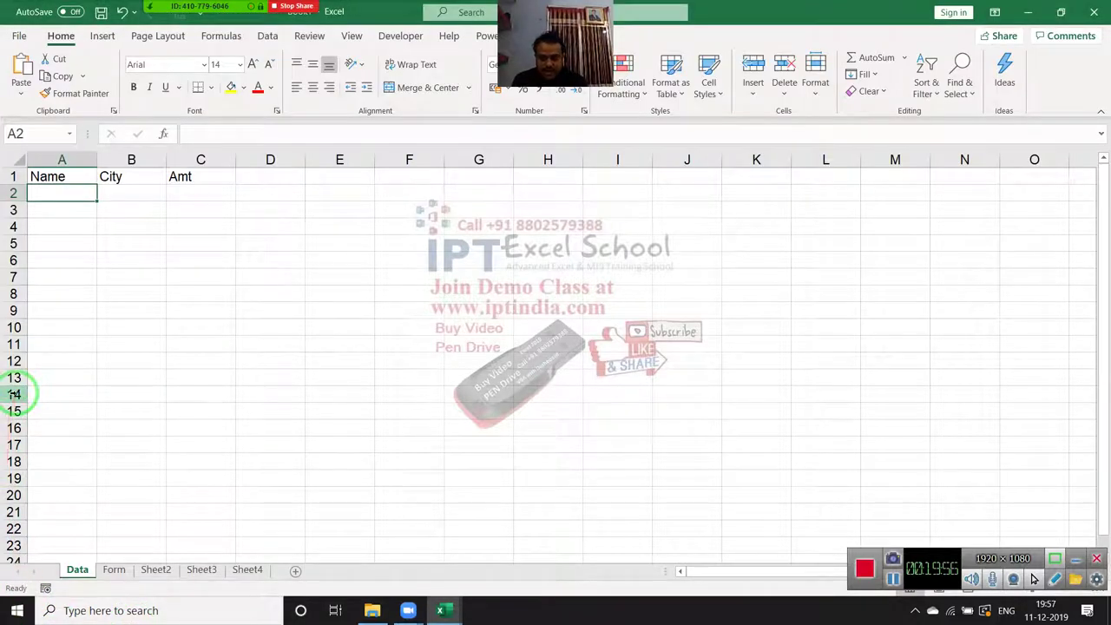
# Step: Fill A2:A8 on the Data sheet with sample names and test Ctrl+Up to reach the last entry
pyautogui.write('Puja')
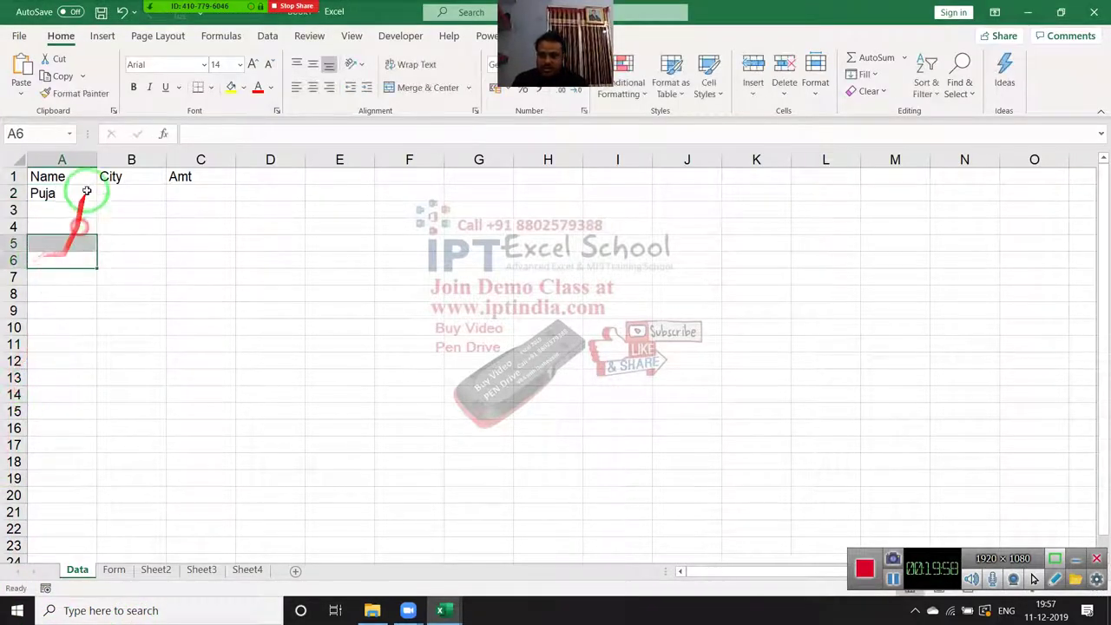
pyautogui.click(88, 183)
pyautogui.click(96, 196)
pyautogui.moveTo(97, 200); pyautogui.dragTo(96, 287)
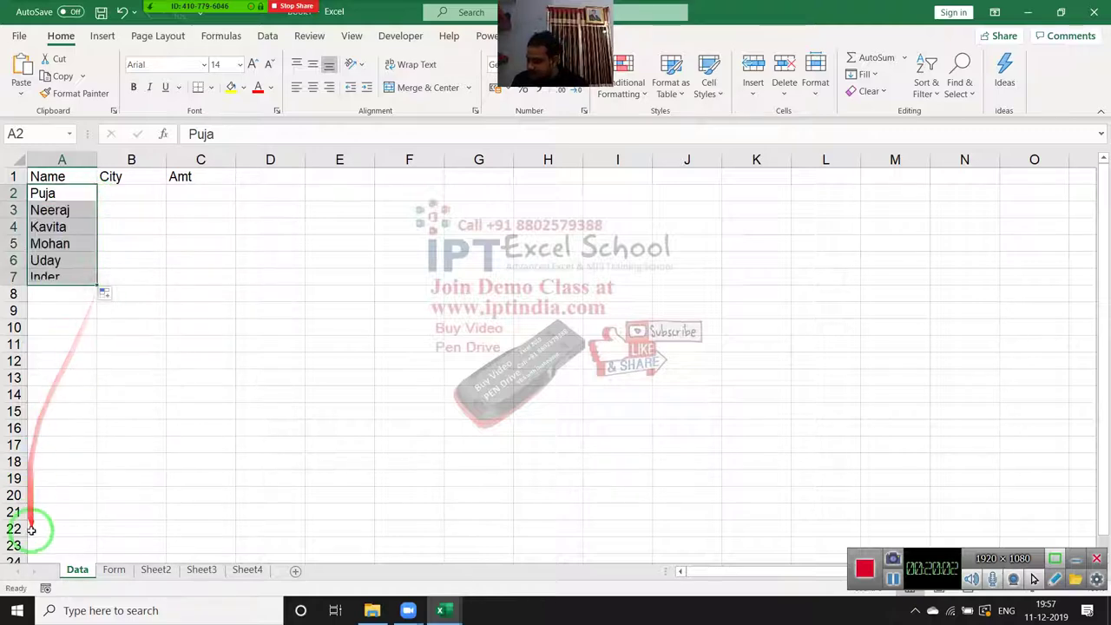
pyautogui.click(45, 540)
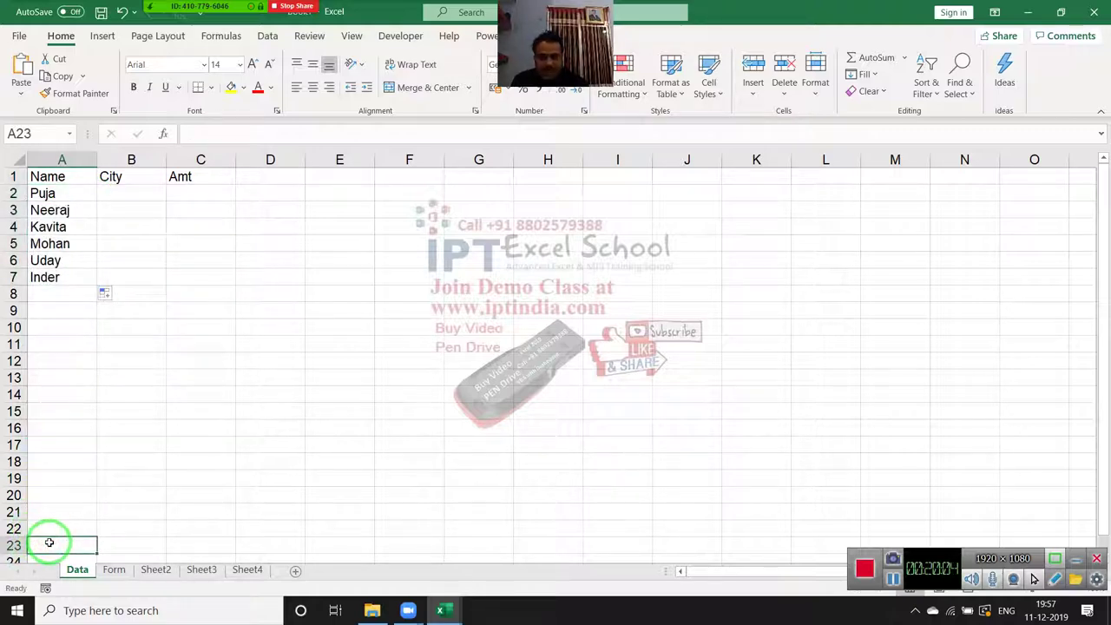
pyautogui.hotkey('ctrl', 'Up')
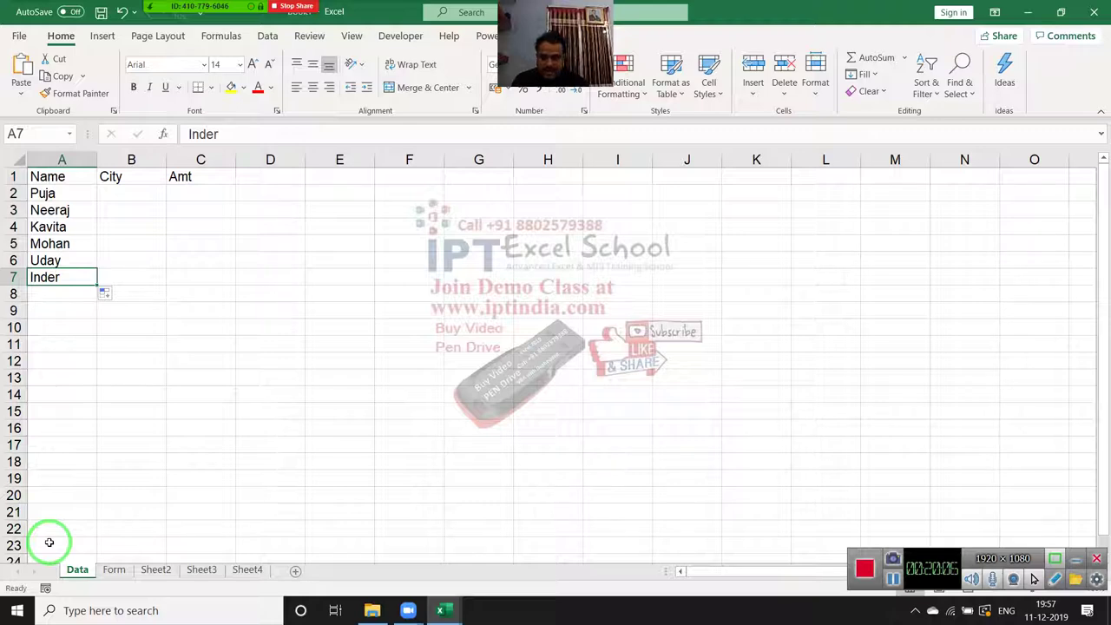
pyautogui.press('Down')
pyautogui.hotkey('ctrl', 'd')
pyautogui.click(46, 545)
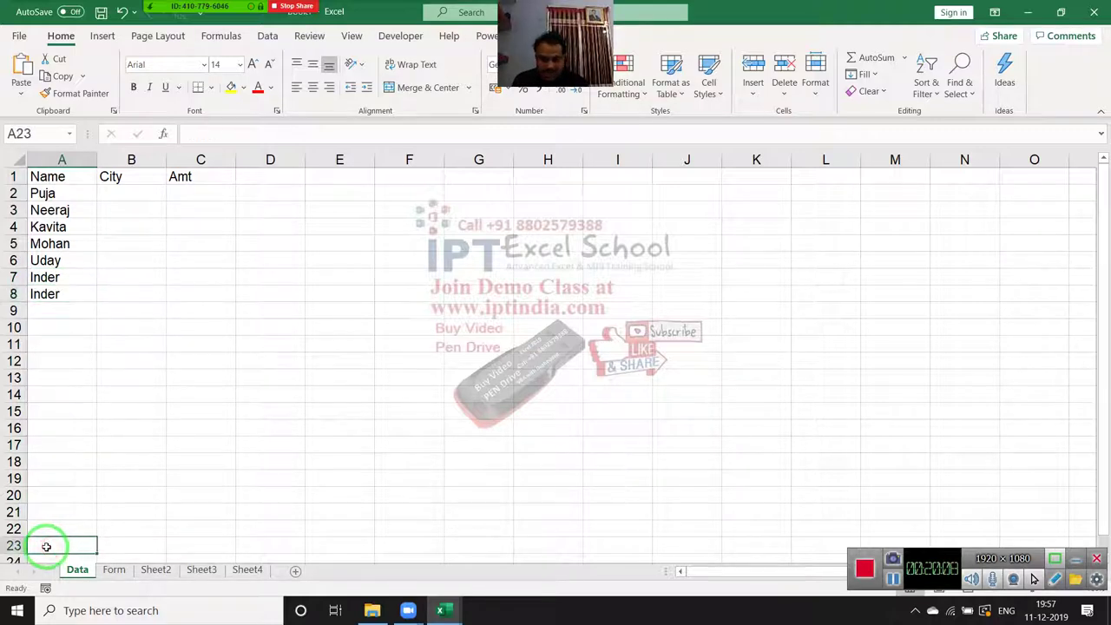
pyautogui.hotkey('ctrl', 'Up')
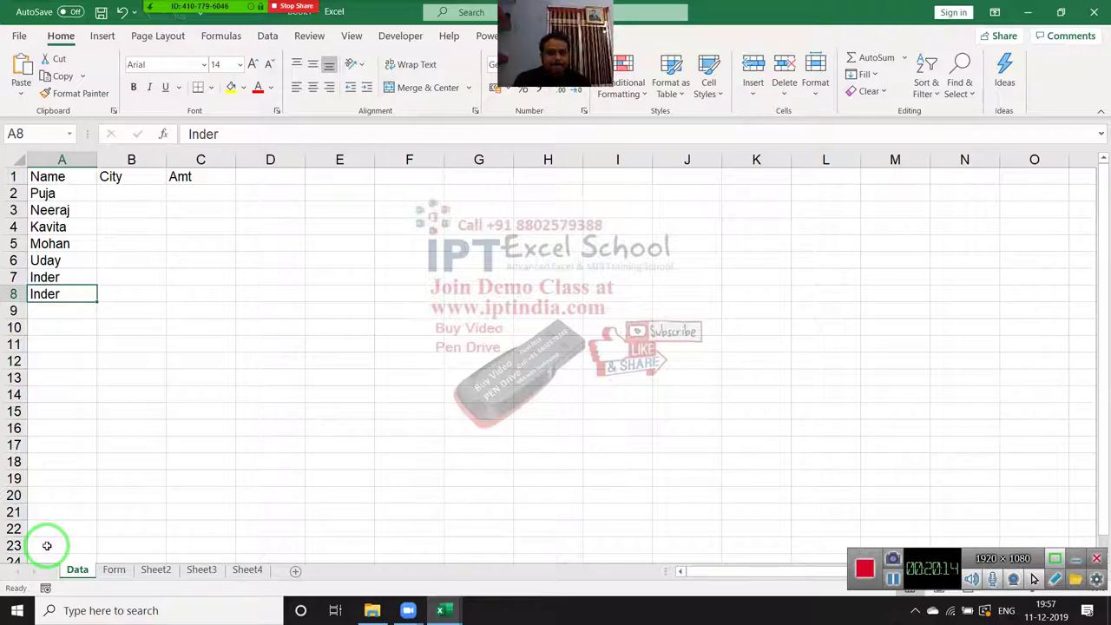
# Step: Compare the macro's End(xlUp).Select line with the sheet, locating A9 as the first empty cell
pyautogui.hotkey('alt', 'F11')
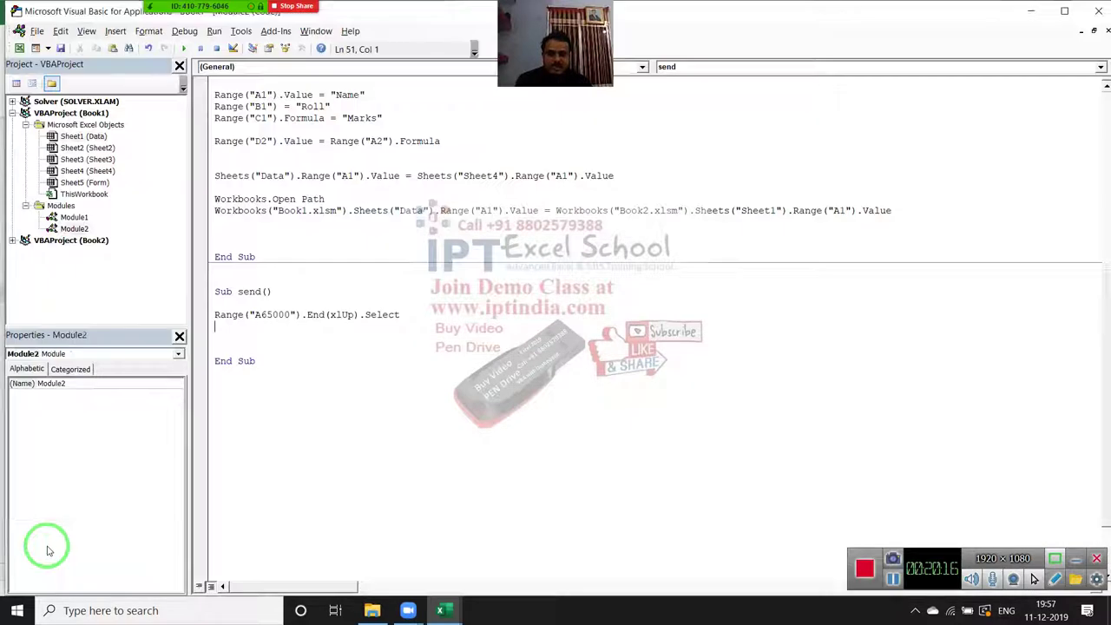
pyautogui.moveTo(401, 315); pyautogui.dragTo(215, 304)
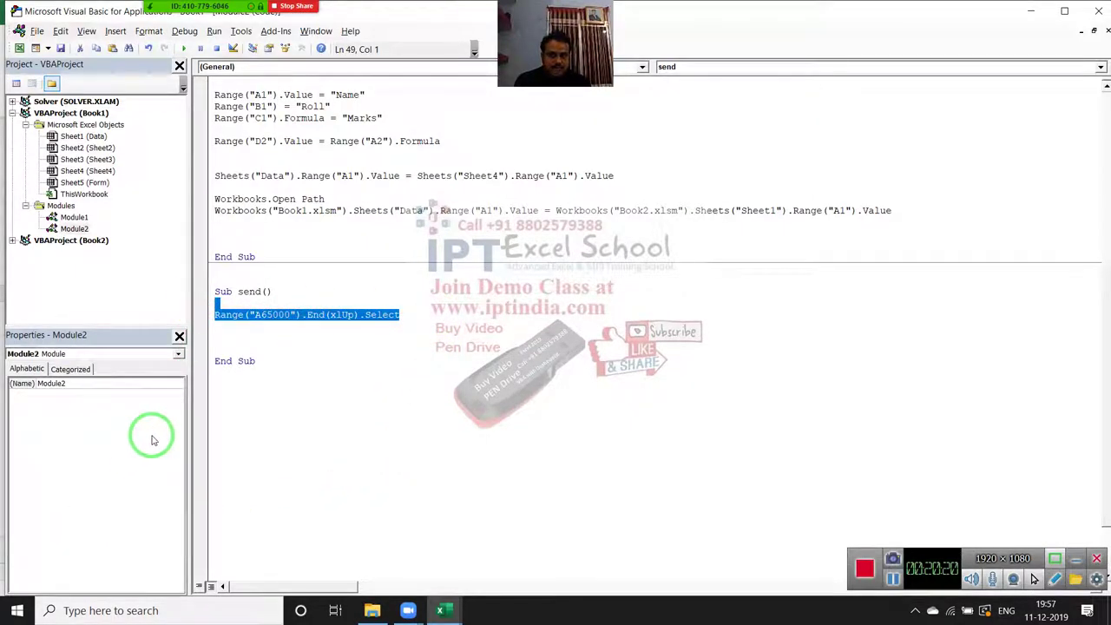
pyautogui.click(255, 382)
pyautogui.hotkey('alt', 'F11')
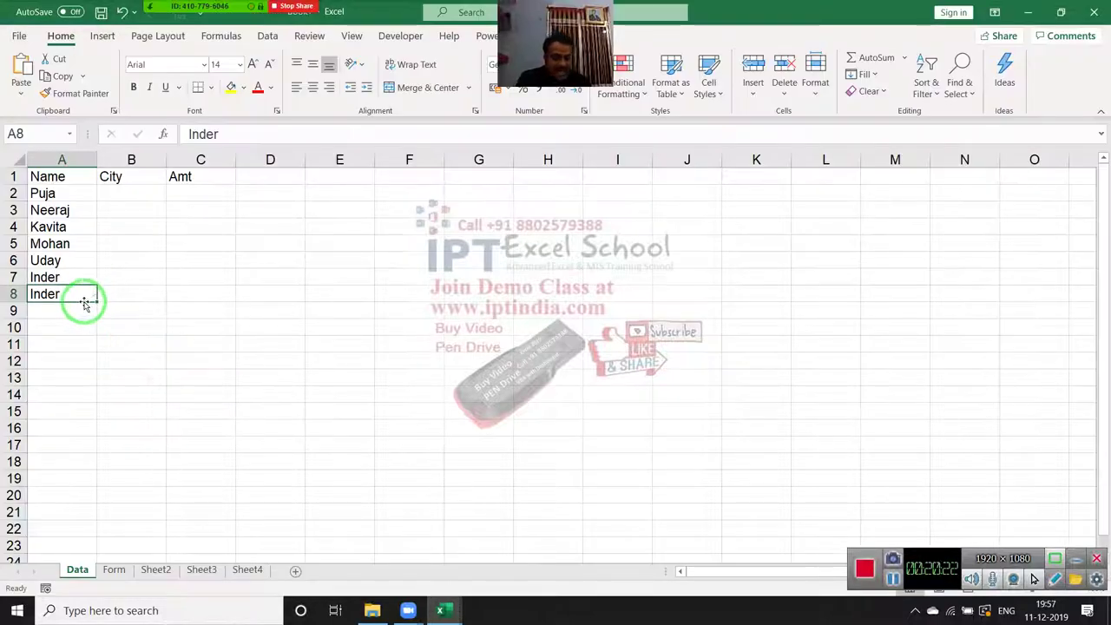
pyautogui.click(84, 305)
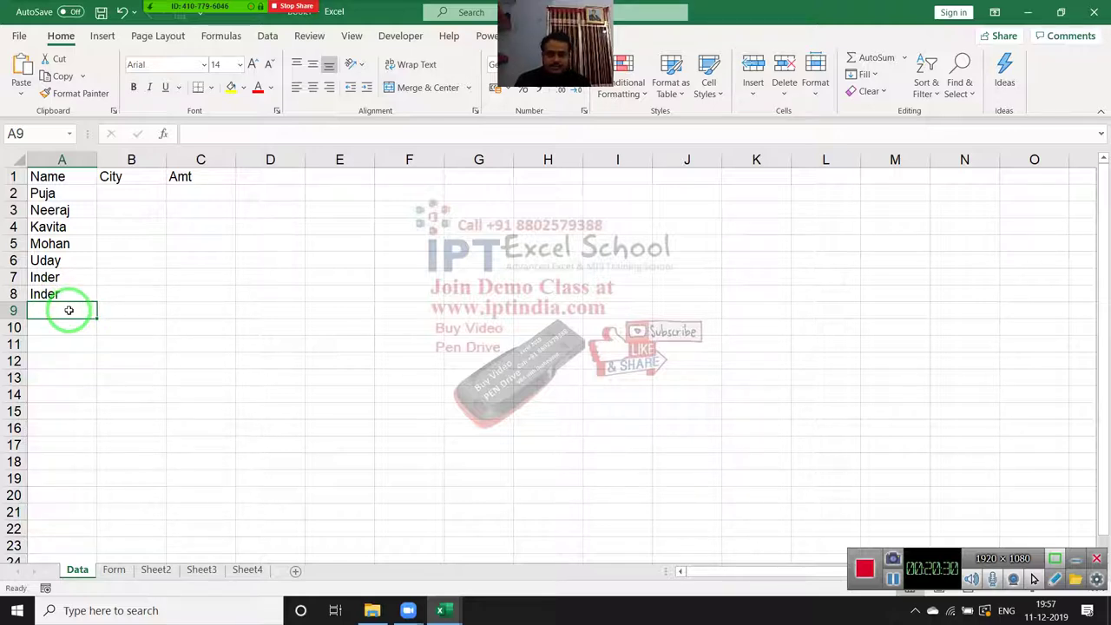
pyautogui.hotkey('alt', 'F11')
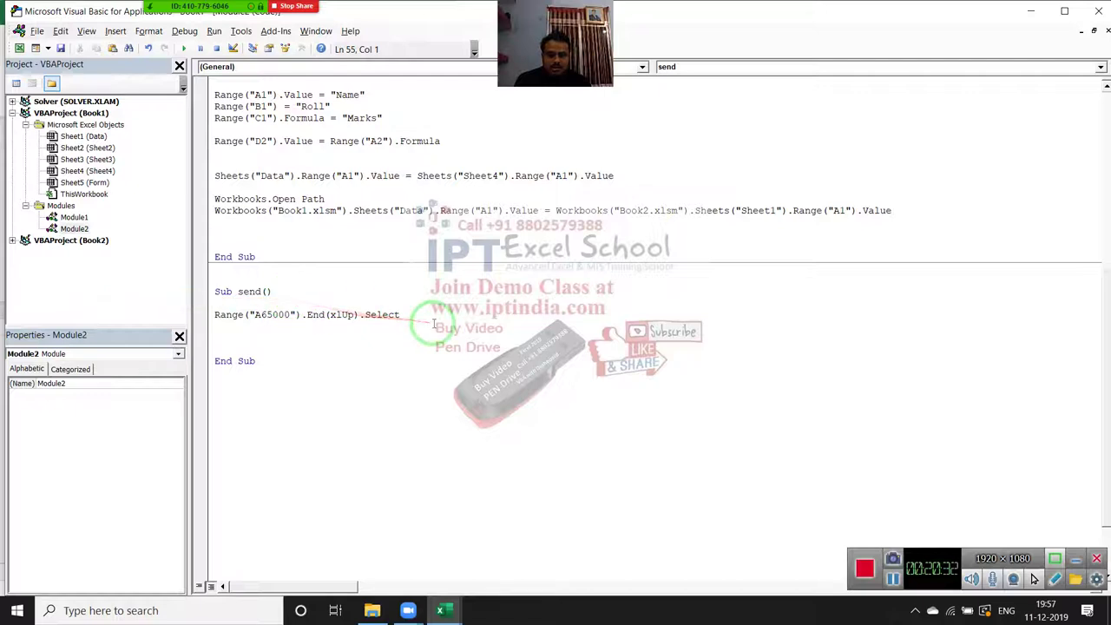
# Step: Replace .Select with .Offset(1, 0).Value = Range("B2").Value in the send macro
pyautogui.moveTo(399, 314); pyautogui.dragTo(363, 314)
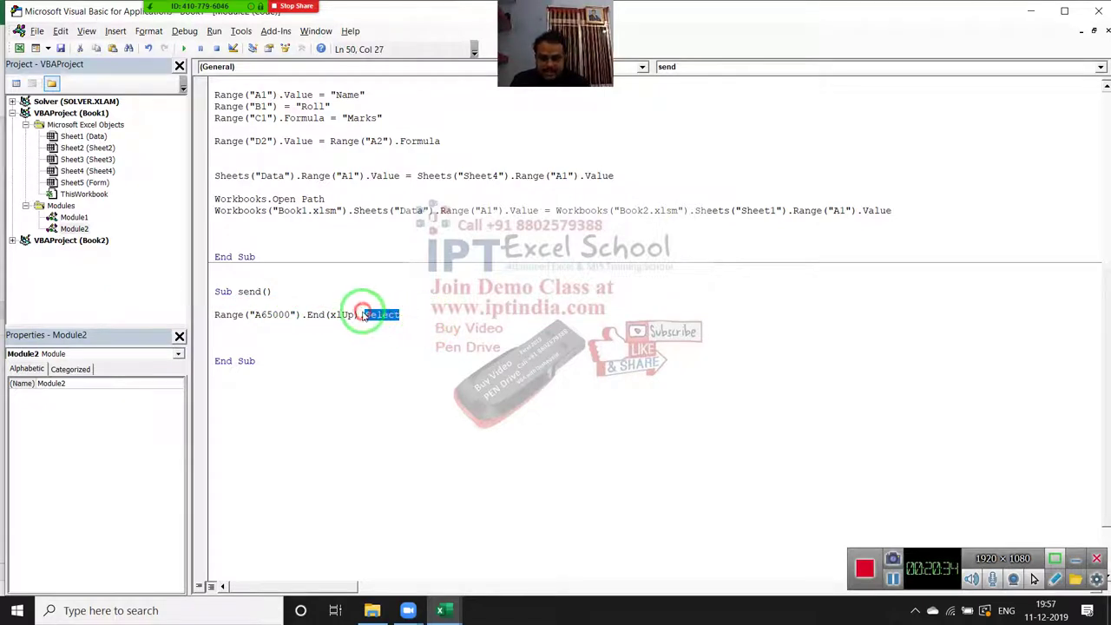
pyautogui.press('BackSpace')
pyautogui.write('.')
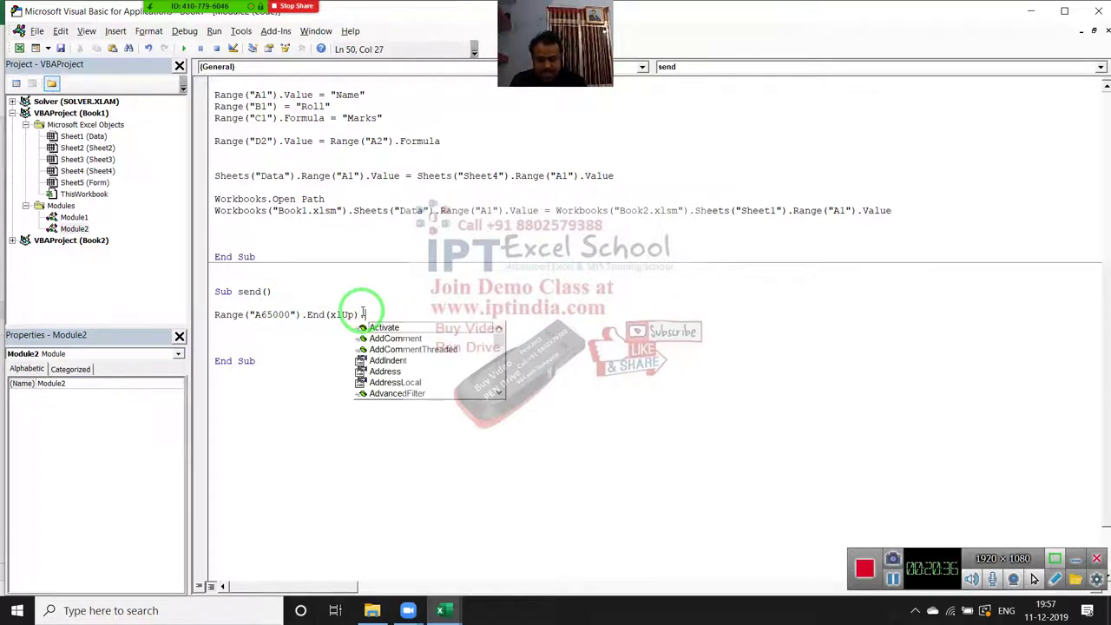
pyautogui.write('o')
pyautogui.press('Tab')
pyautogui.write('(')
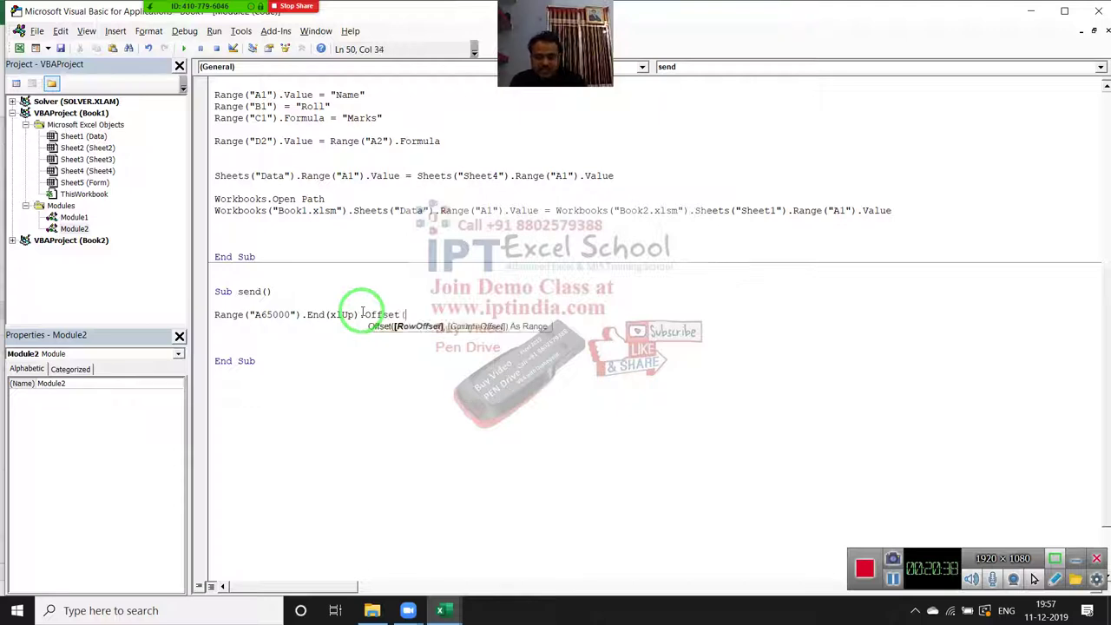
pyautogui.write('1,0')
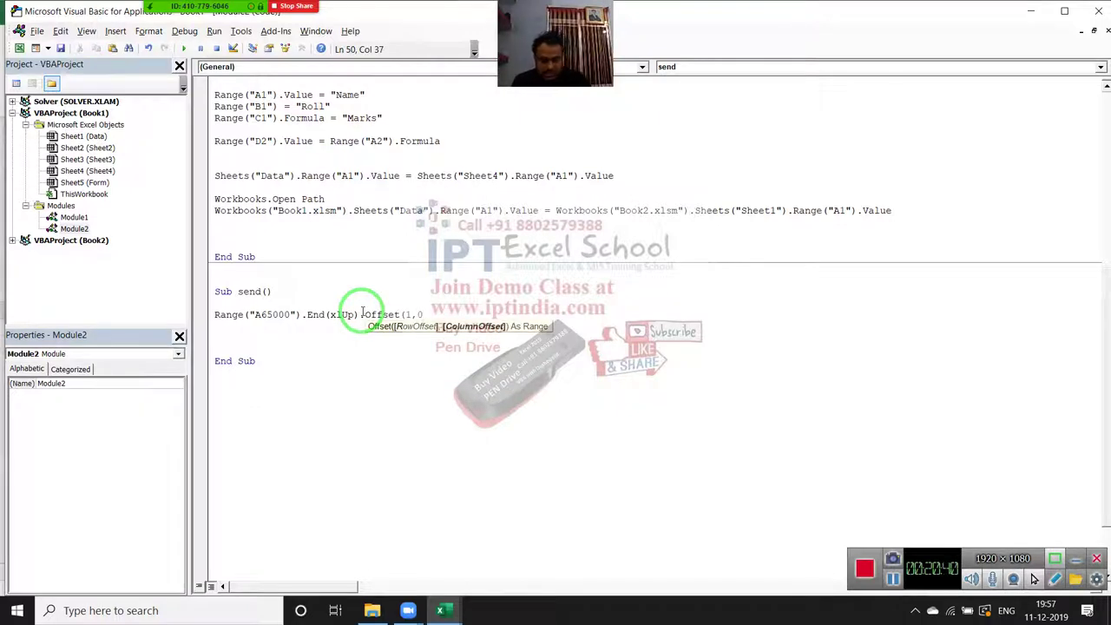
pyautogui.write(').value=range')
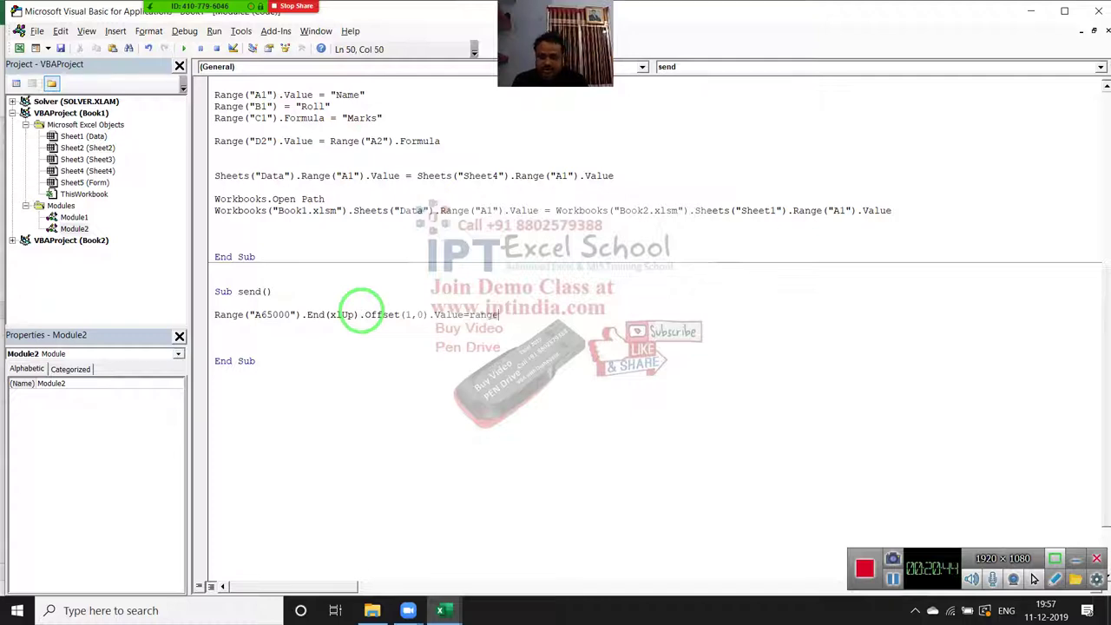
pyautogui.write('(')
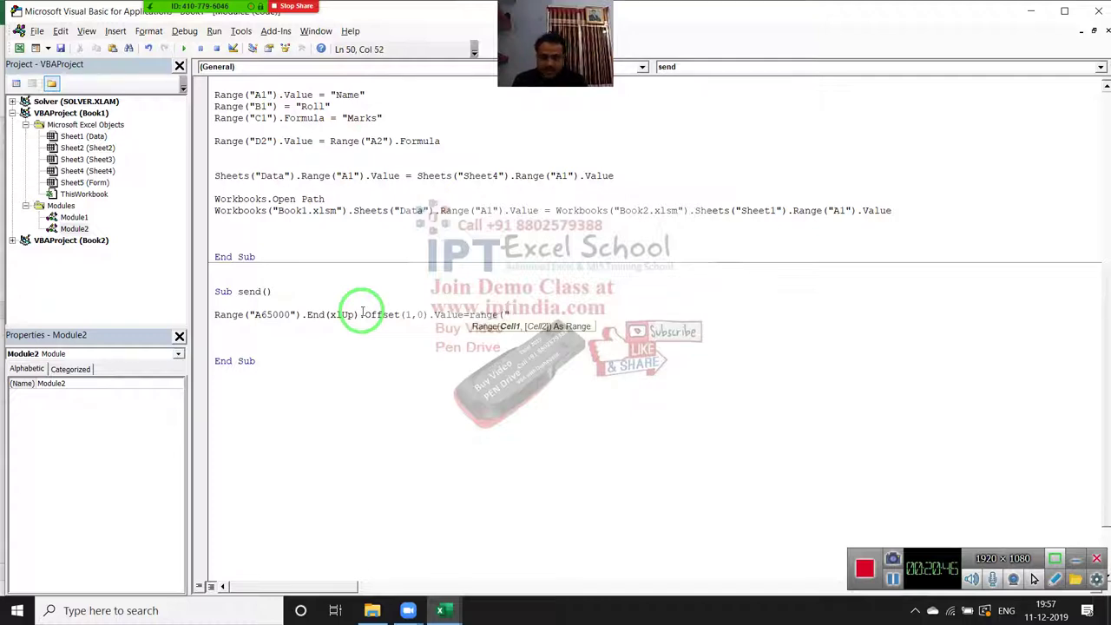
pyautogui.write(')')
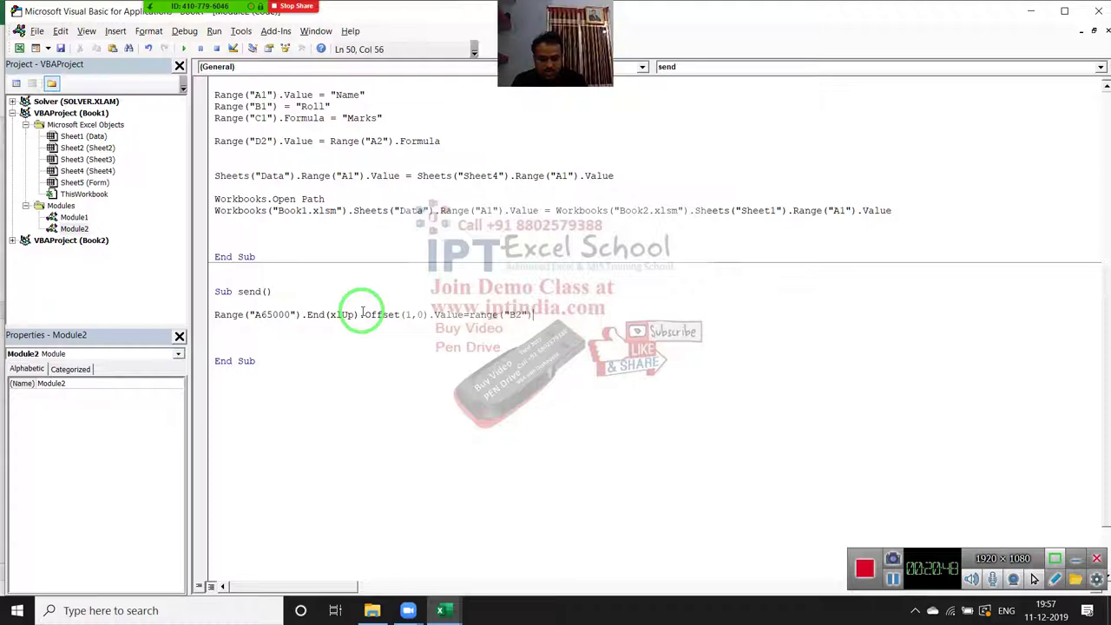
pyautogui.write('.value')
pyautogui.press('Return')
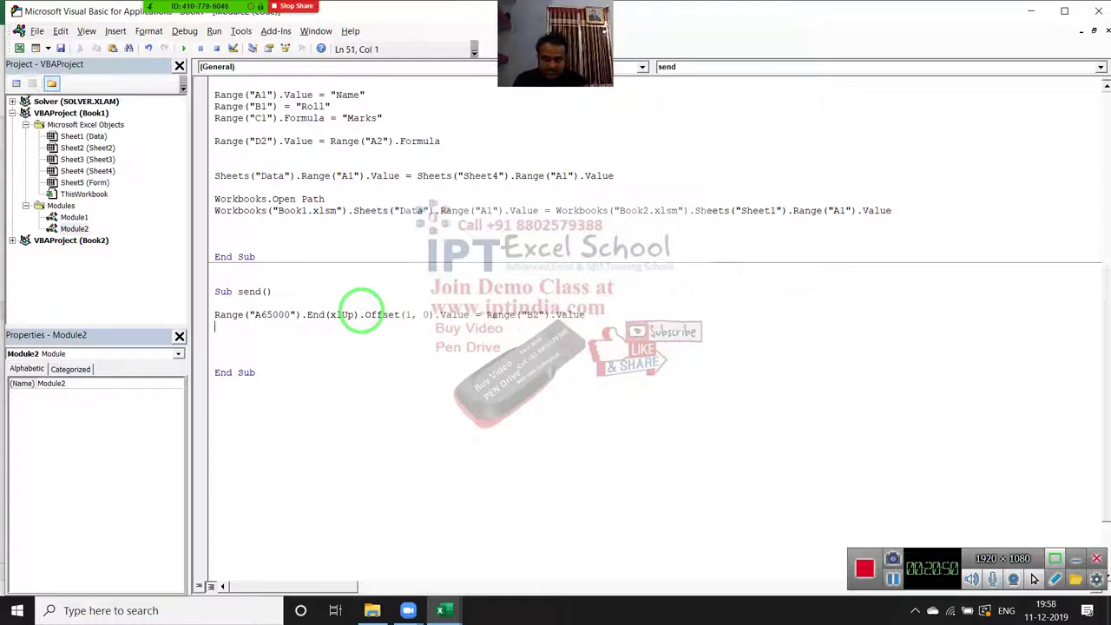
# Step: Clear the sample names from A2:A8 on the Data sheet
pyautogui.hotkey('alt', 'F11')
pyautogui.moveTo(258, 305); pyautogui.dragTo(55, 276)
pyautogui.moveTo(61, 193); pyautogui.dragTo(72, 295)
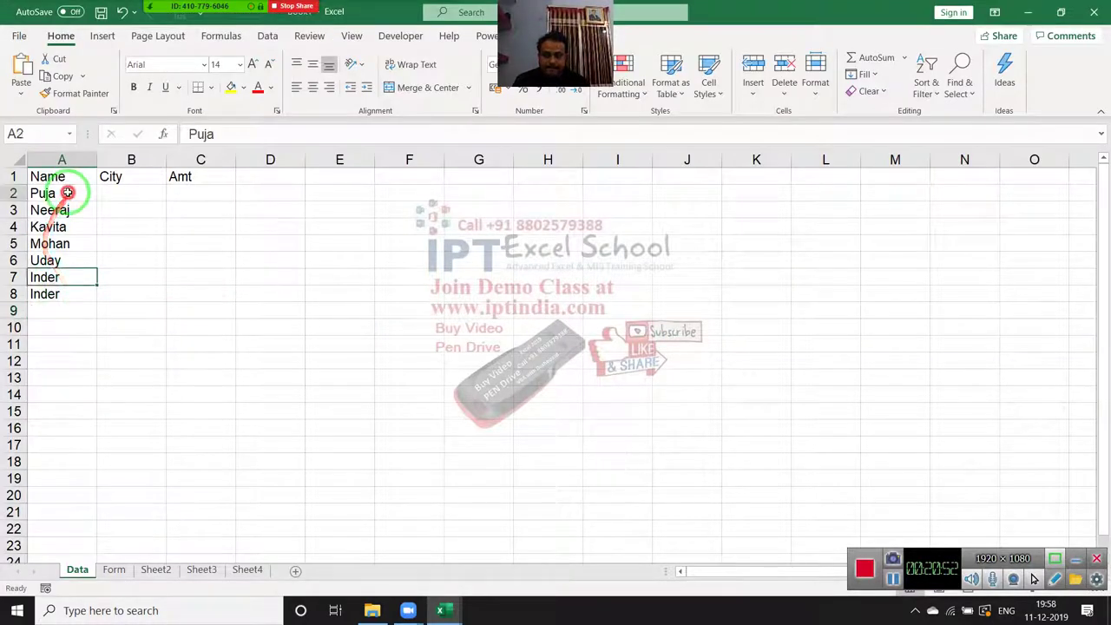
pyautogui.press('Delete')
# Step: Prefix the send line's Range with Sheets("Data"). copied from the earlier macro
pyautogui.hotkey('alt', 'F11')
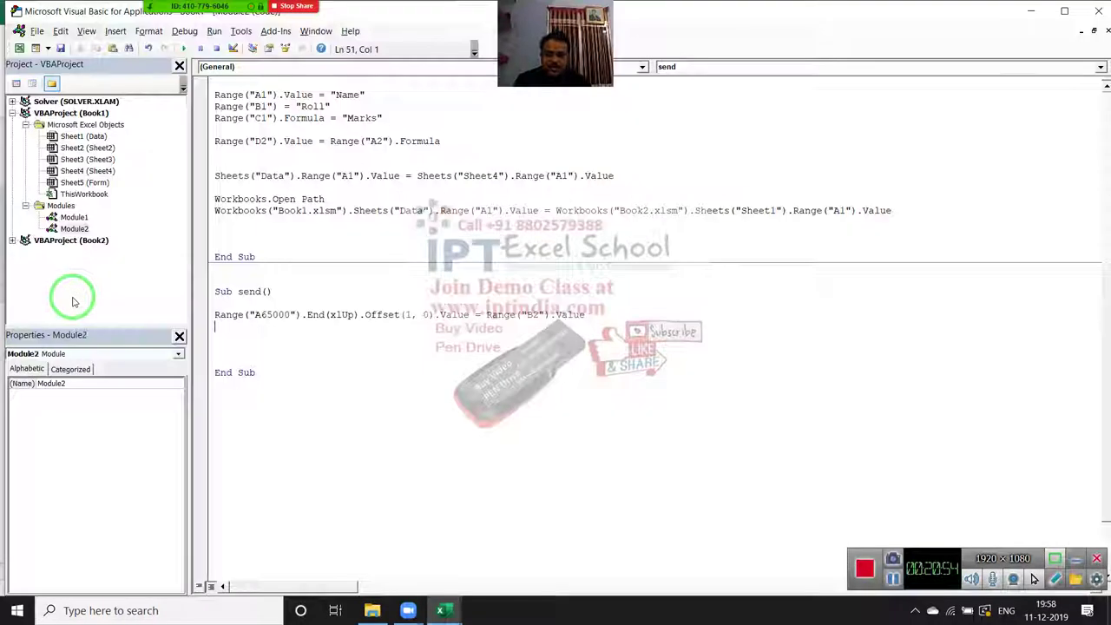
pyautogui.moveTo(199, 316); pyautogui.dragTo(473, 314)
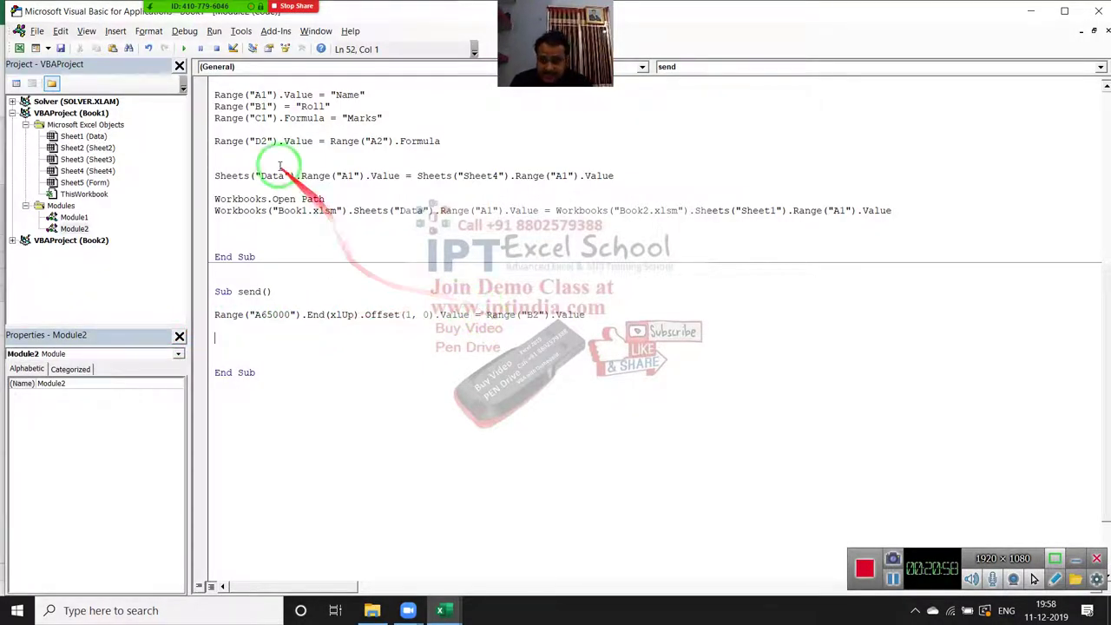
pyautogui.moveTo(300, 176); pyautogui.dragTo(211, 174)
pyautogui.hotkey('ctrl', 'c')
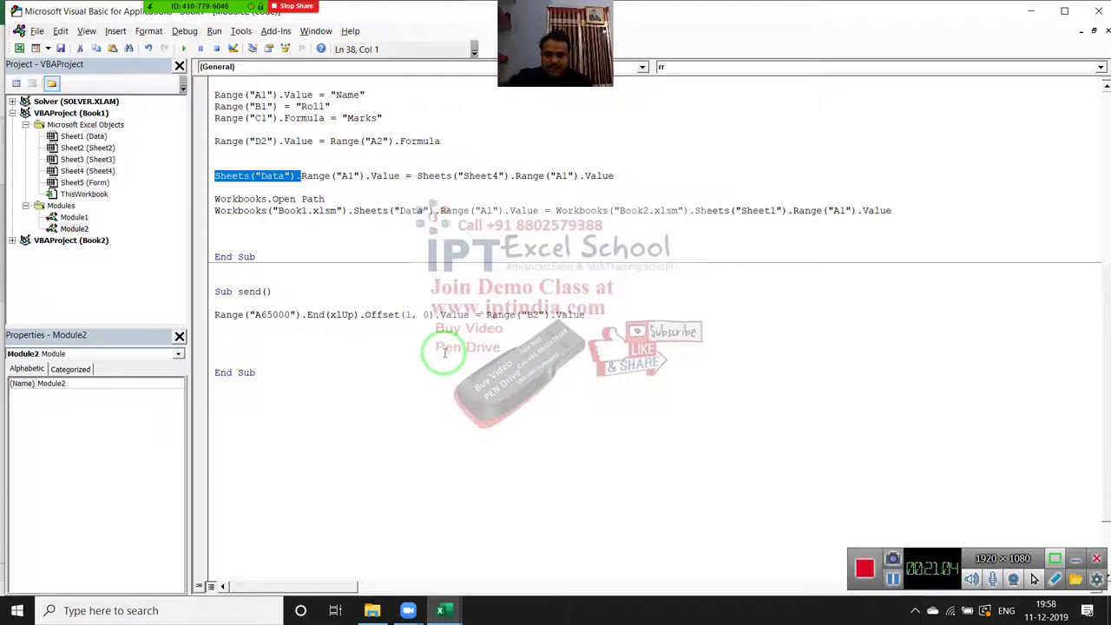
pyautogui.click(217, 315)
pyautogui.hotkey('ctrl', 'v')
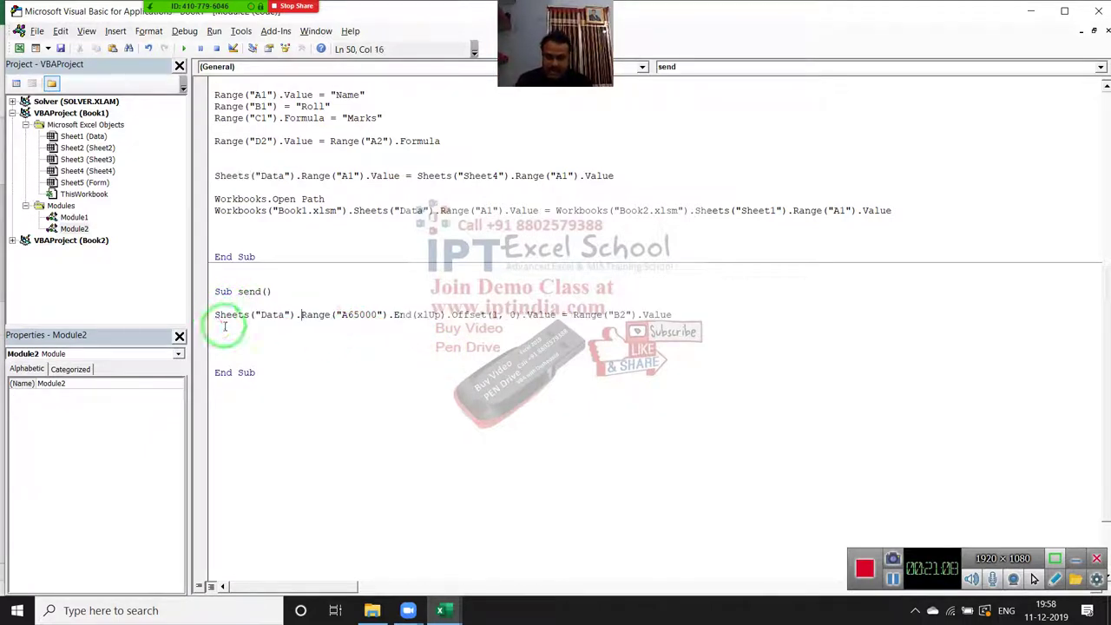
pyautogui.moveTo(293, 333); pyautogui.dragTo(420, 337)
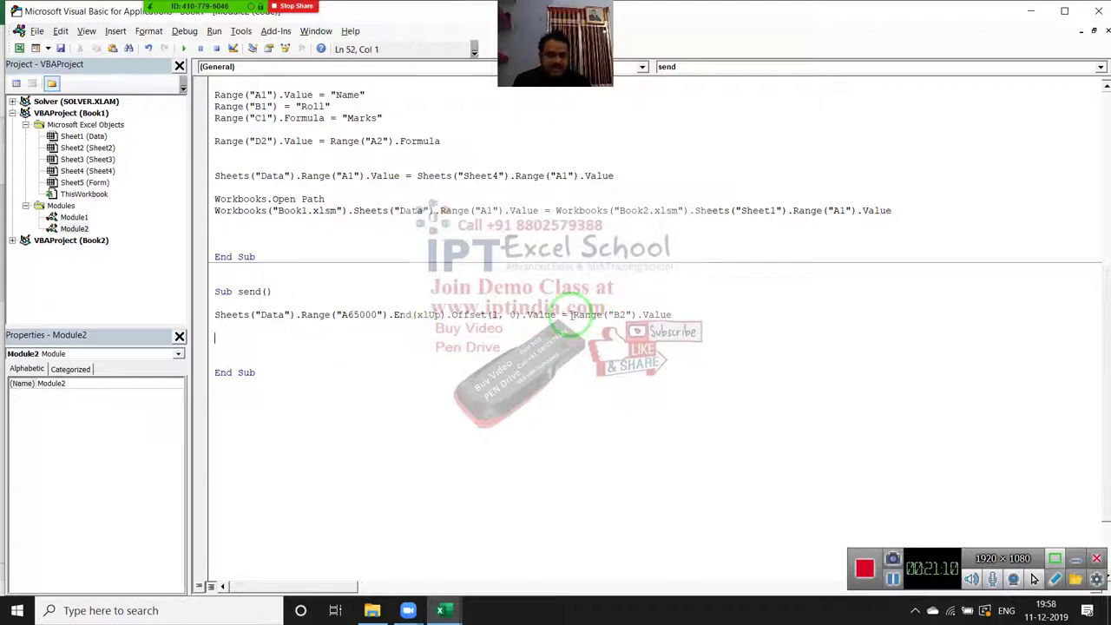
pyautogui.moveTo(572, 314); pyautogui.dragTo(689, 317)
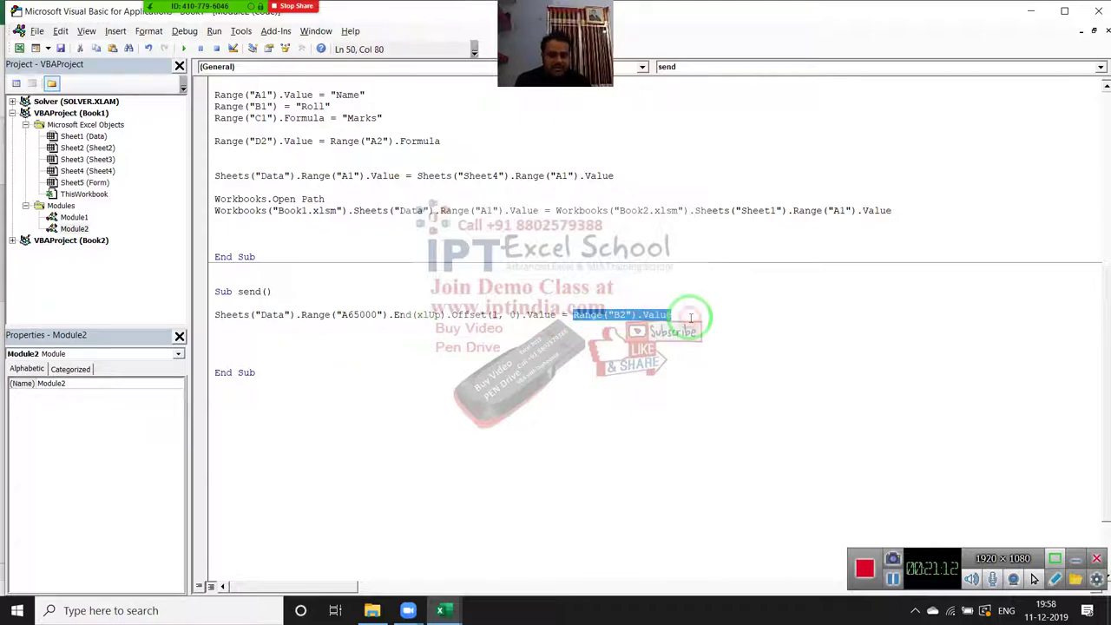
pyautogui.hotkey('alt', 'F11')
pyautogui.click(182, 280)
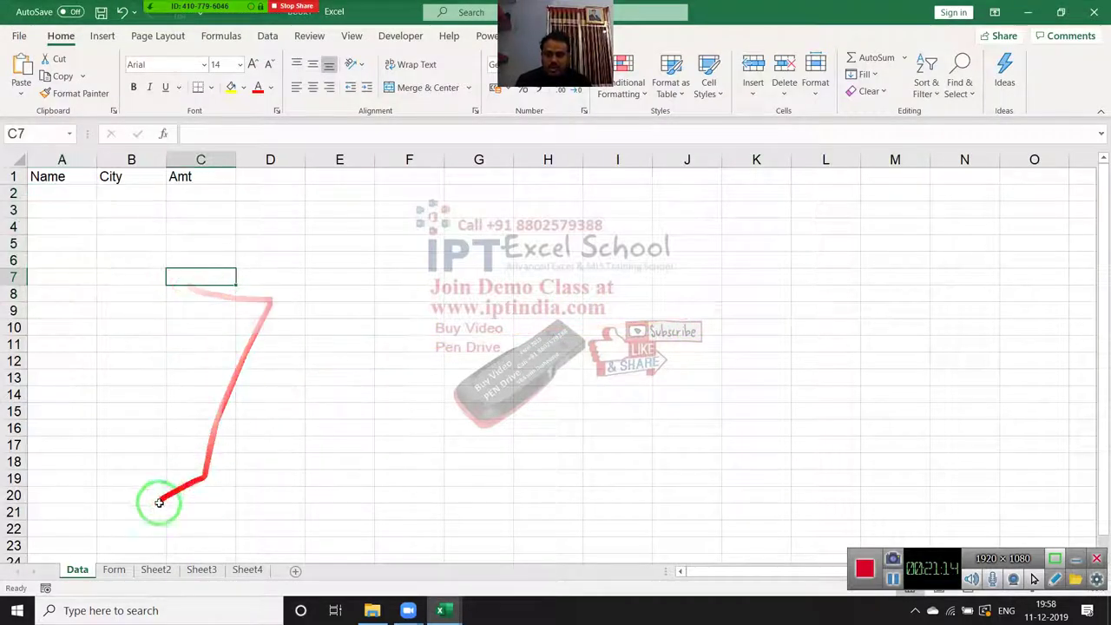
# Step: Look over the Form sheet's Name, City and Amt cells around C7, then return to the code
pyautogui.click(114, 569)
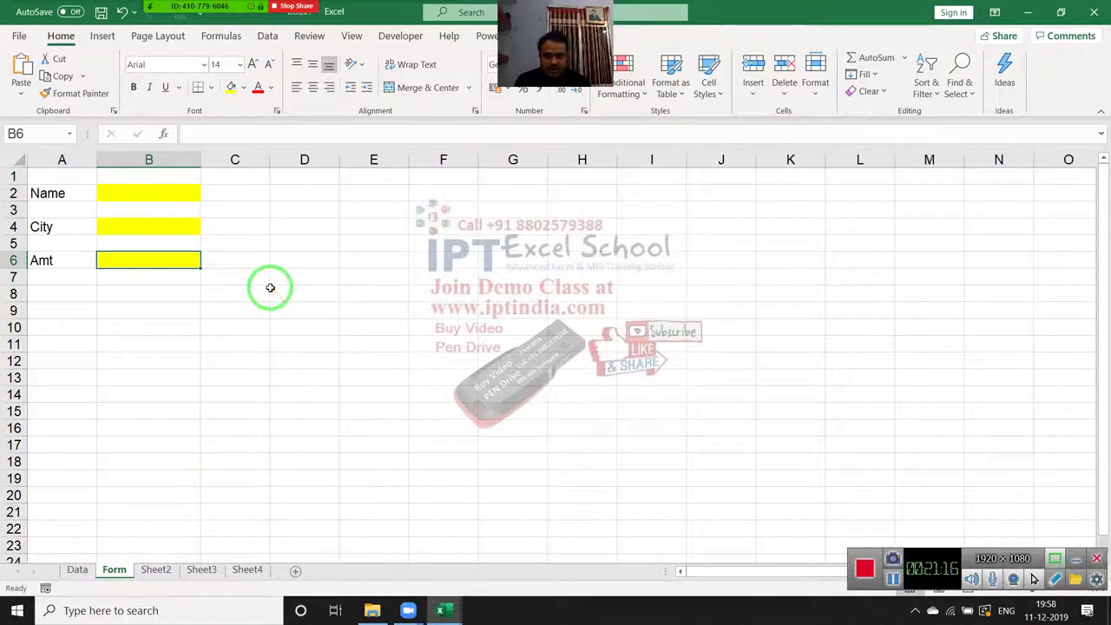
pyautogui.moveTo(265, 288); pyautogui.dragTo(246, 276)
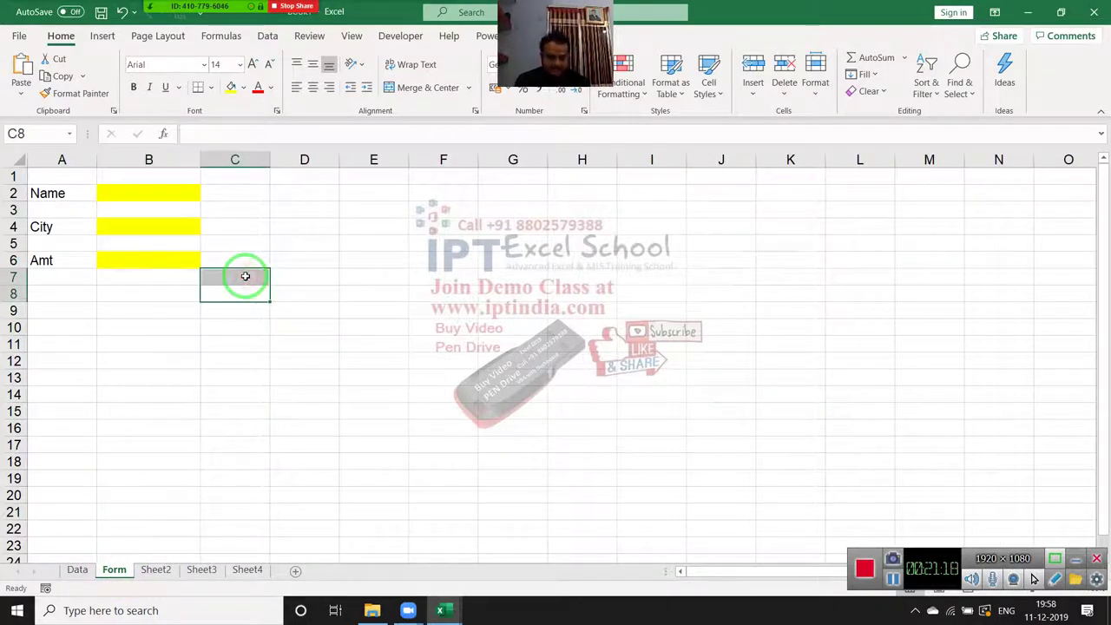
pyautogui.click(245, 276)
pyautogui.moveTo(248, 285); pyautogui.dragTo(258, 418)
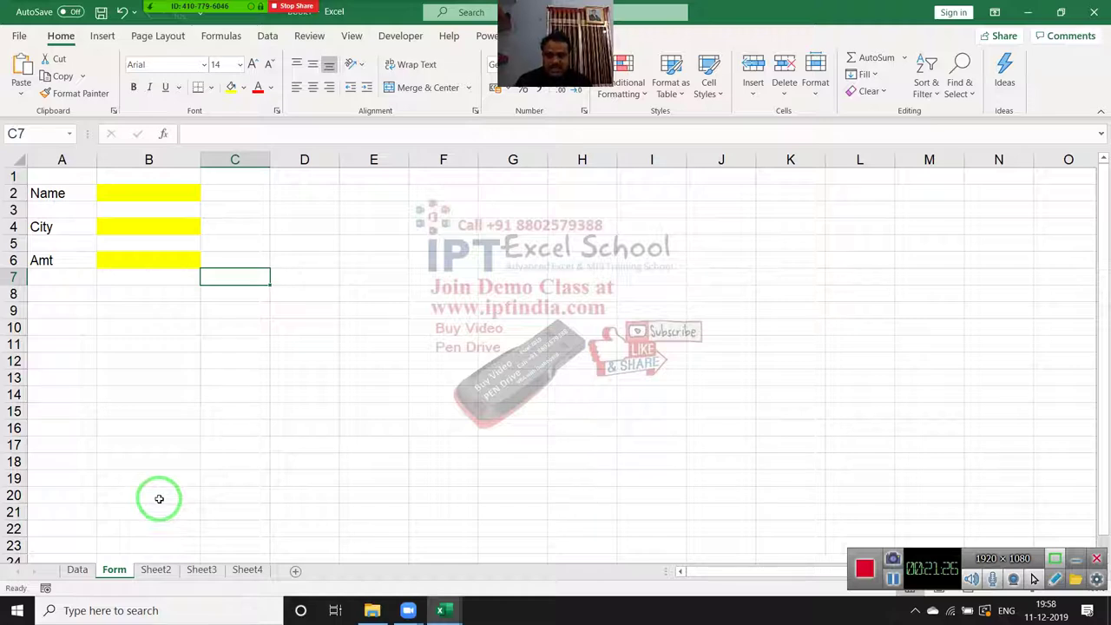
pyautogui.moveTo(163, 441)
pyautogui.mouseDown()
pyautogui.moveTo(150, 201)
pyautogui.moveTo(1004, 218)
pyautogui.mouseUp()
pyautogui.hotkey('alt', 'F11')
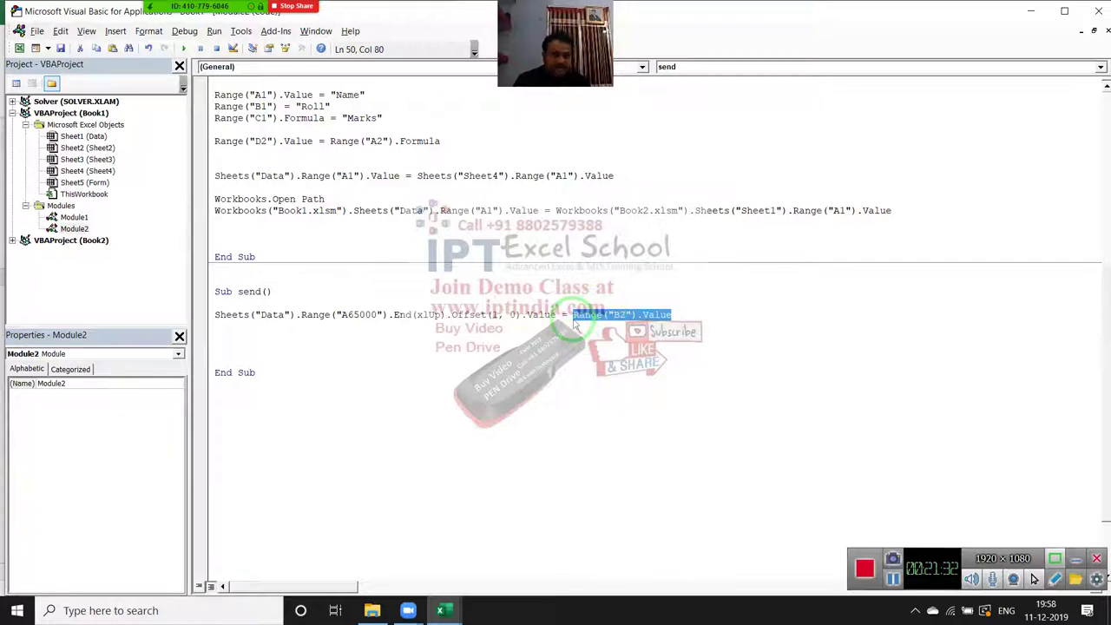
# Step: Duplicate the Sheets("Data") Offset line so send has three copies
pyautogui.click(574, 317)
pyautogui.moveTo(565, 317); pyautogui.dragTo(286, 290)
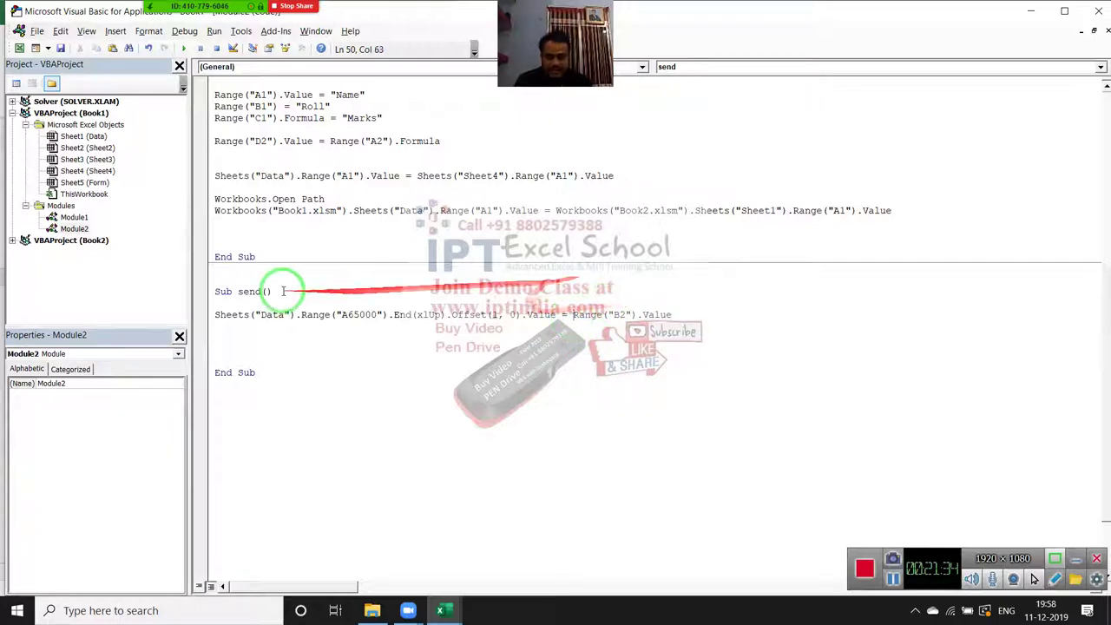
pyautogui.moveTo(217, 316); pyautogui.dragTo(225, 329)
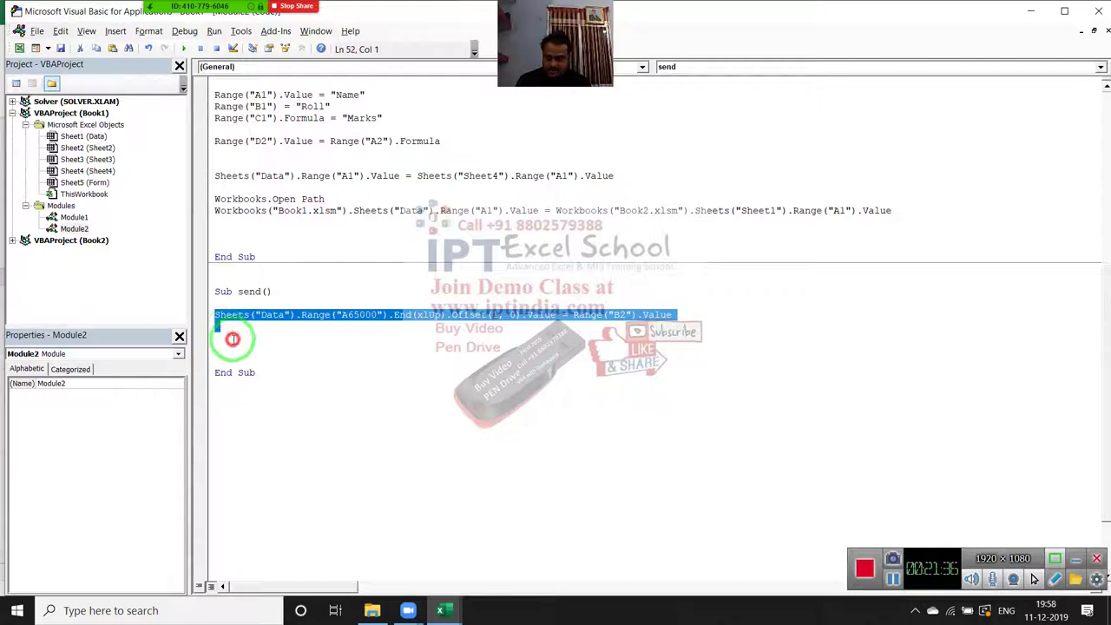
pyautogui.click(233, 337)
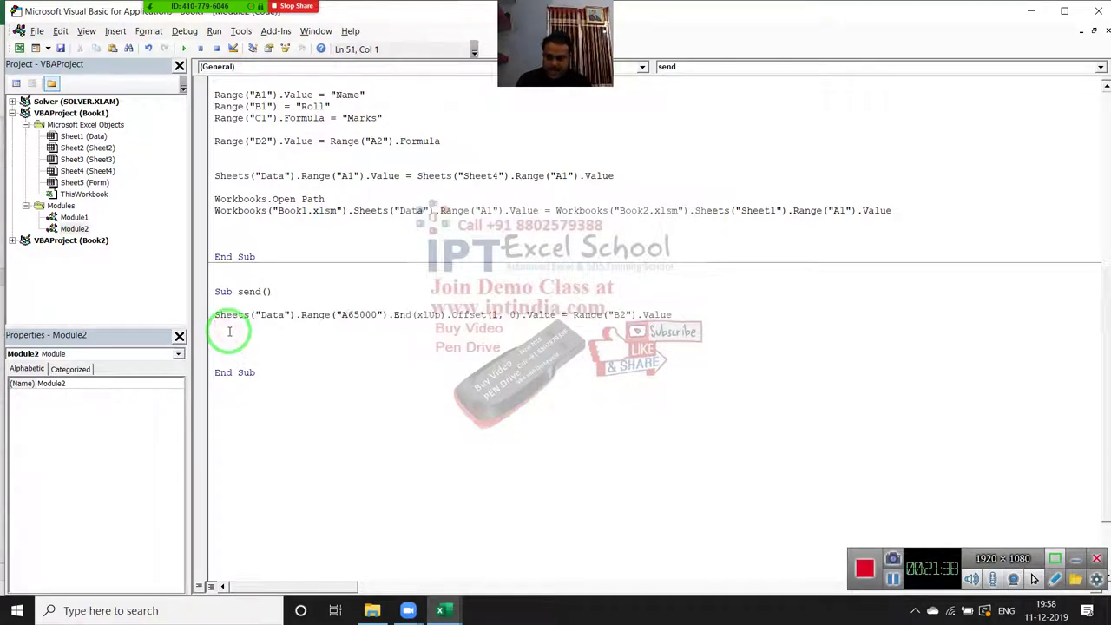
pyautogui.hotkey('ctrl', 'v')
pyautogui.hotkey('ctrl', 'v')
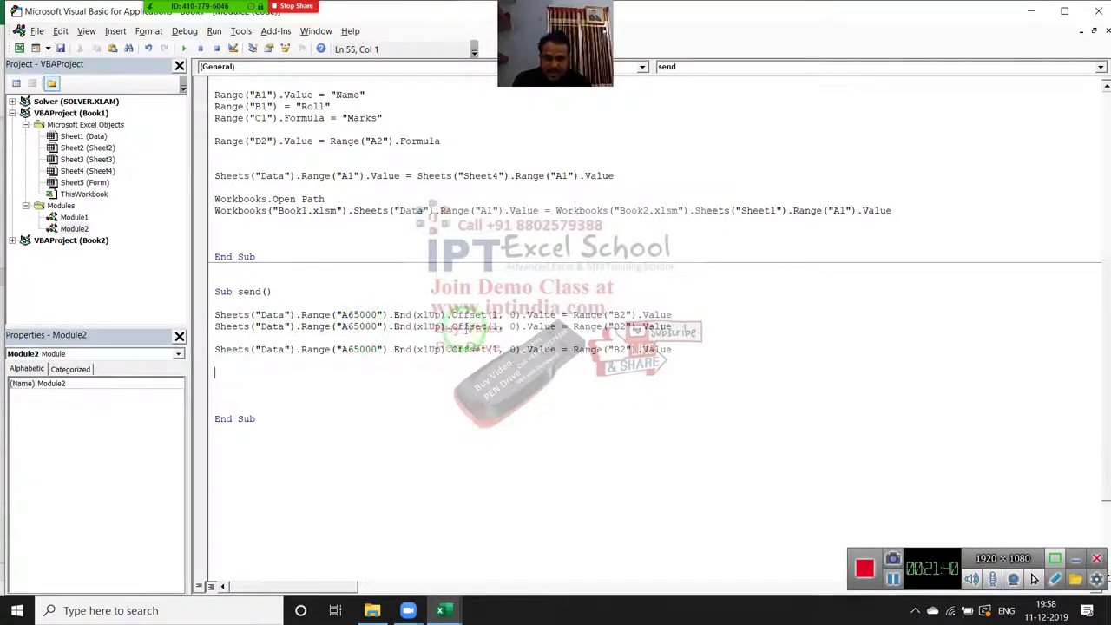
# Step: Change the second and third copies to Offset(0, 1) and Offset(0, 2)
pyautogui.click(491, 327)
pyautogui.press('Delete')
pyautogui.write('0')
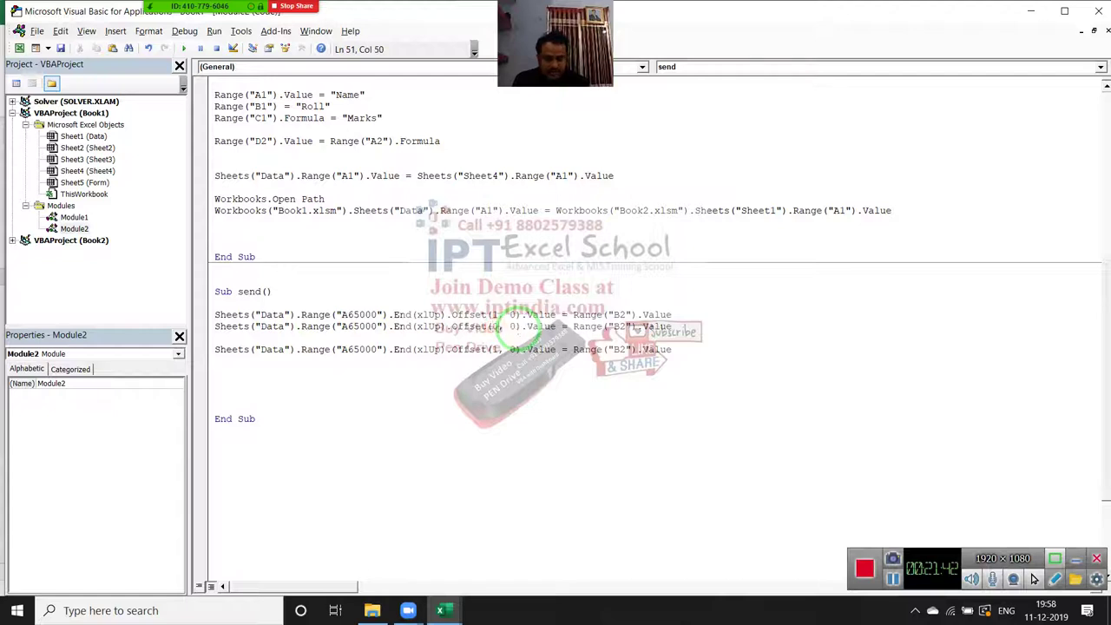
pyautogui.press('Delete')
pyautogui.write('1')
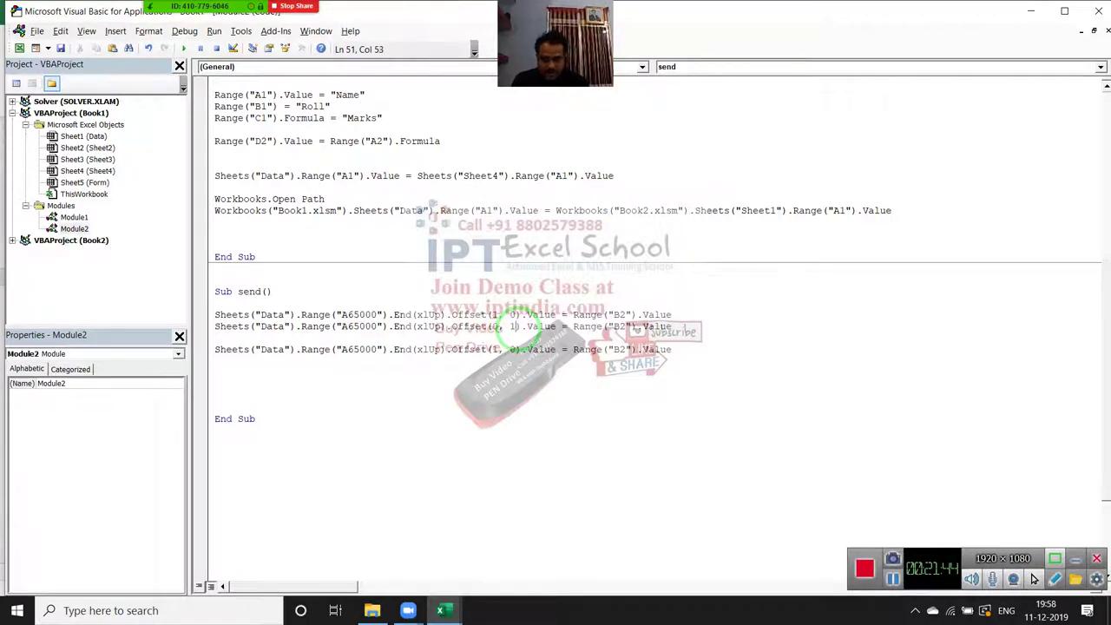
pyautogui.press('Left')
pyautogui.press('Left')
pyautogui.press('Delete')
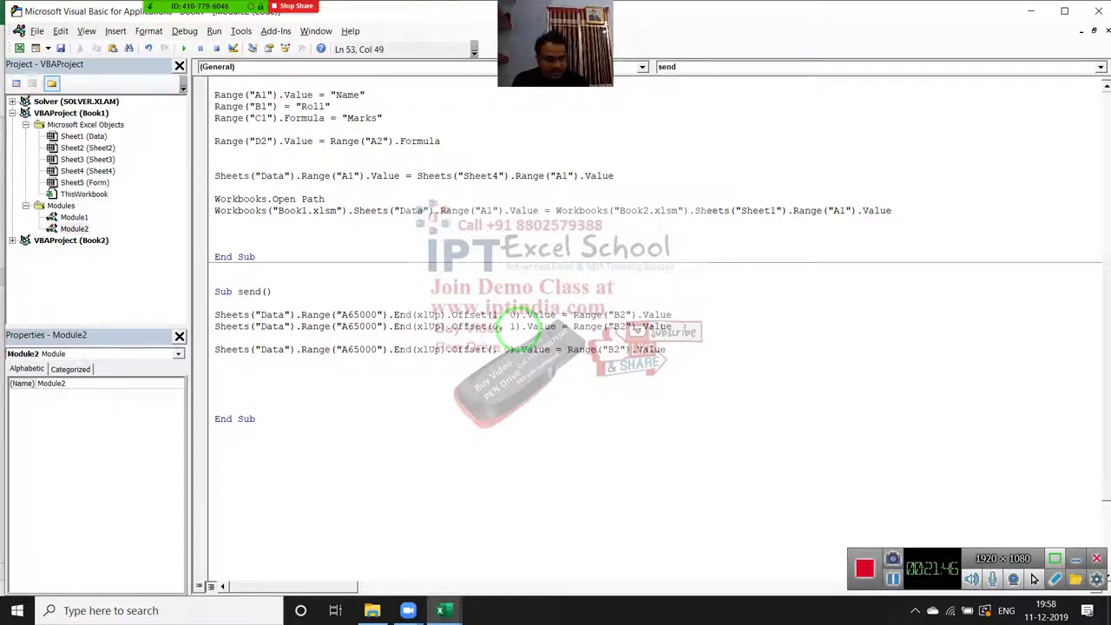
pyautogui.write('0')
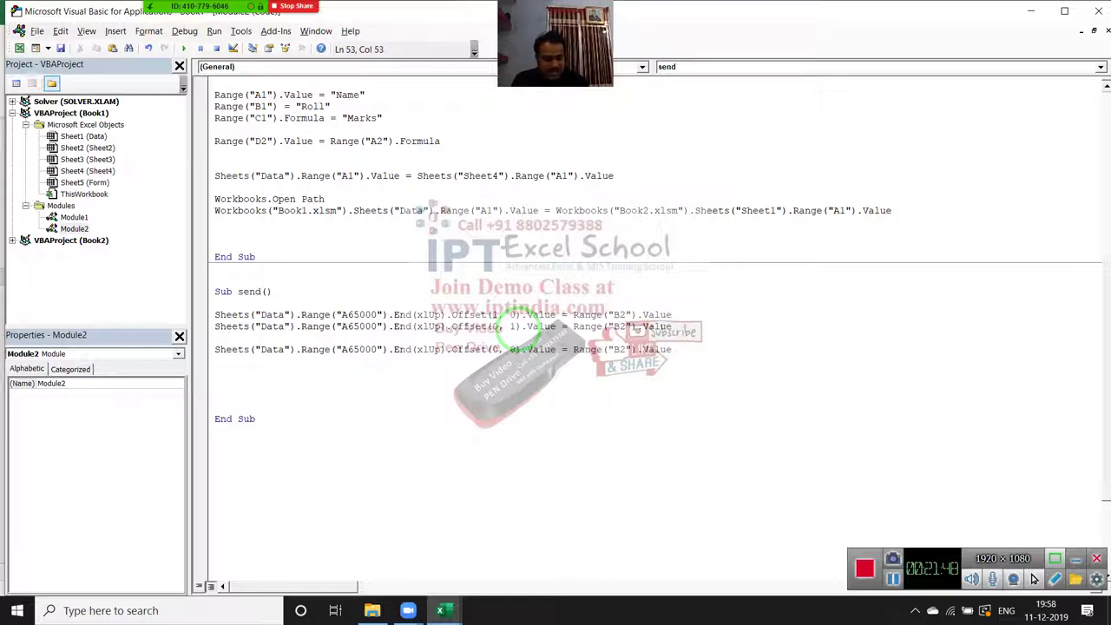
pyautogui.press('Delete')
pyautogui.write('2')
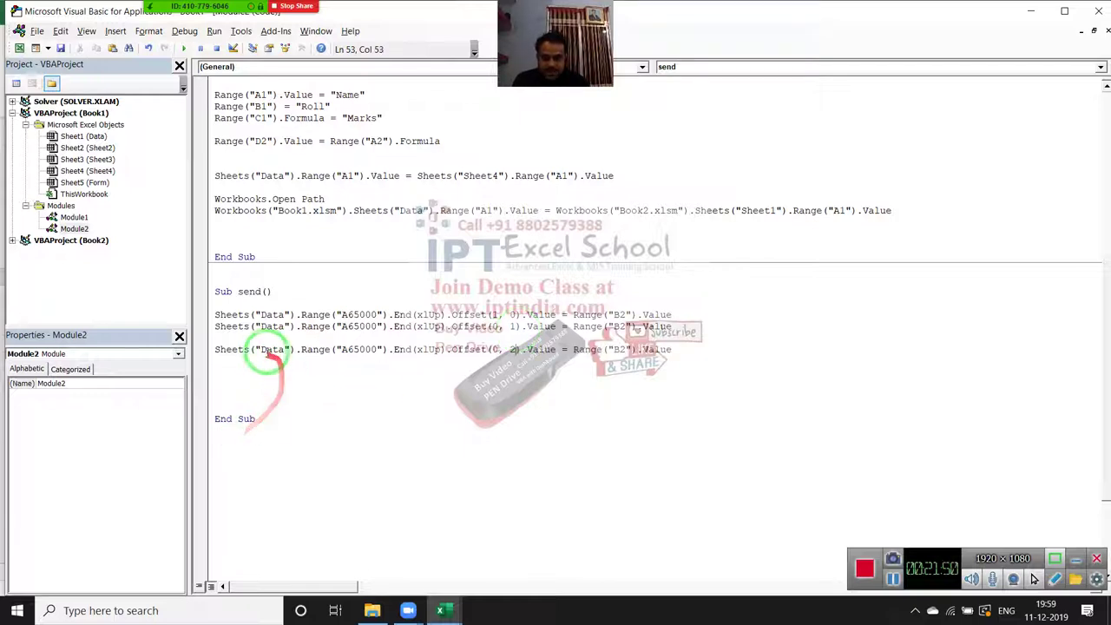
# Step: Enter a sample name in the Data sheet's A2 under Name, check B2, and return to the code
pyautogui.hotkey('alt', 'F11')
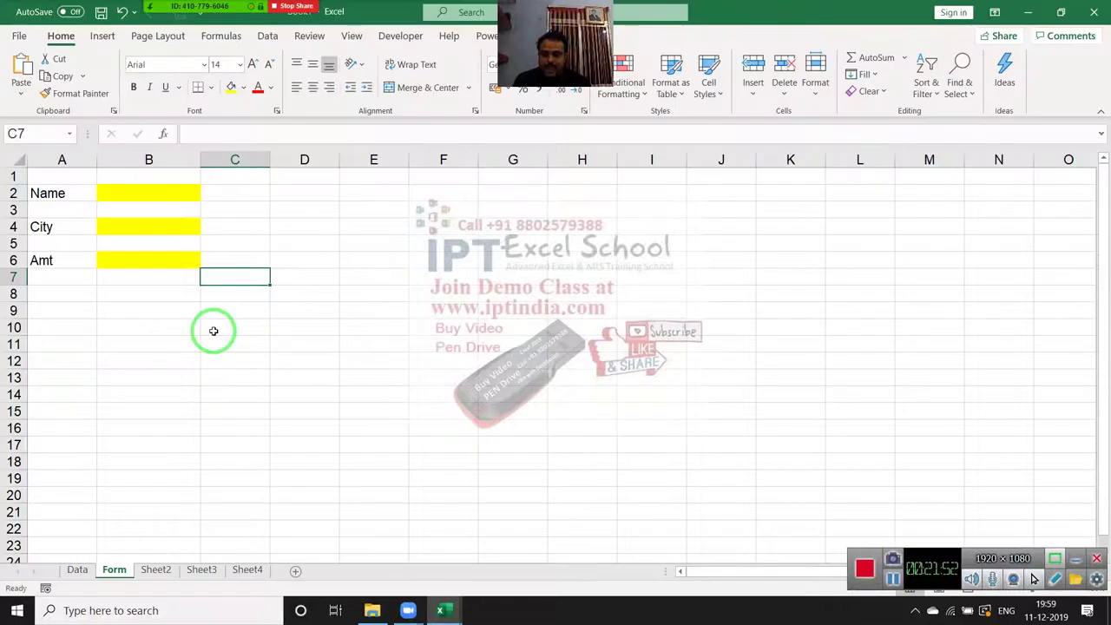
pyautogui.hotkey('alt', 'F11')
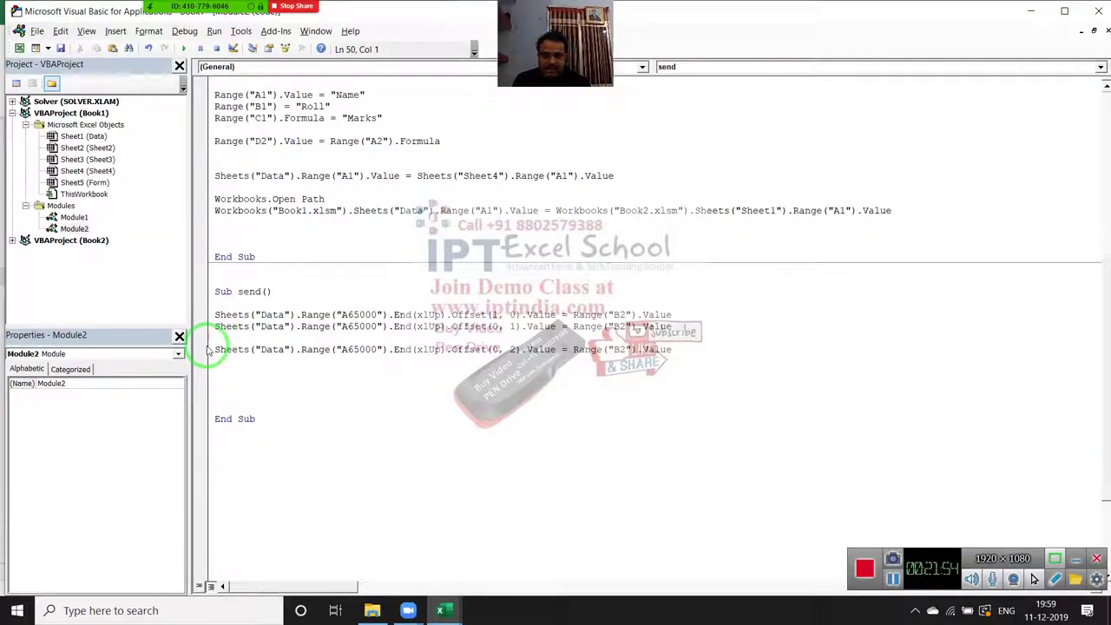
pyautogui.hotkey('alt', 'F11')
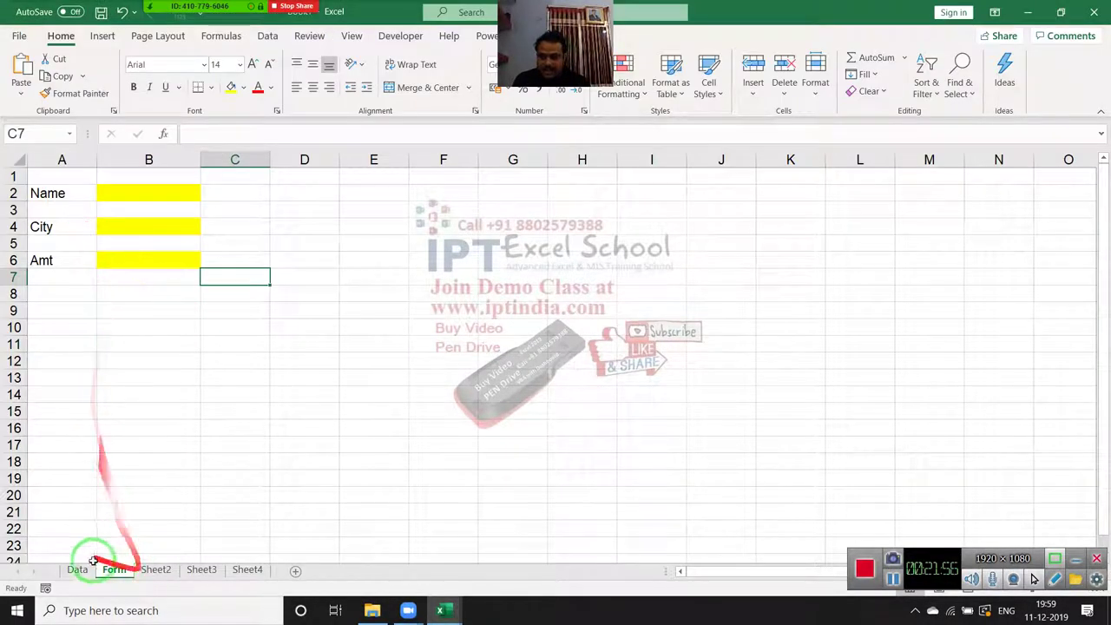
pyautogui.click(86, 572)
pyautogui.click(58, 193)
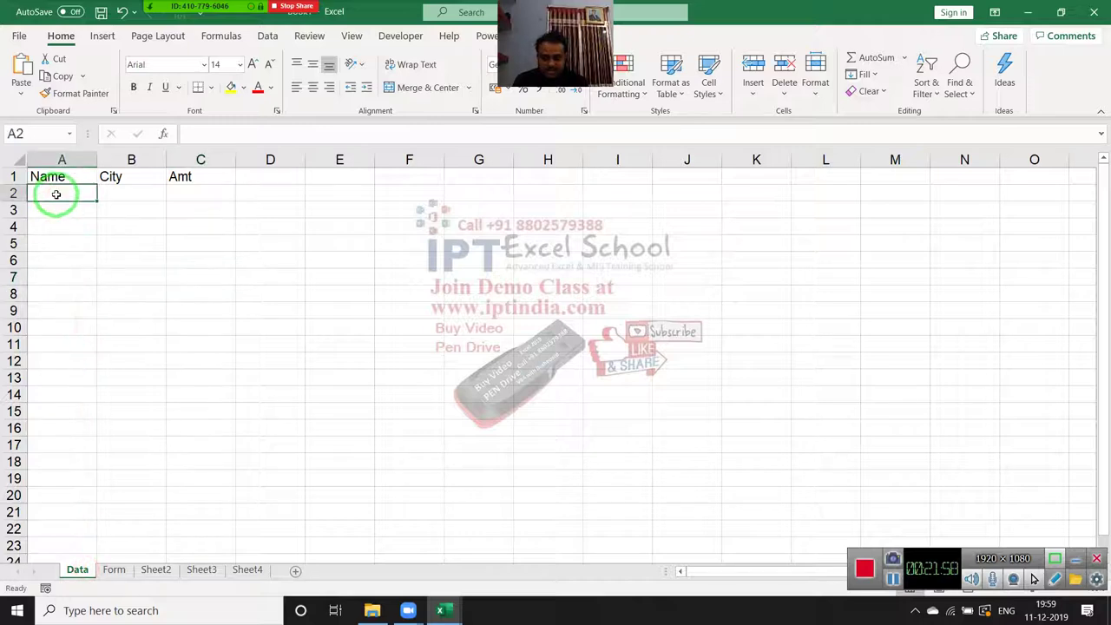
pyautogui.write('Puja')
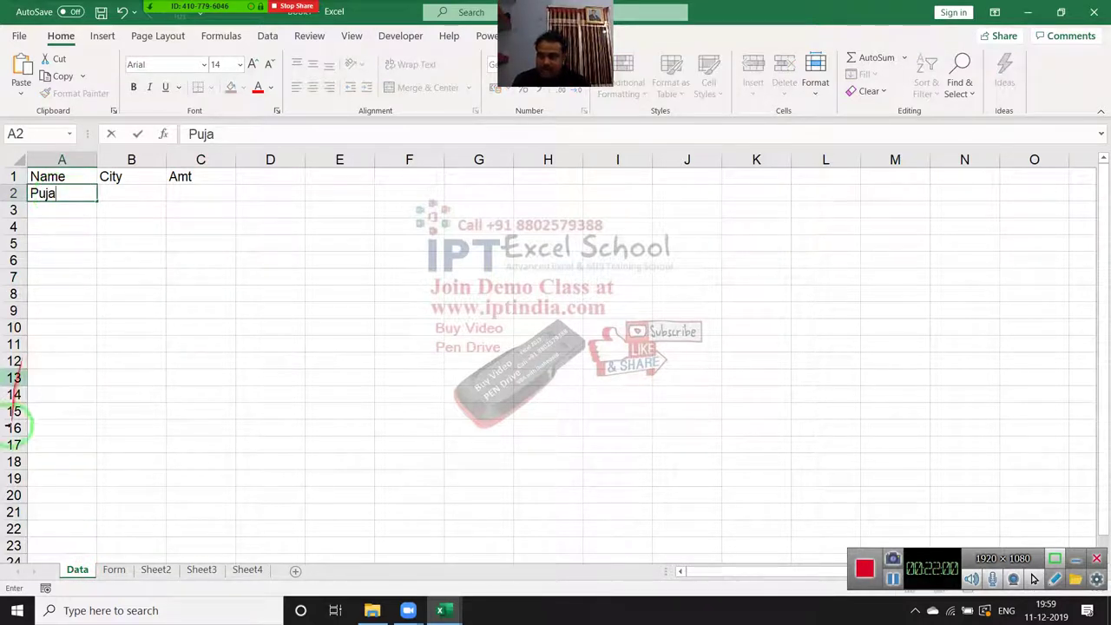
pyautogui.click(51, 547)
pyautogui.hotkey('ctrl', 'Up')
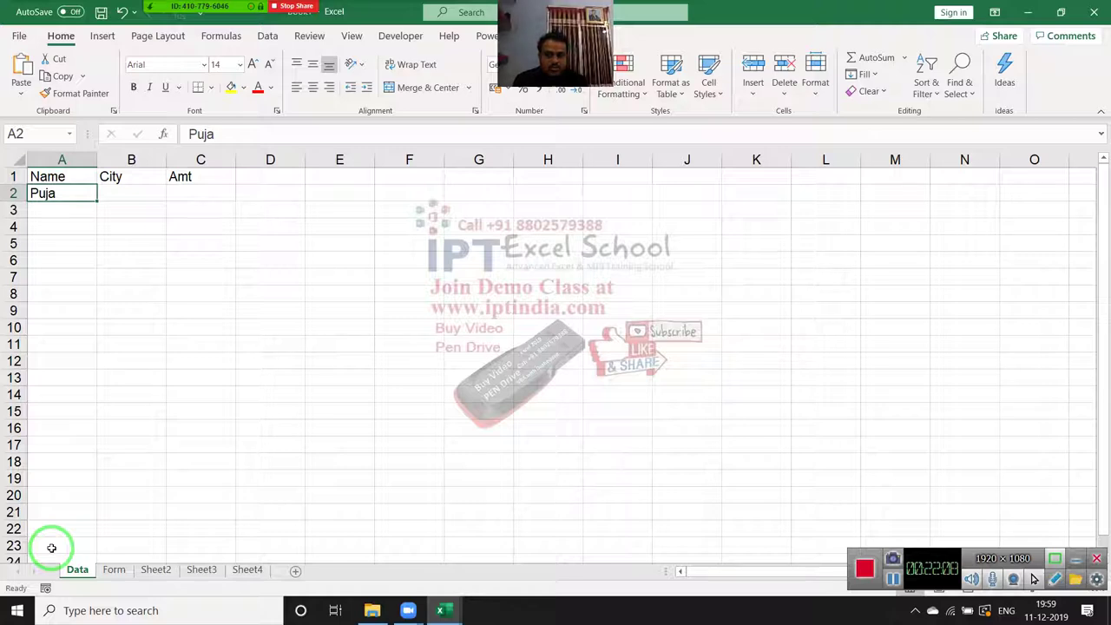
pyautogui.press('Right')
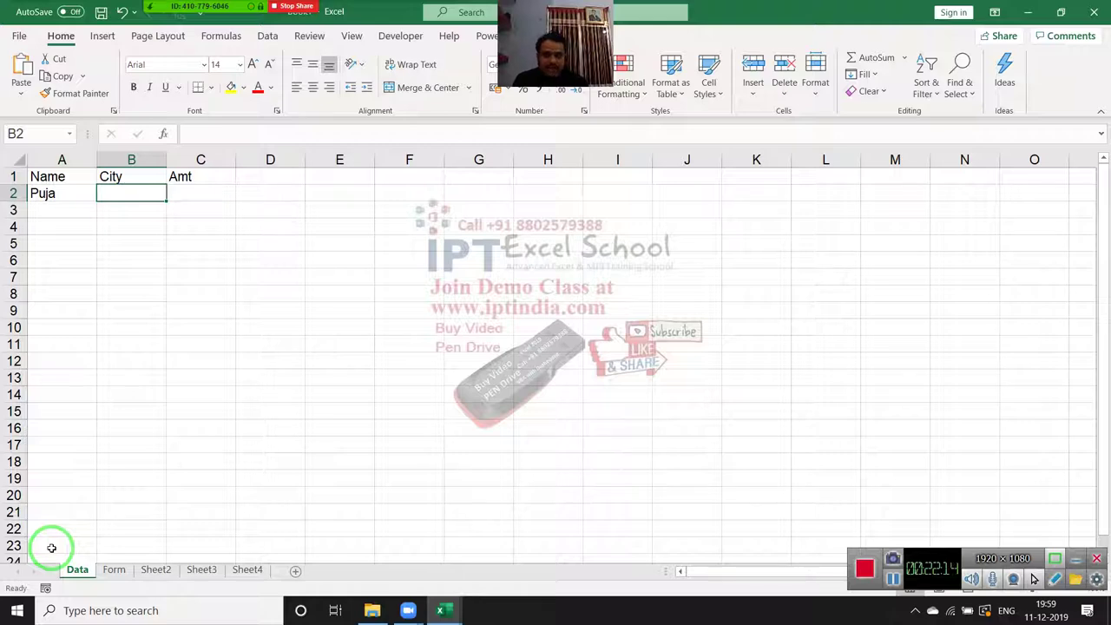
pyautogui.press('Left')
pyautogui.hotkey('alt', 'F11')
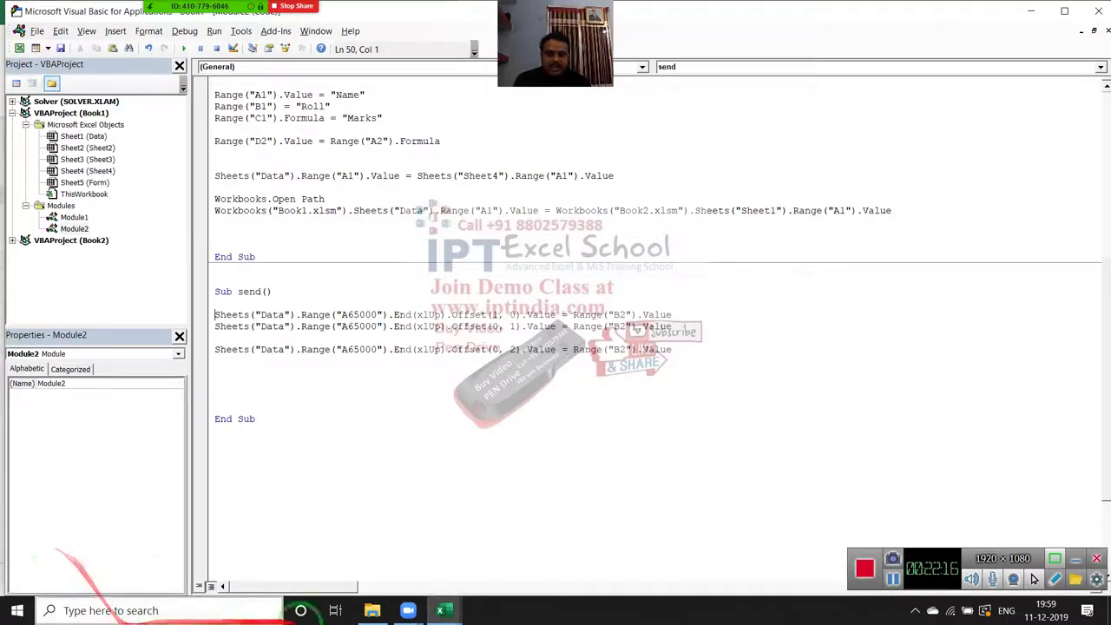
# Step: Review the Offset arguments on the Sheets lines, keeping the second line's row offset at 0
pyautogui.click(493, 314)
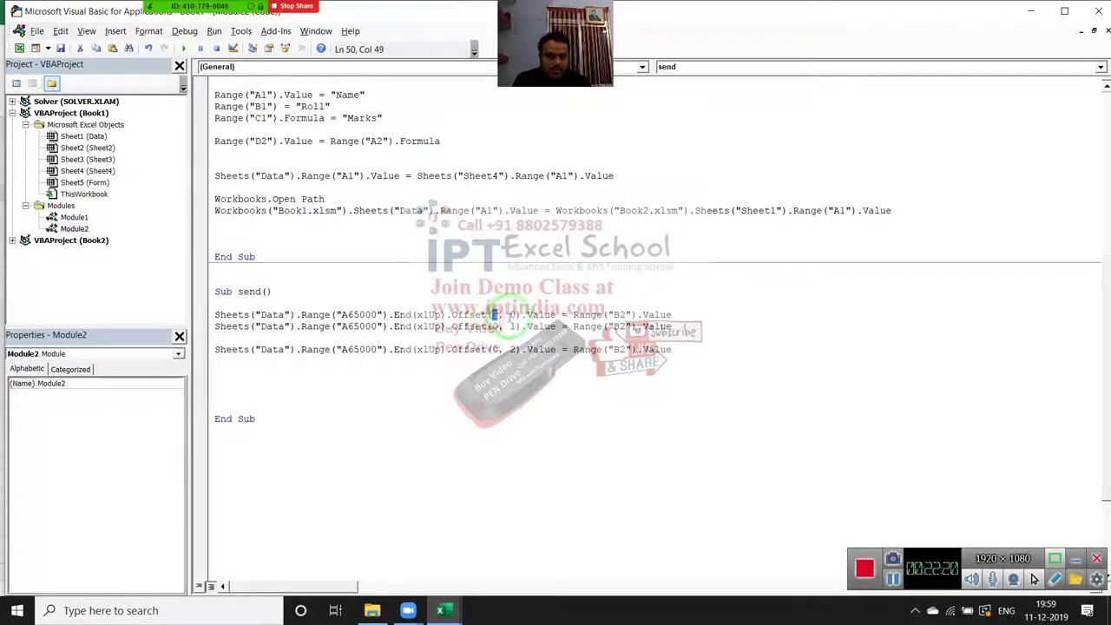
pyautogui.write('1')
pyautogui.doubleClick(496, 314)
pyautogui.doubleClick(512, 314)
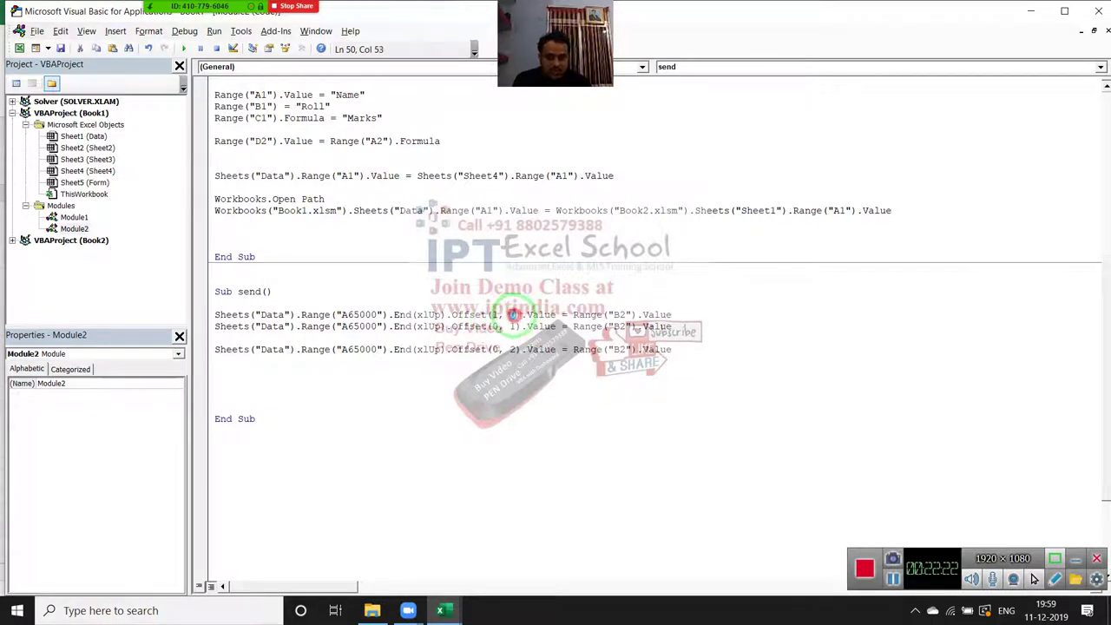
pyautogui.click(214, 314)
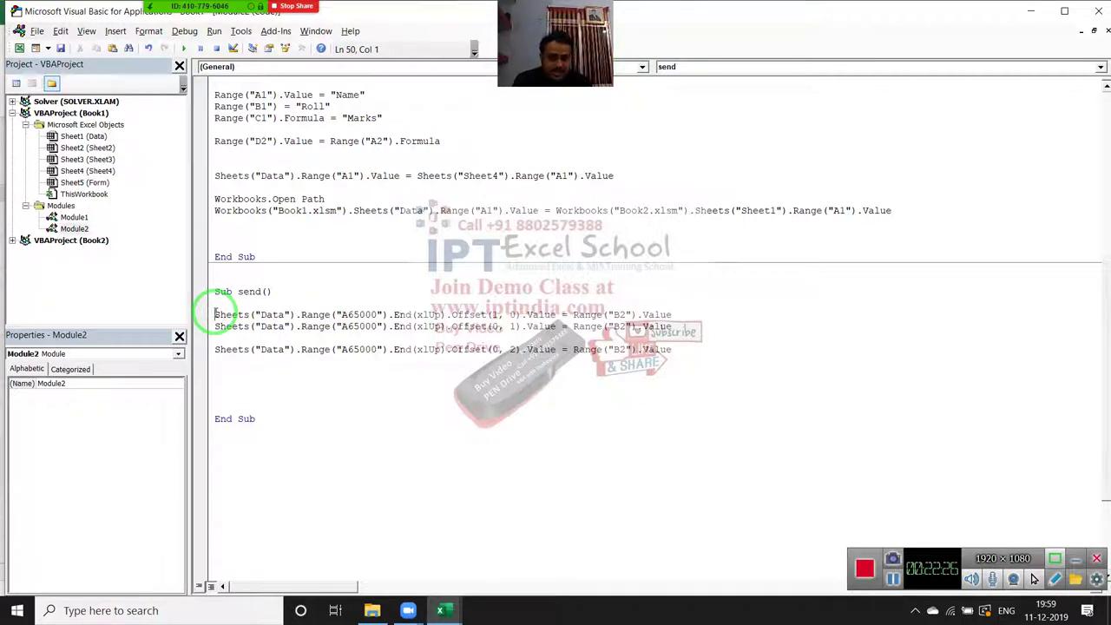
pyautogui.click(208, 326)
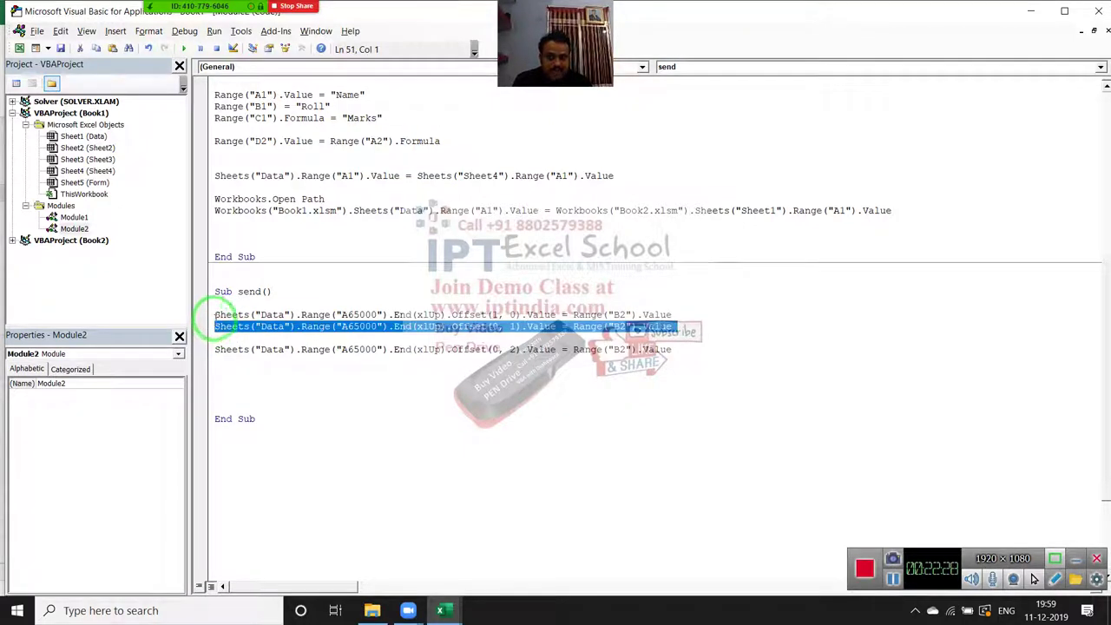
pyautogui.click(214, 315)
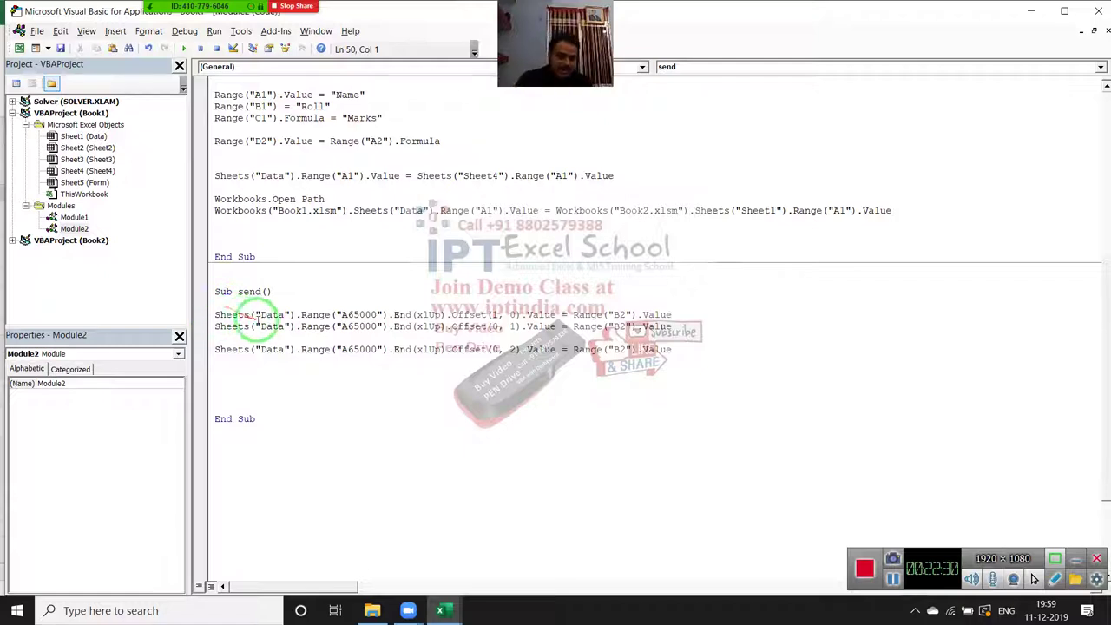
pyautogui.click(513, 326)
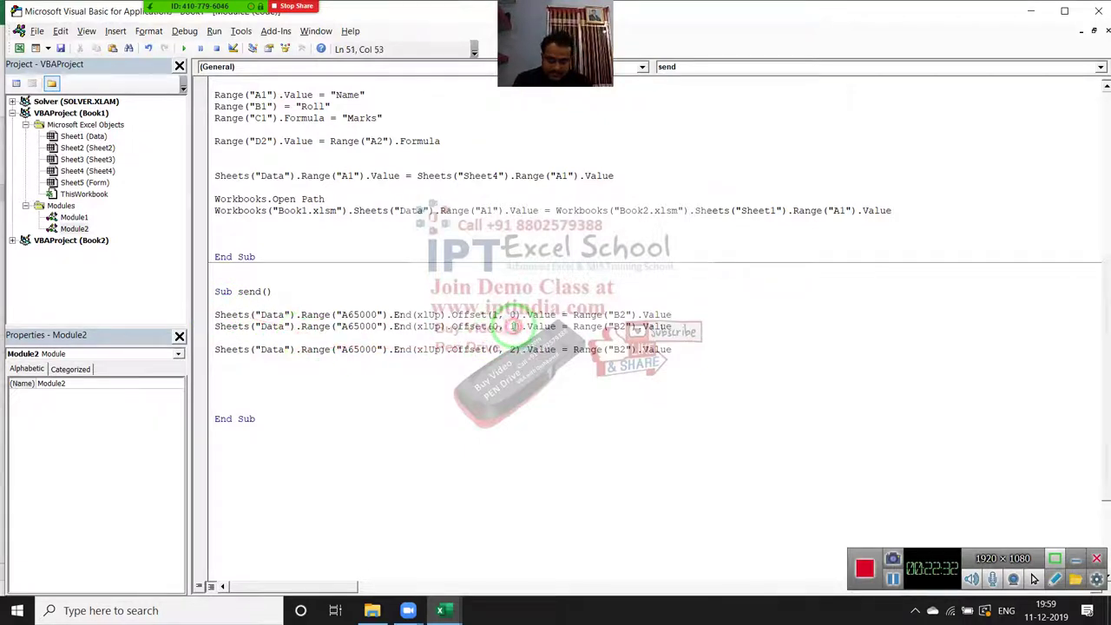
pyautogui.click(496, 327)
pyautogui.press('BackSpace')
pyautogui.write('1')
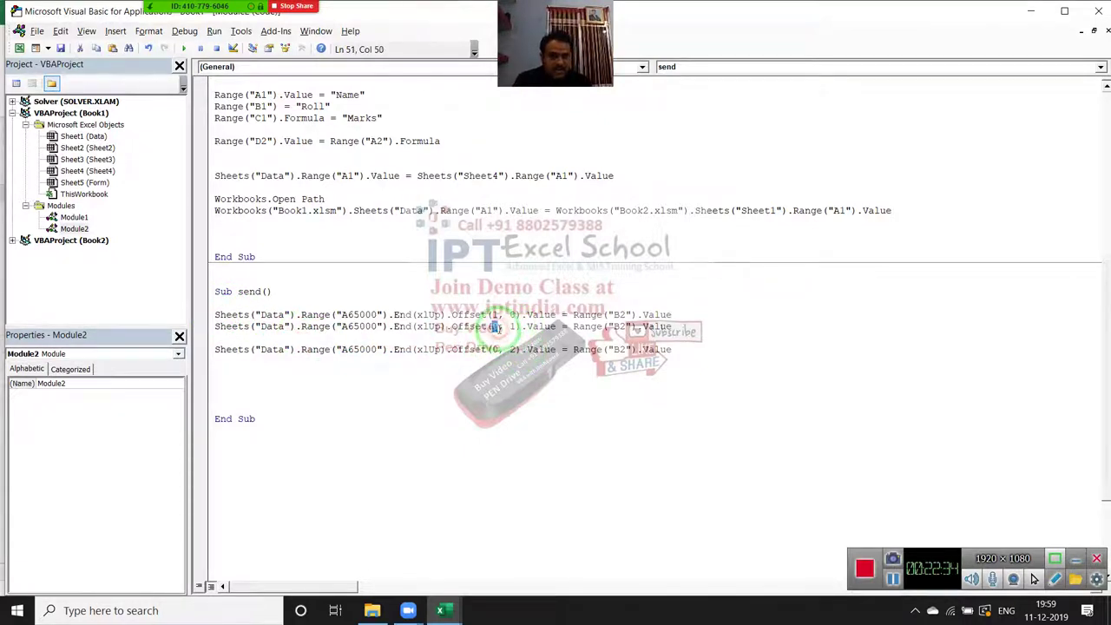
pyautogui.press('BackSpace')
pyautogui.write('0')
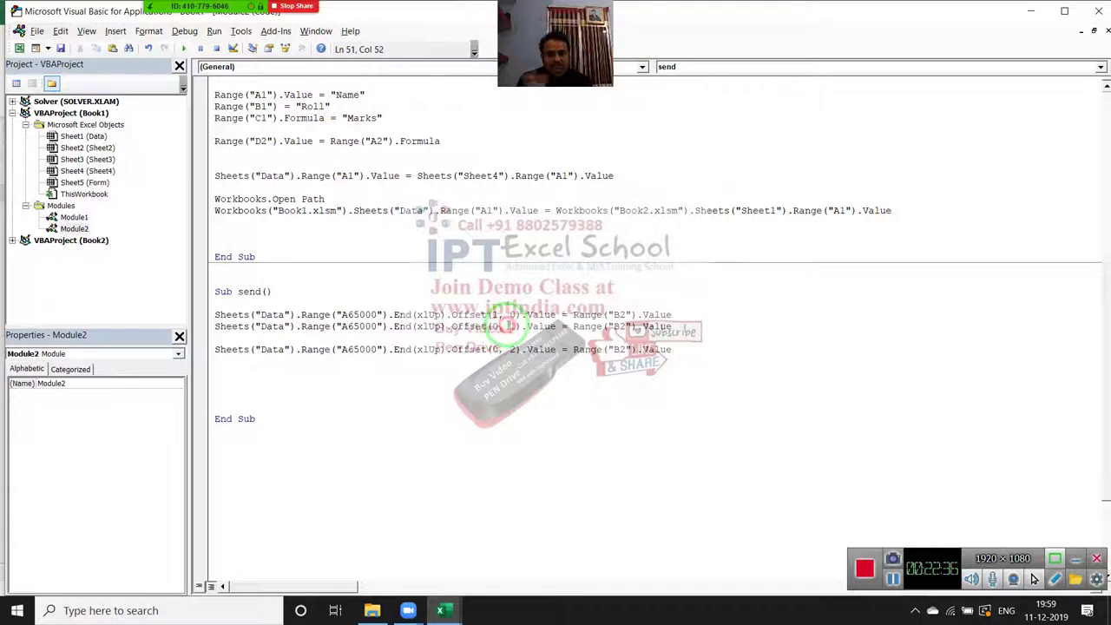
pyautogui.click(508, 326)
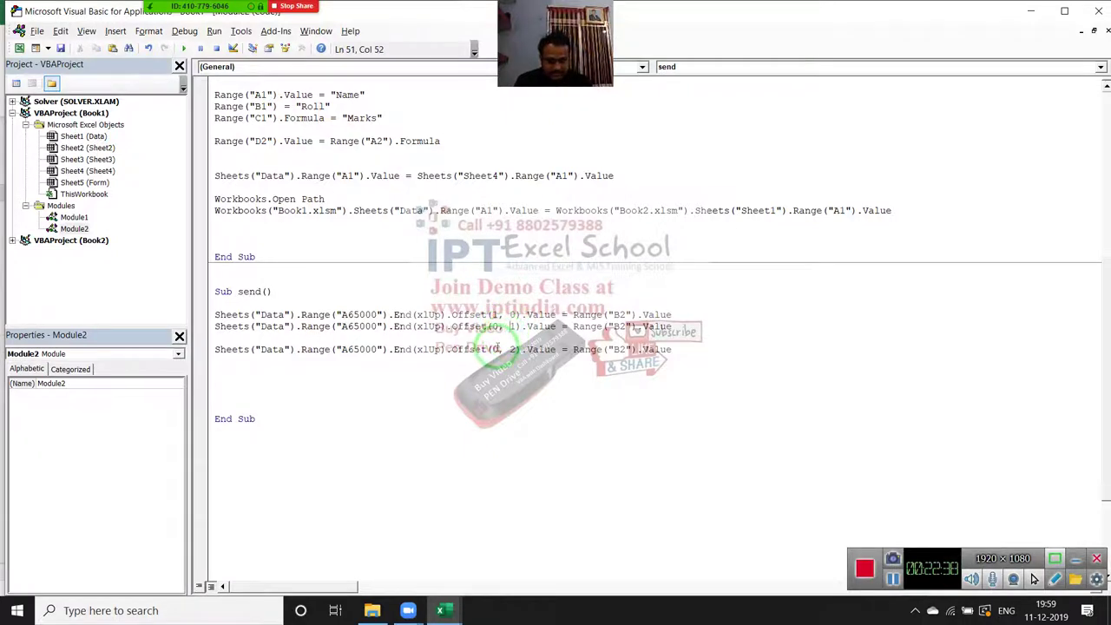
pyautogui.doubleClick(493, 349)
# Step: Change the second line's source to Range("B4") and delete the blank line before the third
pyautogui.click(622, 326)
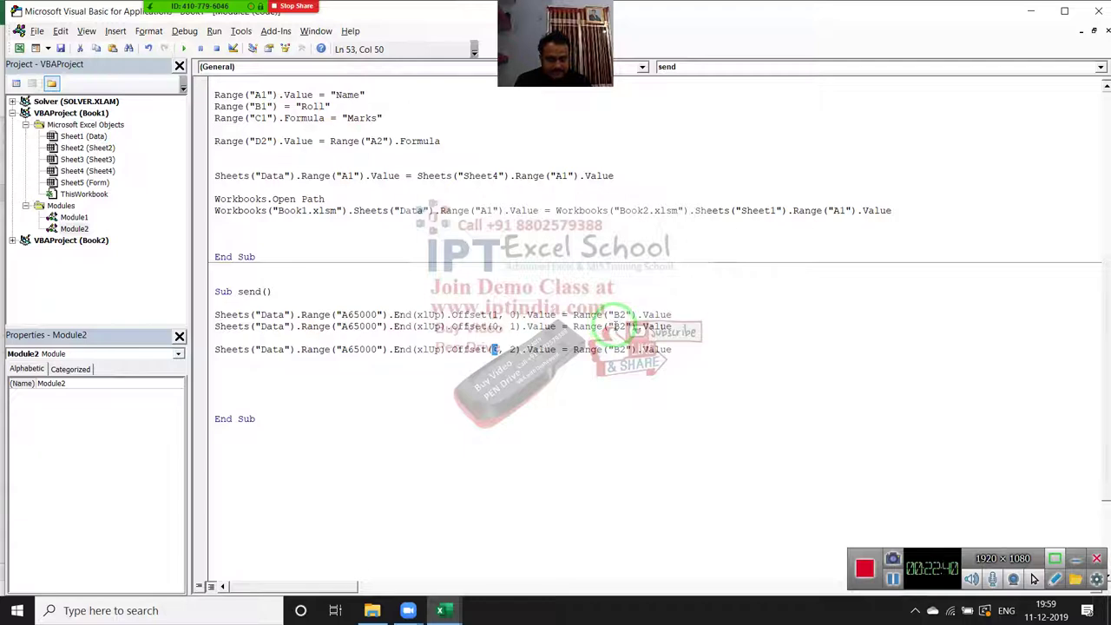
pyautogui.write('4')
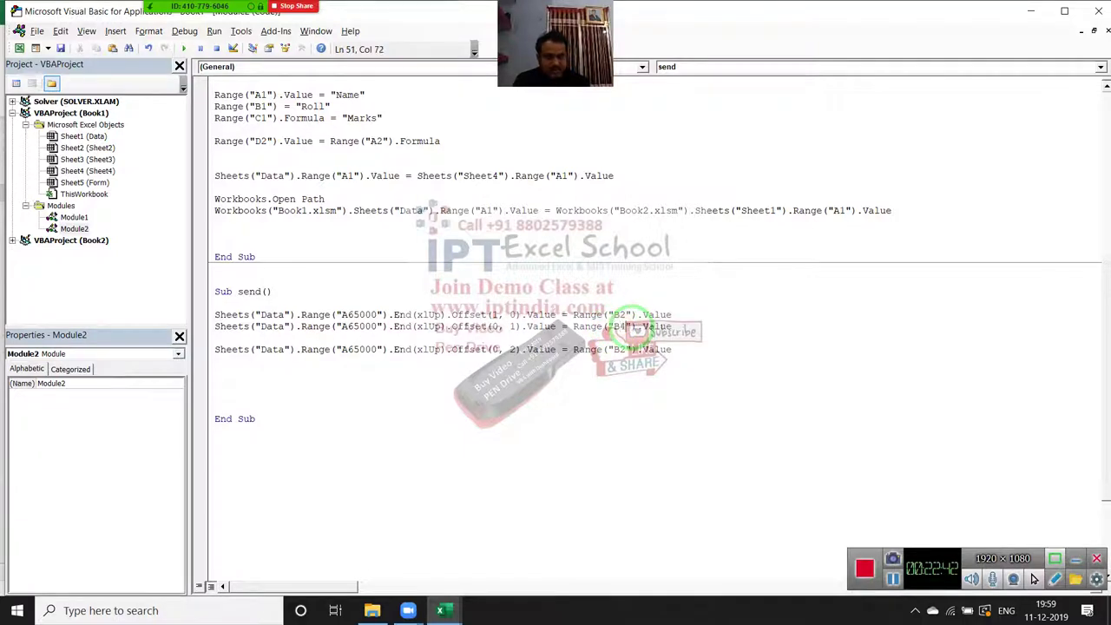
pyautogui.click(631, 338)
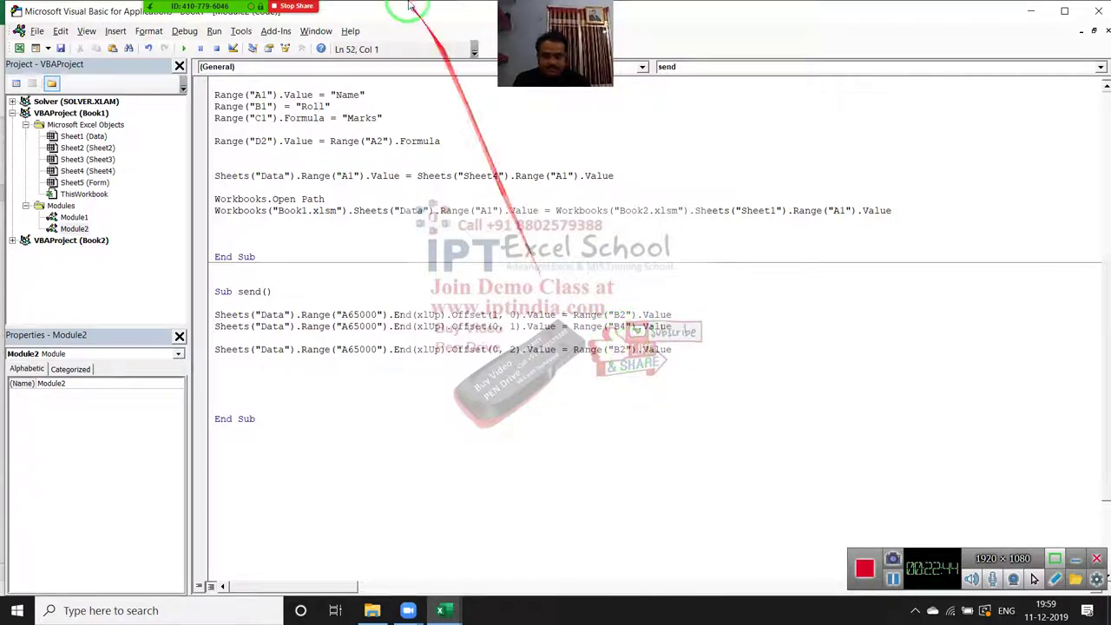
pyautogui.click(171, 16)
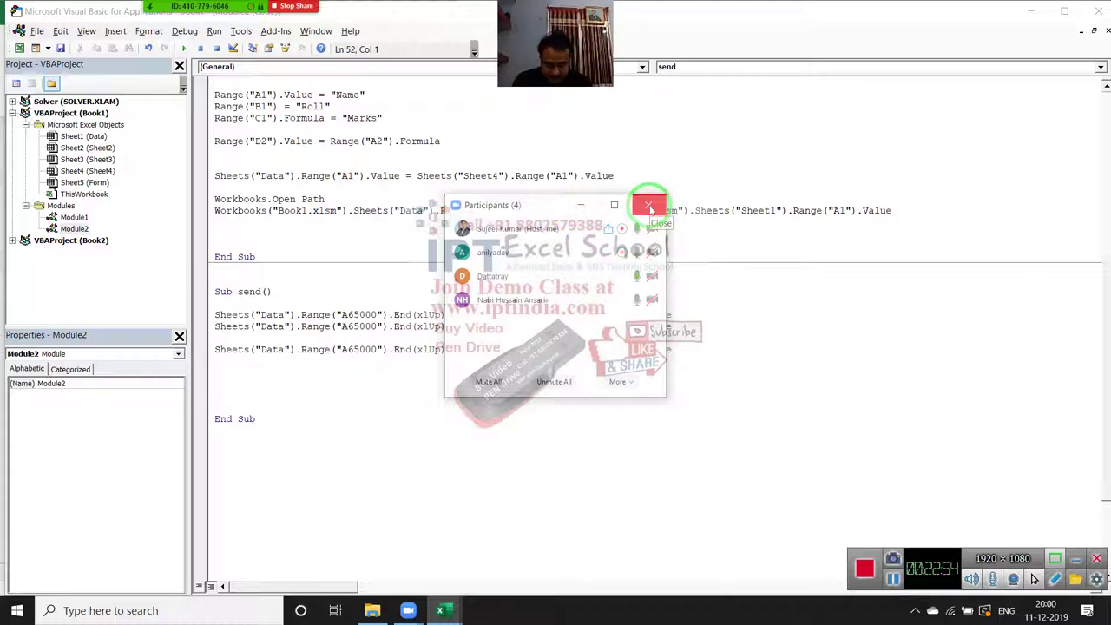
pyautogui.click(649, 207)
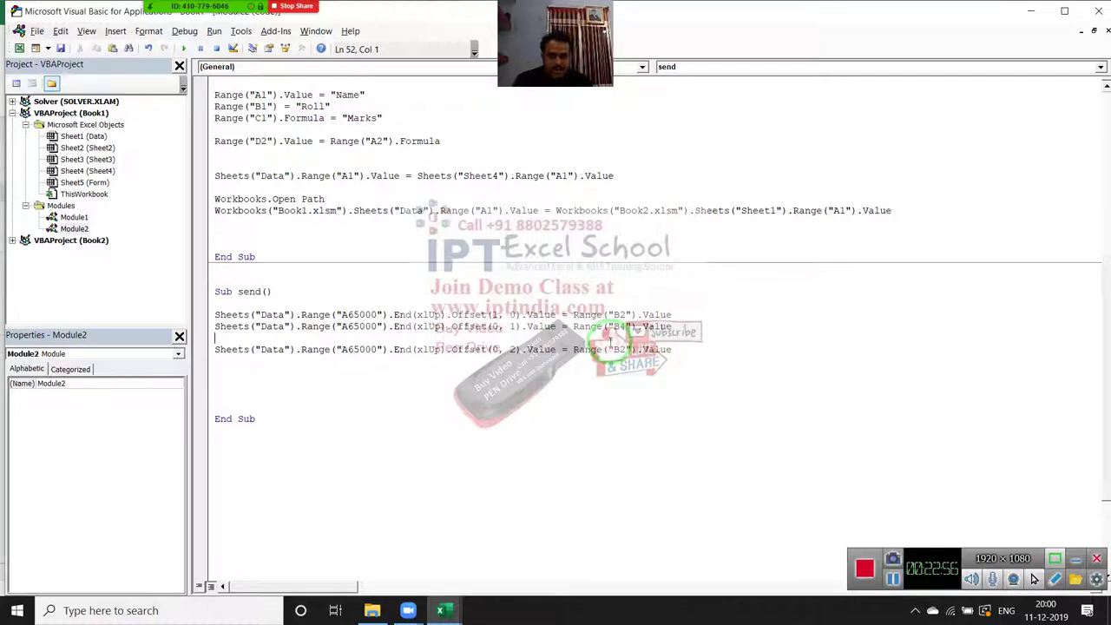
pyautogui.press('Delete')
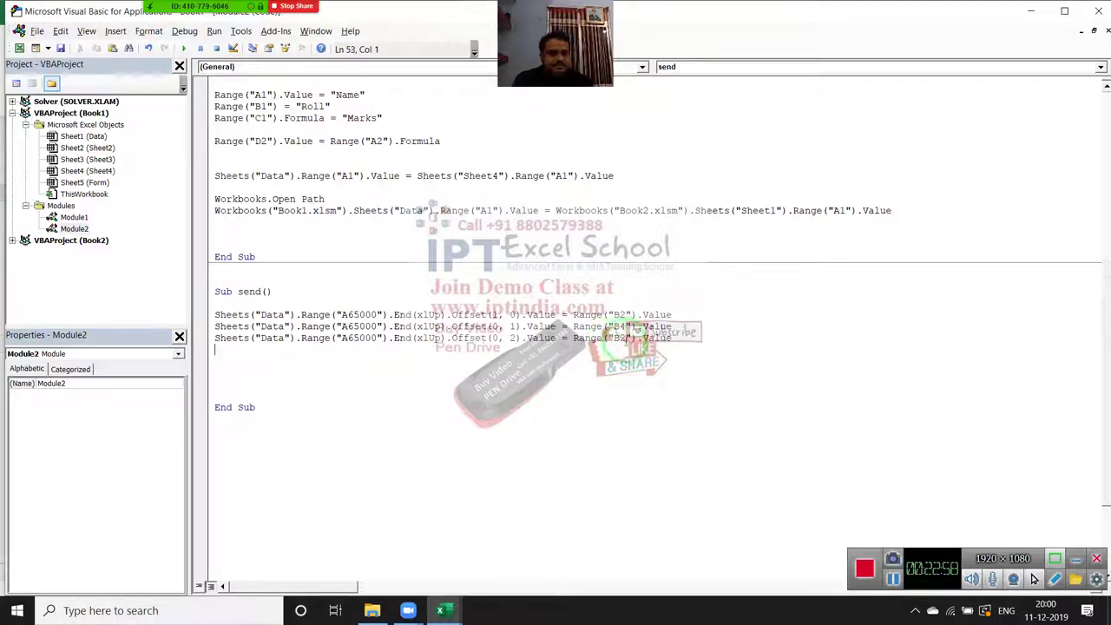
# Step: Point the third line at Range("B6") and add a MsgBox "Data Saved" line
pyautogui.click(623, 337)
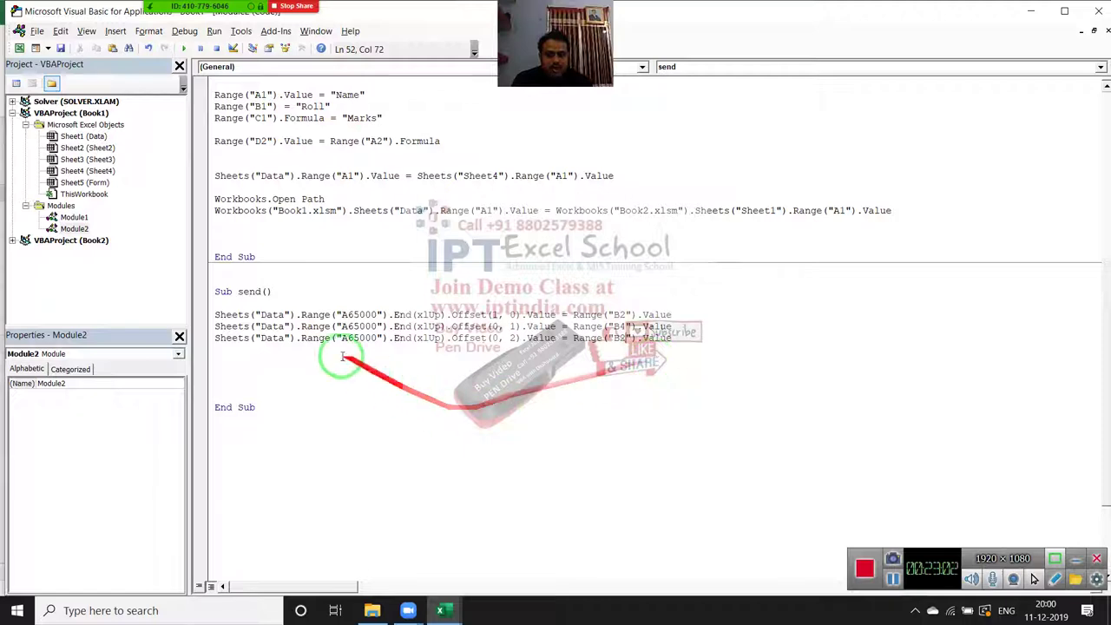
pyautogui.click(309, 382)
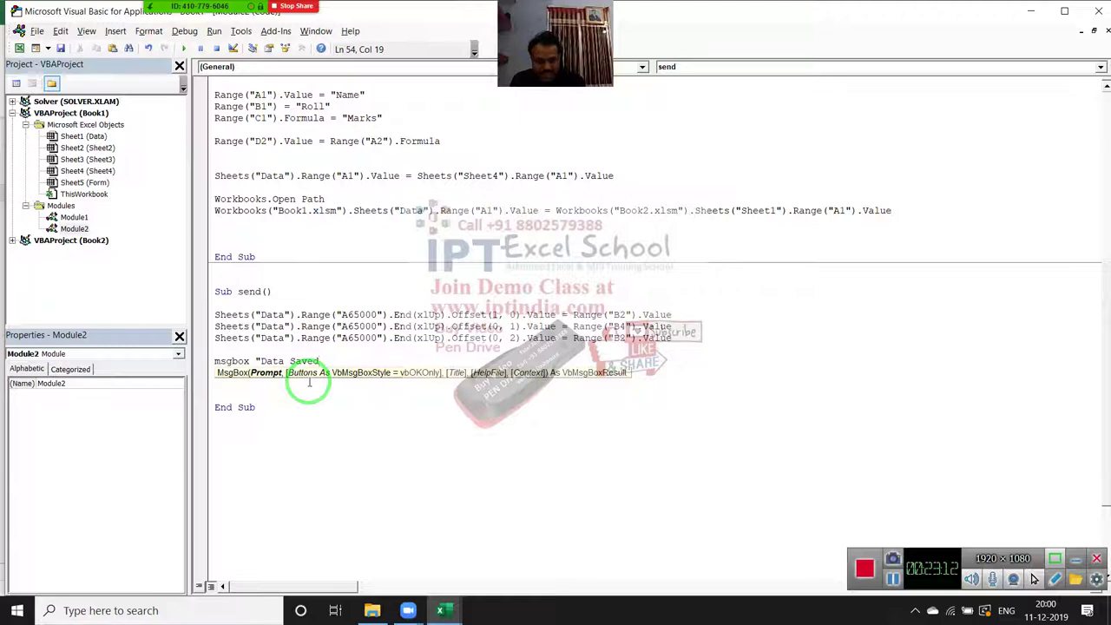
pyautogui.press('Return')
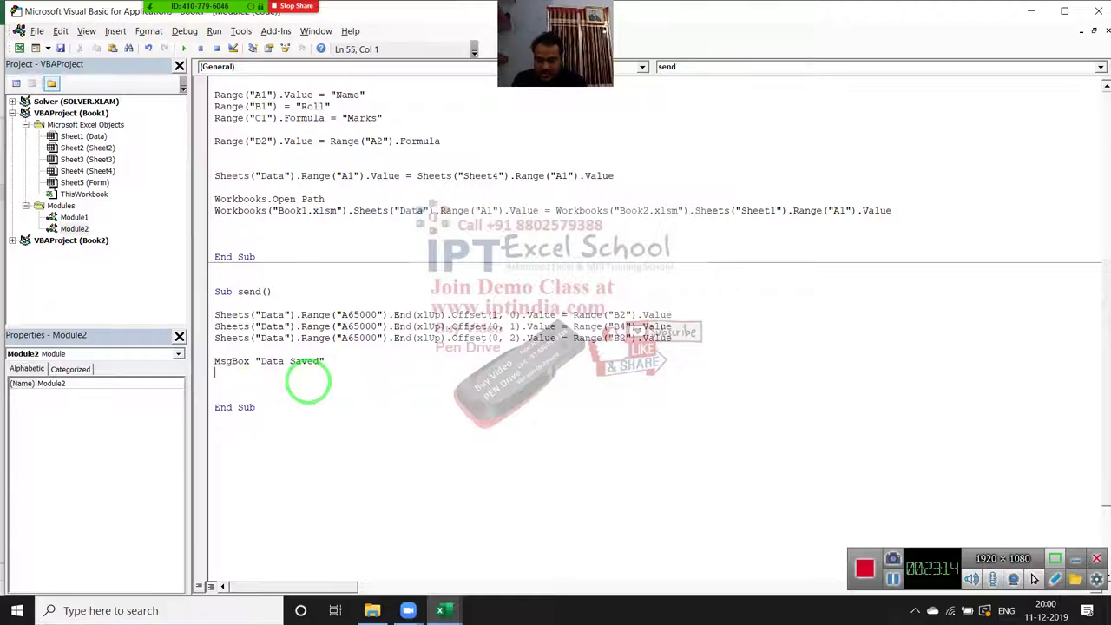
# Step: Add Range("B2,B4,B6").ClearContents to empty the form cells after saving
pyautogui.write('range("B2,B4,B6')
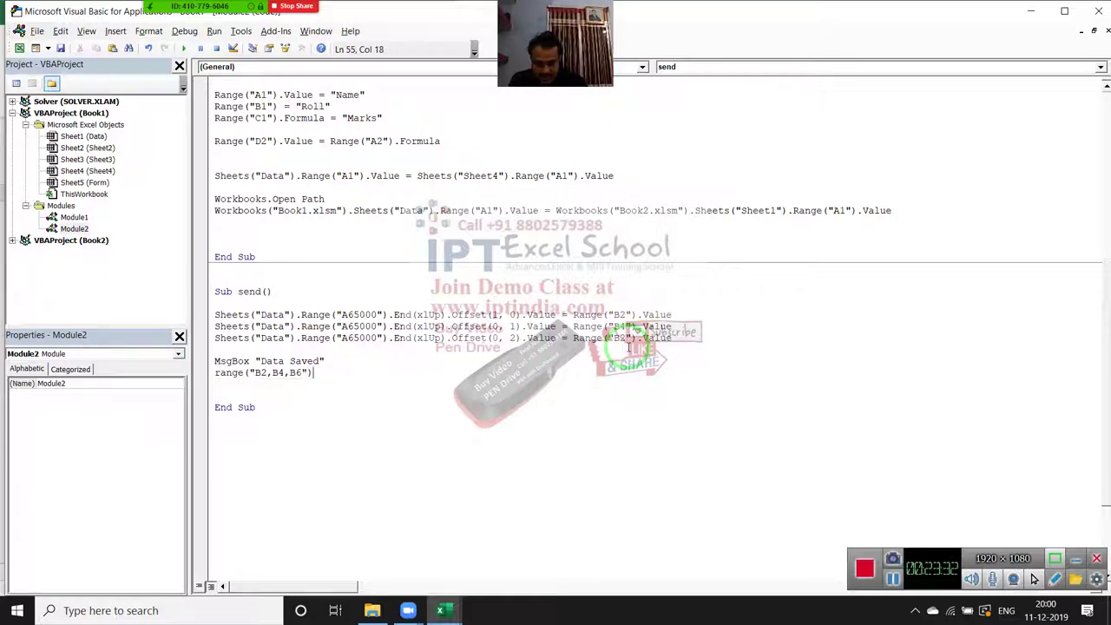
pyautogui.write('.c')
pyautogui.press('Down')
pyautogui.press('Down')
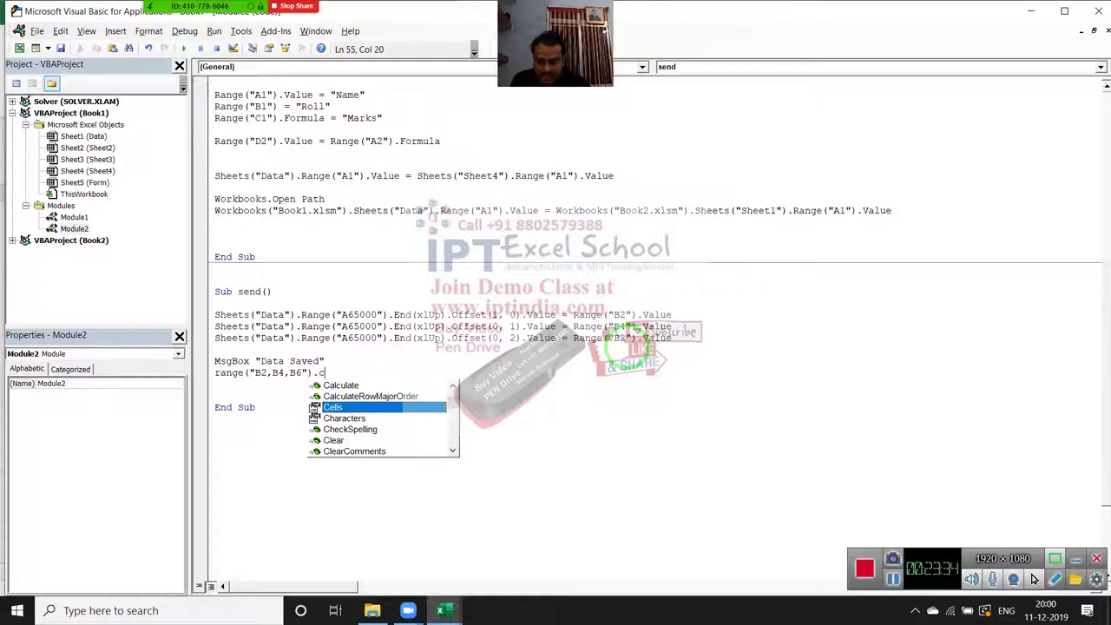
pyautogui.press('Down')
pyautogui.press('Down')
pyautogui.press('Down')
pyautogui.press('Down')
pyautogui.press('Down')
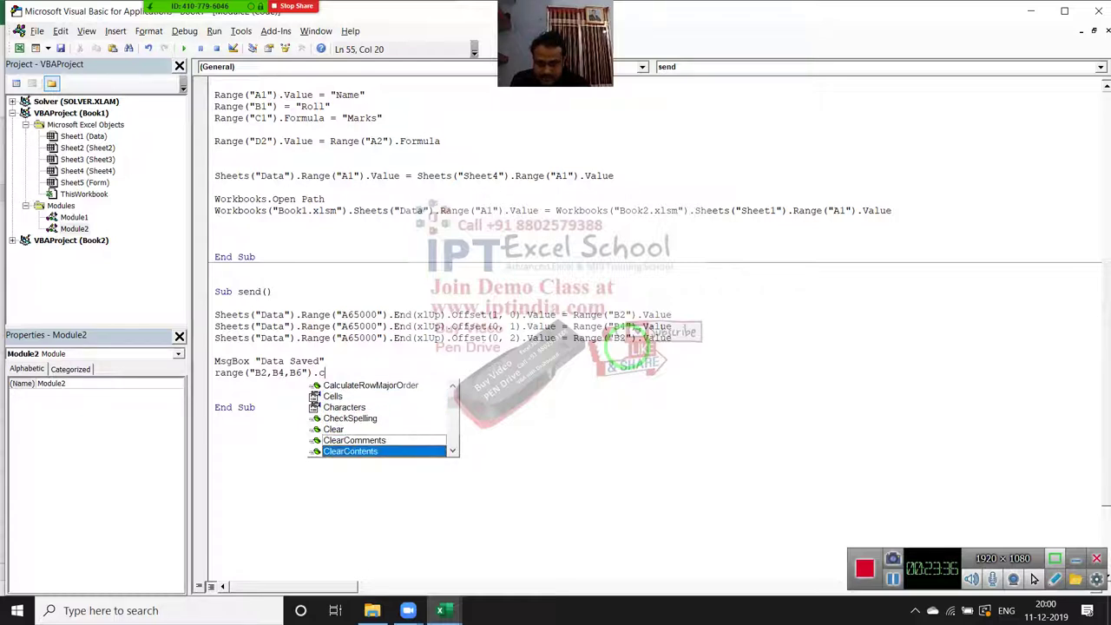
pyautogui.press('Tab')
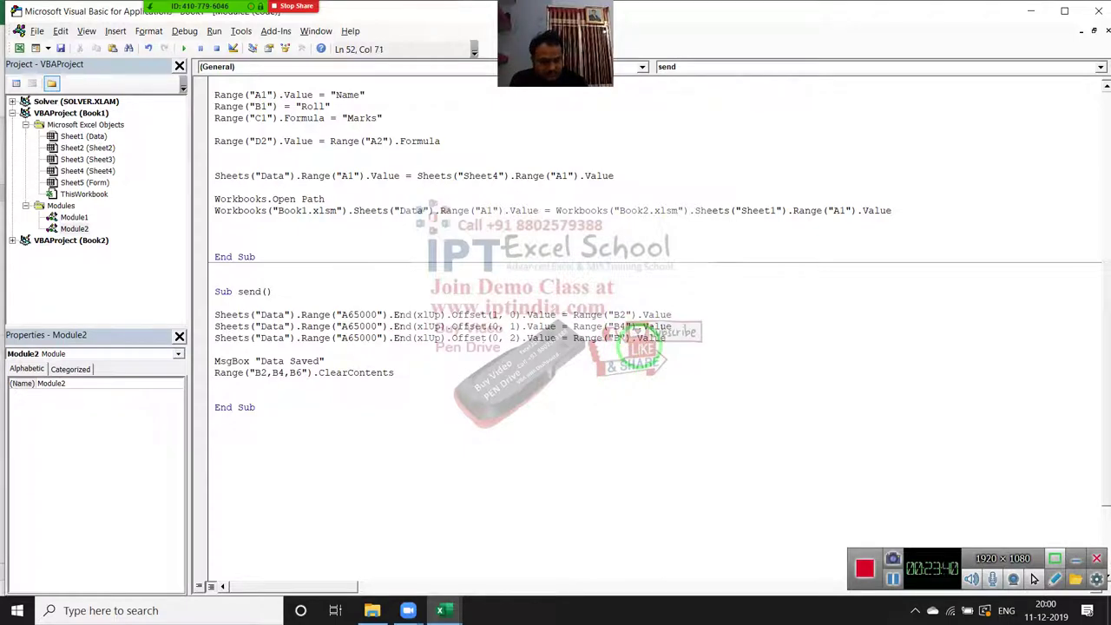
pyautogui.click(623, 407)
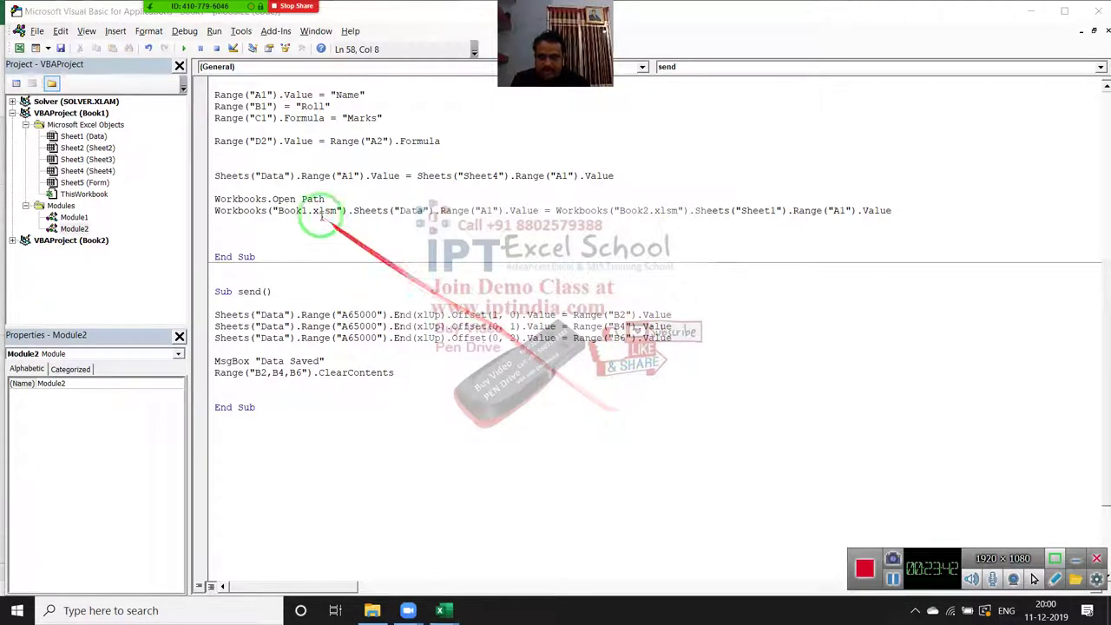
pyautogui.hotkey('alt', 'Tab')
pyautogui.hotkey('alt', 'Tab')
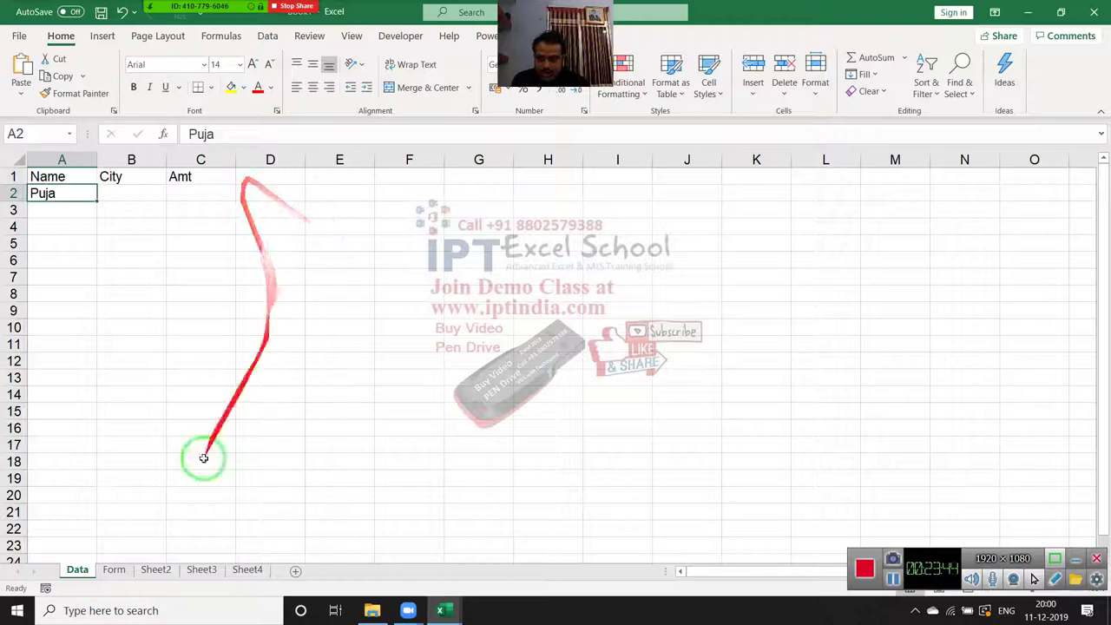
# Step: On the Form sheet, enter a sample name in B2, Delhi in B4 and 652 in B6
pyautogui.click(113, 570)
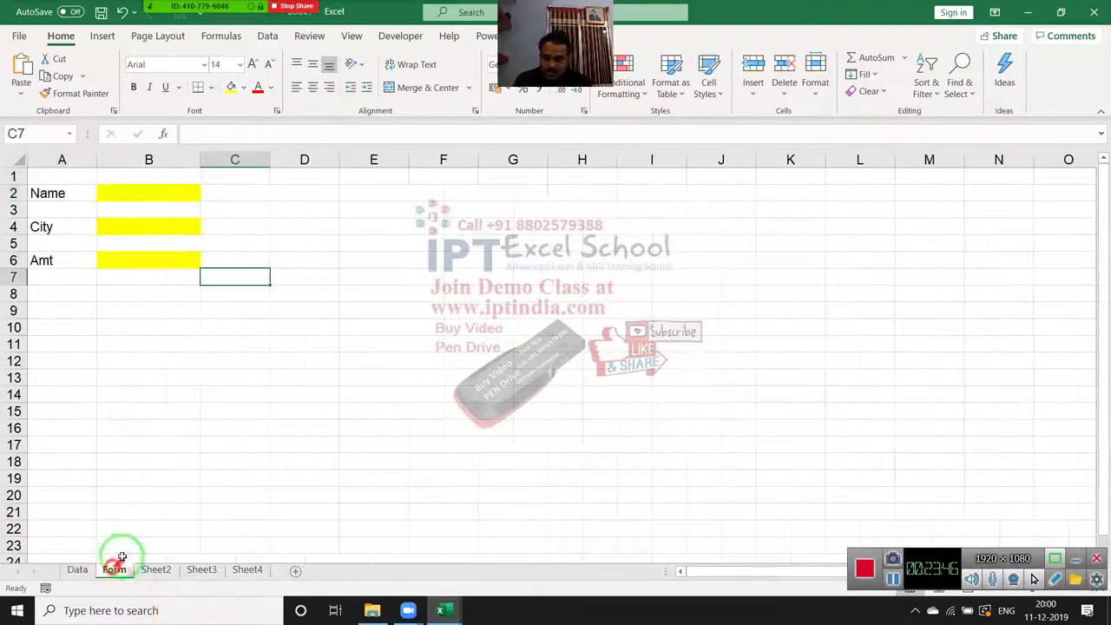
pyautogui.click(133, 197)
pyautogui.write('Puja')
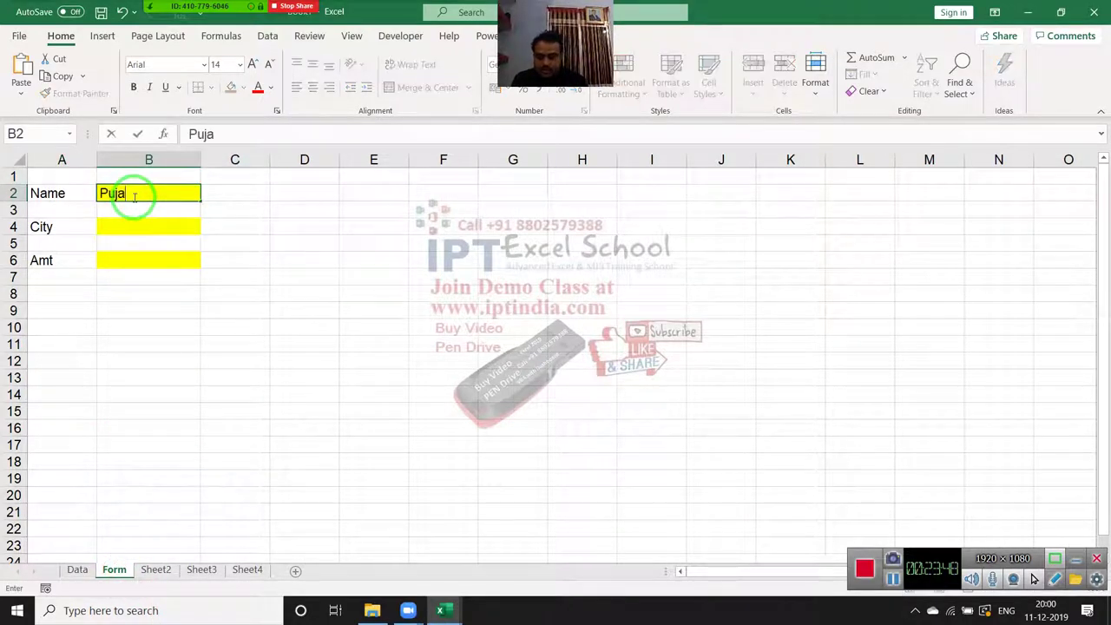
pyautogui.press('Return')
pyautogui.write('Delhi')
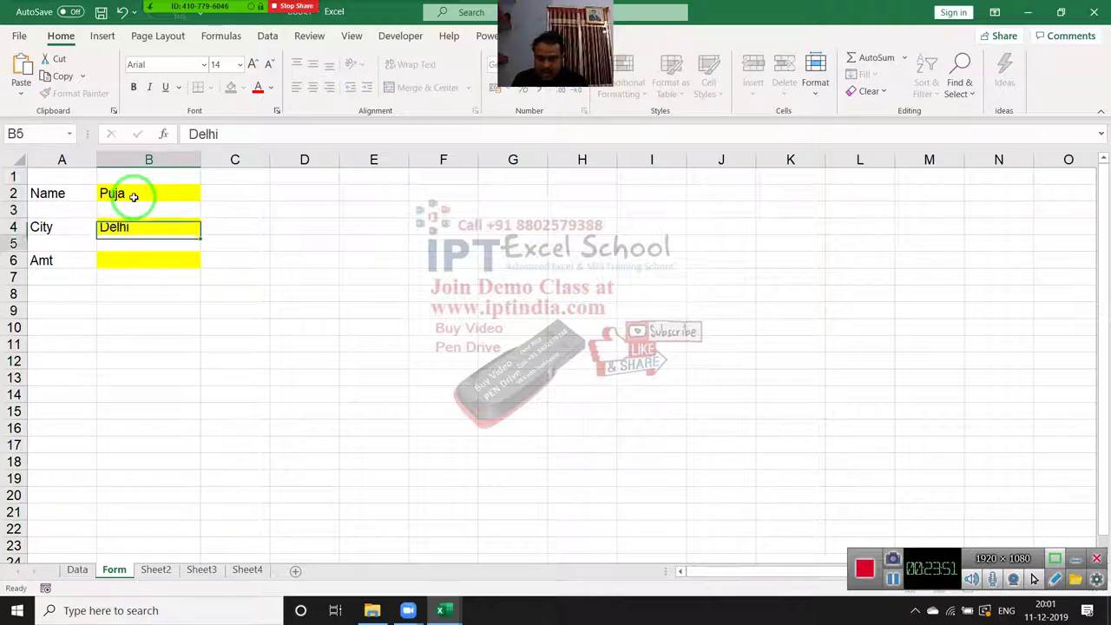
pyautogui.press('Return')
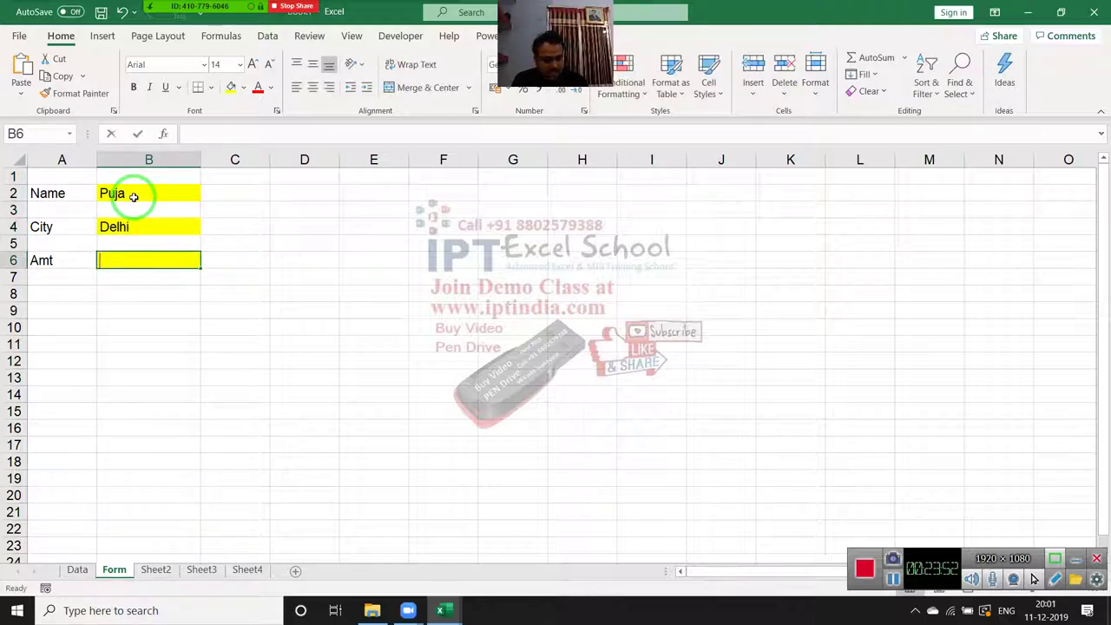
pyautogui.write('652')
pyautogui.press('Return')
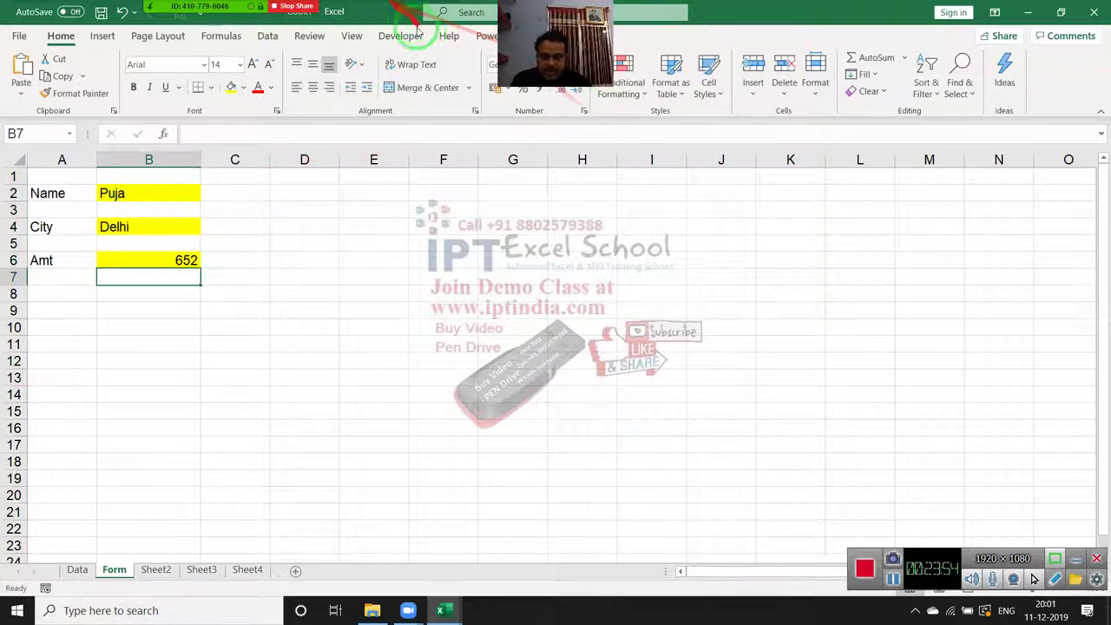
# Step: Draw a Form Controls button over C8:D9, assign it the send macro, and caption it Save
pyautogui.click(415, 33)
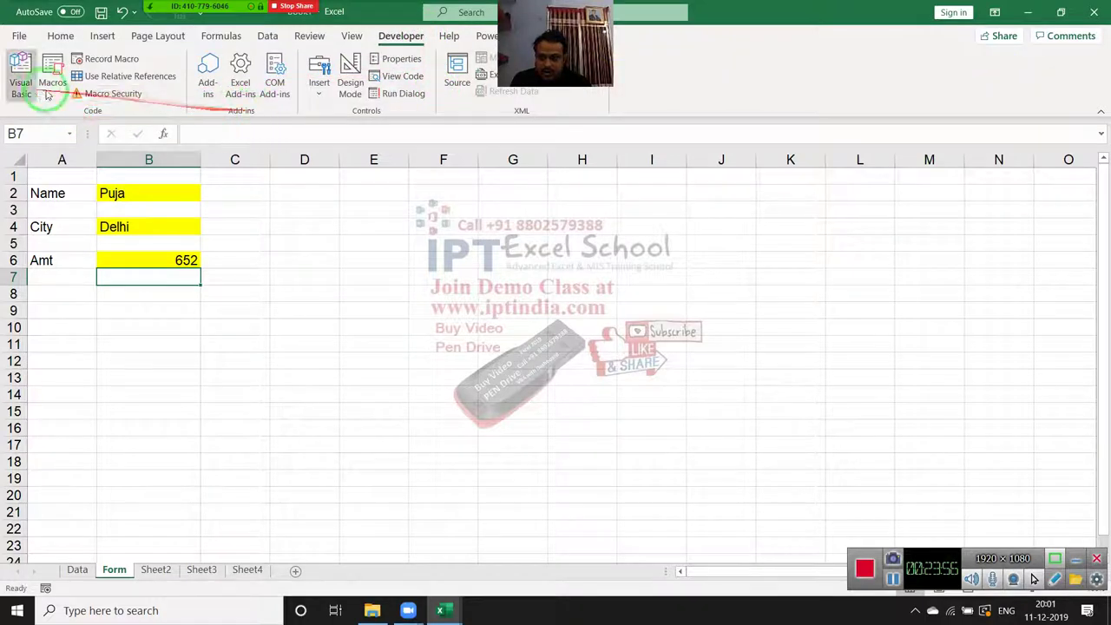
pyautogui.click(318, 83)
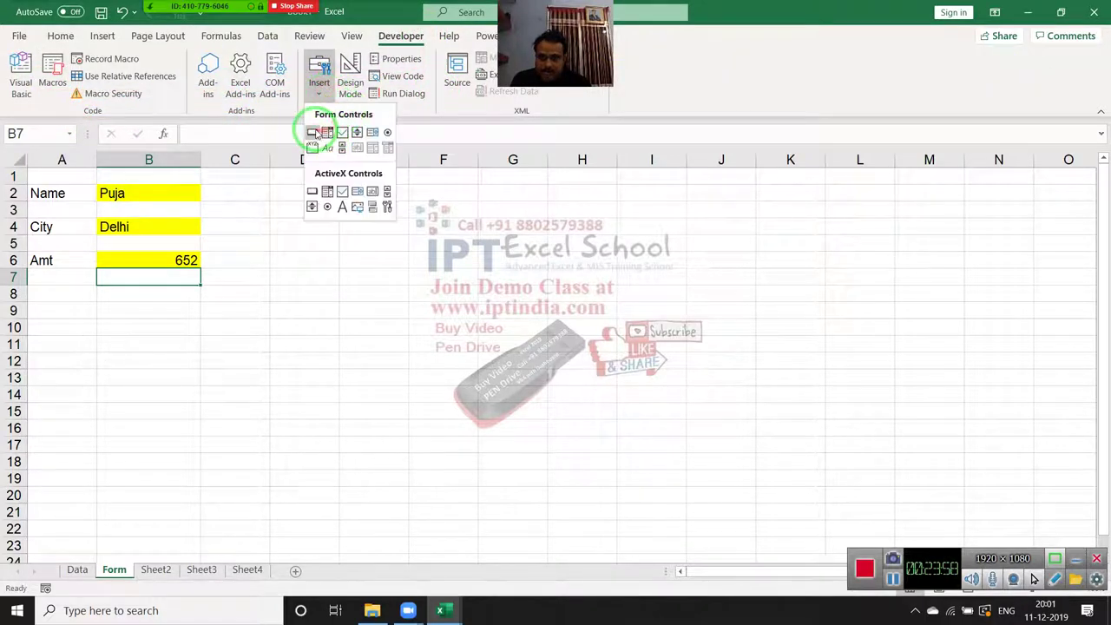
pyautogui.click(313, 132)
pyautogui.moveTo(236, 286)
pyautogui.mouseDown()
pyautogui.moveTo(346, 324)
pyautogui.moveTo(350, 315)
pyautogui.mouseUp()
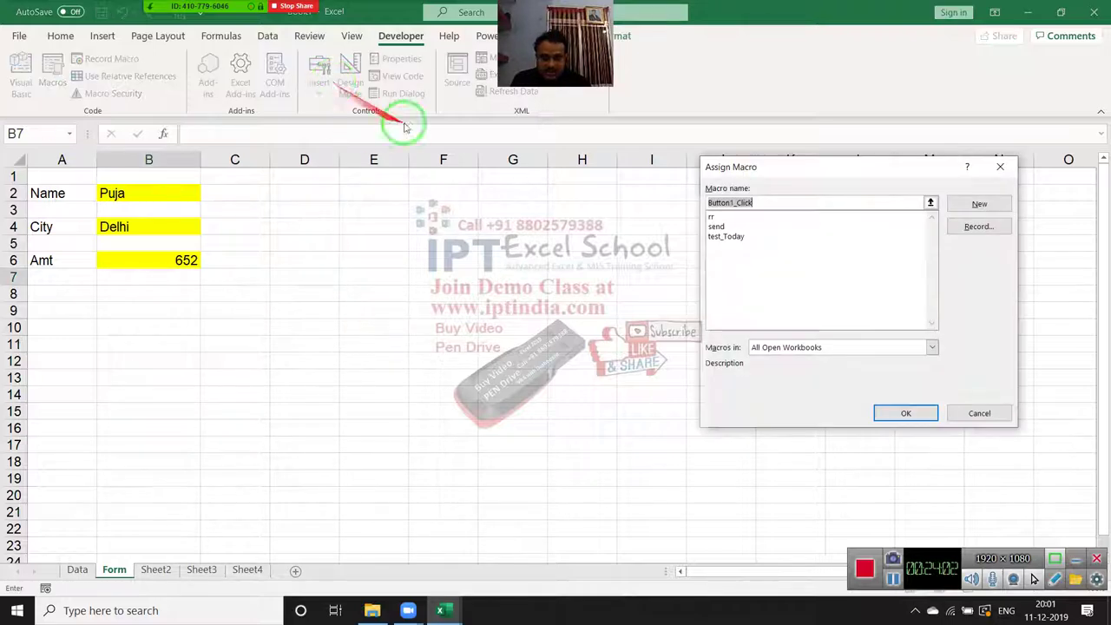
pyautogui.click(719, 226)
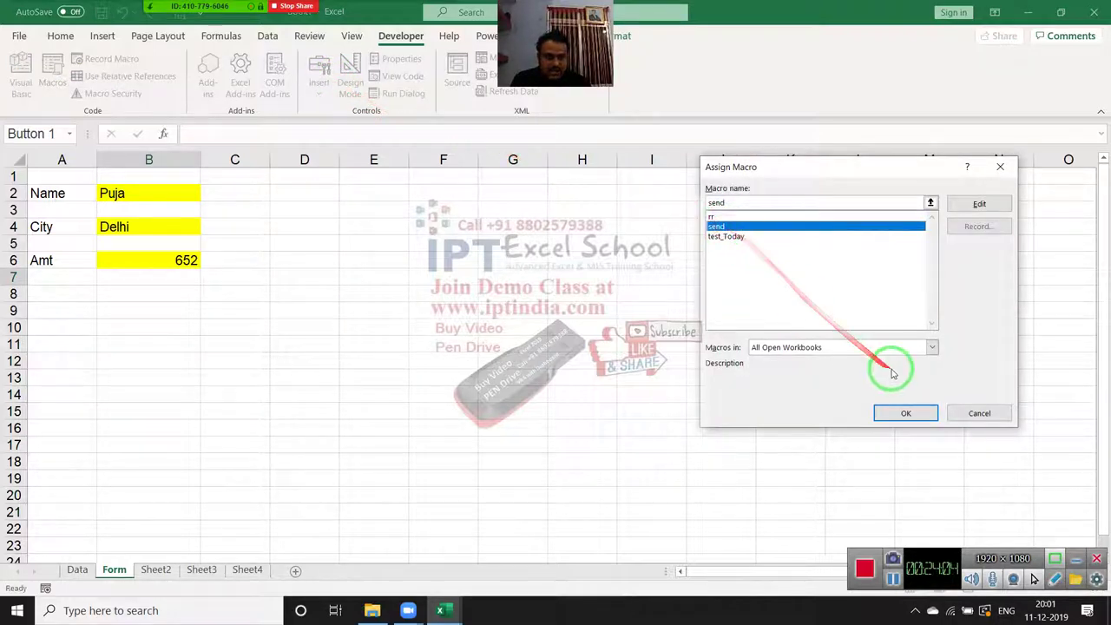
pyautogui.click(903, 412)
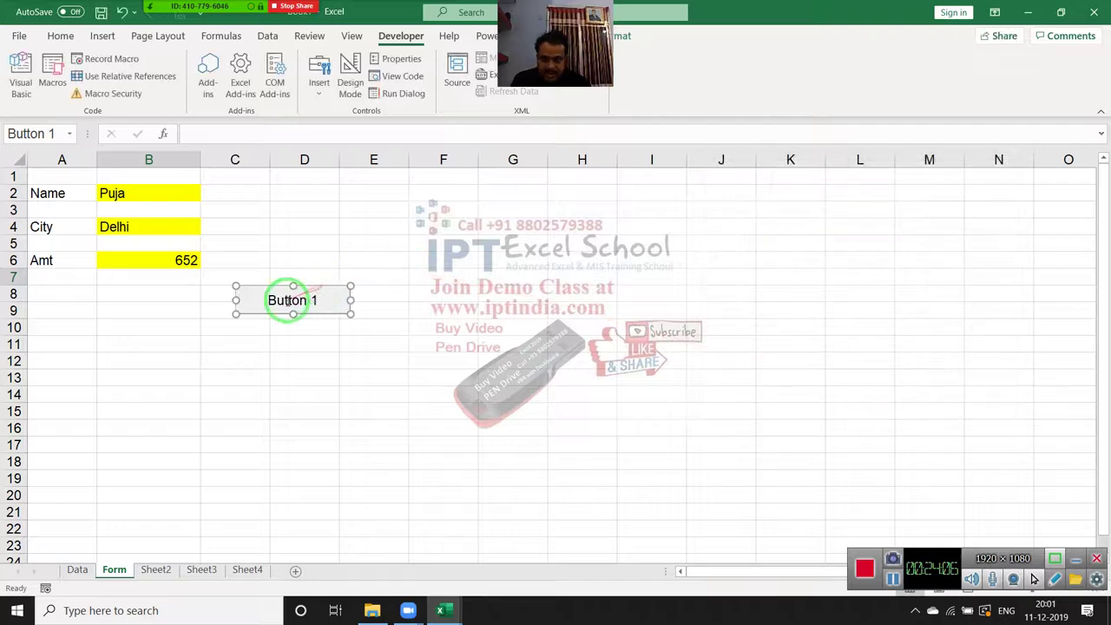
pyautogui.click(287, 300)
pyautogui.write('Save')
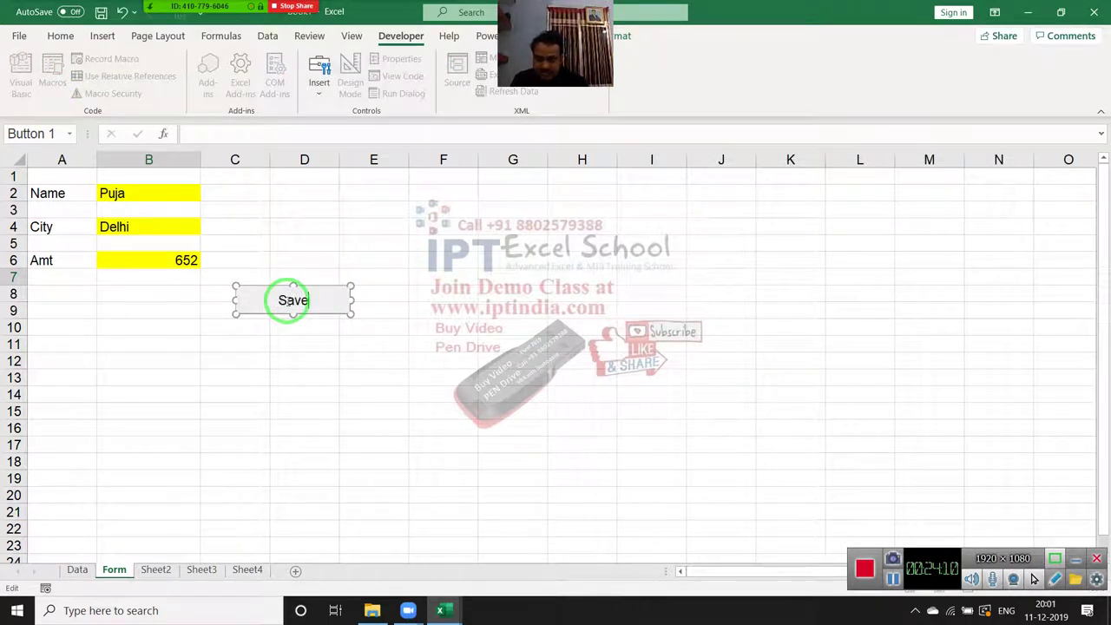
pyautogui.click(350, 360)
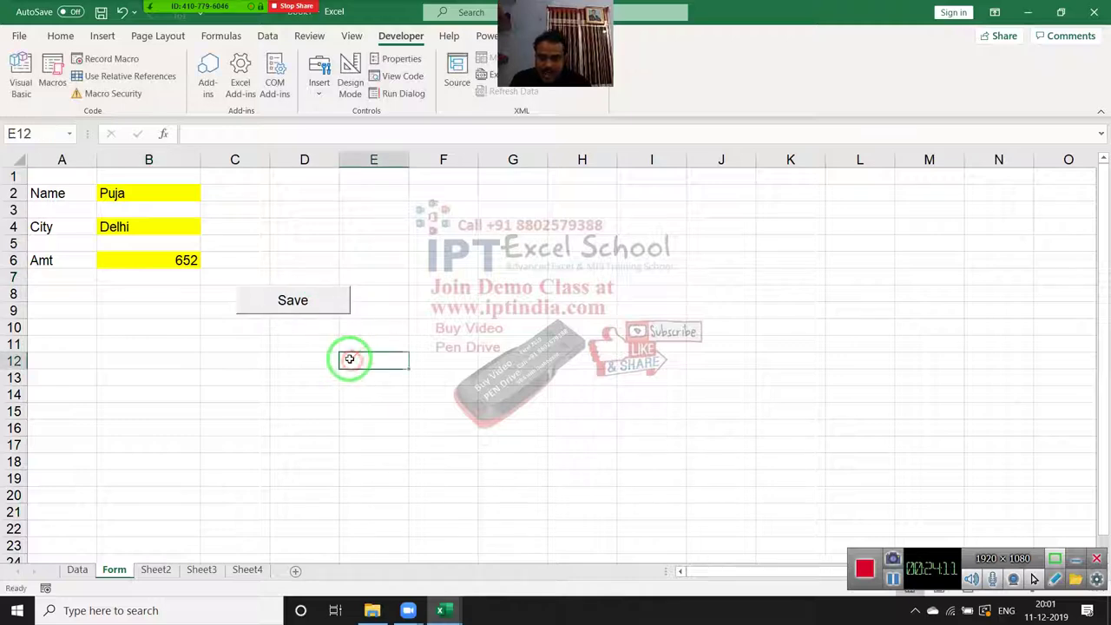
# Step: Save the Delhi 652 entry with the Save button and check it in the Data sheet's row 2
pyautogui.click(282, 304)
pyautogui.click(549, 353)
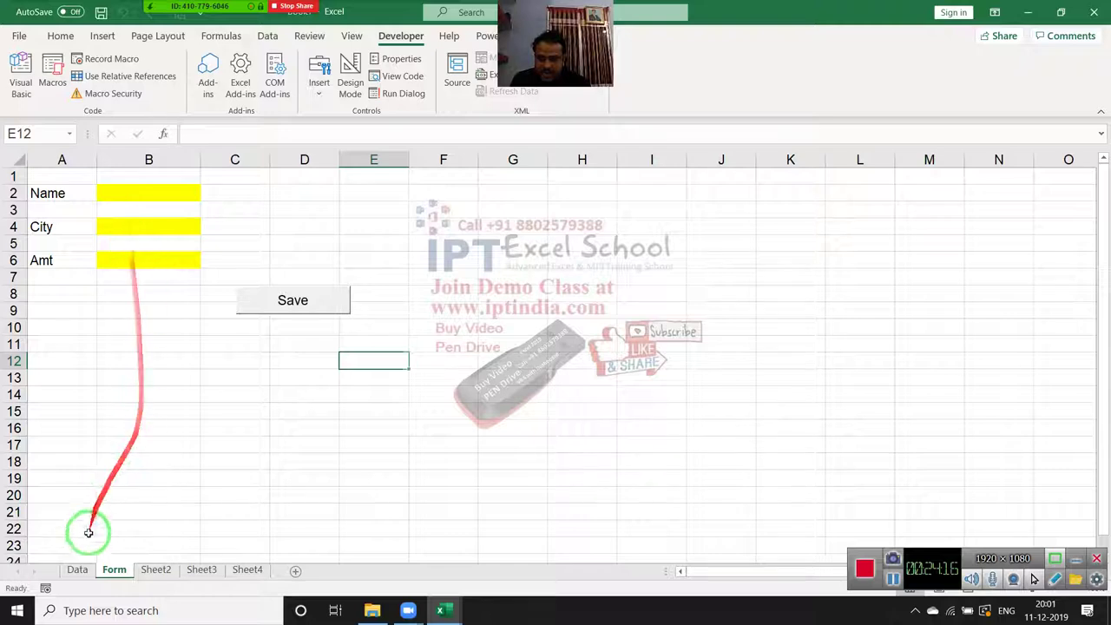
pyautogui.click(82, 569)
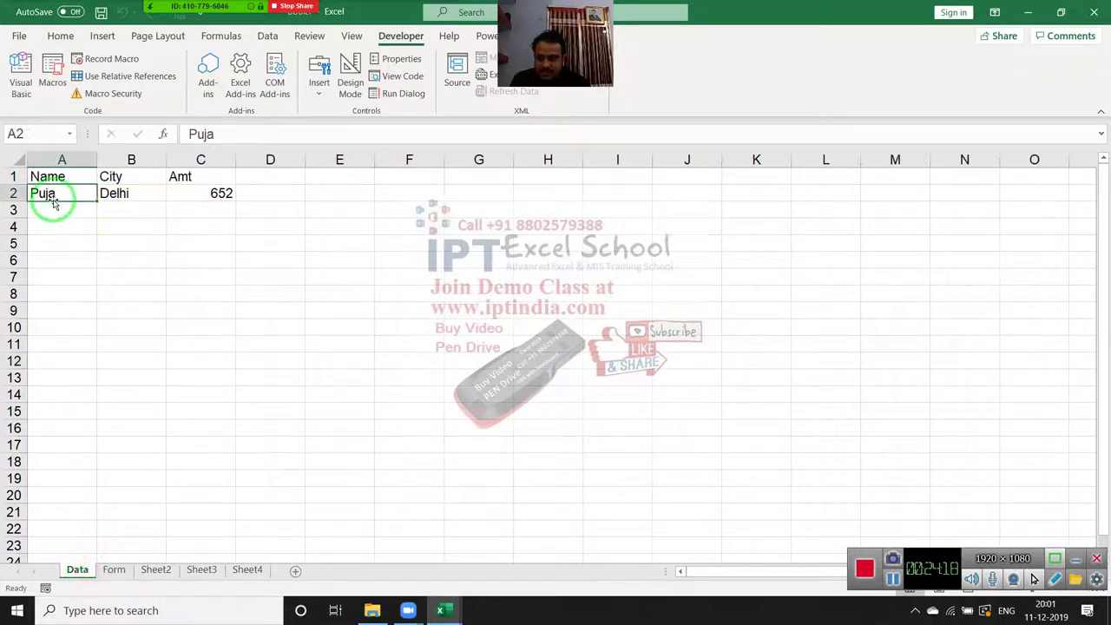
pyautogui.moveTo(53, 195); pyautogui.dragTo(223, 194)
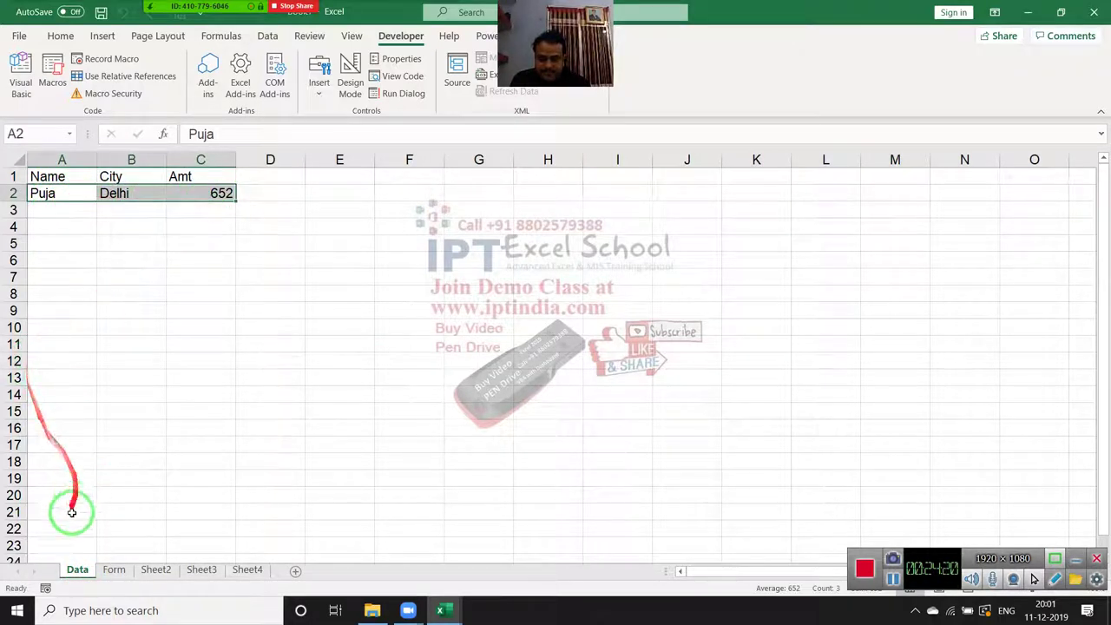
pyautogui.click(121, 572)
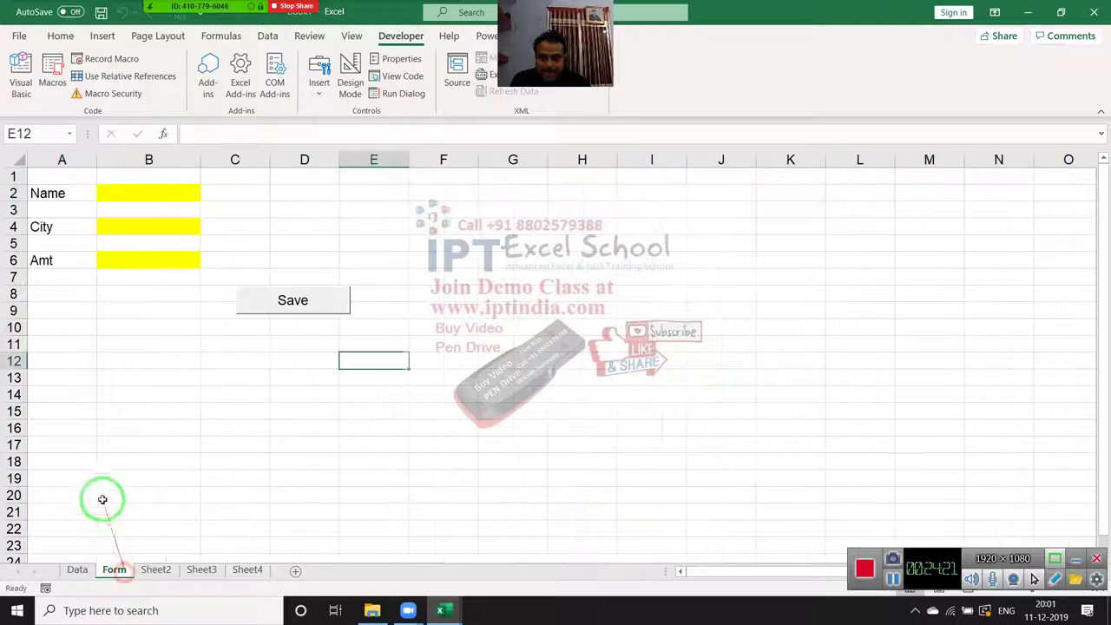
# Step: Fill the Form with a second sample name, Pune and amount 7854
pyautogui.click(109, 192)
pyautogui.write('Neha')
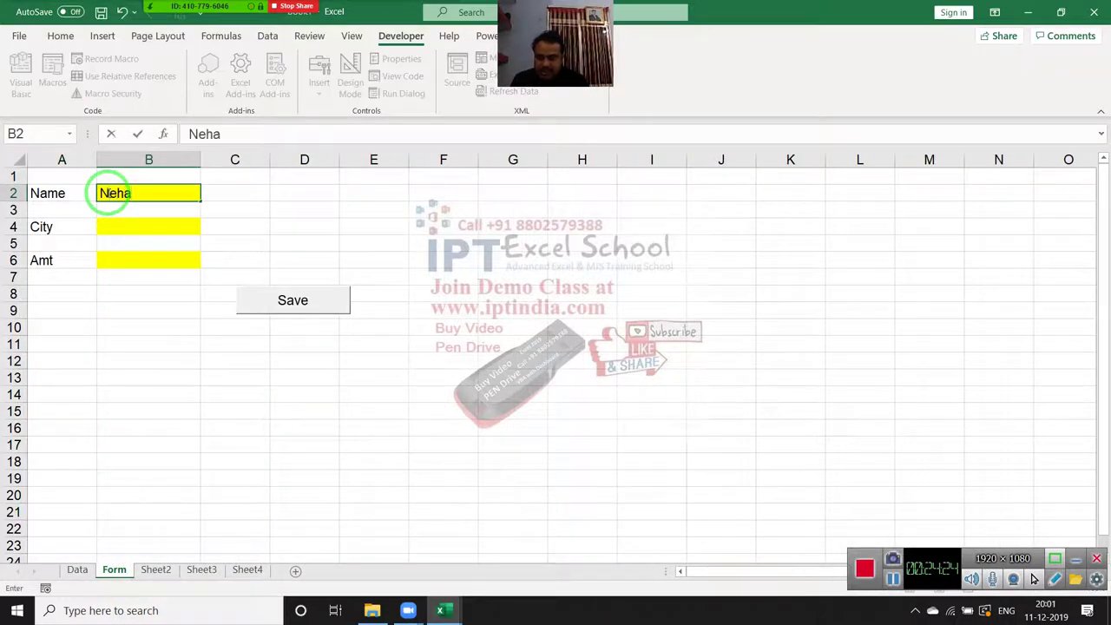
pyautogui.press('Return')
pyautogui.write('O')
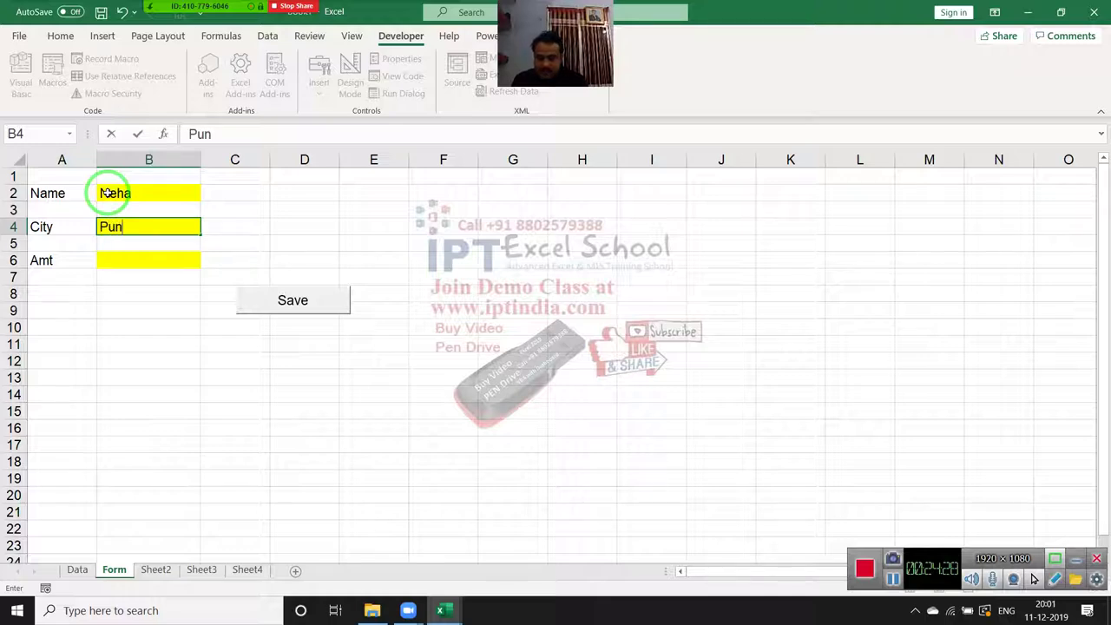
pyautogui.write('e')
pyautogui.press('Return')
pyautogui.press('Down')
pyautogui.press('Up')
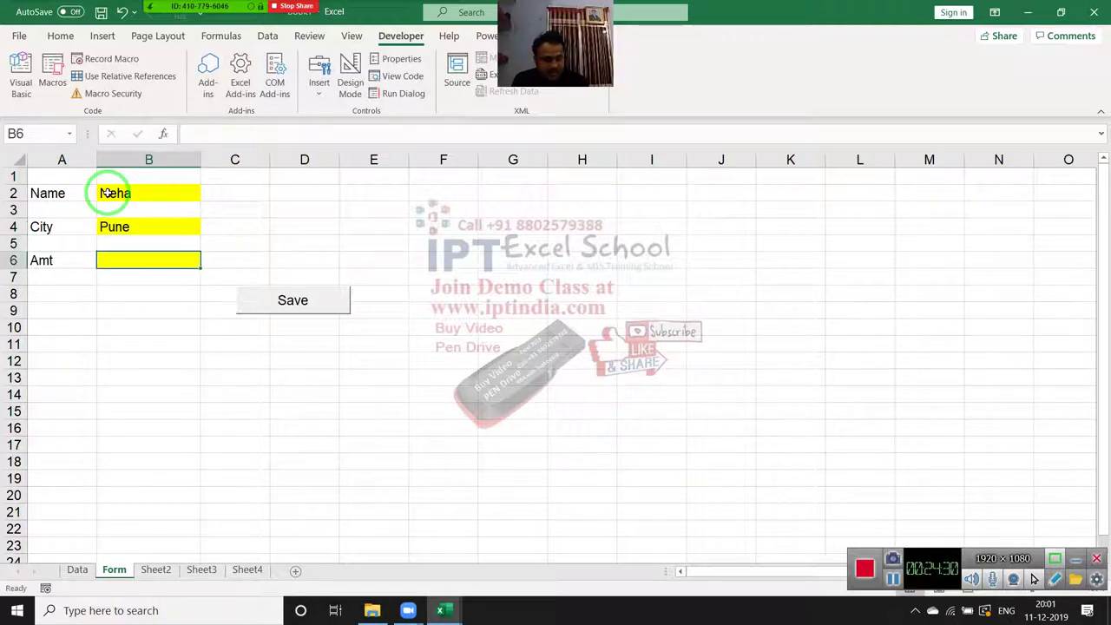
pyautogui.write('7854')
pyautogui.click(111, 325)
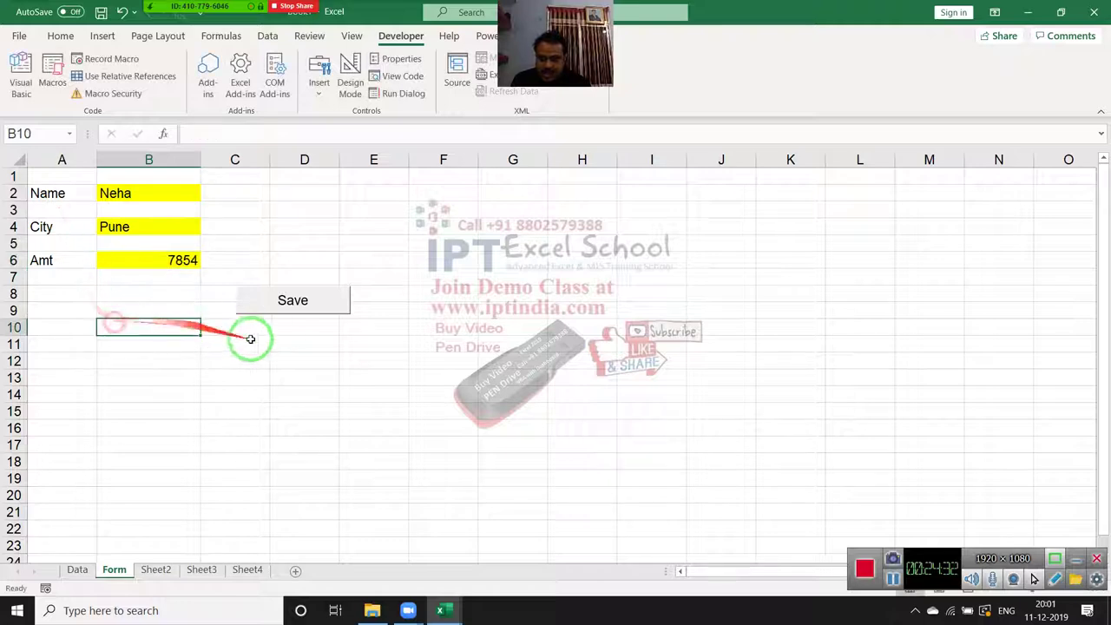
# Step: Save the second record and confirm it appears in A3:C3 on the Data sheet
pyautogui.click(278, 312)
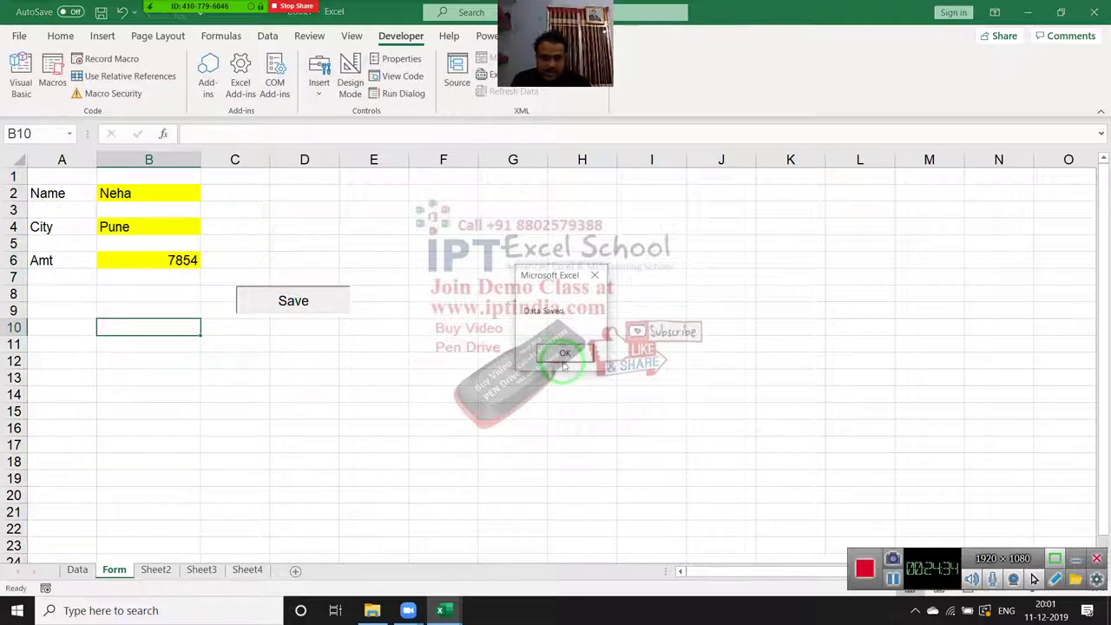
pyautogui.click(77, 569)
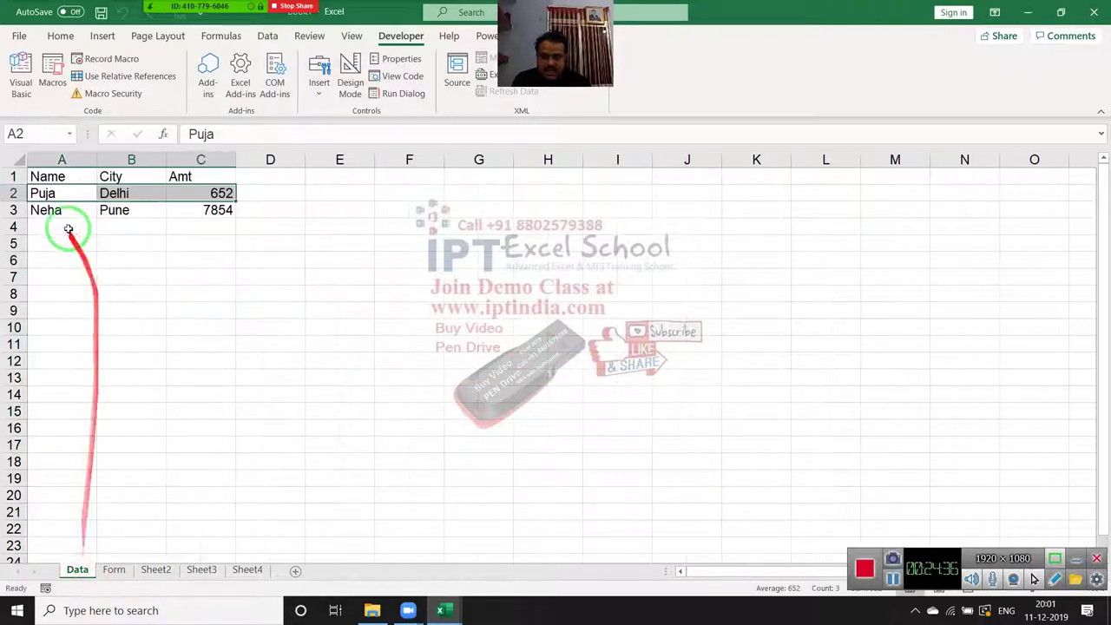
pyautogui.moveTo(44, 210); pyautogui.dragTo(197, 209)
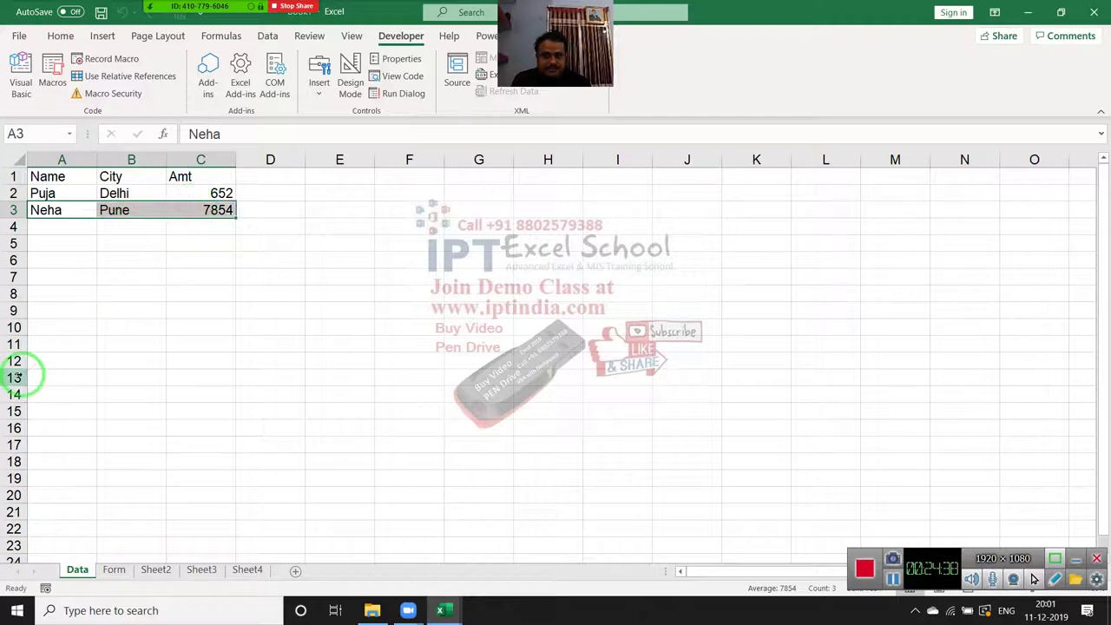
pyautogui.click(113, 570)
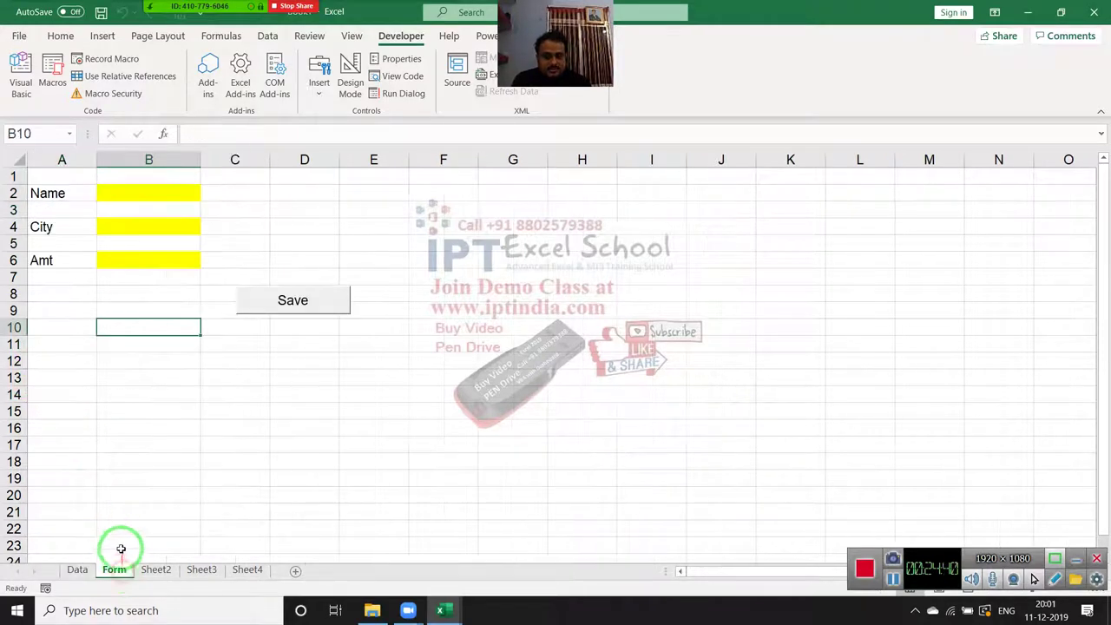
# Step: Back in the VBA editor, select all Module2 code from the send macro up to Sub test_Today()
pyautogui.hotkey('alt', 'Tab')
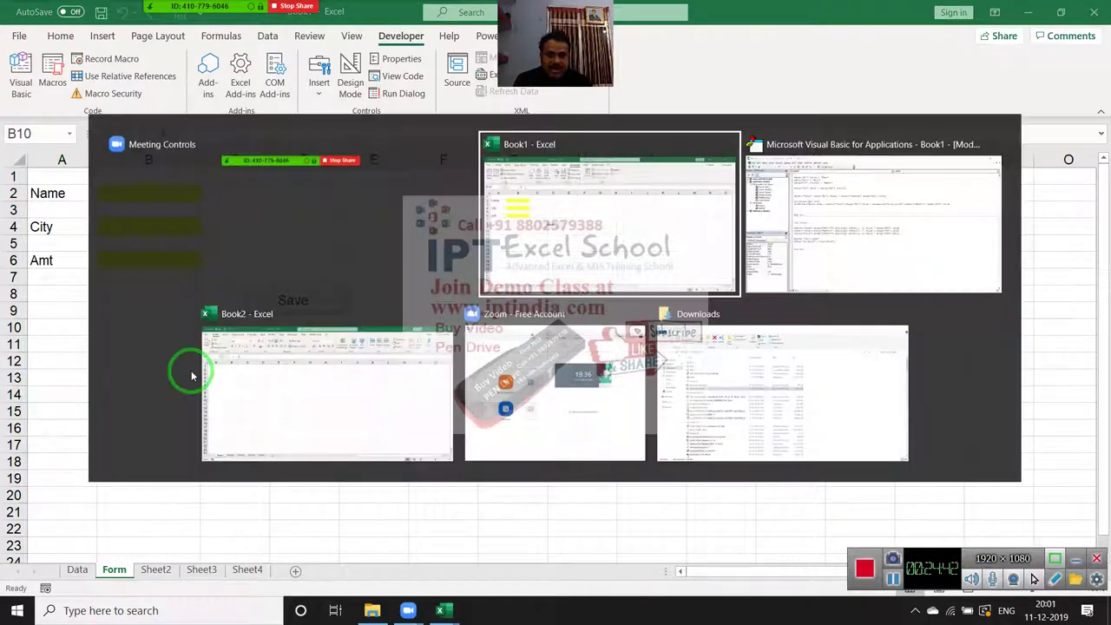
pyautogui.click(236, 345)
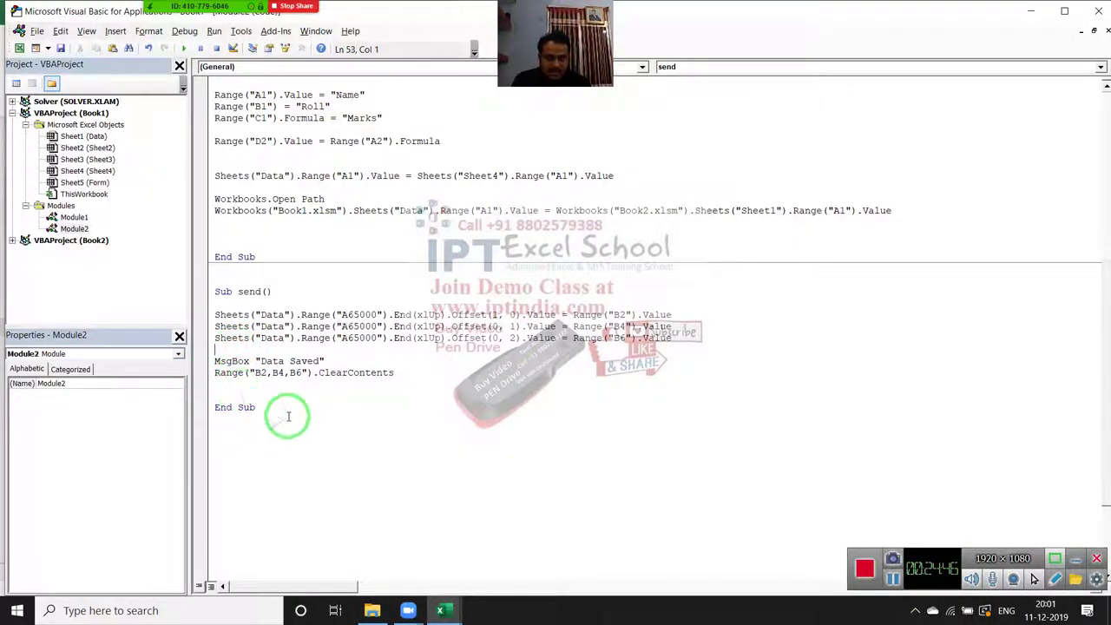
pyautogui.scroll(5, 1102, 87)
pyautogui.scroll(-2, 868, 334)
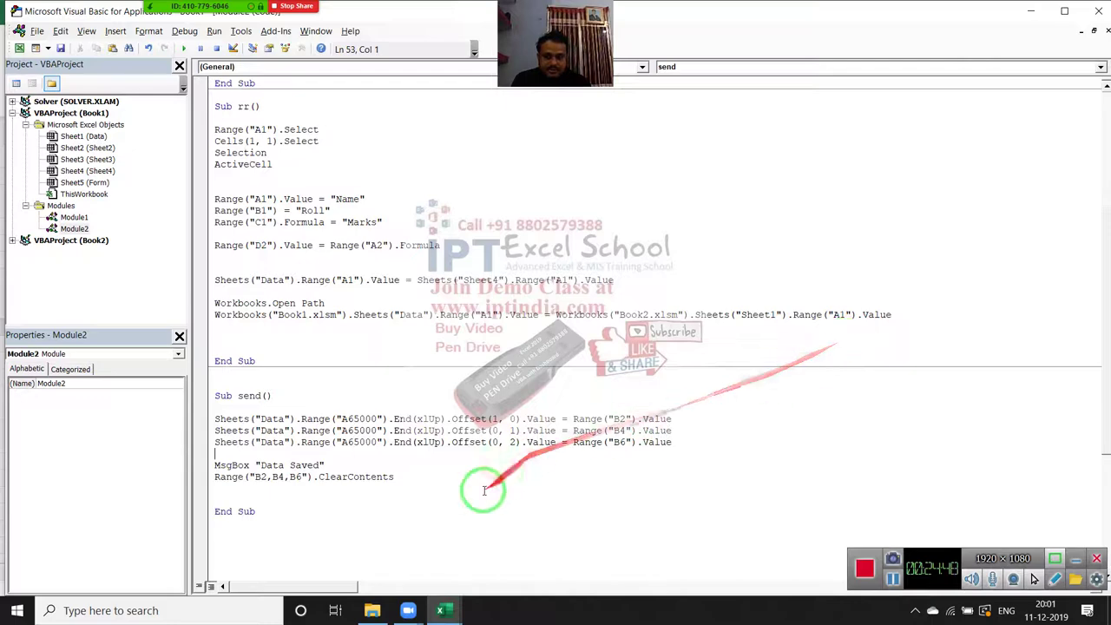
pyautogui.scroll(5, 479, 500)
pyautogui.scroll(-6, 434, 521)
pyautogui.moveTo(382, 522)
pyautogui.mouseDown()
pyautogui.moveTo(291, 447)
pyautogui.moveTo(351, 262)
pyautogui.mouseUp()
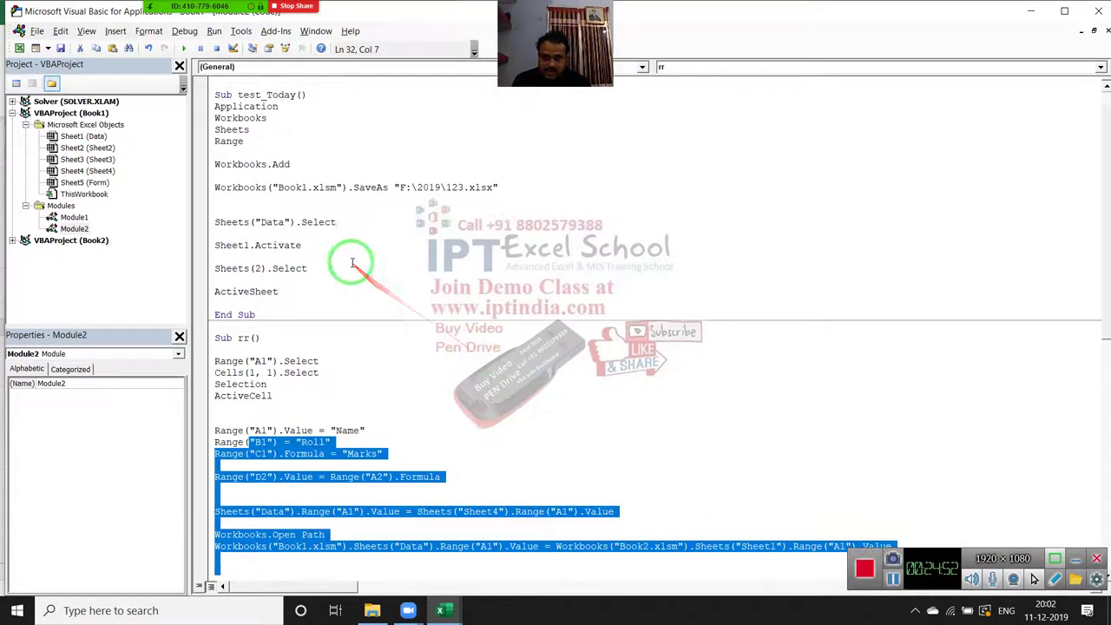
pyautogui.moveTo(351, 262); pyautogui.dragTo(246, 126)
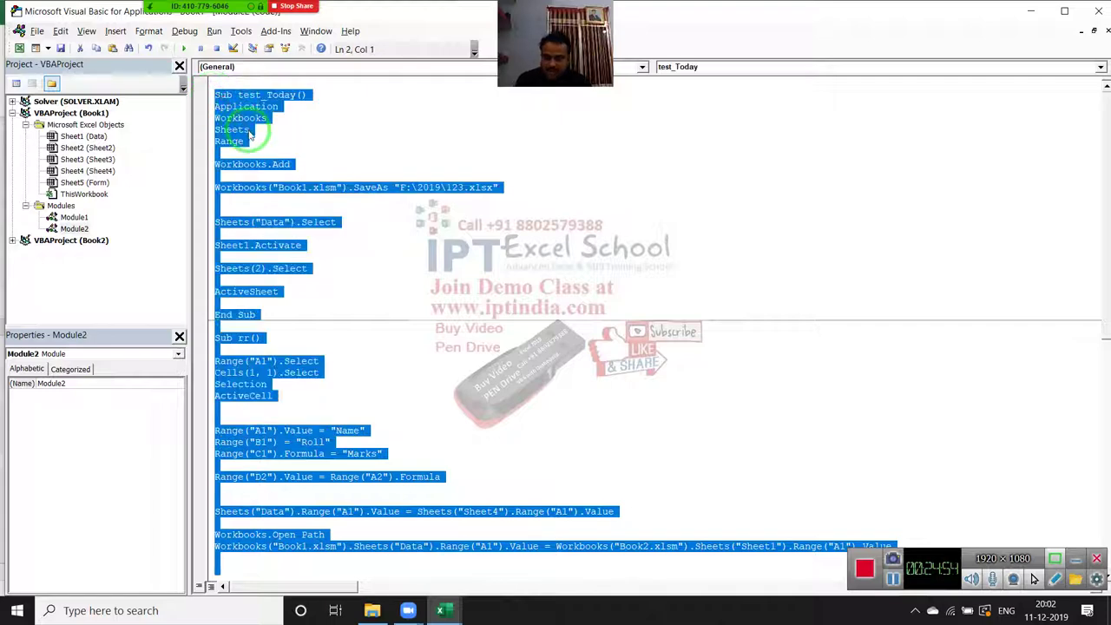
pyautogui.scroll(-7, 443, 330)
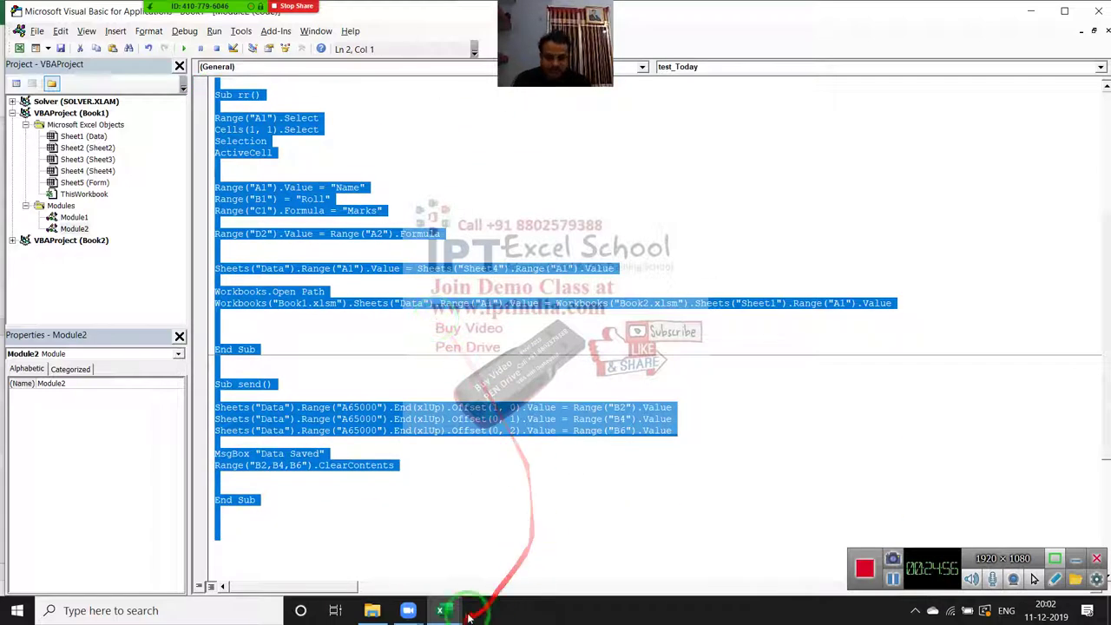
# Step: Launch Google Chrome from the Start menu search
pyautogui.moveTo(451, 622)
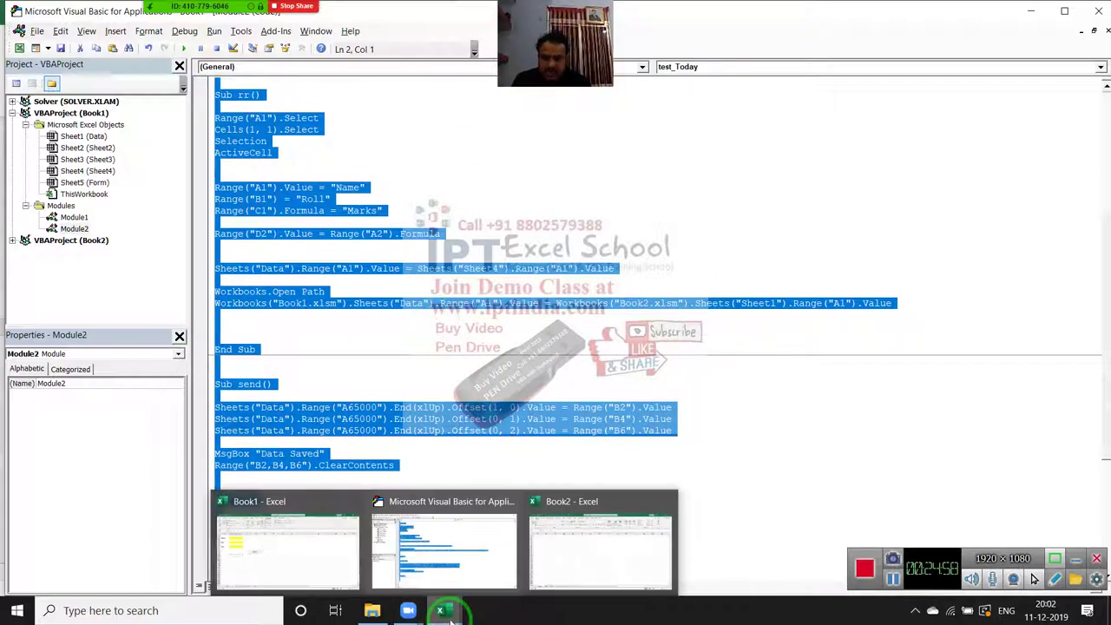
pyautogui.press('super')
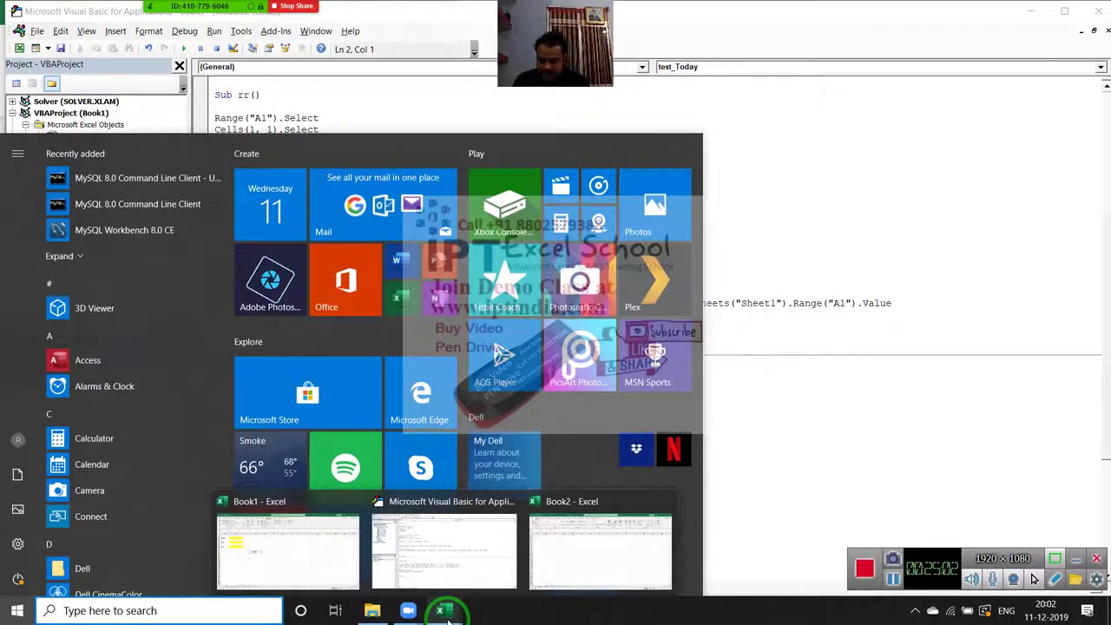
pyautogui.write('ch')
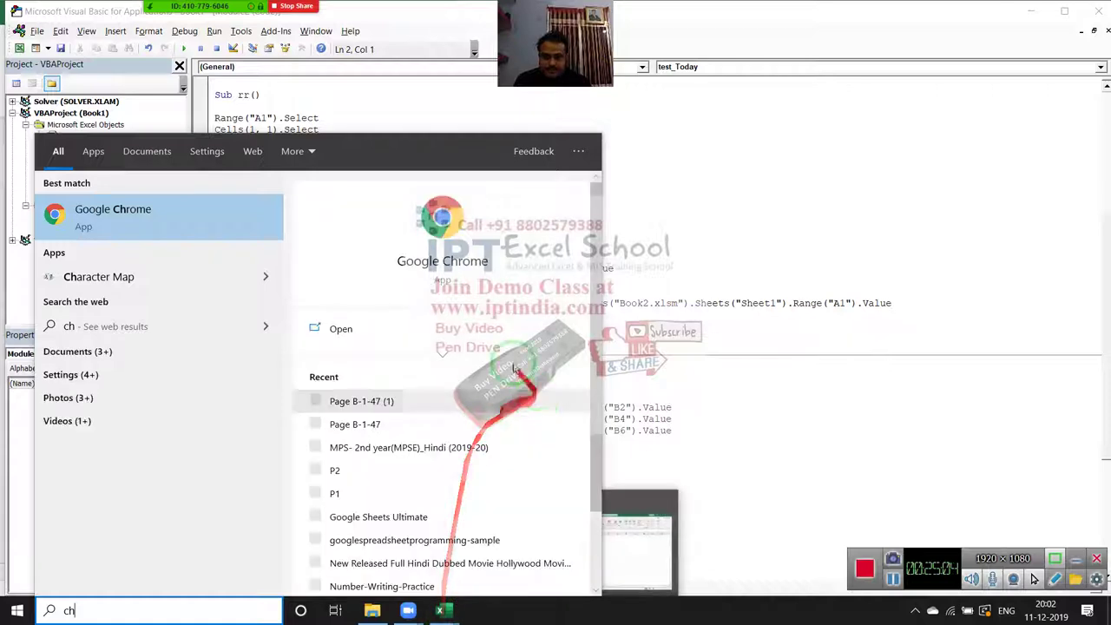
pyautogui.click(450, 263)
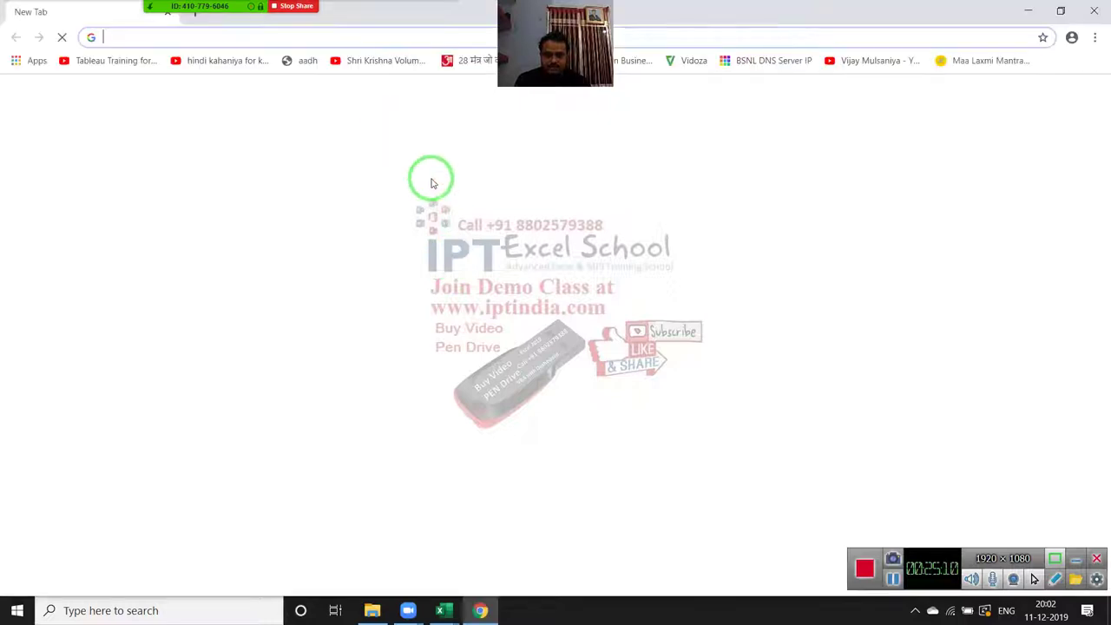
# Step: Load Gmail and start a blank New Message
pyautogui.write('gm')
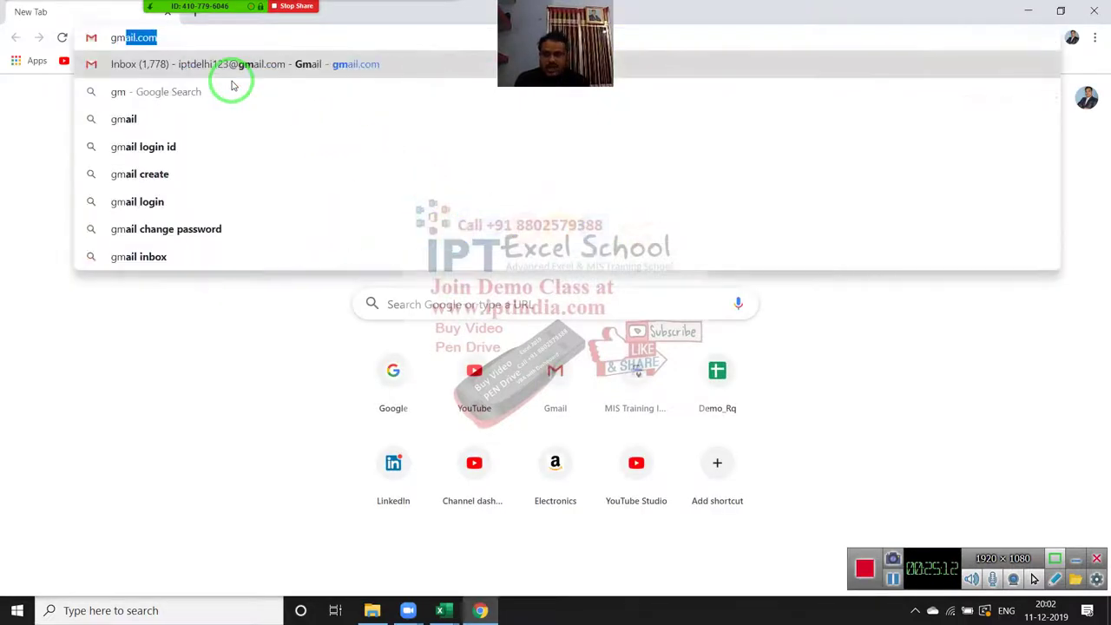
pyautogui.press('Return')
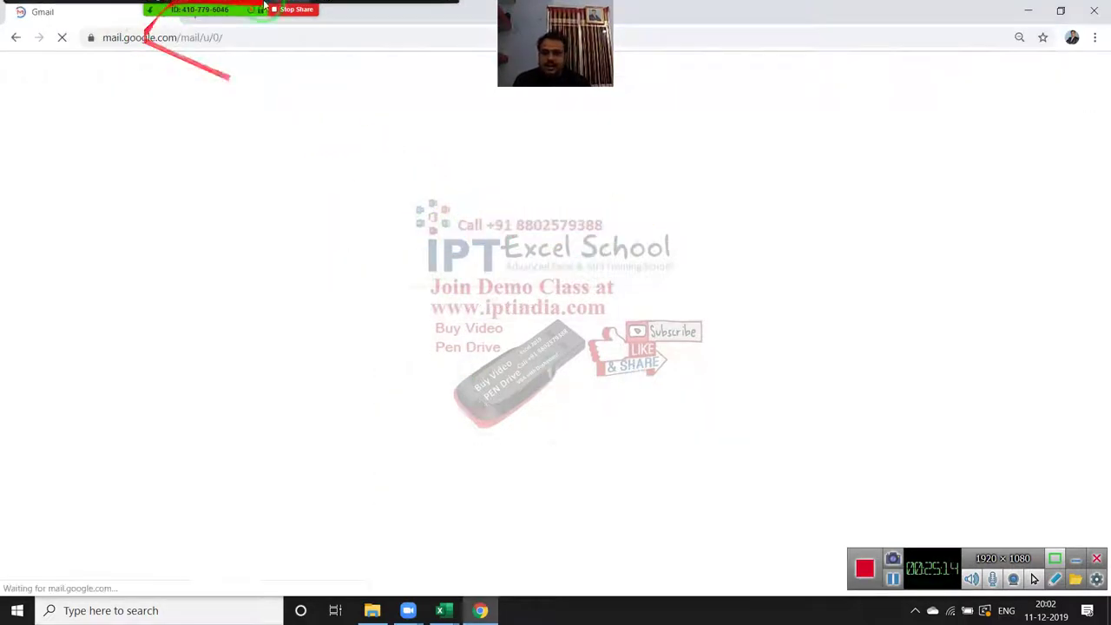
pyautogui.click(170, 14)
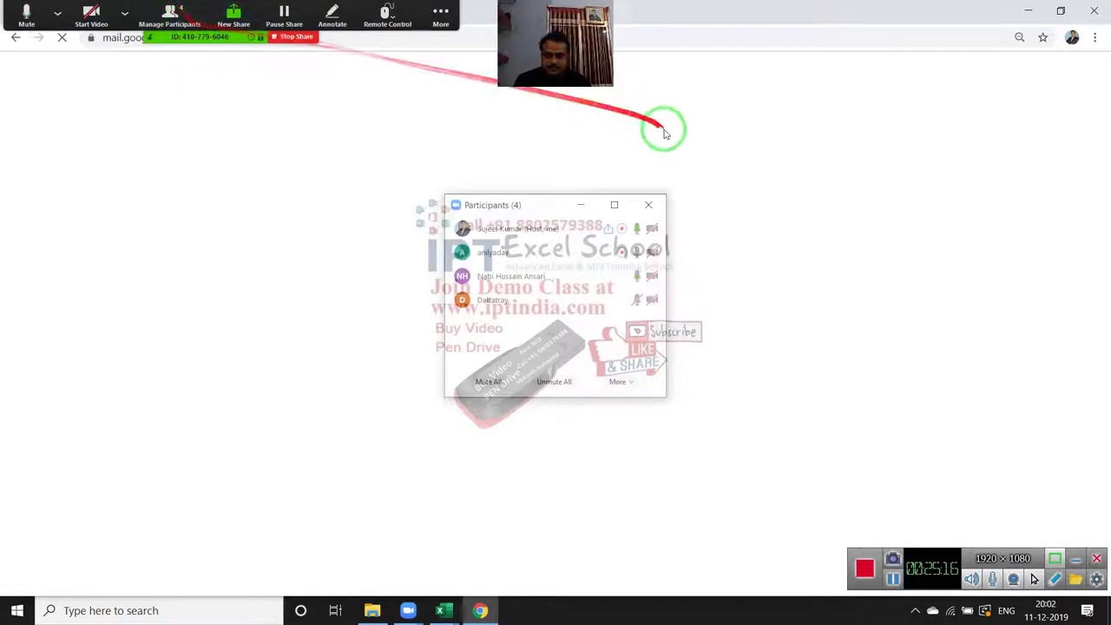
pyautogui.click(648, 205)
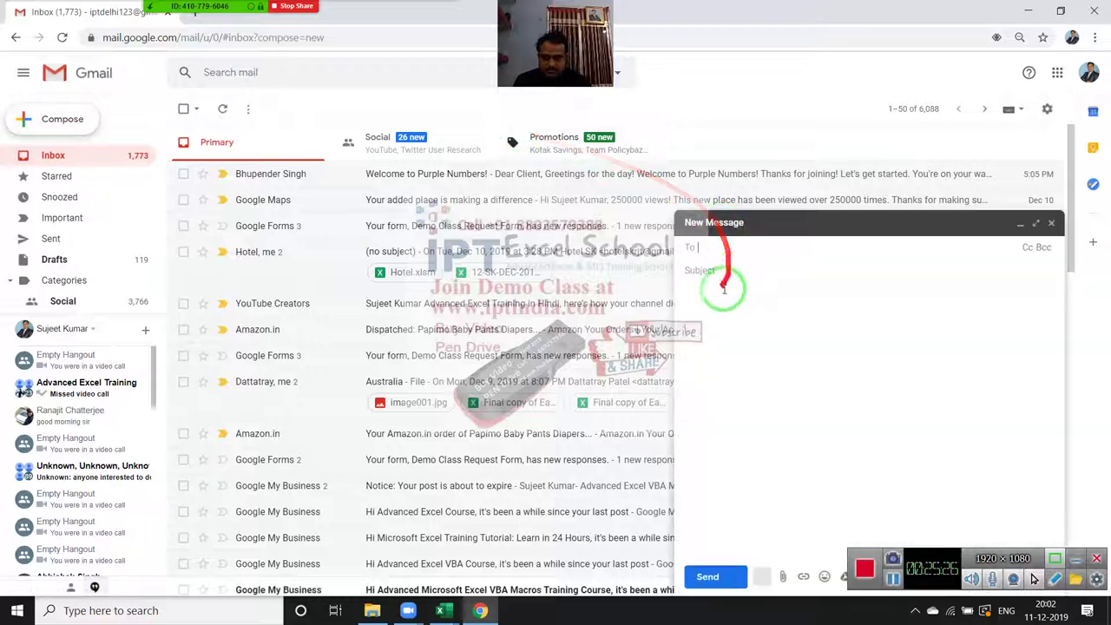
# Step: Paste the copied VBA macro code into the new message body
pyautogui.click(724, 286)
pyautogui.hotkey('ctrl', 'v')
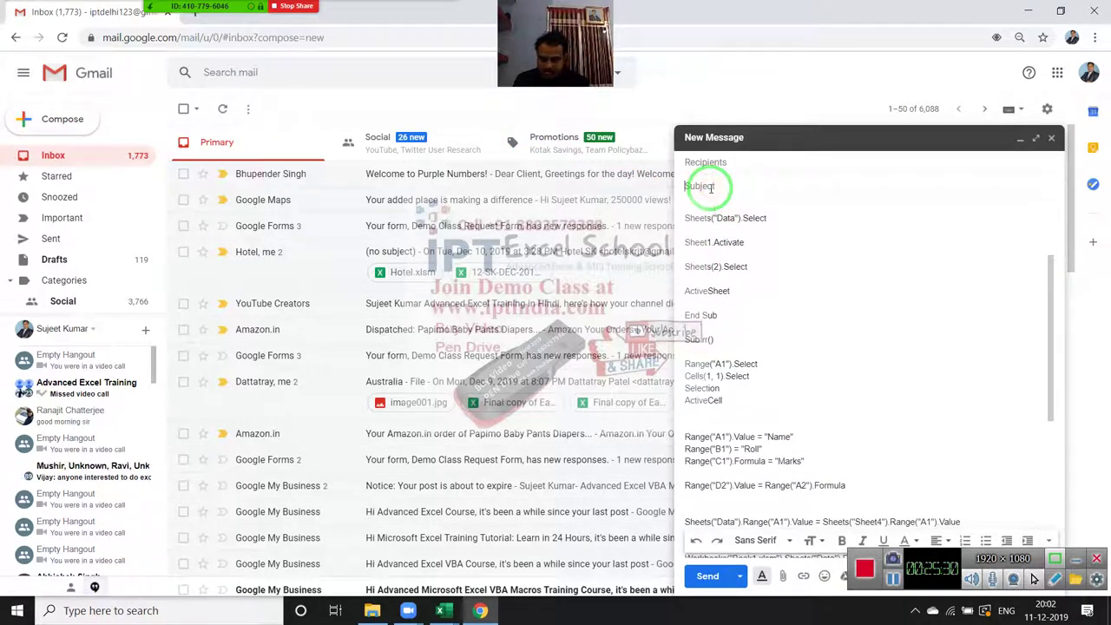
pyautogui.write('Code')
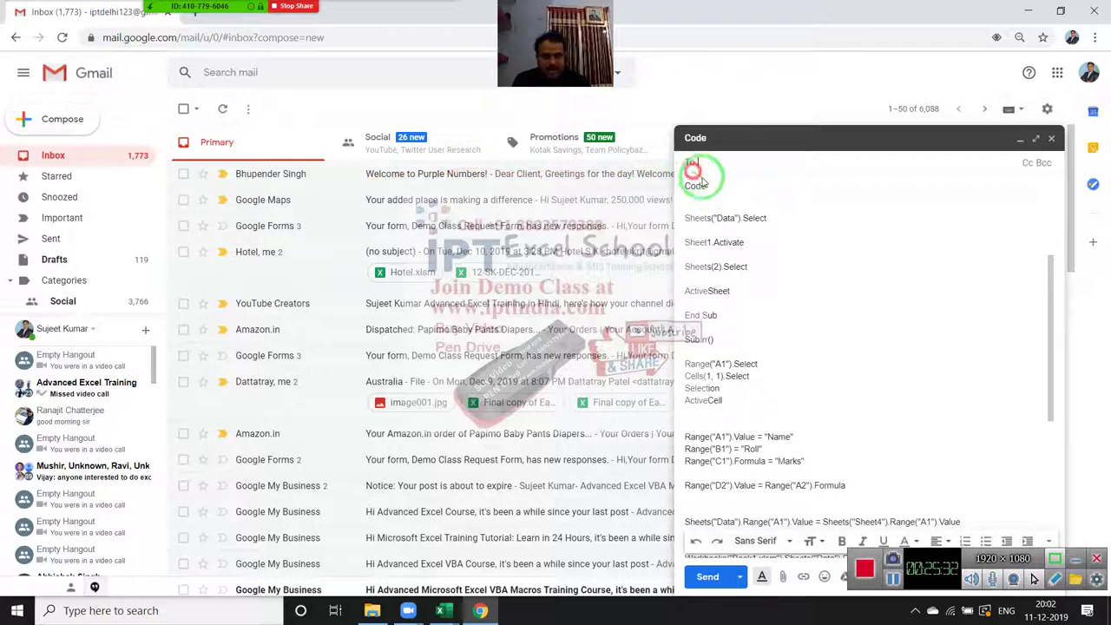
pyautogui.scroll(1, 712, 210)
pyautogui.scroll(2, 716, 217)
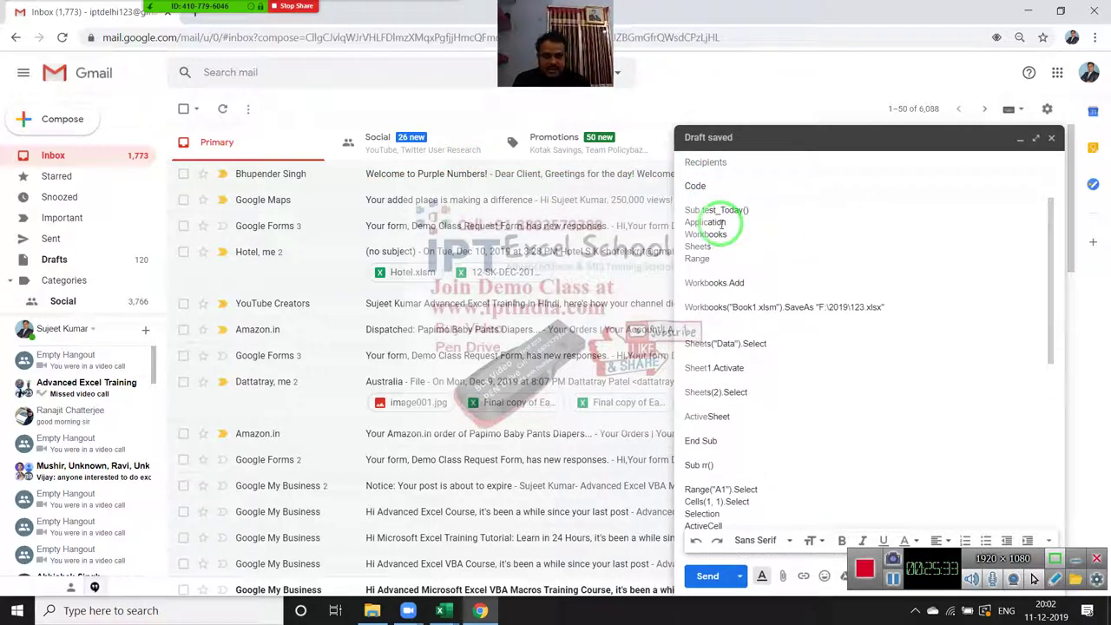
# Step: Address the message titled Code to two suggested contacts and send it
pyautogui.click(731, 166)
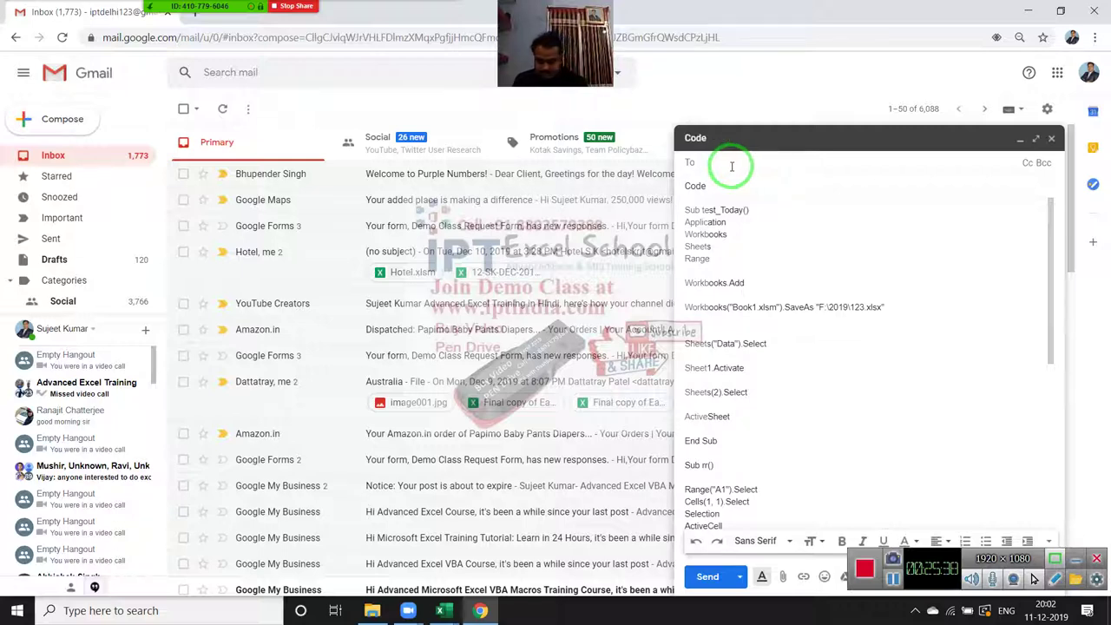
pyautogui.write('anil')
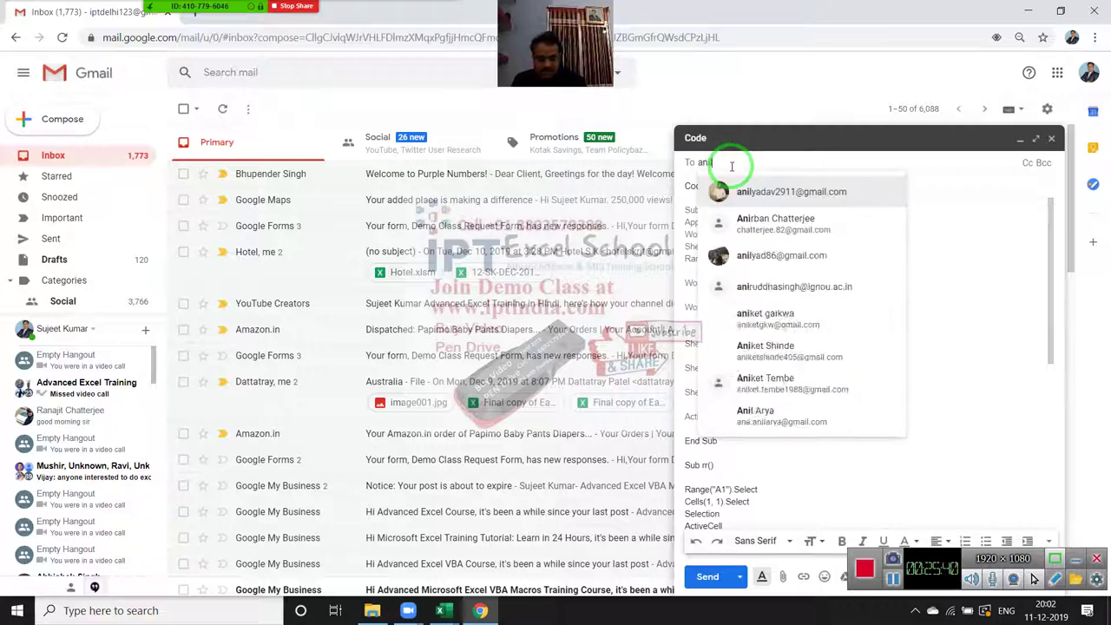
pyautogui.click(835, 206)
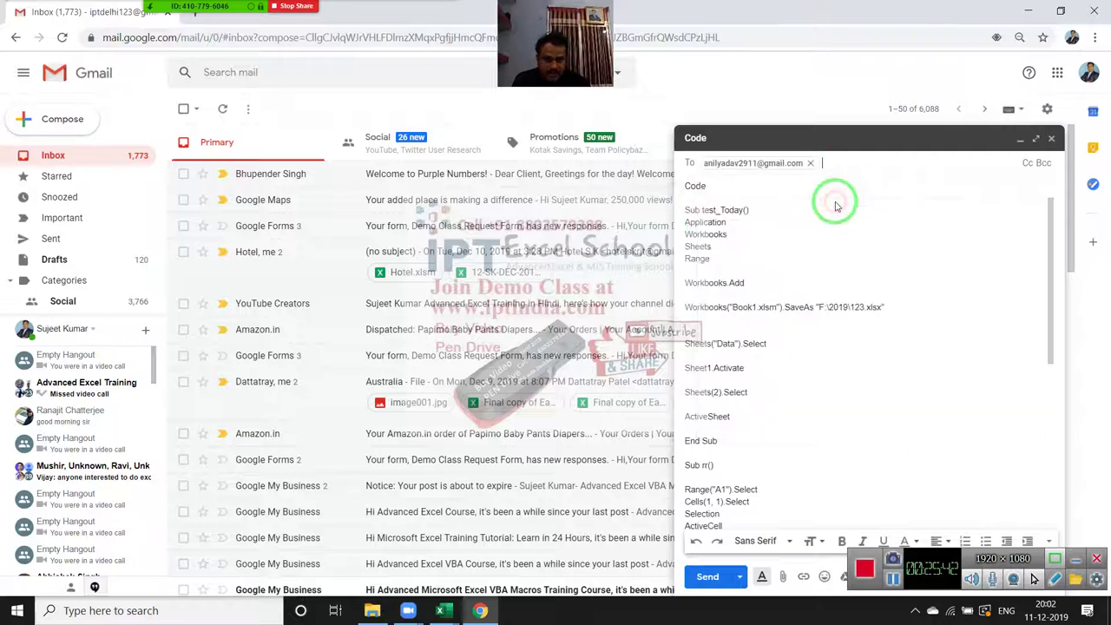
pyautogui.write('nab')
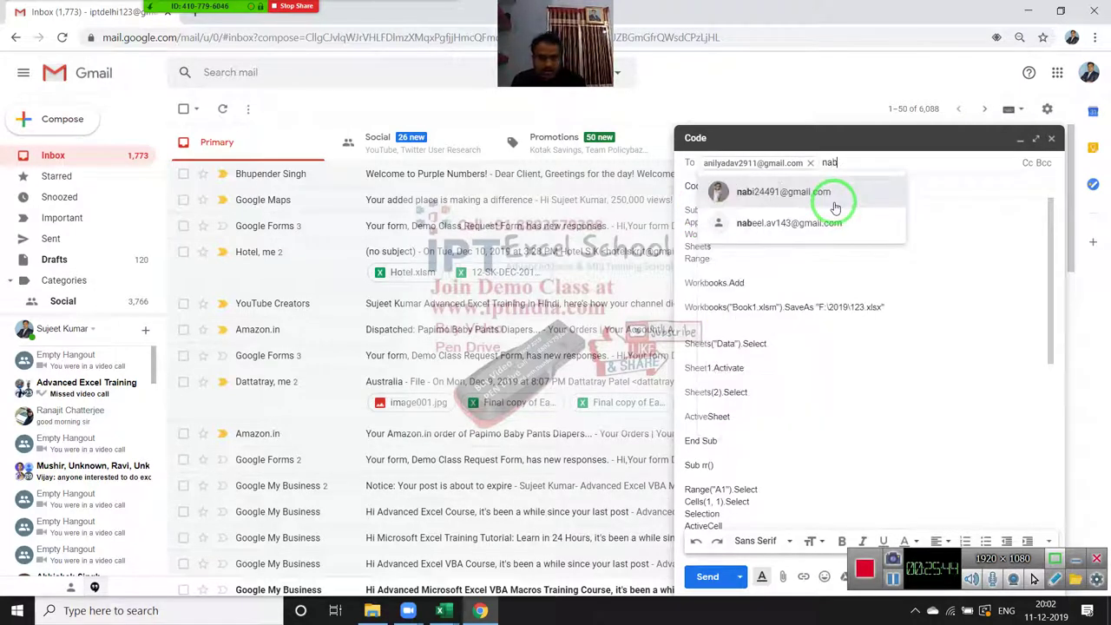
pyautogui.click(833, 204)
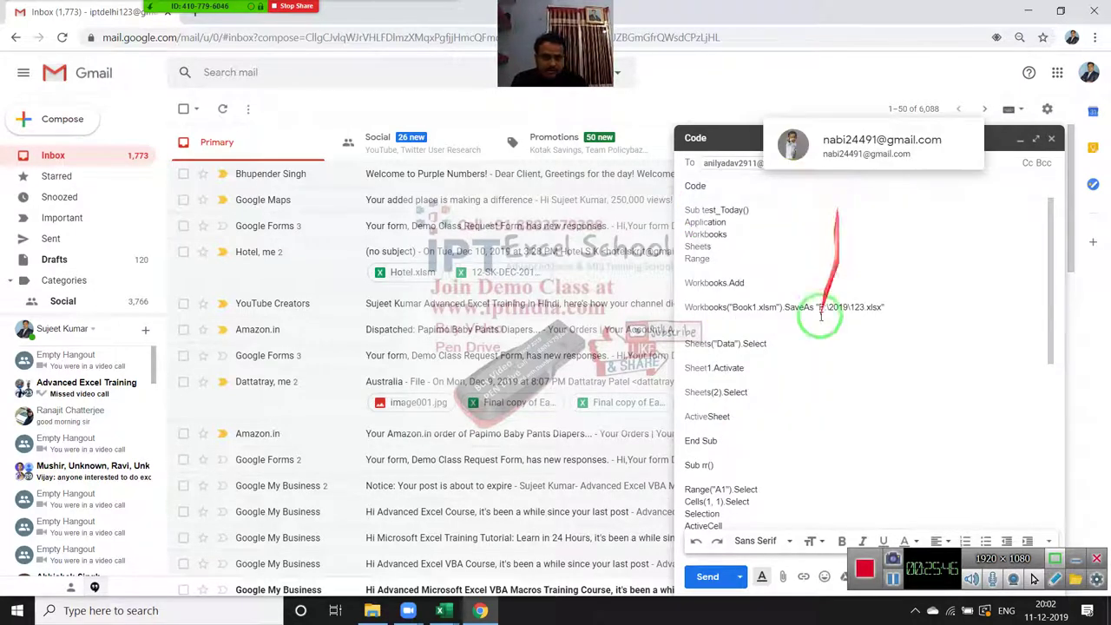
pyautogui.click(707, 577)
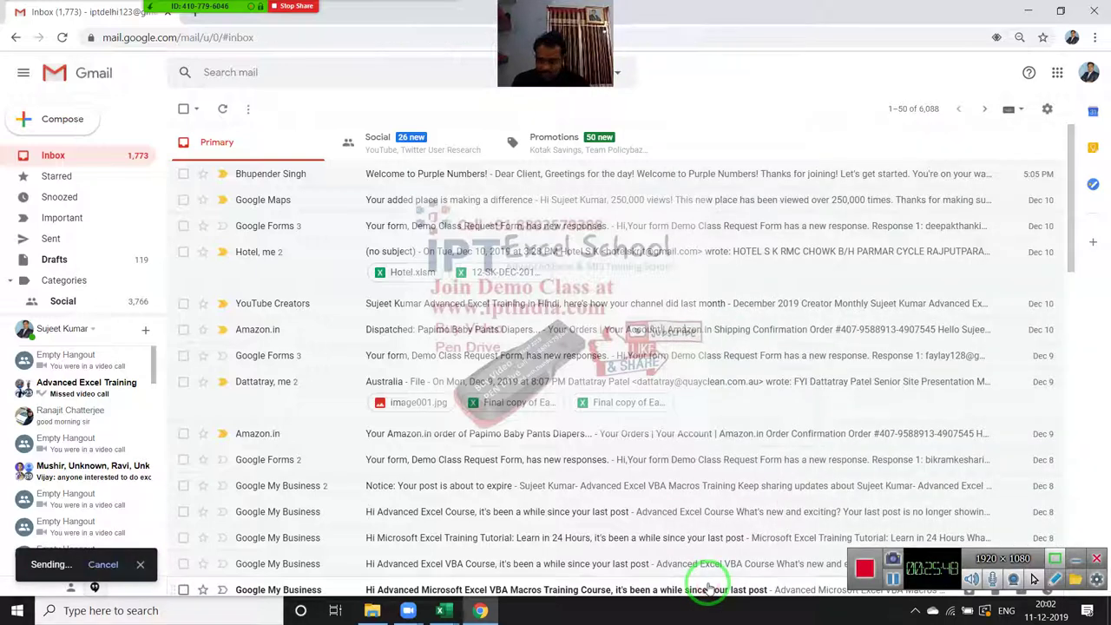